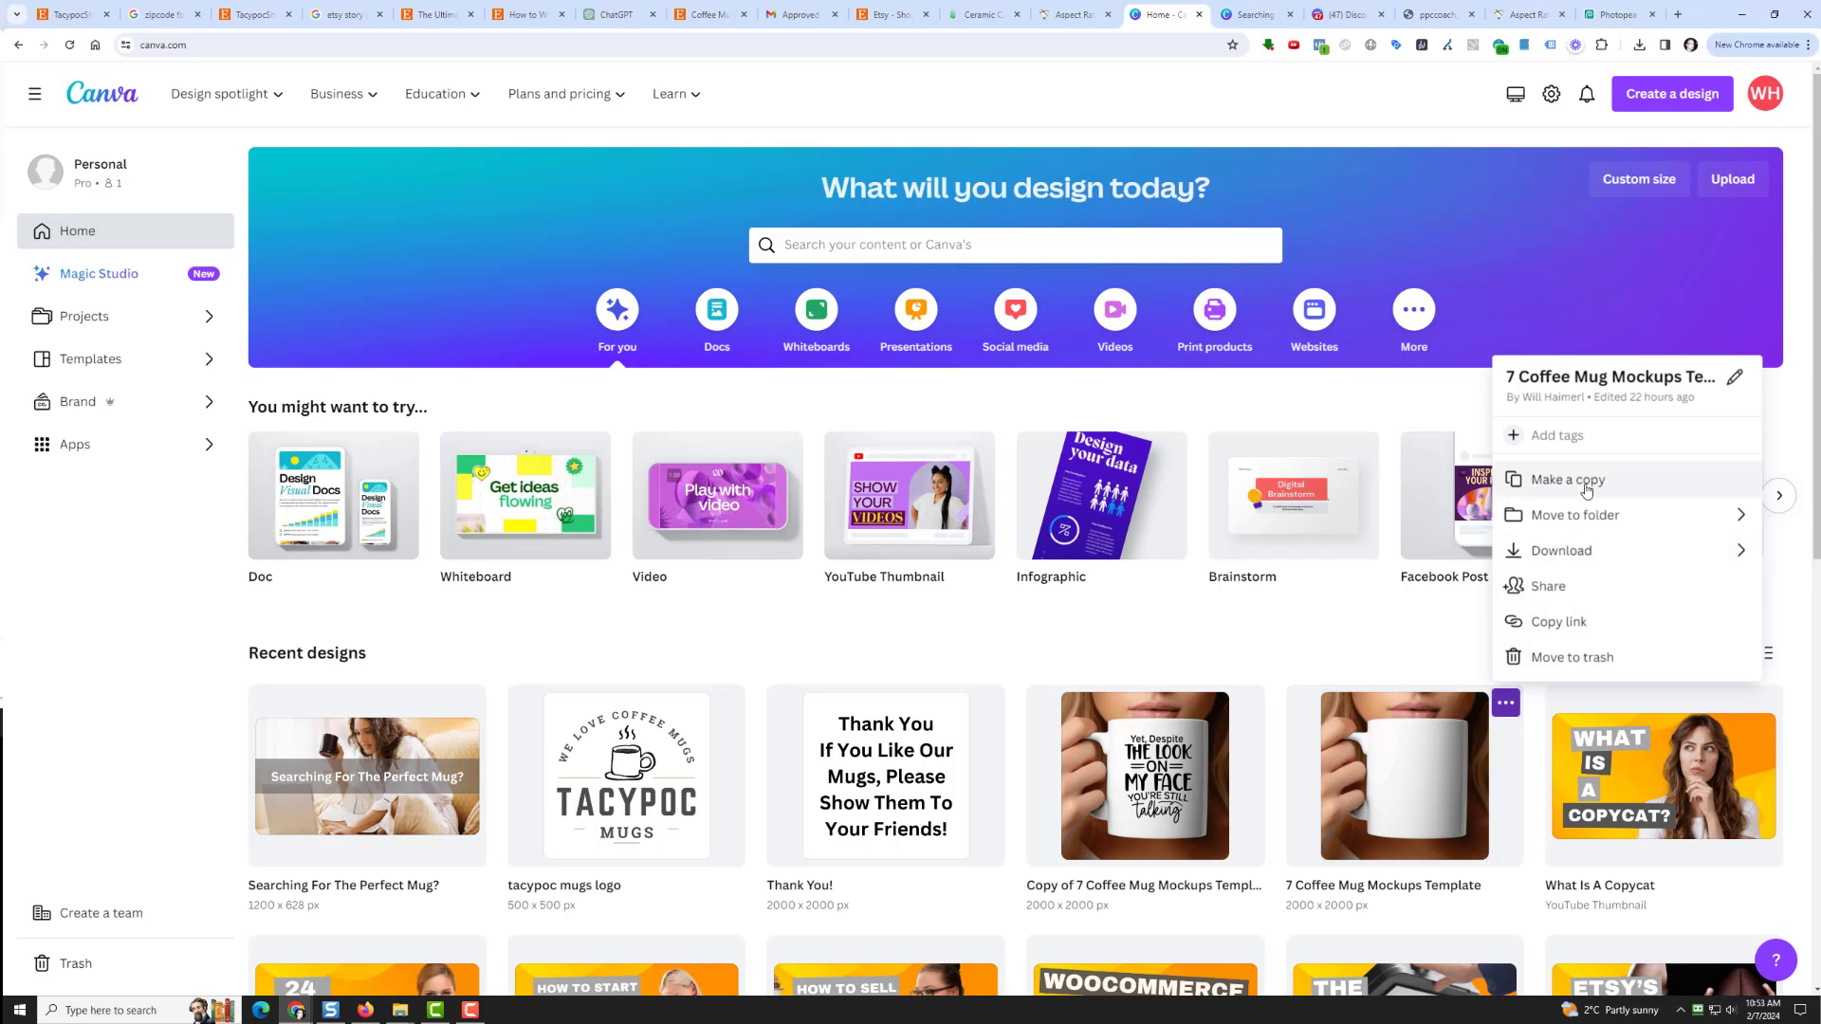
Open the copied mug mockups template and place the "Hold on let me overthink this" artwork on page 1, scaled to fit the mug
{"action": "left_click", "coordinate": [335, 735]}
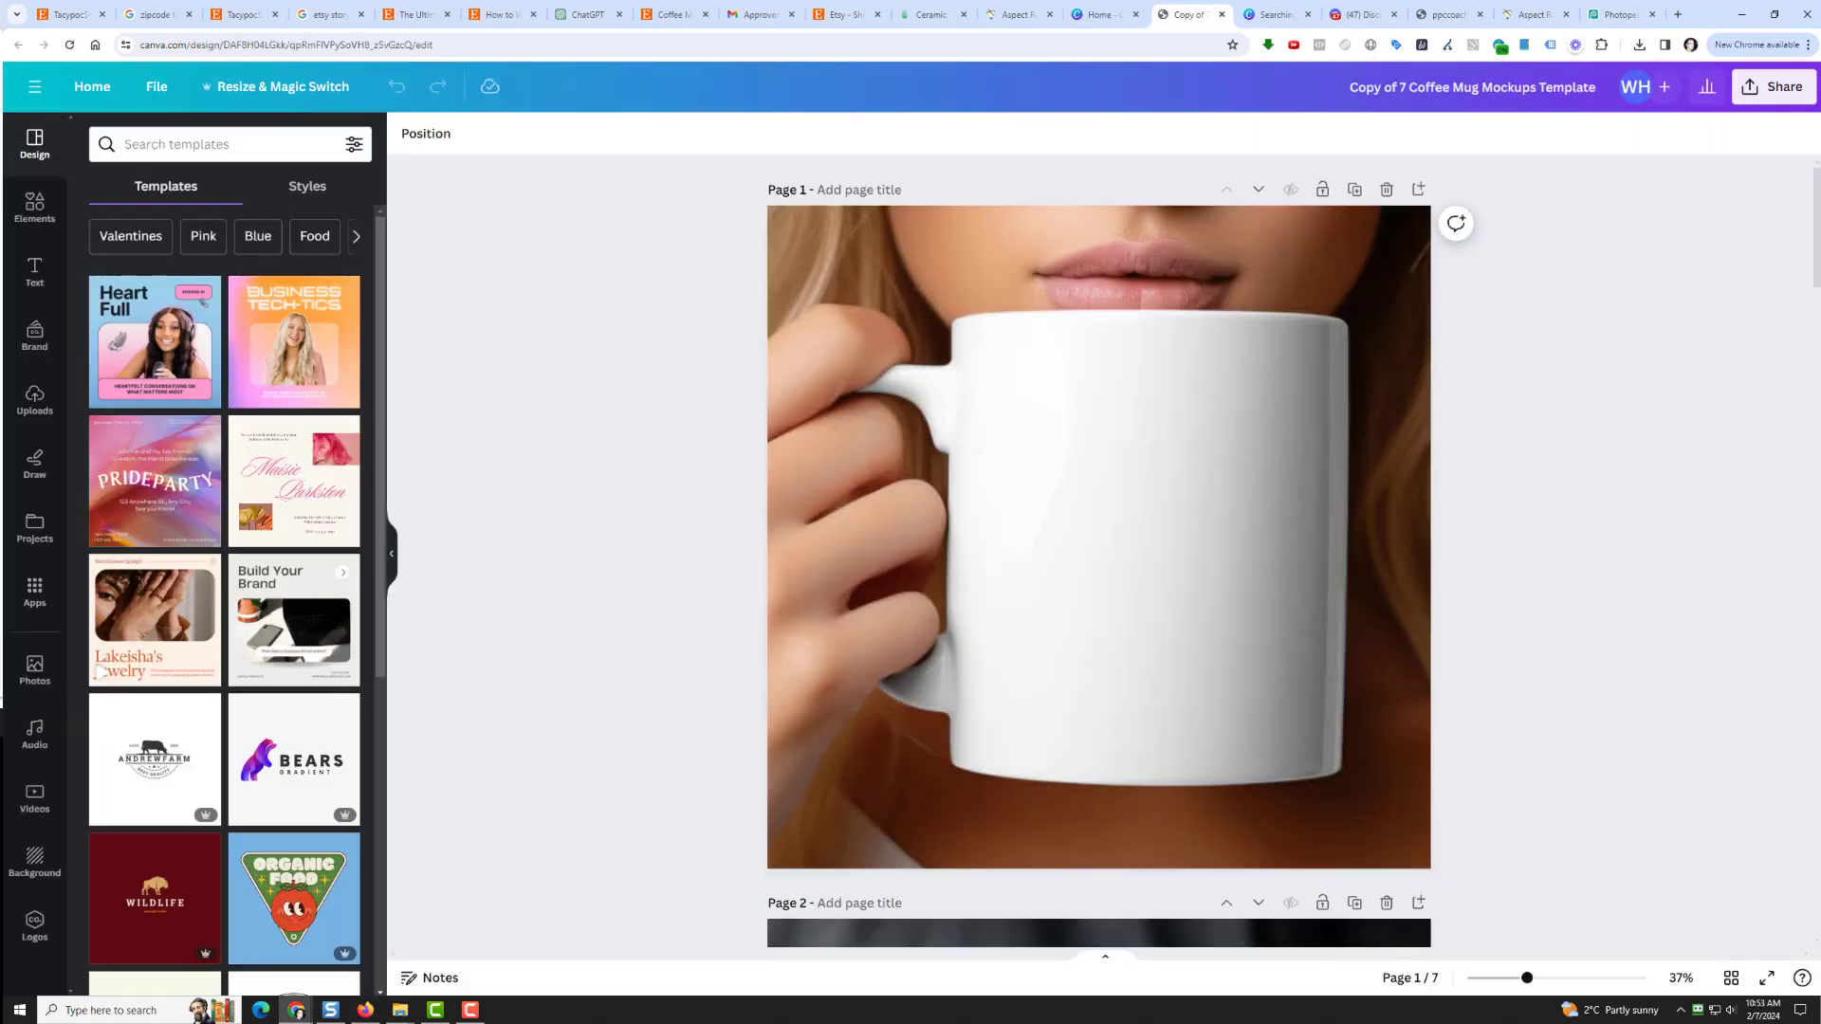
{"action": "left_click_drag", "start_coordinate": [99, 669], "coordinate": [1089, 496]}
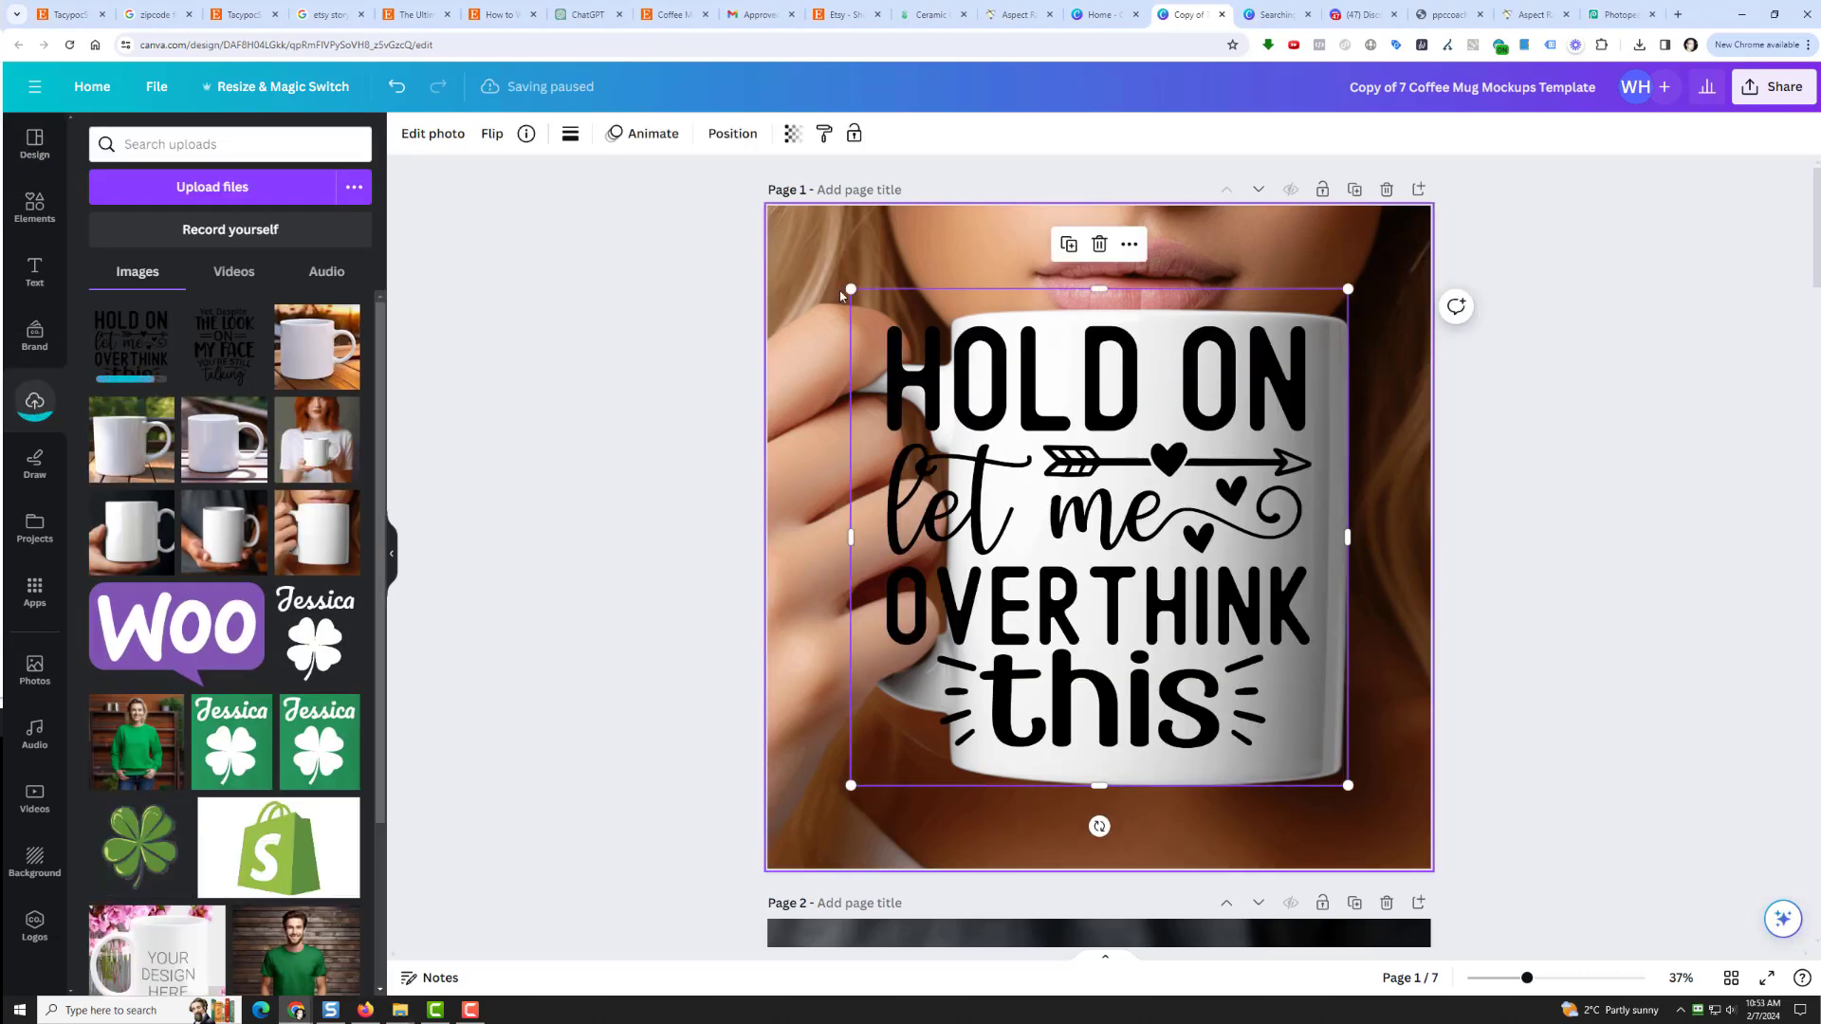
{"action": "left_click_drag", "start_coordinate": [851, 288], "coordinate": [1021, 410]}
{"action": "left_click_drag", "start_coordinate": [1084, 479], "coordinate": [1070, 430]}
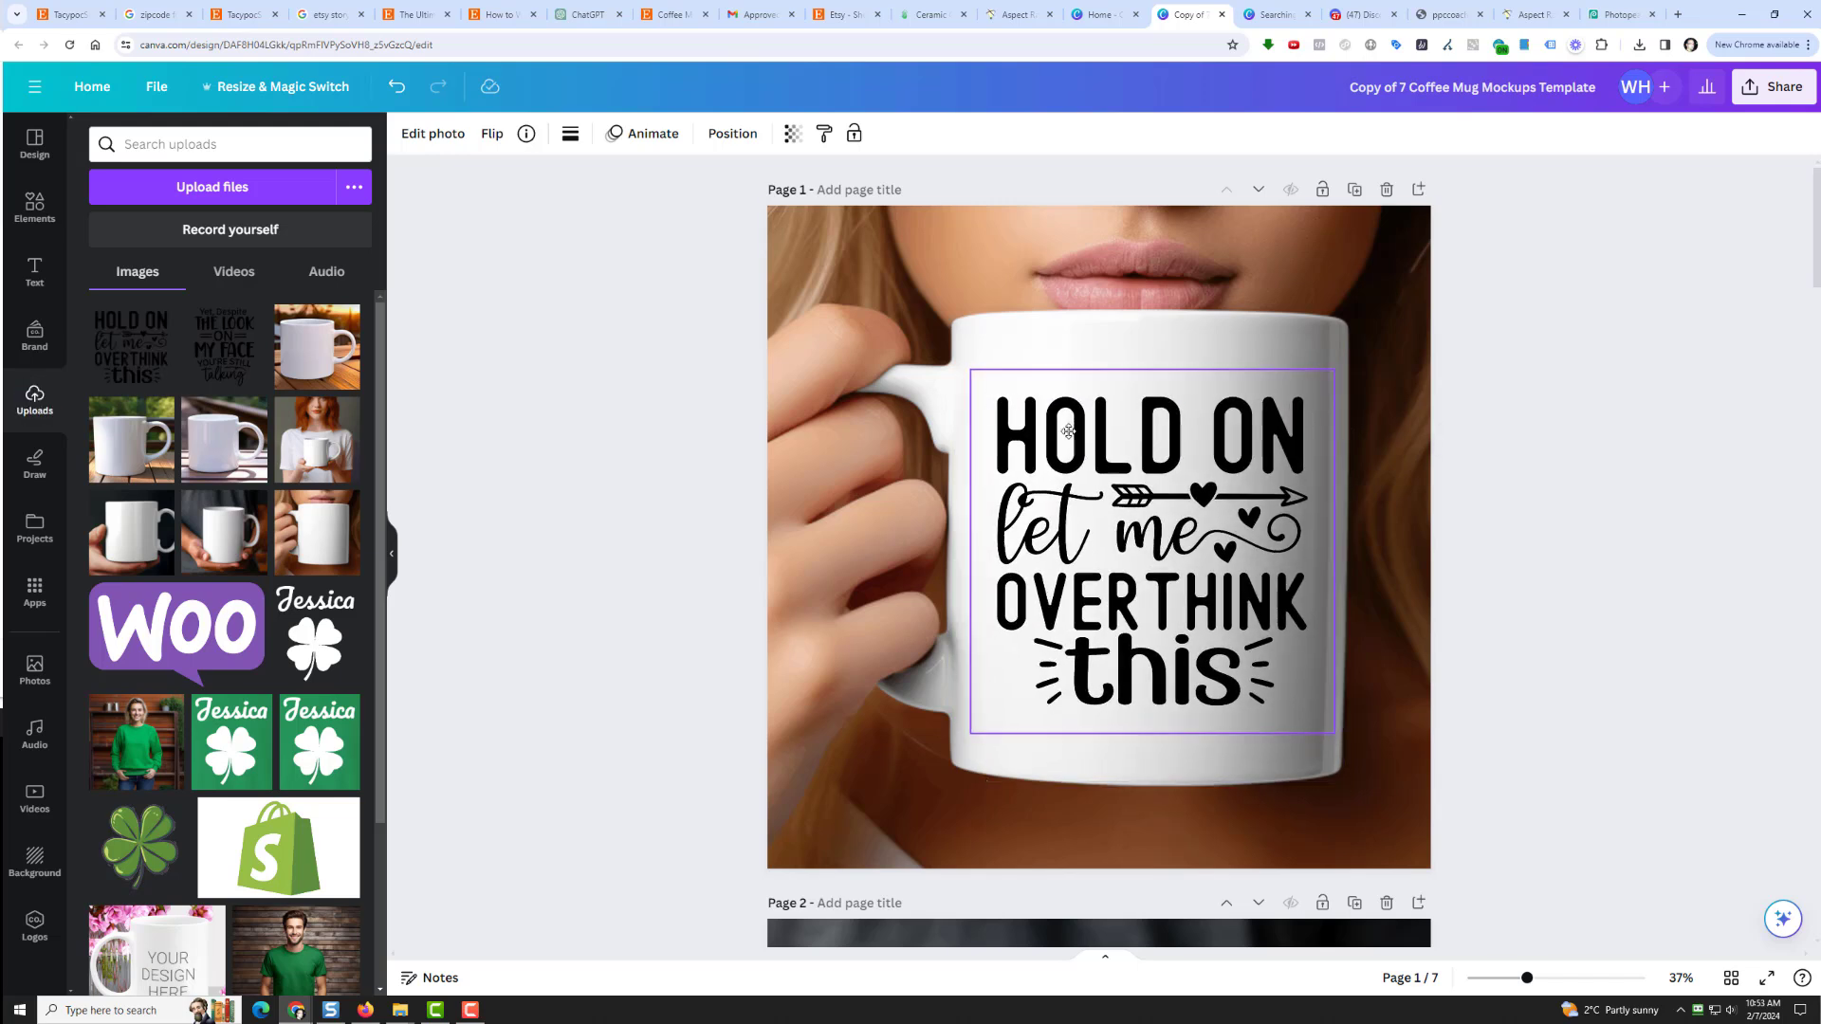
Copy the artwork from page 1 to page 2, shrink it slightly and centre it on the mug
{"action": "right_click", "coordinate": [1129, 450]}
{"action": "left_click", "coordinate": [1146, 466]}
{"action": "scroll", "coordinate": [1096, 517], "scroll_direction": "down", "scroll_amount": 7}
{"action": "right_click", "coordinate": [1092, 568]}
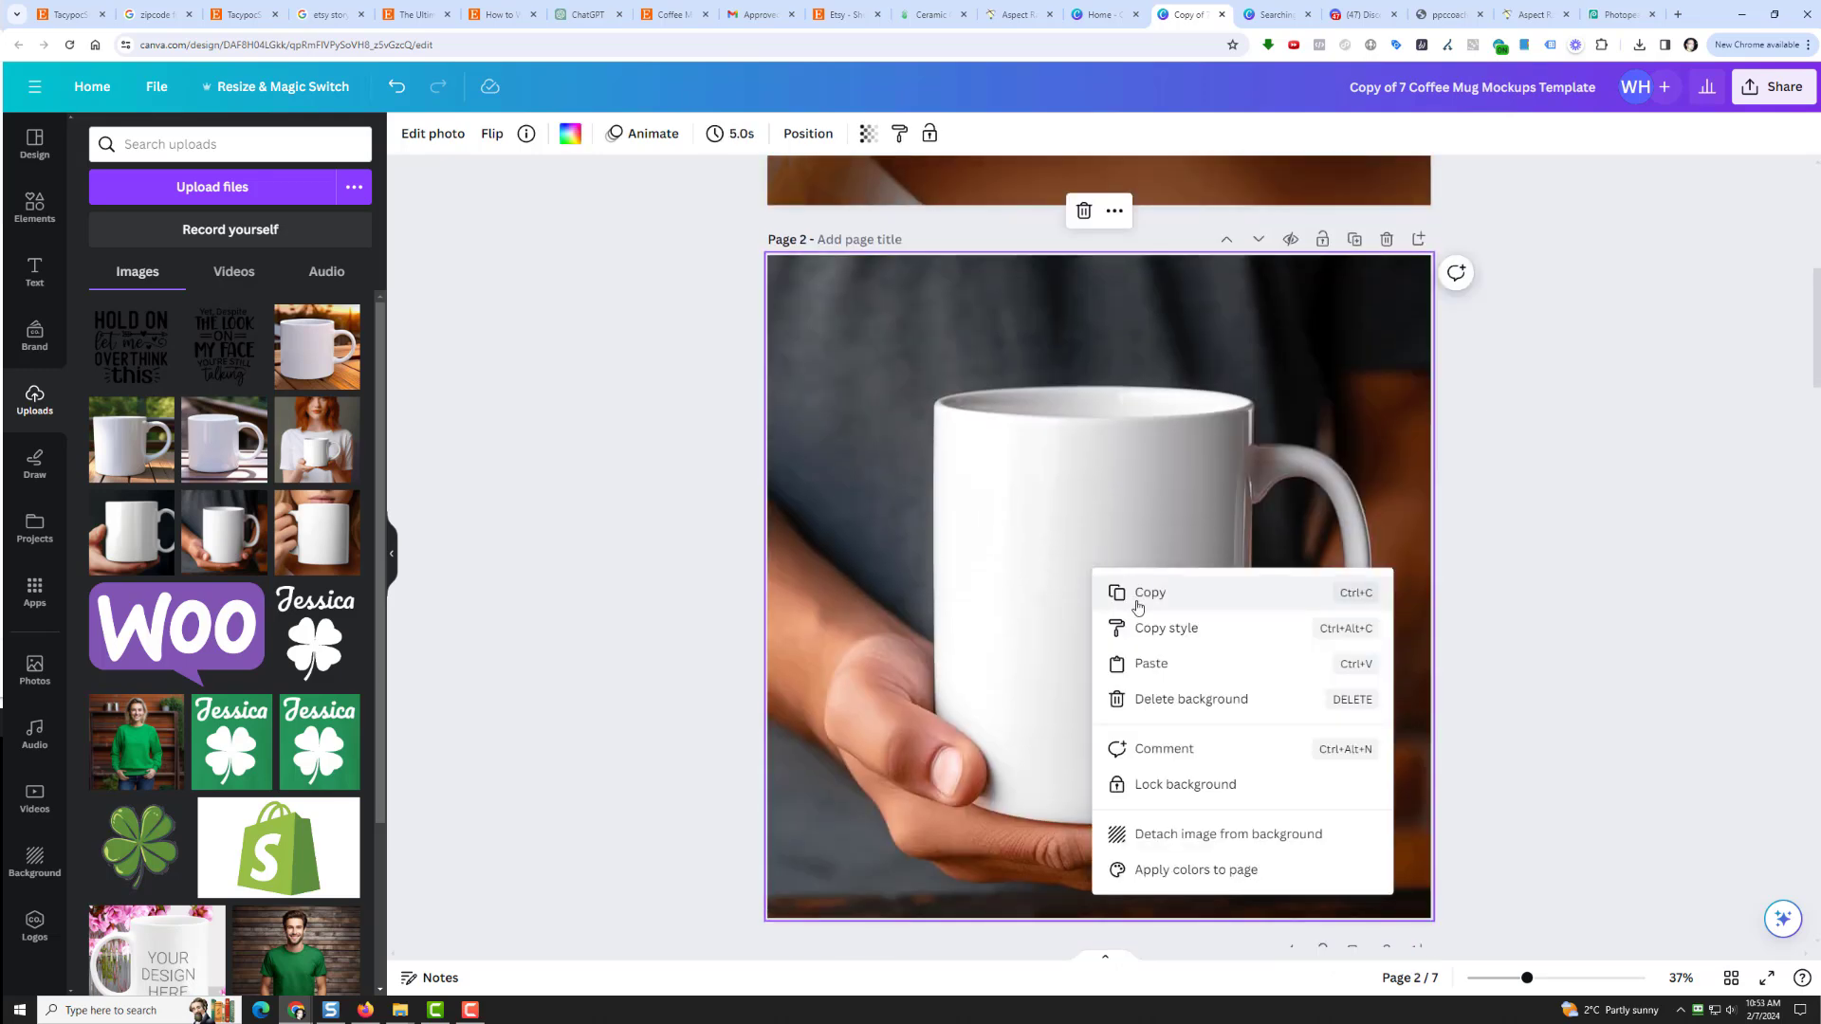
{"action": "left_click", "coordinate": [1138, 659]}
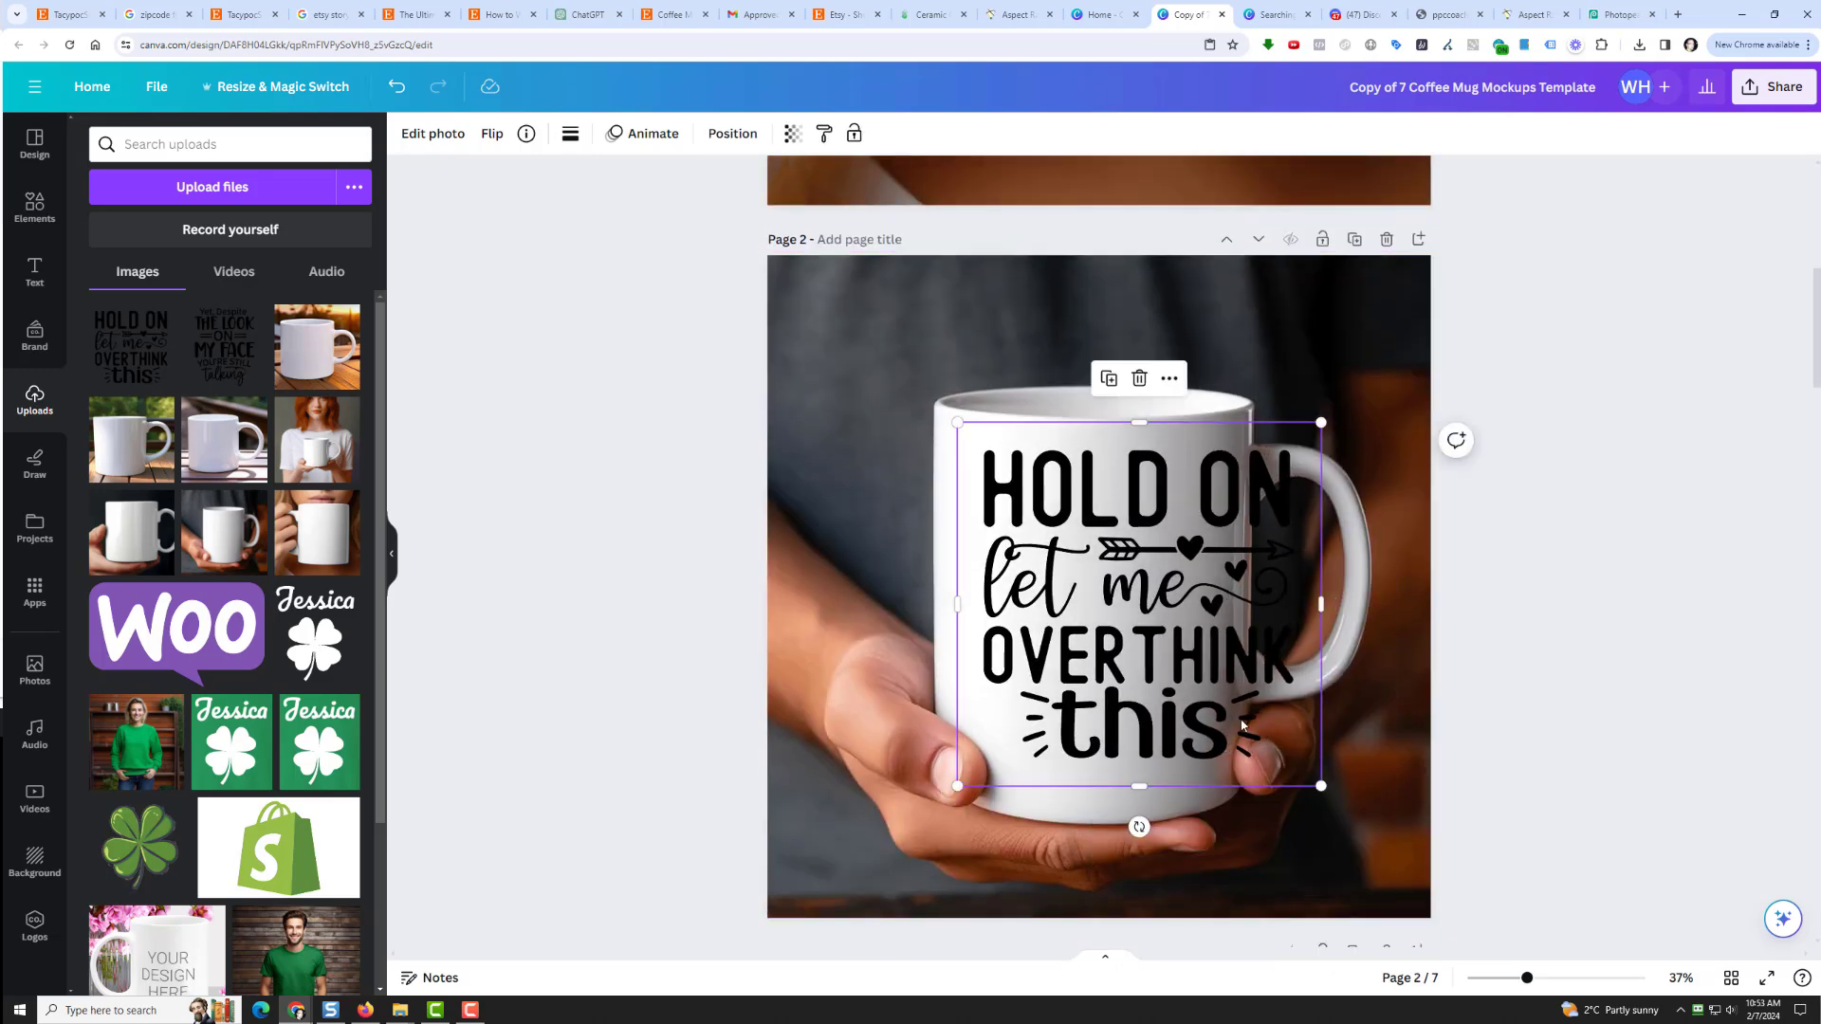
{"action": "left_click_drag", "start_coordinate": [1284, 748], "coordinate": [1245, 716]}
{"action": "left_click_drag", "start_coordinate": [1093, 615], "coordinate": [1079, 664]}
Paste the artwork onto page 3 and position it on the front of the mug
{"action": "scroll", "coordinate": [1078, 675], "scroll_direction": "down", "scroll_amount": 7}
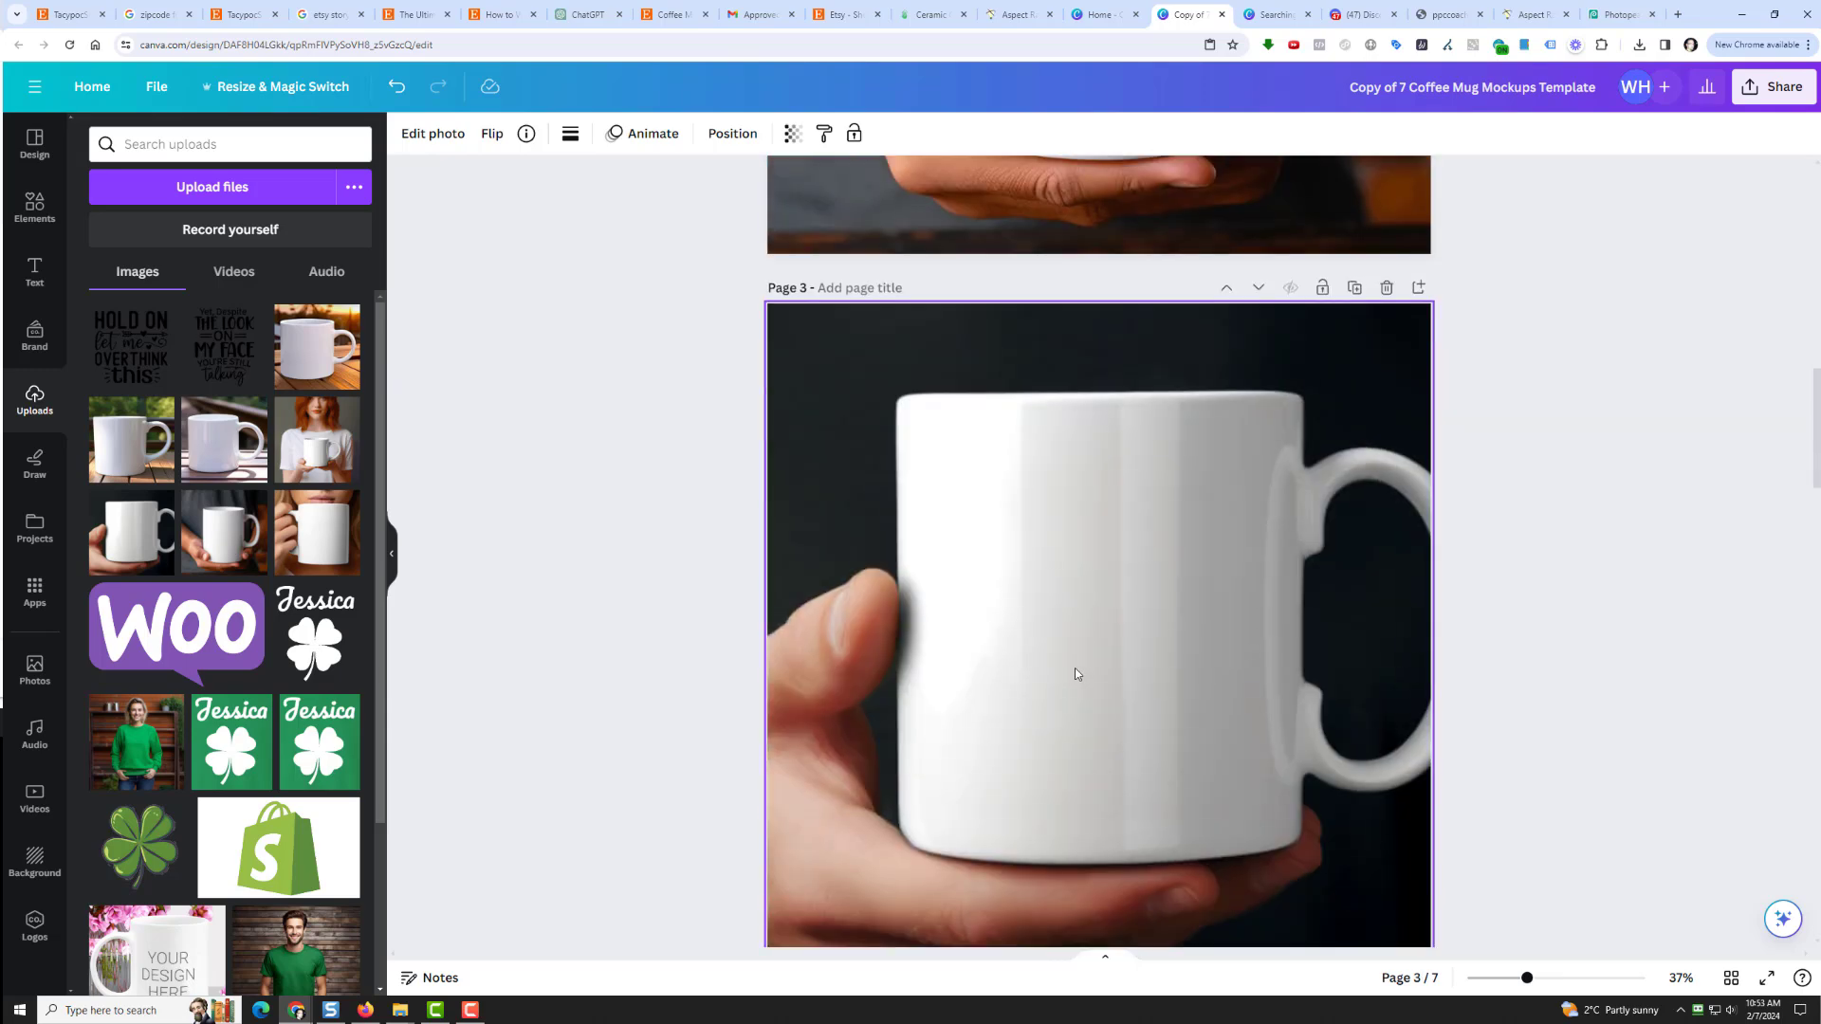
{"action": "right_click", "coordinate": [1074, 668]}
{"action": "left_click", "coordinate": [1091, 749]}
{"action": "left_click_drag", "start_coordinate": [1035, 652], "coordinate": [1045, 654]}
Paste the artwork onto page 4, scale it down to the small mug and centre it there
{"action": "scroll", "coordinate": [1041, 681], "scroll_direction": "down", "scroll_amount": 8}
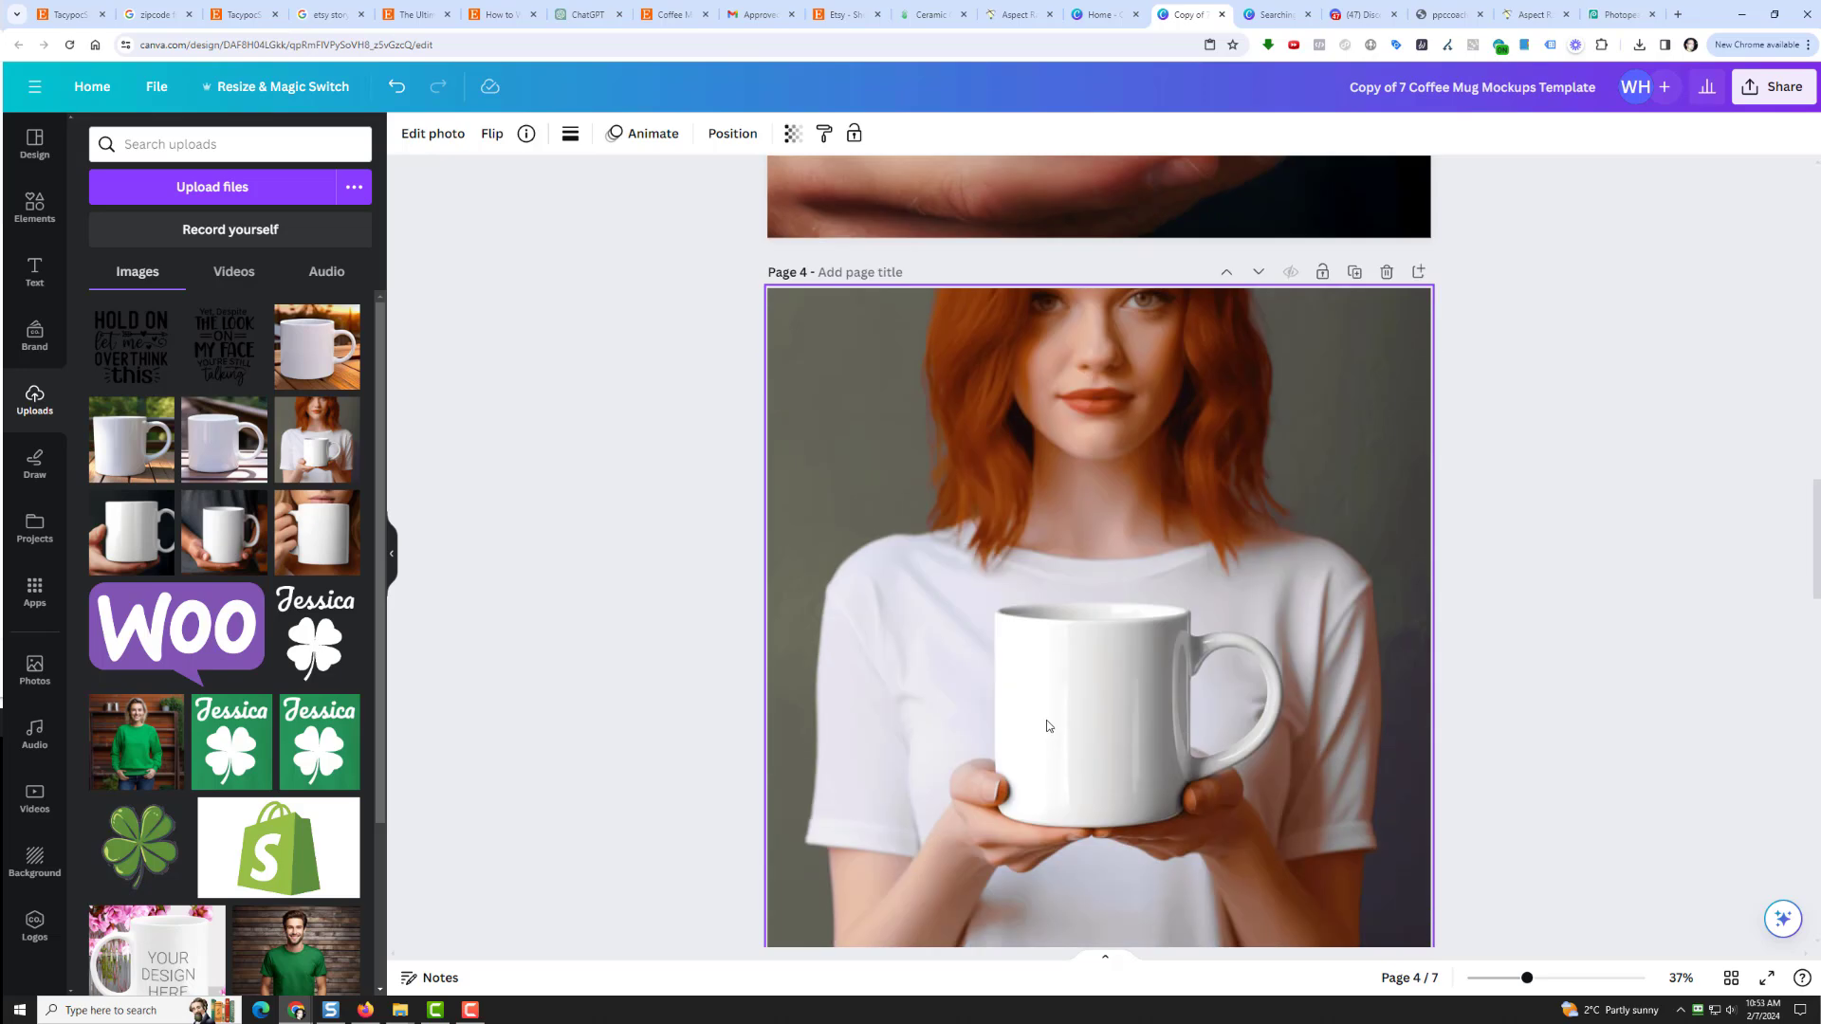
{"action": "scroll", "coordinate": [1107, 615], "scroll_direction": "down", "scroll_amount": 2}
{"action": "right_click", "coordinate": [1107, 615]}
{"action": "left_click", "coordinate": [1162, 714]}
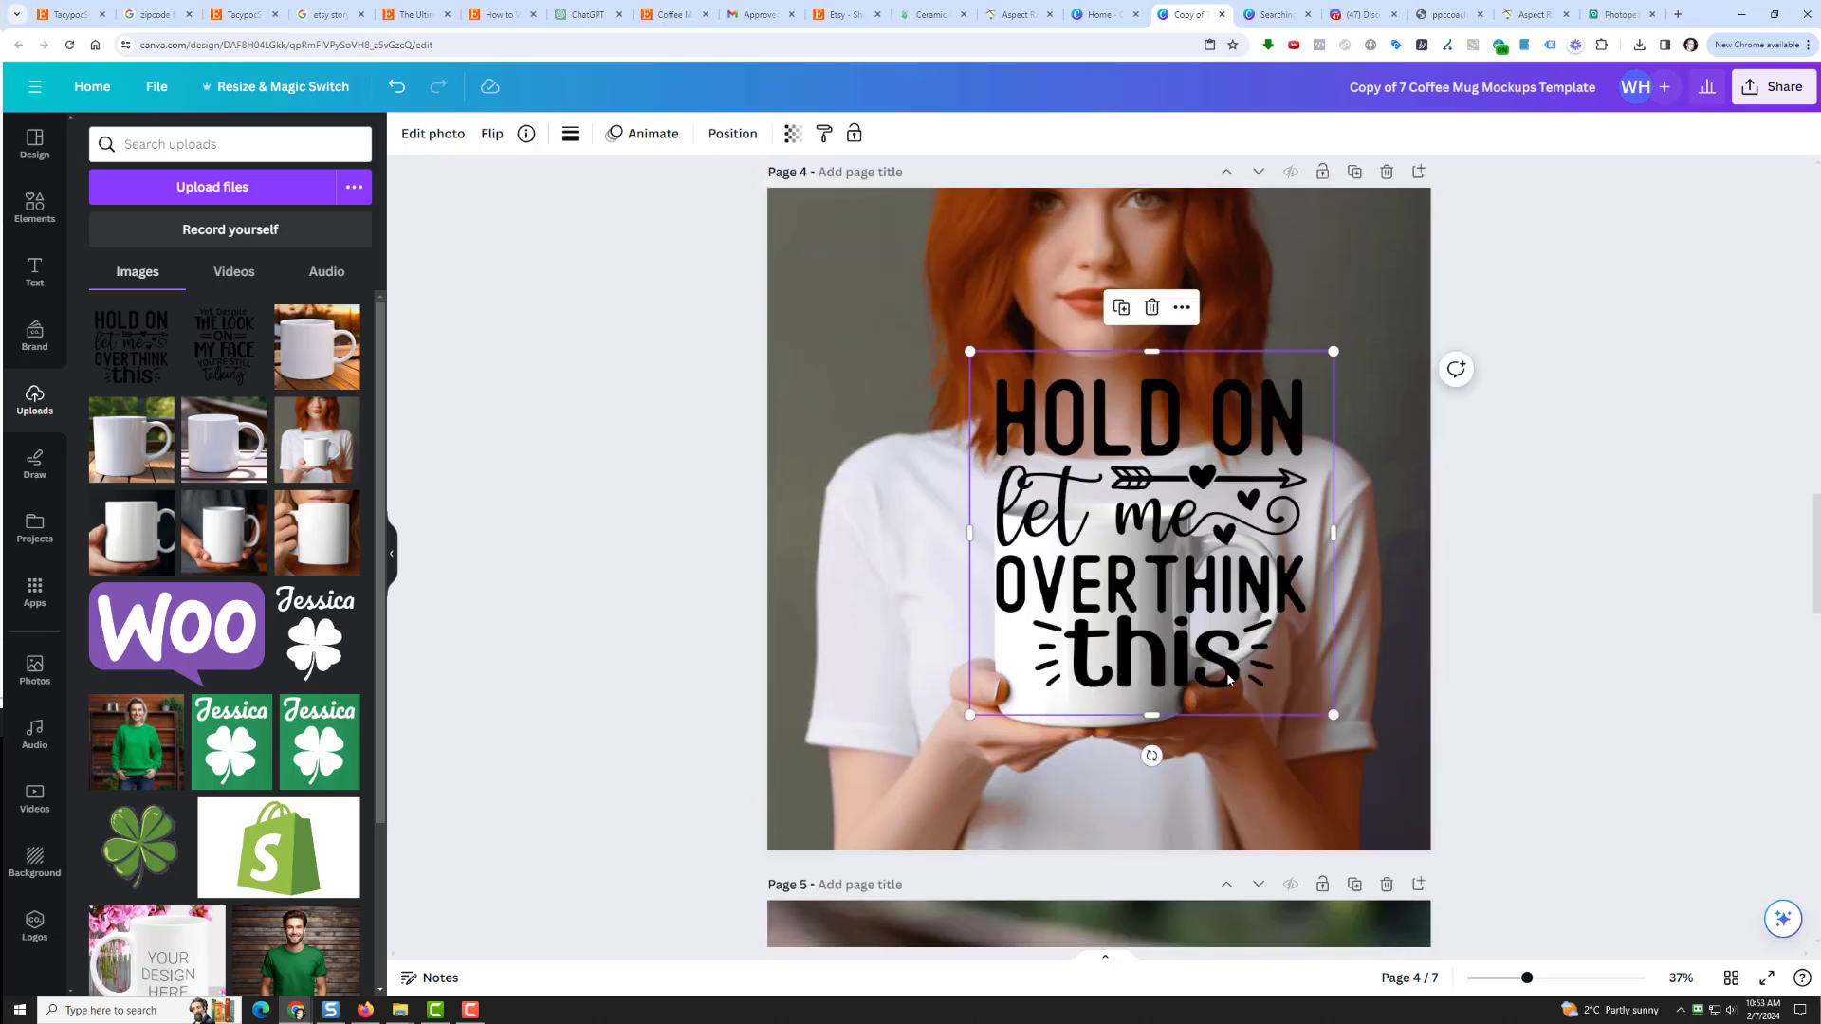
{"action": "left_click_drag", "start_coordinate": [1334, 351], "coordinate": [1158, 537]}
{"action": "left_click_drag", "start_coordinate": [1040, 626], "coordinate": [1086, 626]}
Paste the artwork onto page 5 and move it onto the mug's front
{"action": "scroll", "coordinate": [1009, 661], "scroll_direction": "down", "scroll_amount": 6}
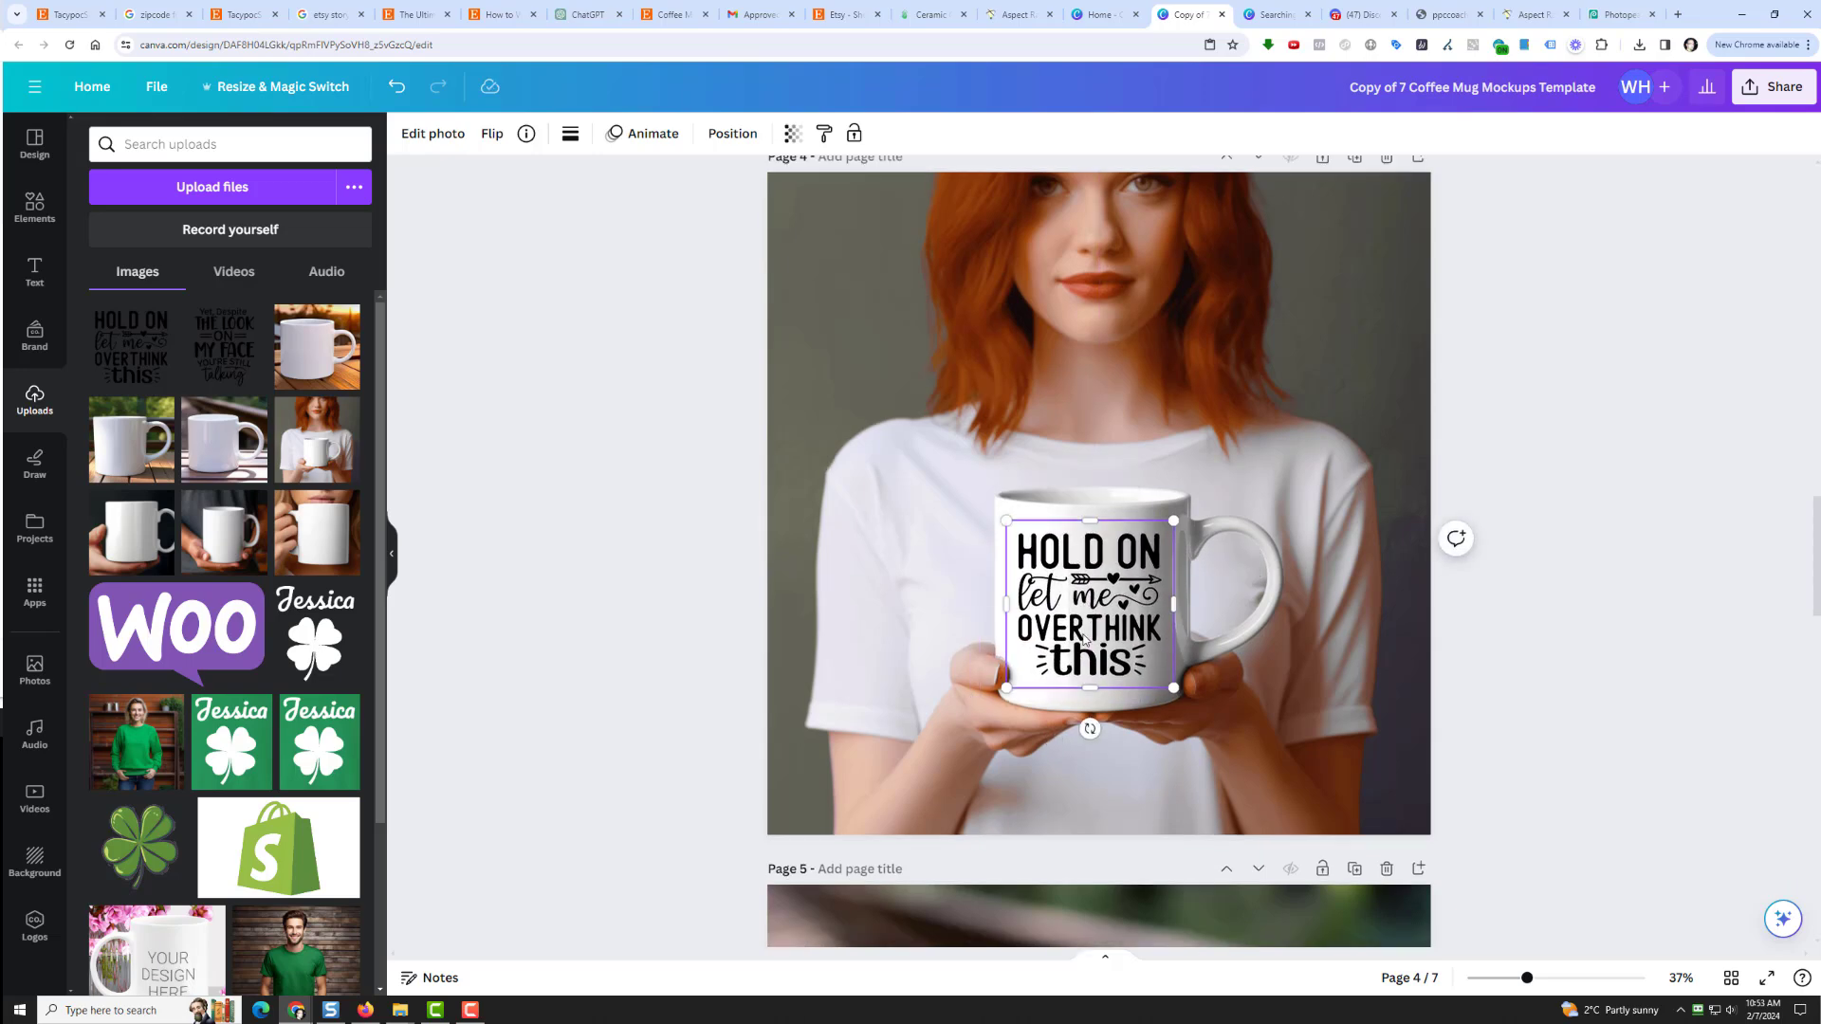
{"action": "right_click", "coordinate": [1009, 661]}
{"action": "left_click", "coordinate": [1073, 750]}
{"action": "left_click_drag", "start_coordinate": [1093, 661], "coordinate": [971, 692]}
Paste the artwork onto page 6 and centre it on the body of the mug
{"action": "scroll", "coordinate": [971, 692], "scroll_direction": "down", "scroll_amount": 6}
{"action": "right_click", "coordinate": [975, 690]}
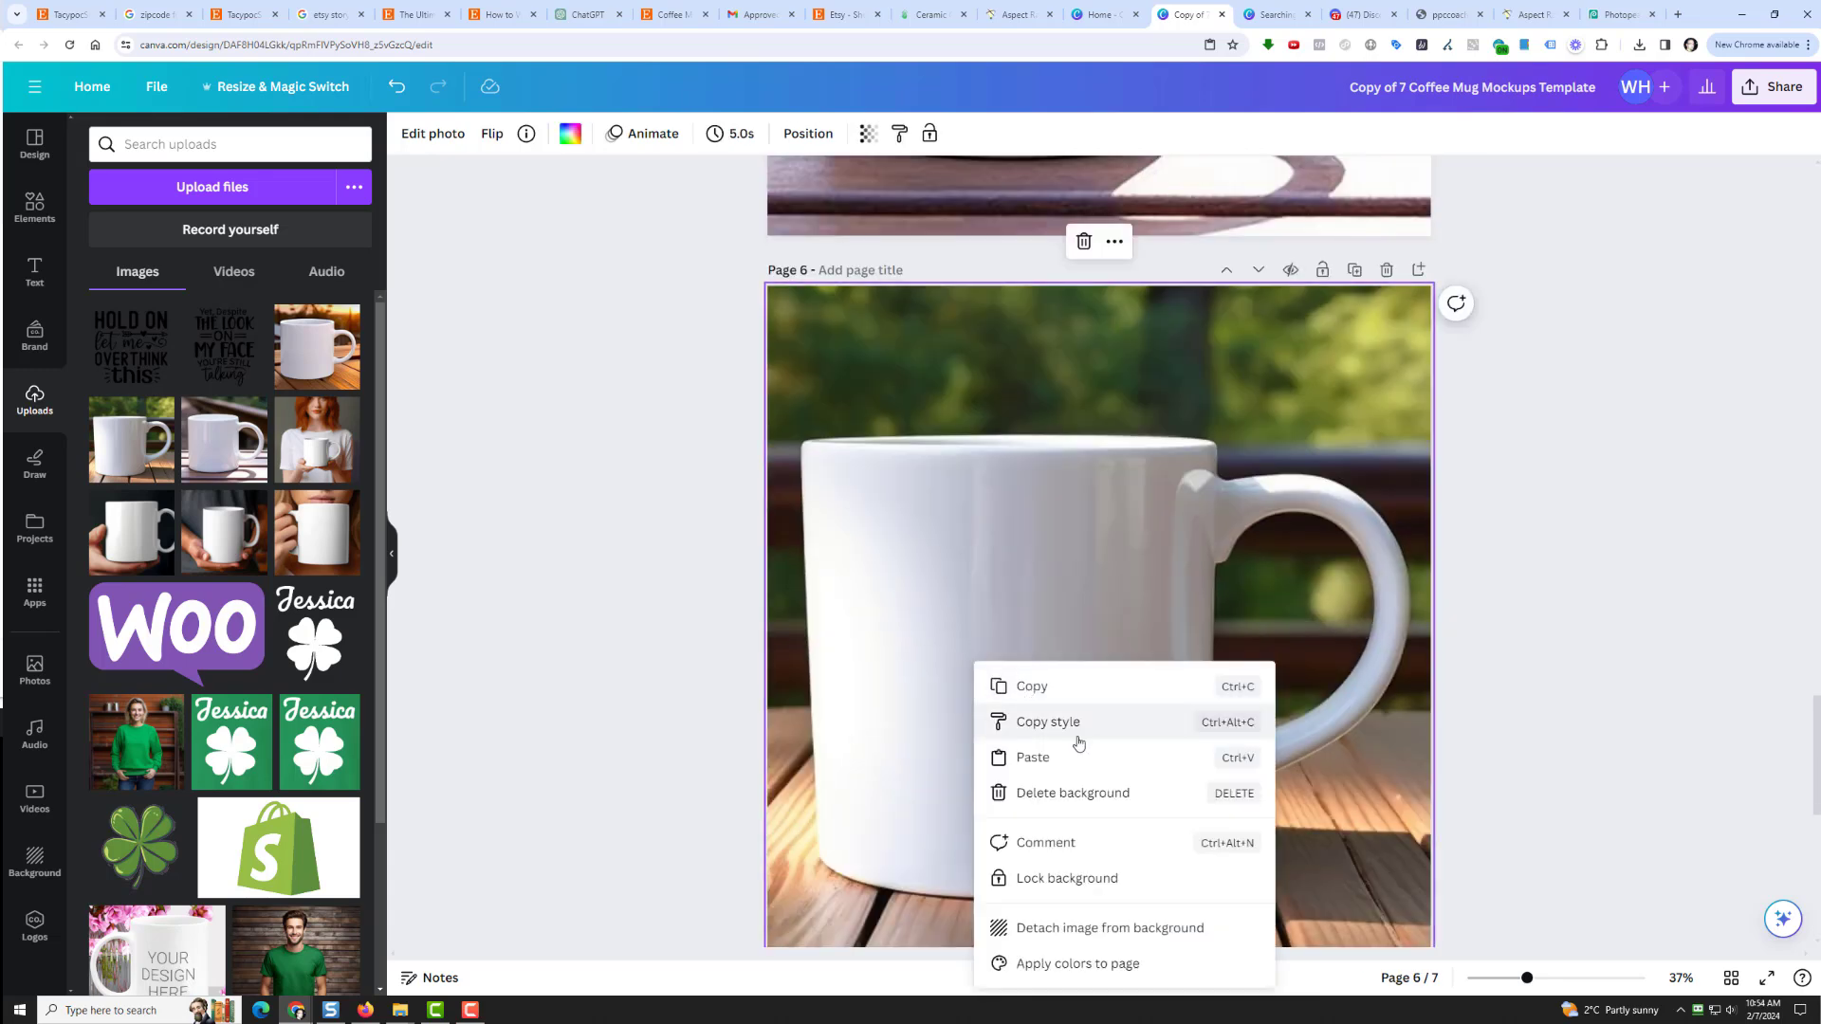
{"action": "left_click", "coordinate": [1080, 756]}
{"action": "left_click_drag", "start_coordinate": [1074, 681], "coordinate": [939, 710]}
Paste the artwork onto page 7 and centre it on the mug in the sunset photo
{"action": "scroll", "coordinate": [984, 705], "scroll_direction": "down", "scroll_amount": 1}
{"action": "scroll", "coordinate": [983, 700], "scroll_direction": "down", "scroll_amount": 8}
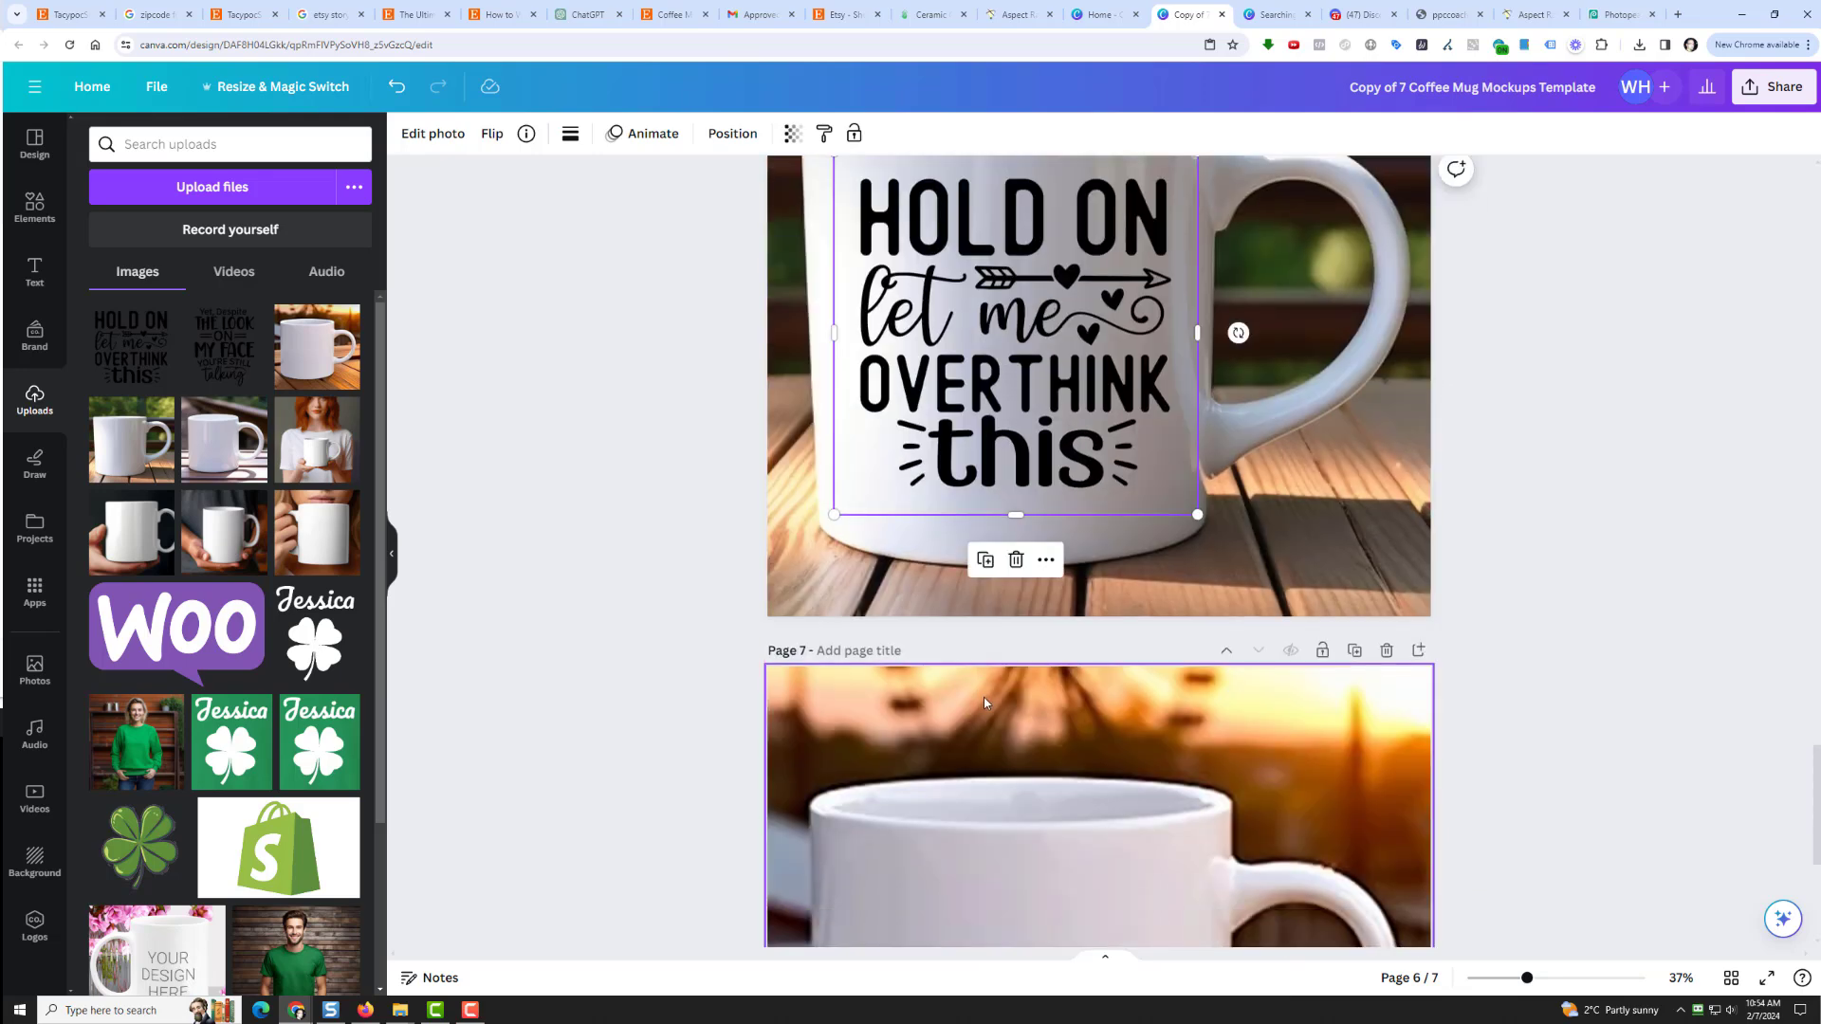
{"action": "right_click", "coordinate": [1028, 522]}
{"action": "left_click", "coordinate": [1100, 621]}
{"action": "left_click_drag", "start_coordinate": [1106, 625], "coordinate": [965, 636]}
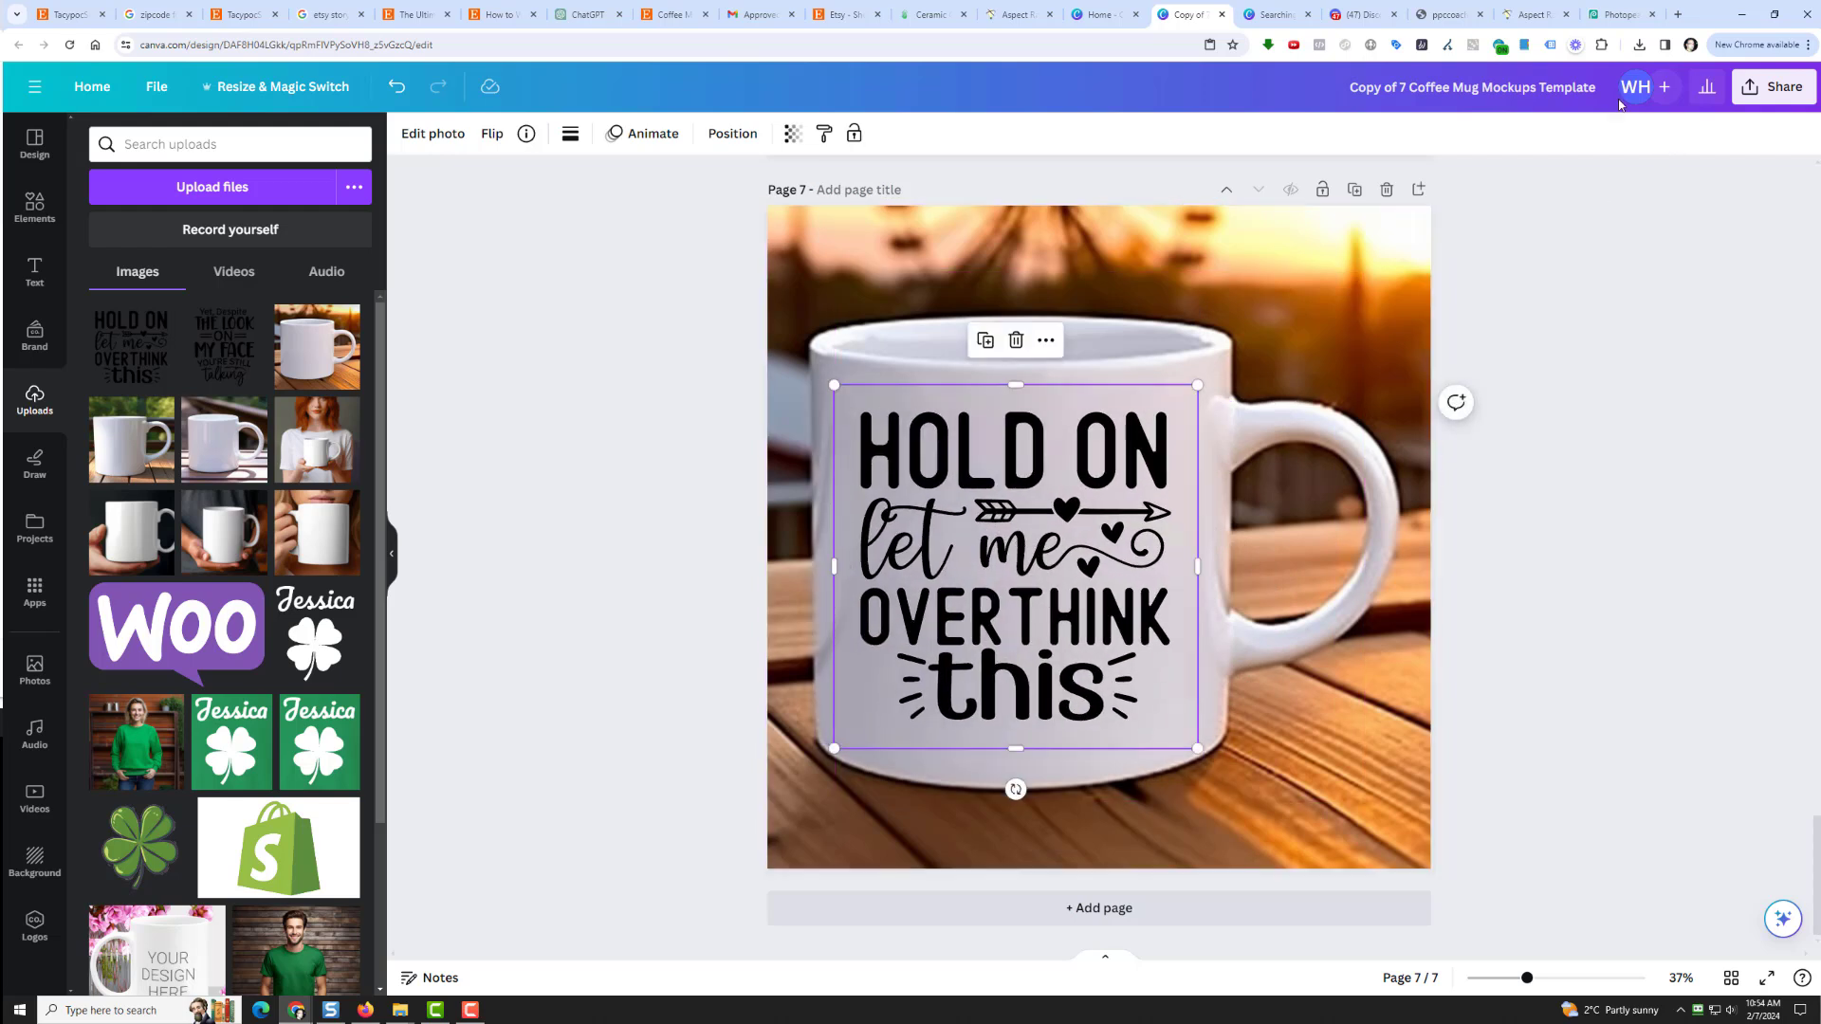
Download the mug mockup design as PNG images
{"action": "left_click", "coordinate": [1771, 88]}
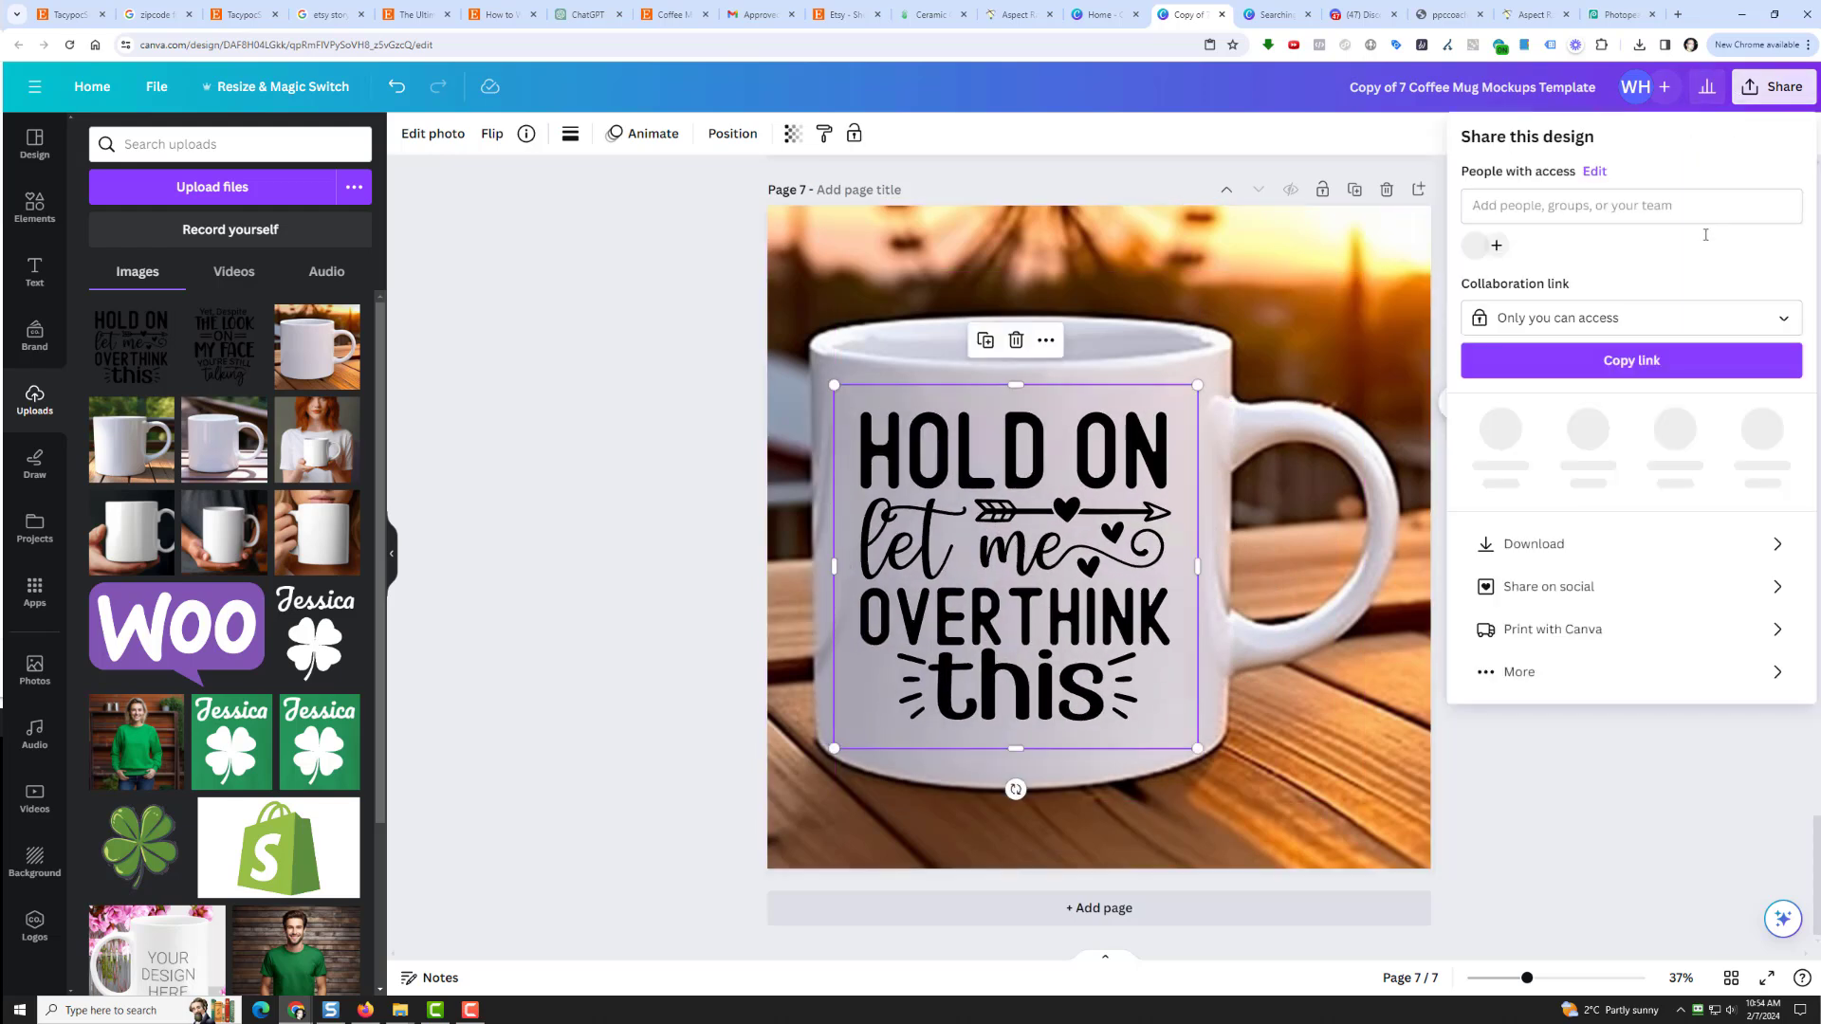
{"action": "left_click", "coordinate": [1636, 537]}
{"action": "left_click", "coordinate": [1643, 492]}
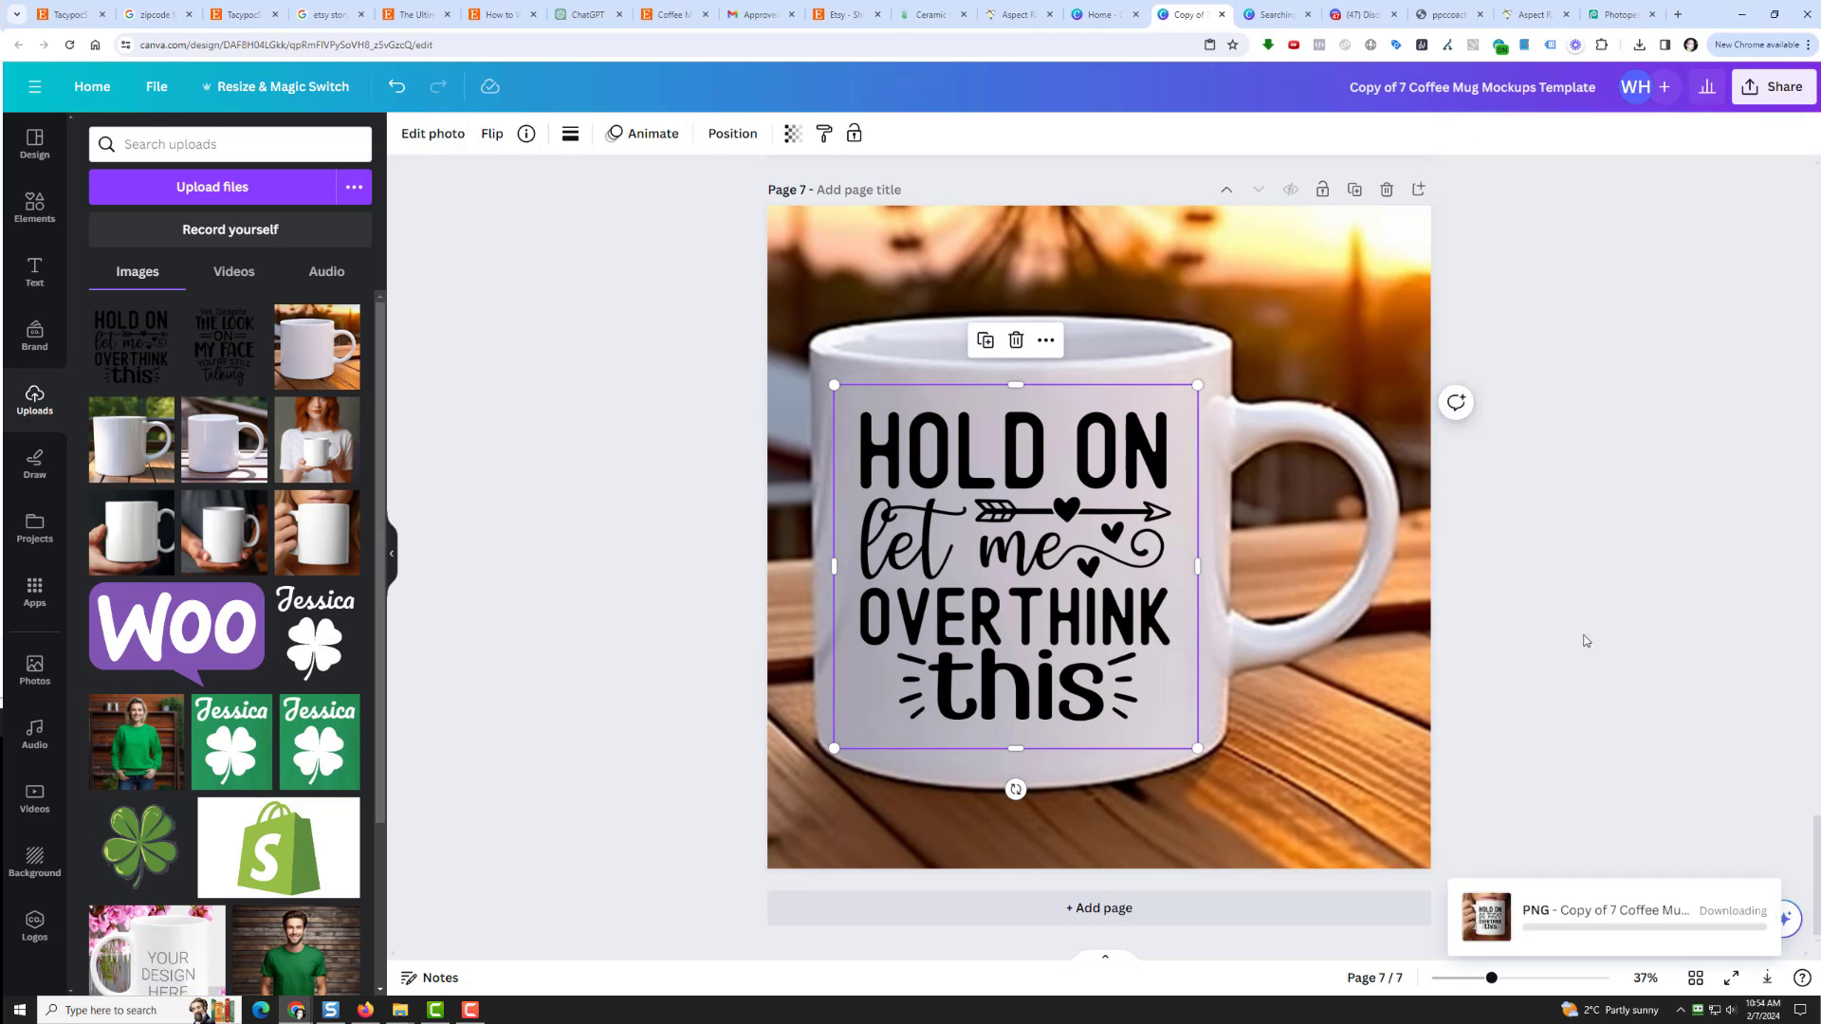
Detach the mug photo from page 1's background and enlarge it to fill the whole page
{"action": "scroll", "coordinate": [1592, 518], "scroll_direction": "up", "scroll_amount": 20}
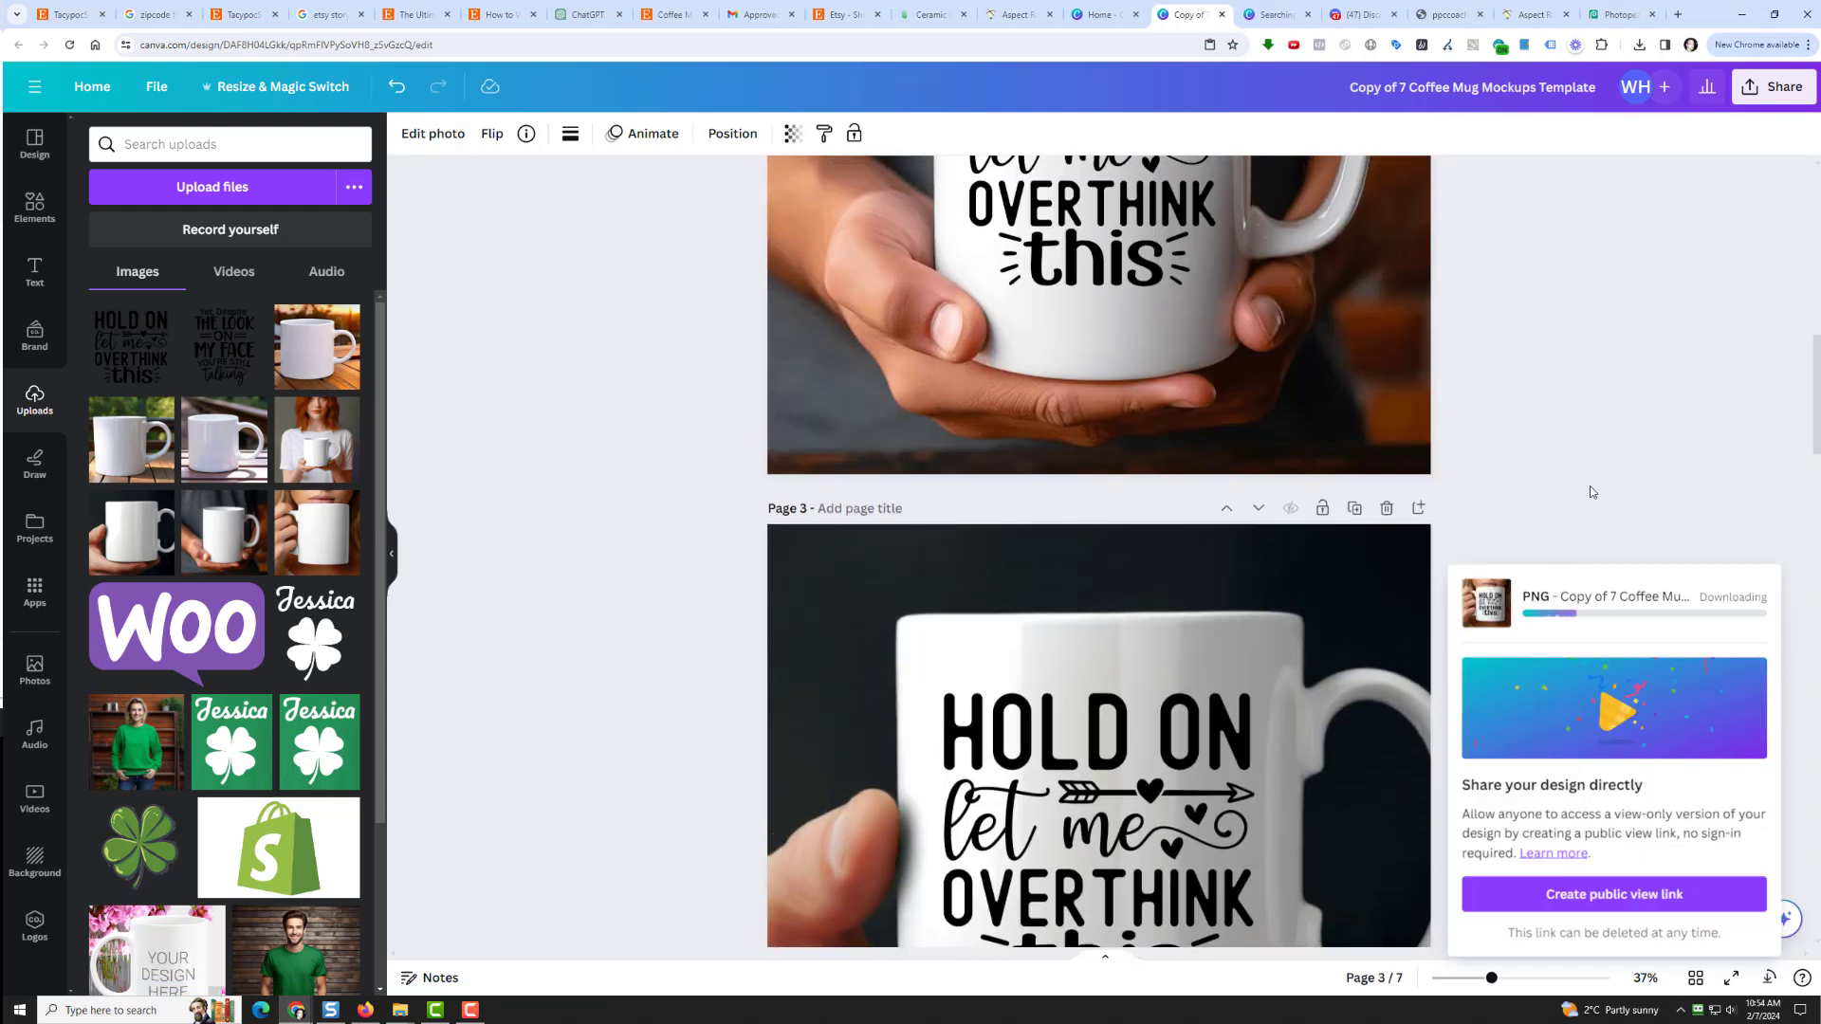
{"action": "left_click", "coordinate": [859, 262]}
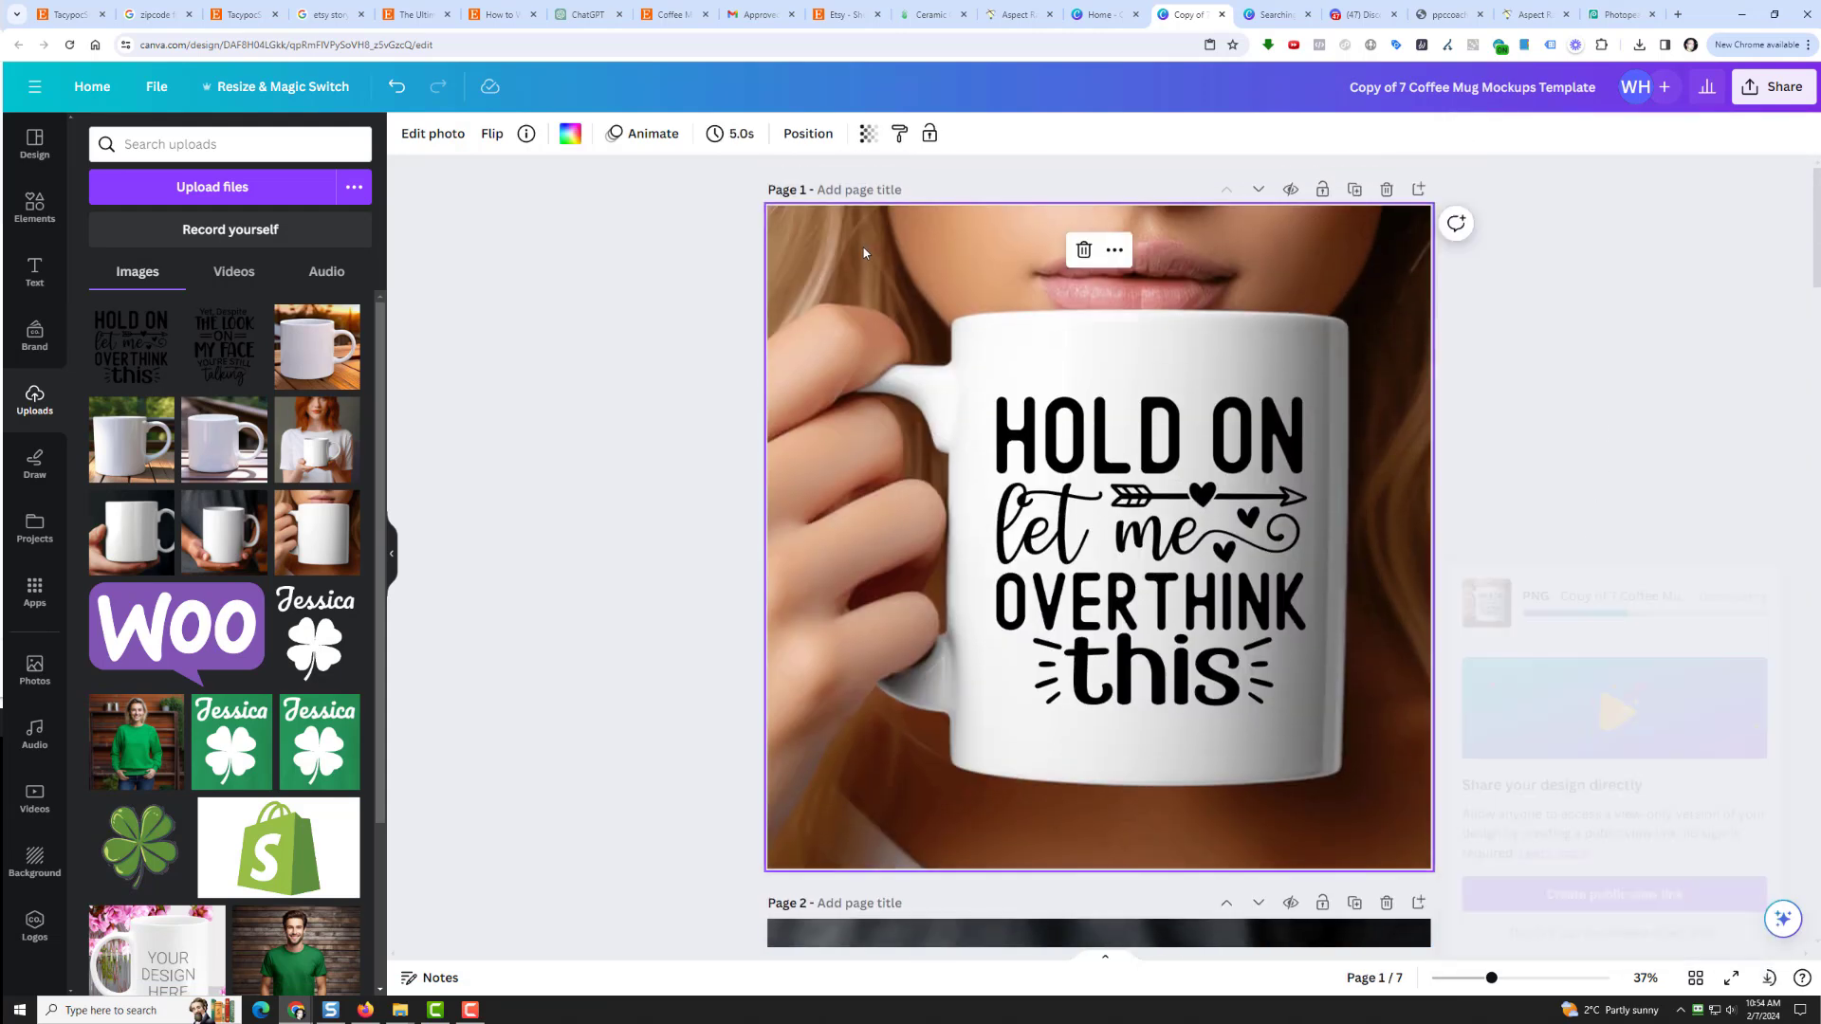
{"action": "right_click", "coordinate": [855, 265]}
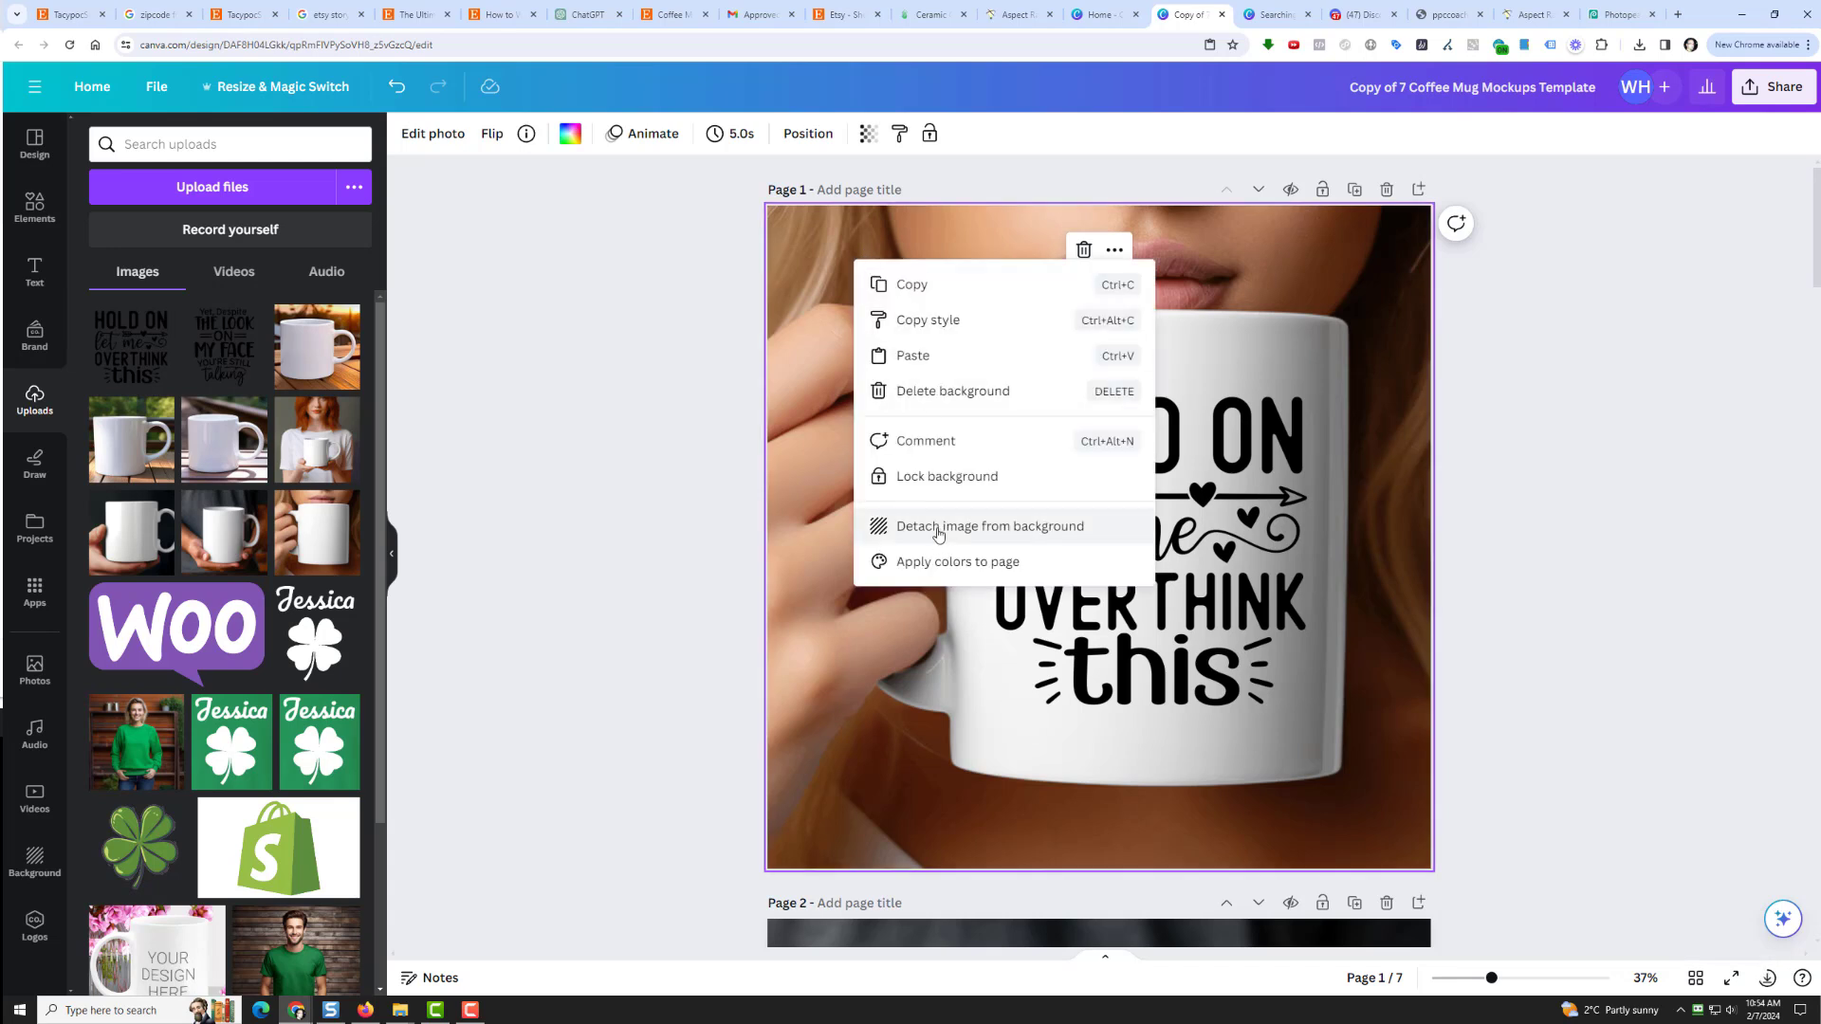
{"action": "left_click", "coordinate": [939, 526]}
{"action": "left_click_drag", "start_coordinate": [834, 273], "coordinate": [767, 206]}
{"action": "left_click_drag", "start_coordinate": [1364, 802], "coordinate": [1431, 869]}
Send page 1's detached mug photo backward so it sits behind the artwork
{"action": "right_click", "coordinate": [1417, 763]}
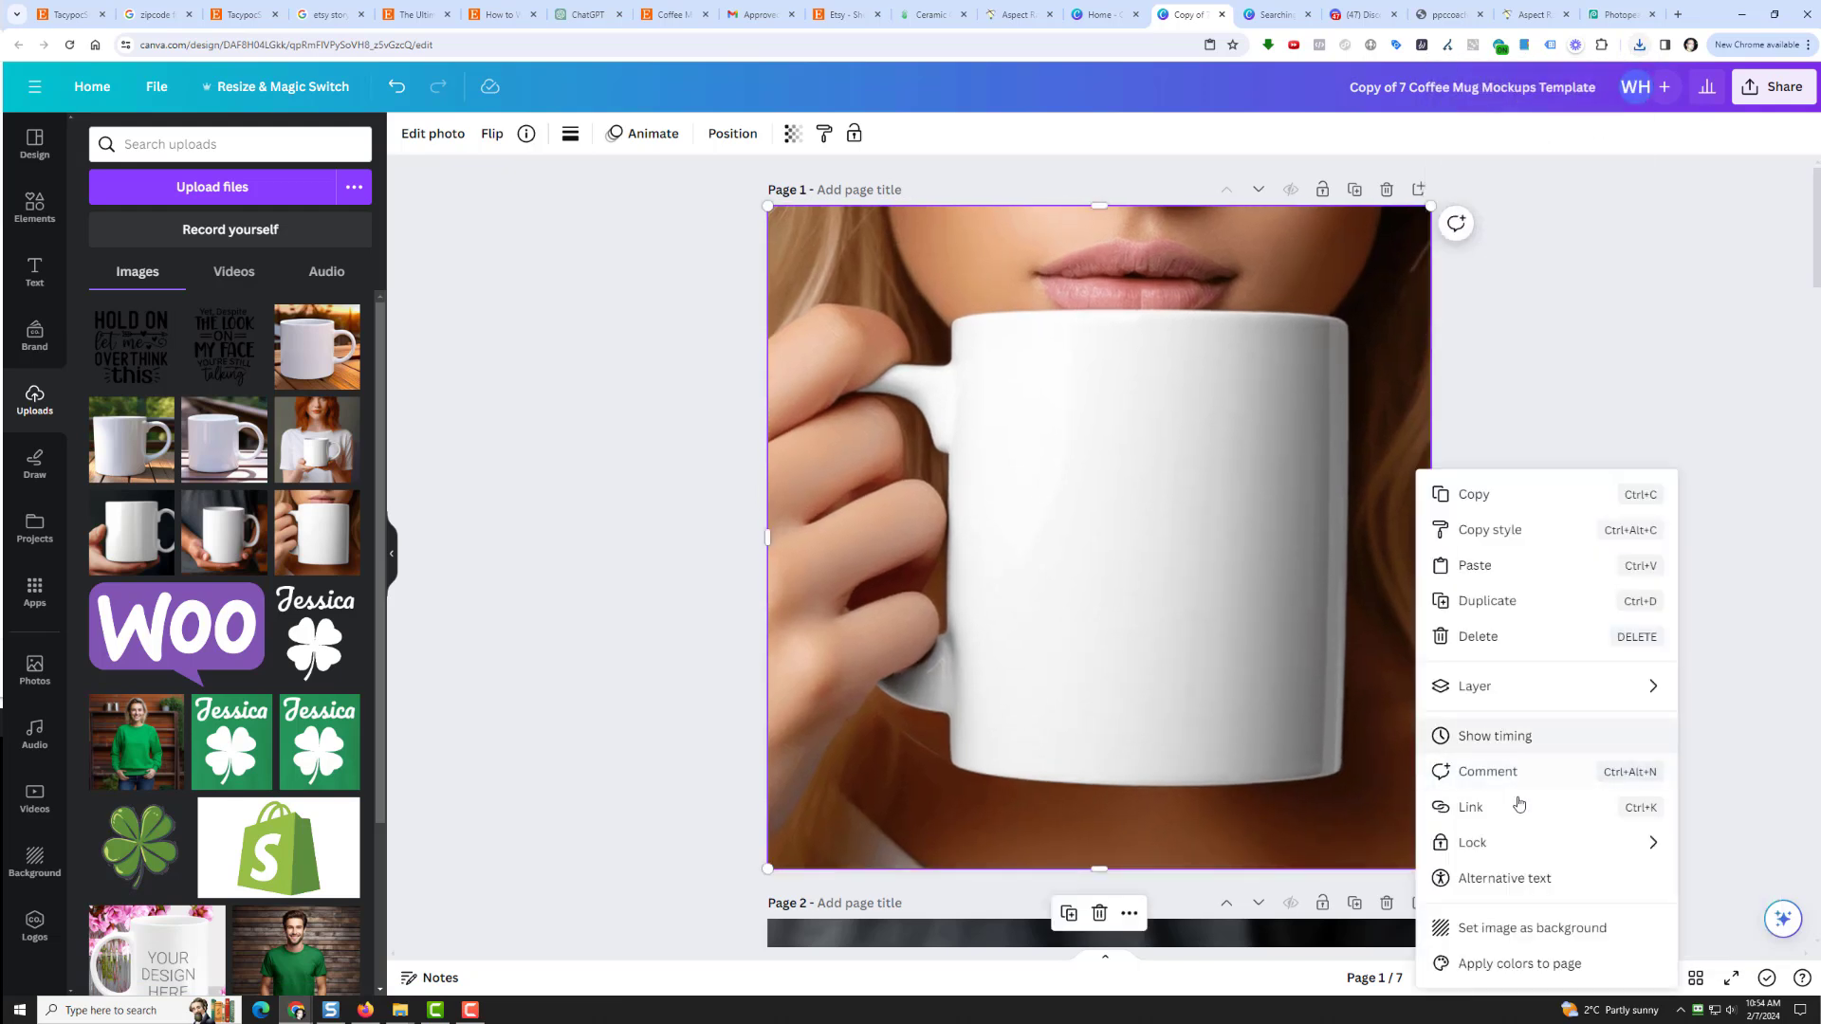
{"action": "mouse_move", "coordinate": [1515, 698]}
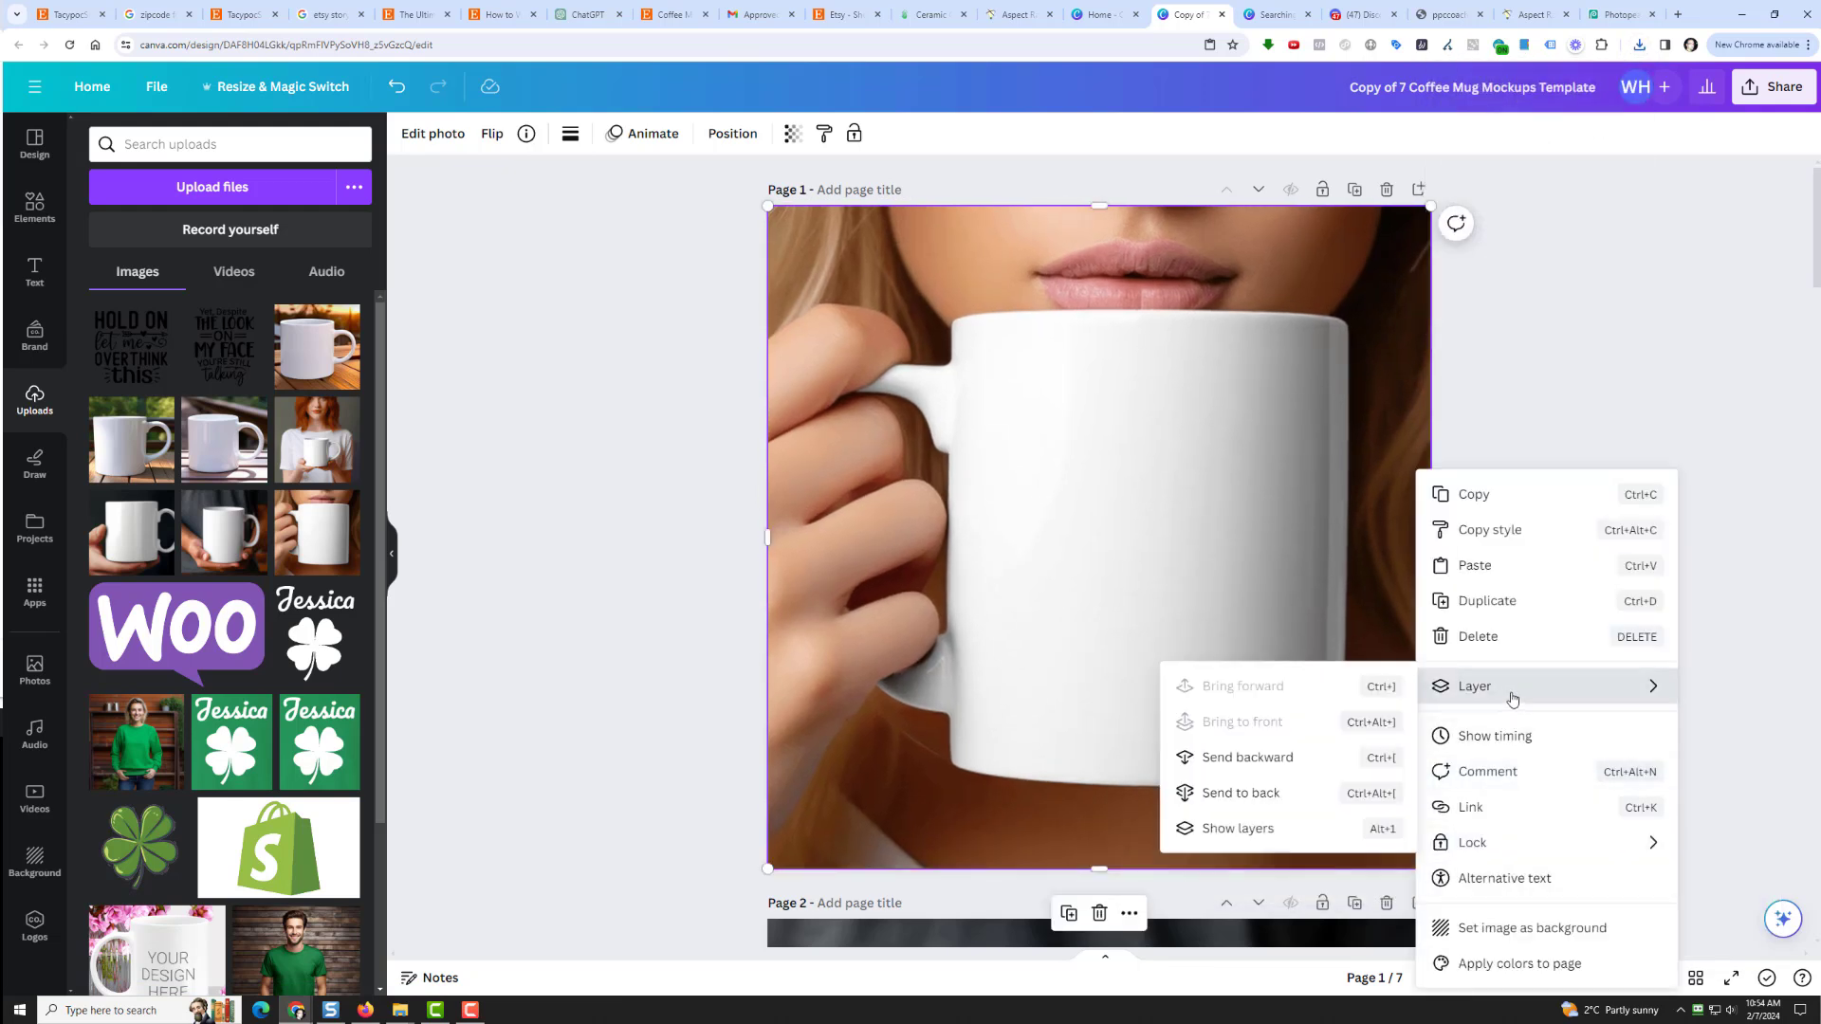
{"action": "left_click", "coordinate": [1290, 757]}
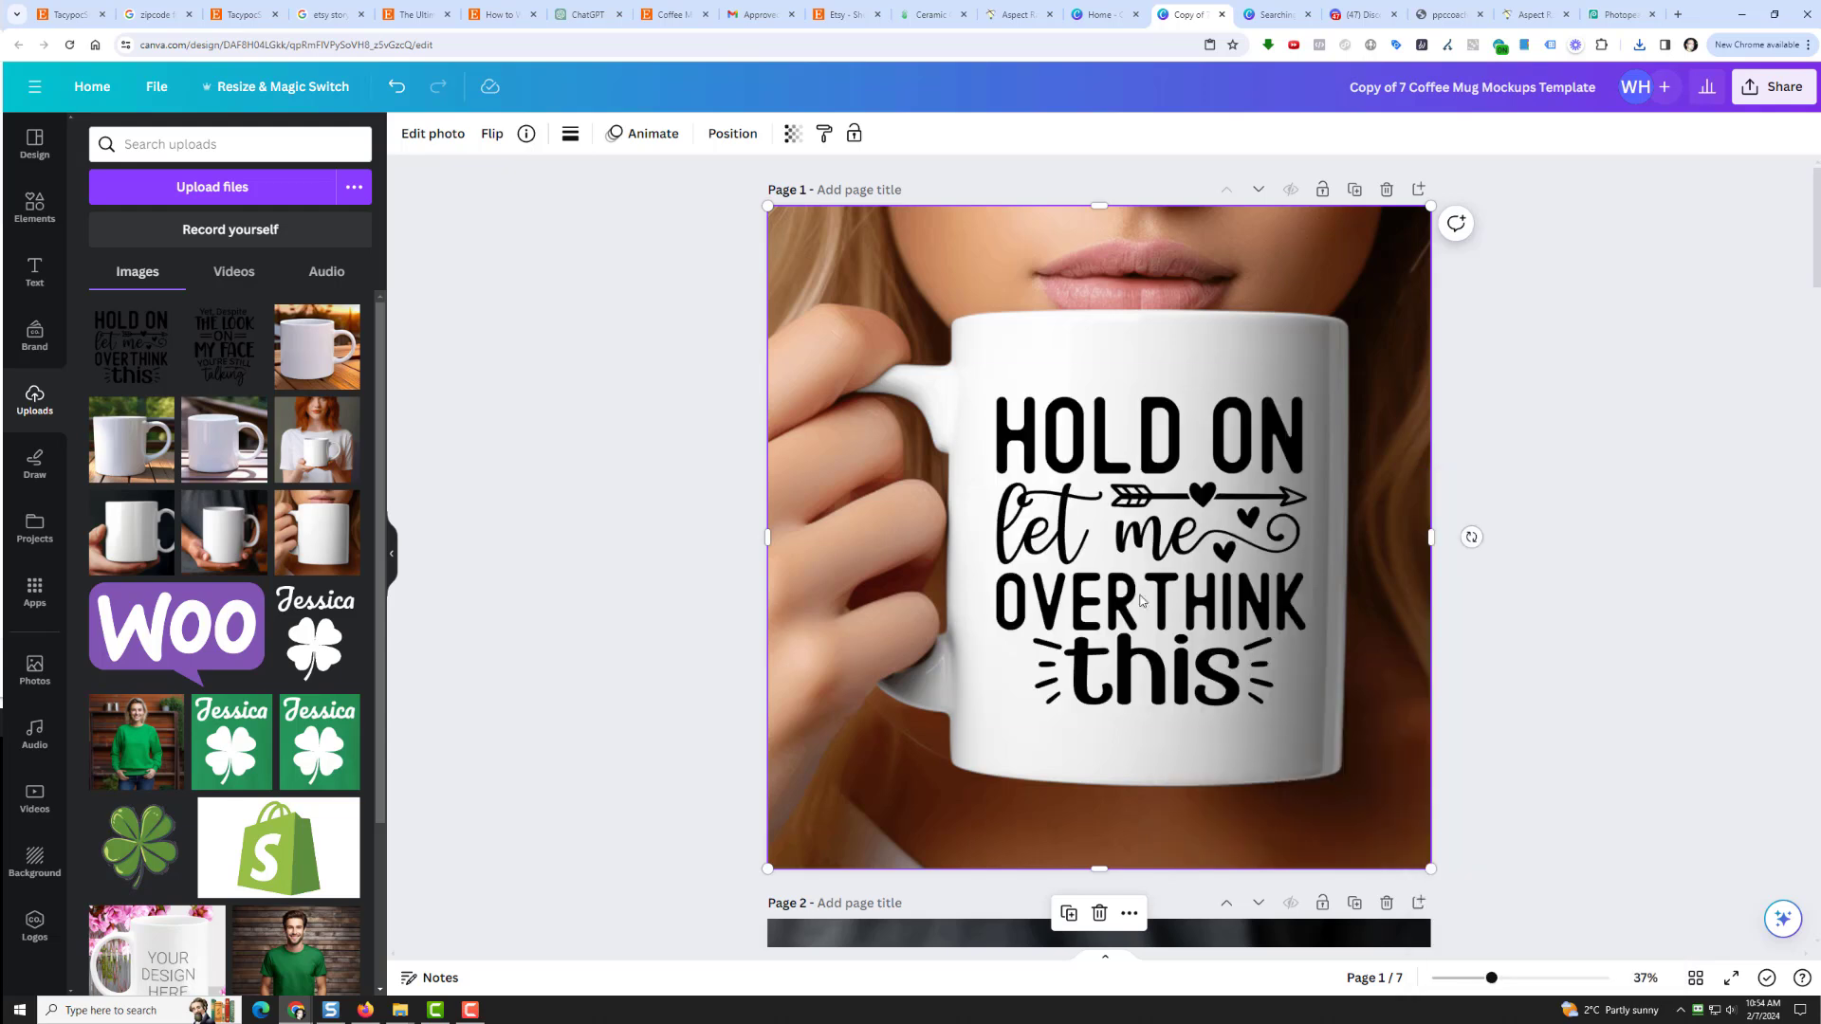
Apply the Stomp photo animation to the mug photo and the artwork together on page 1
{"action": "left_click", "coordinate": [1010, 457], "text": "shift"}
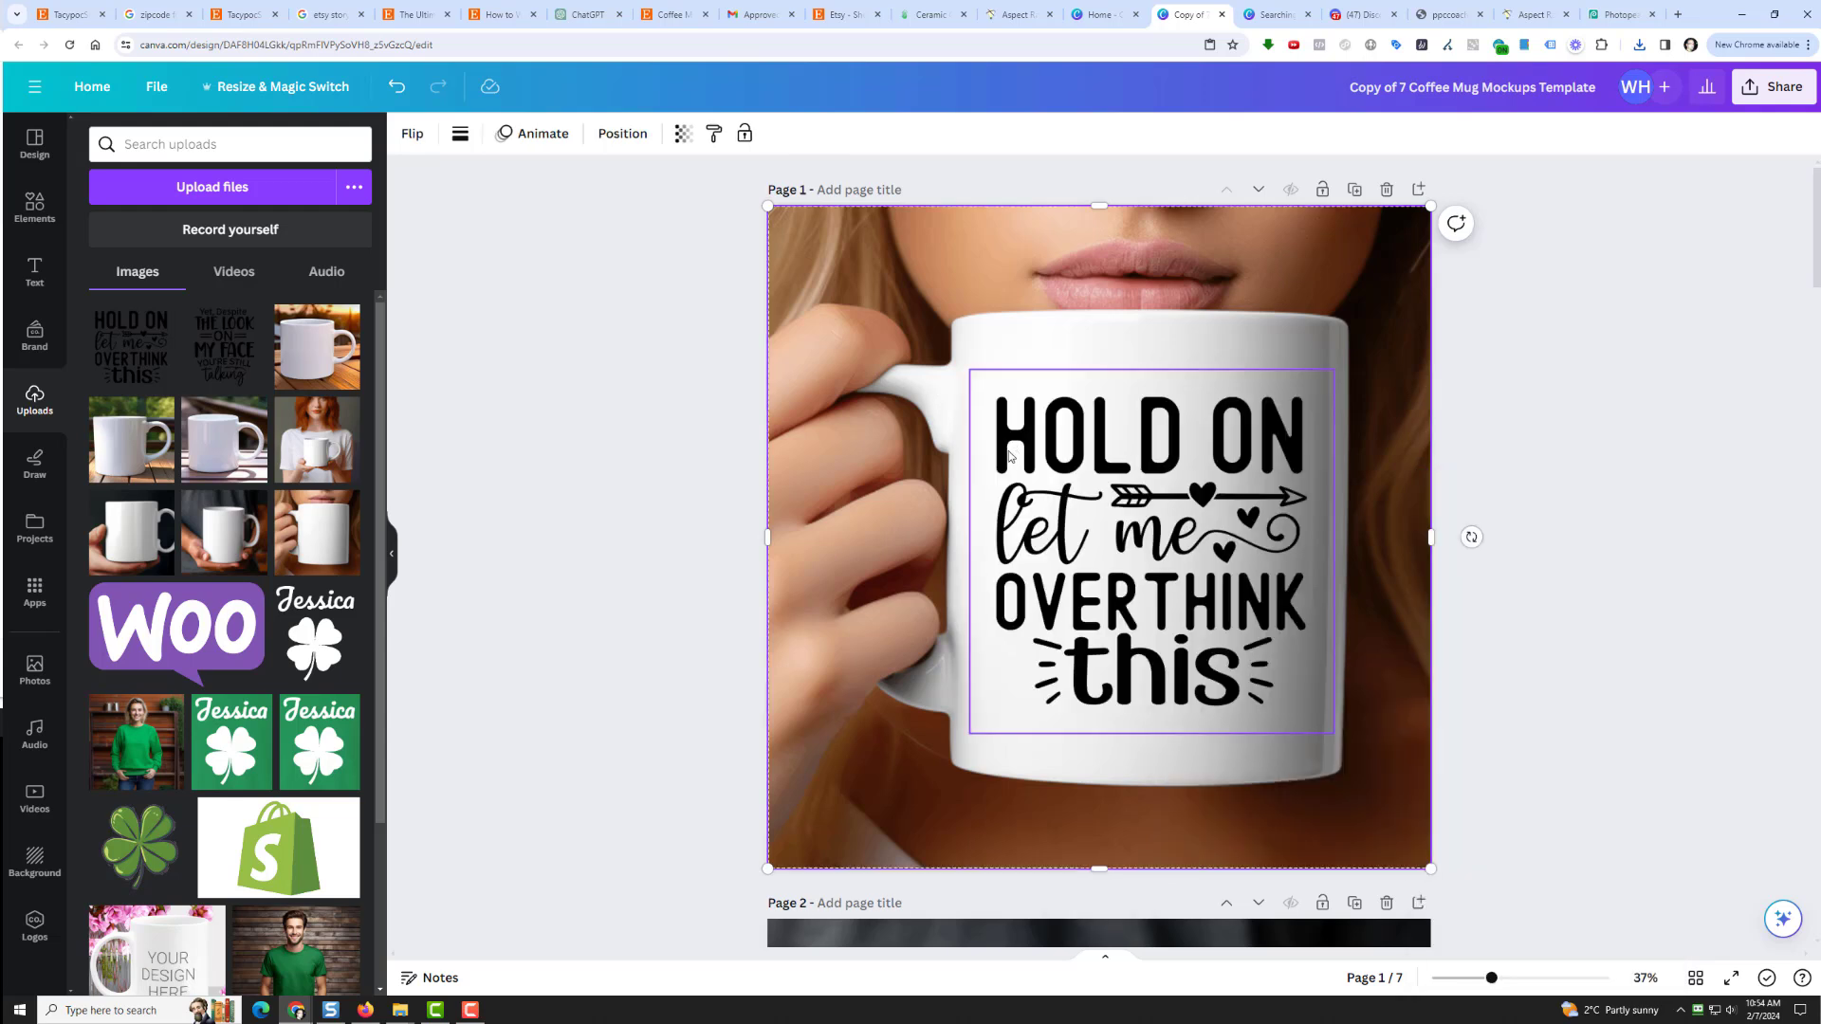
{"action": "left_click", "coordinate": [532, 132]}
{"action": "left_click", "coordinate": [134, 823]}
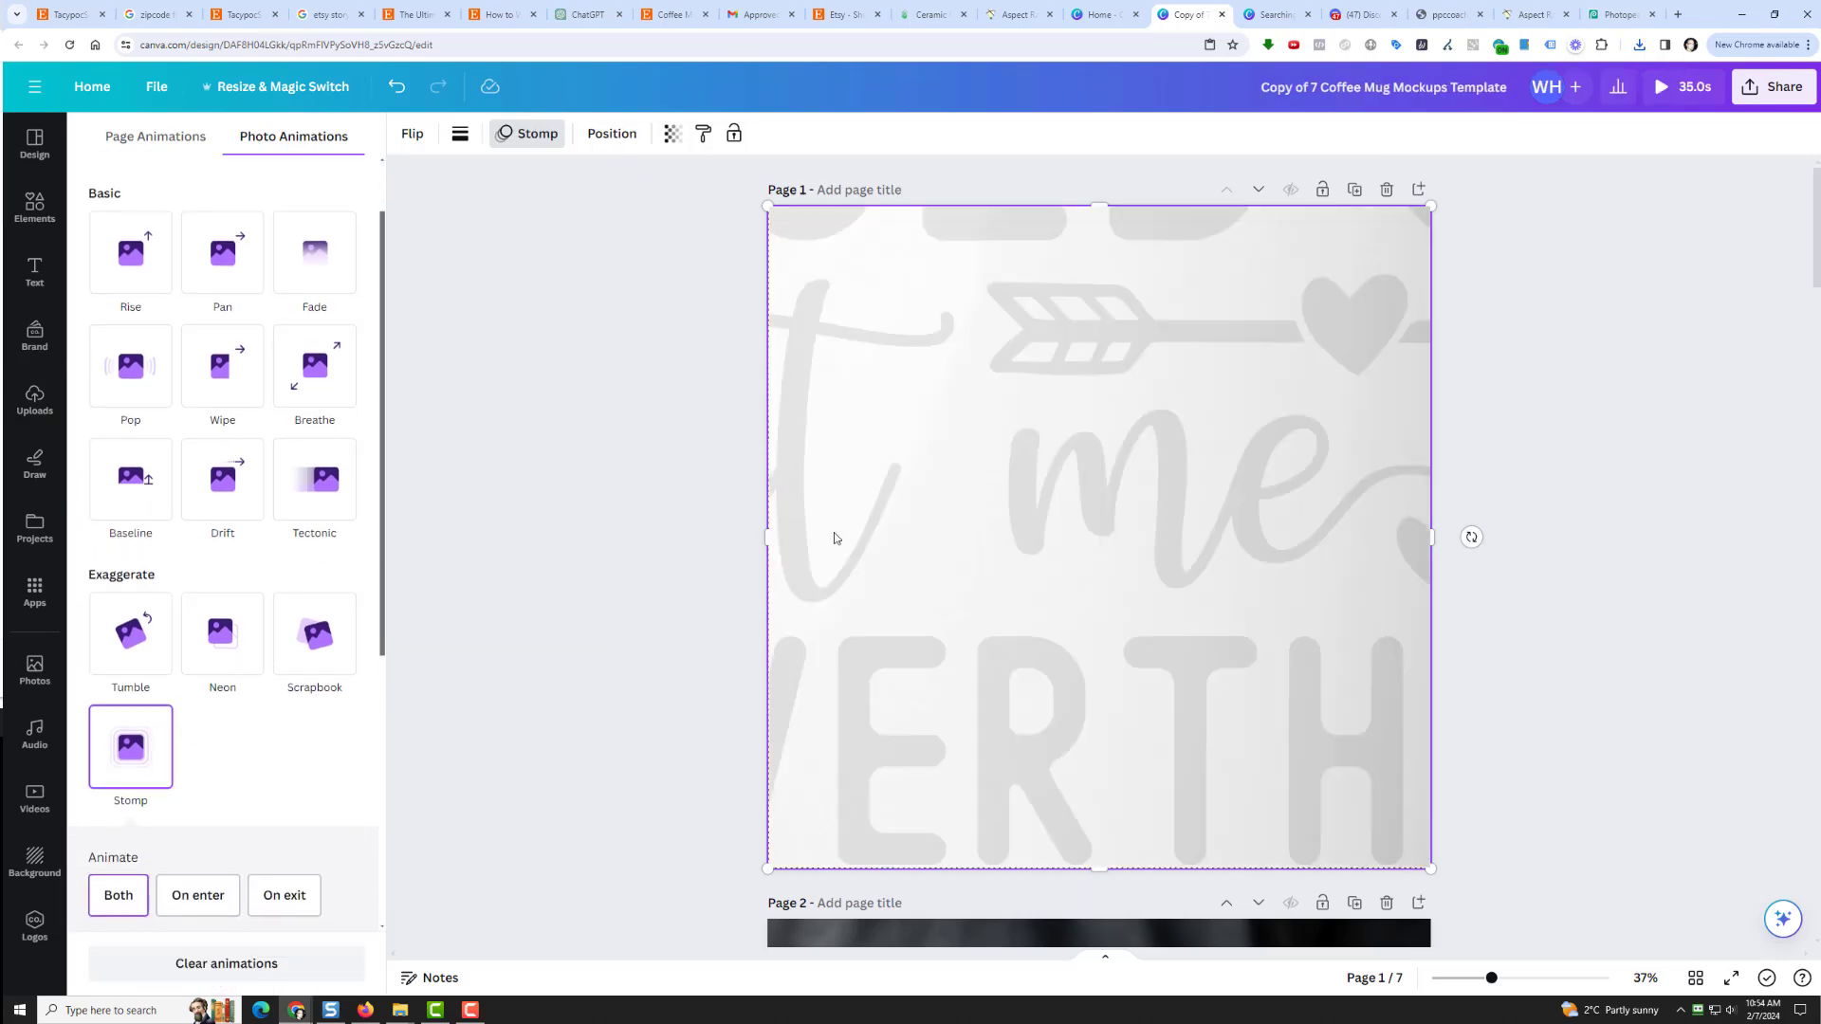
Download all seven pages of the animated design as an MP4 video
{"action": "left_click", "coordinate": [1757, 95]}
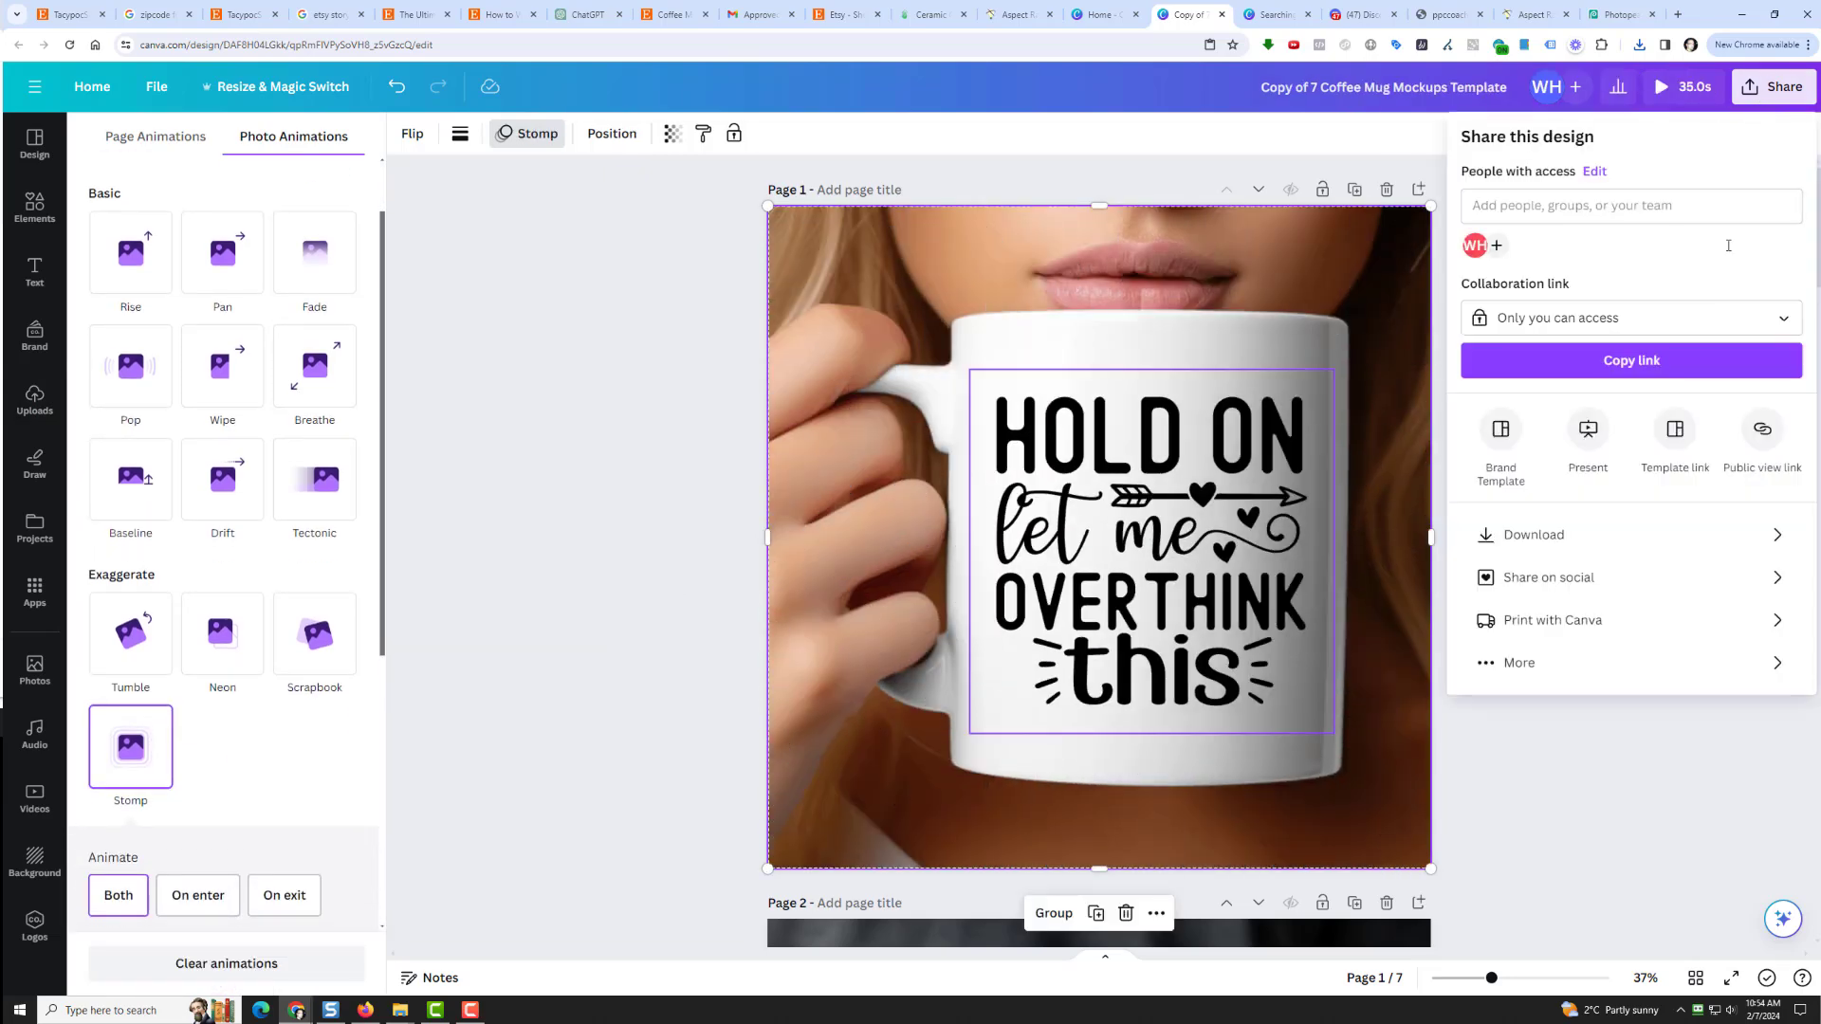
{"action": "left_click", "coordinate": [1605, 528]}
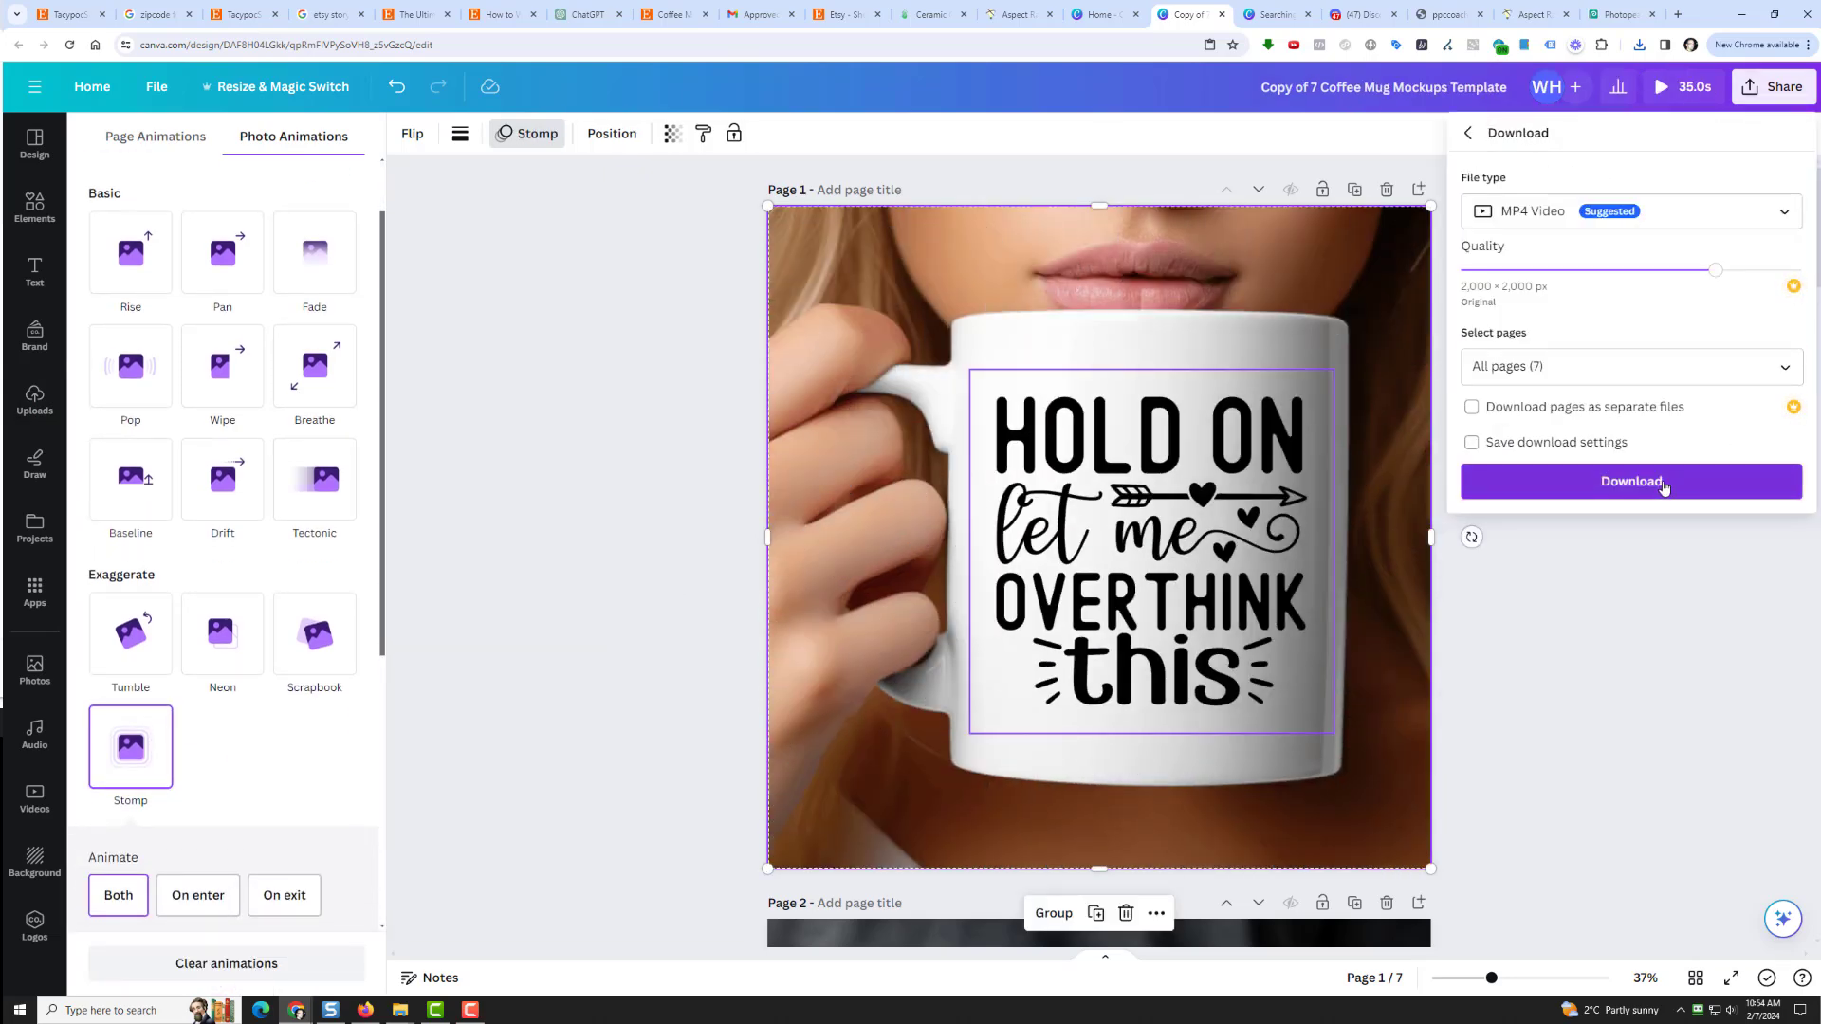
{"action": "left_click", "coordinate": [1663, 485]}
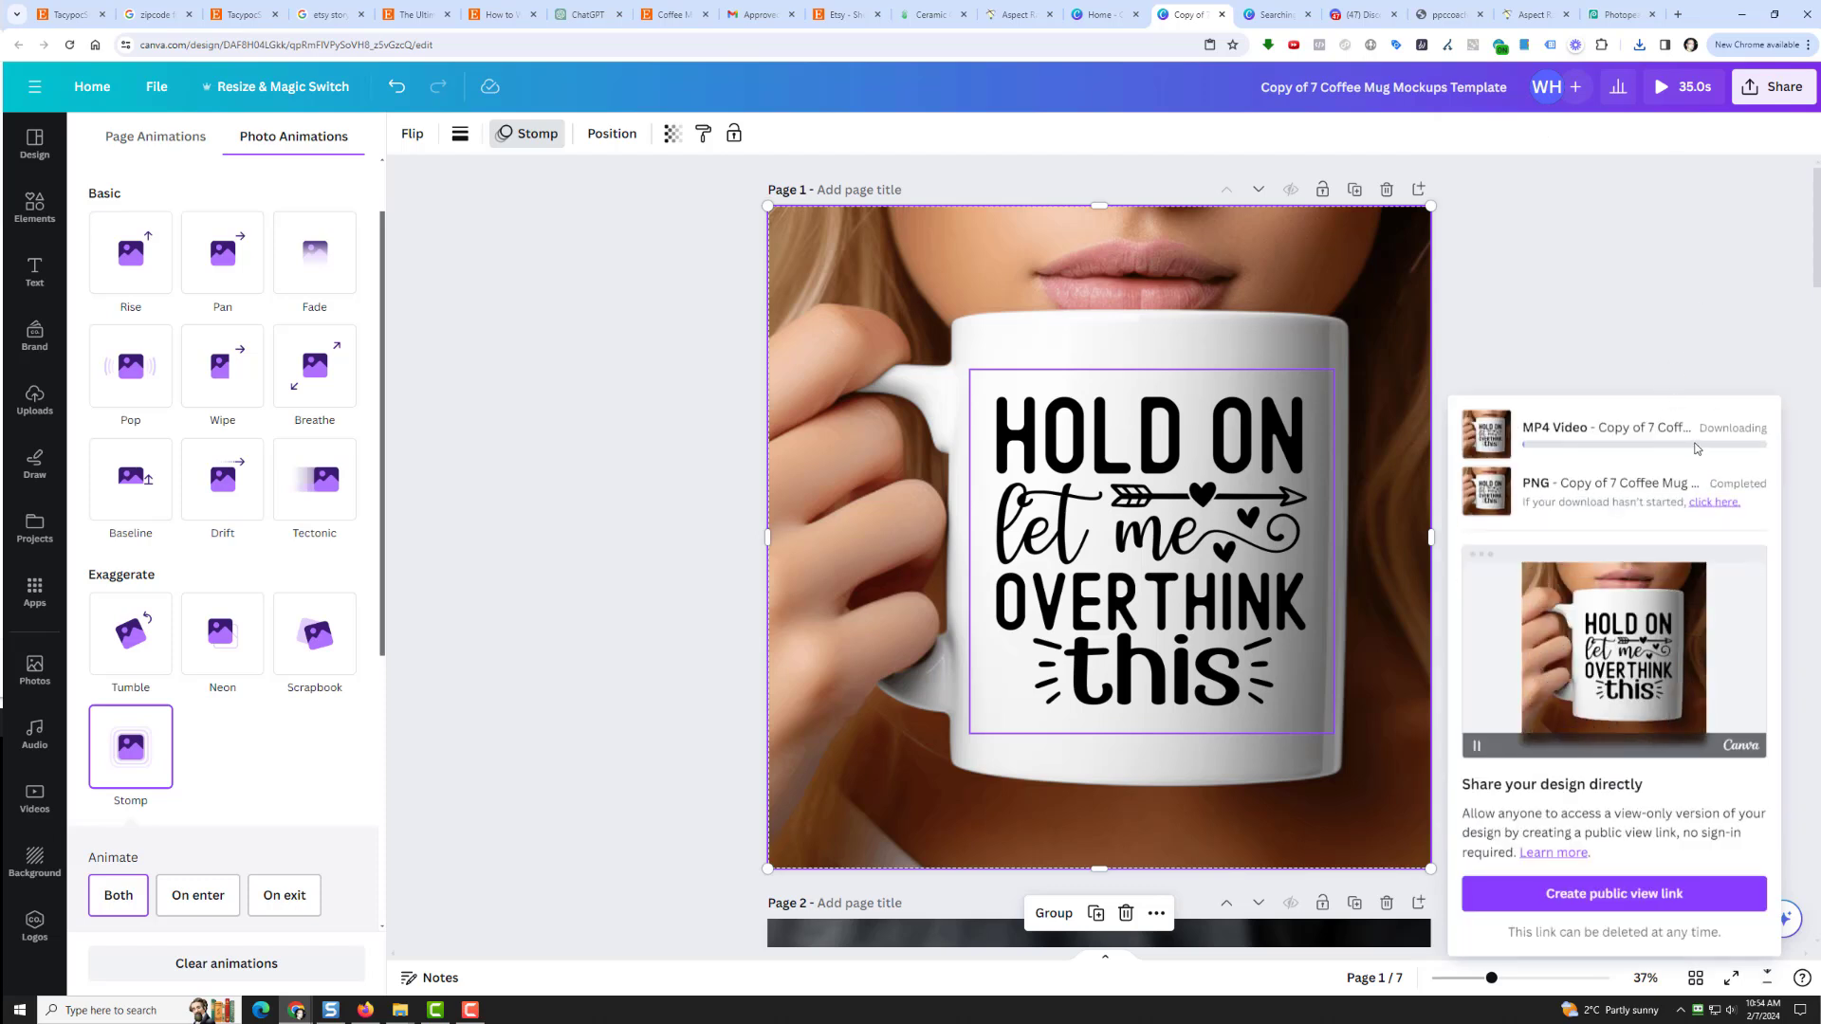
Download only page 1 of the design as an MP4 video
{"action": "left_click", "coordinate": [1757, 105]}
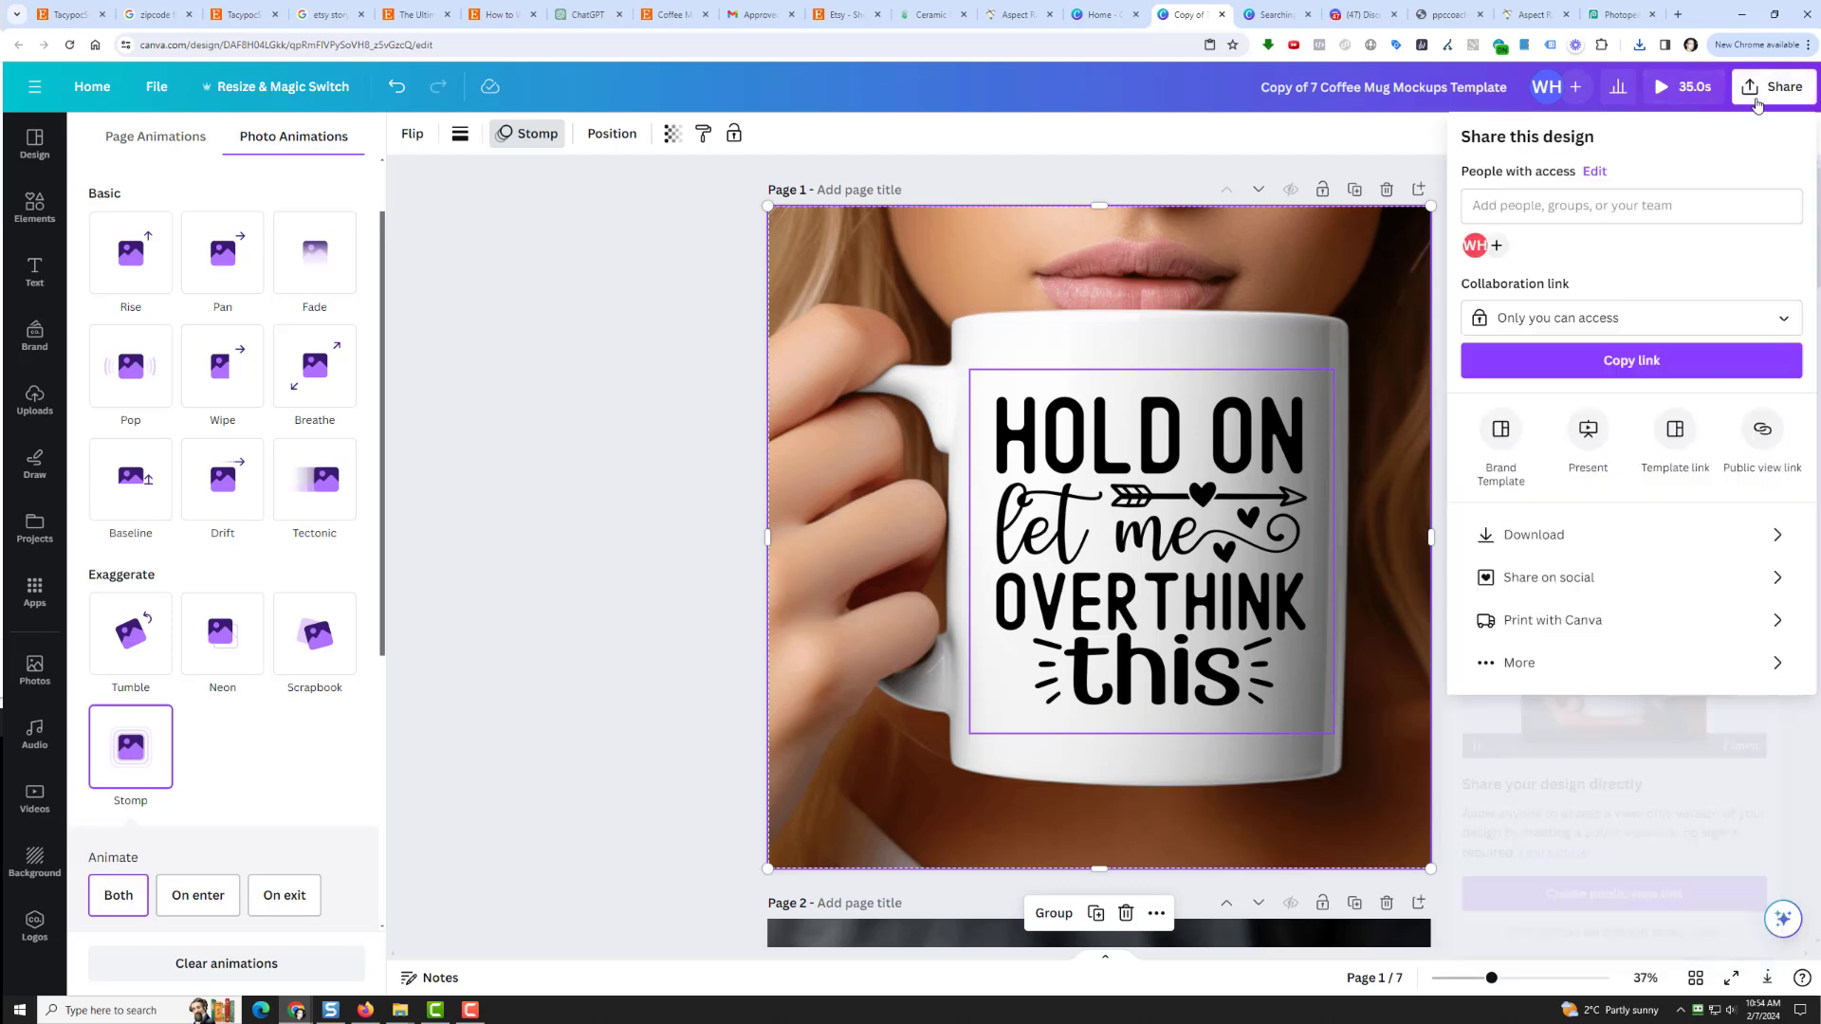
{"action": "left_click", "coordinate": [1613, 532]}
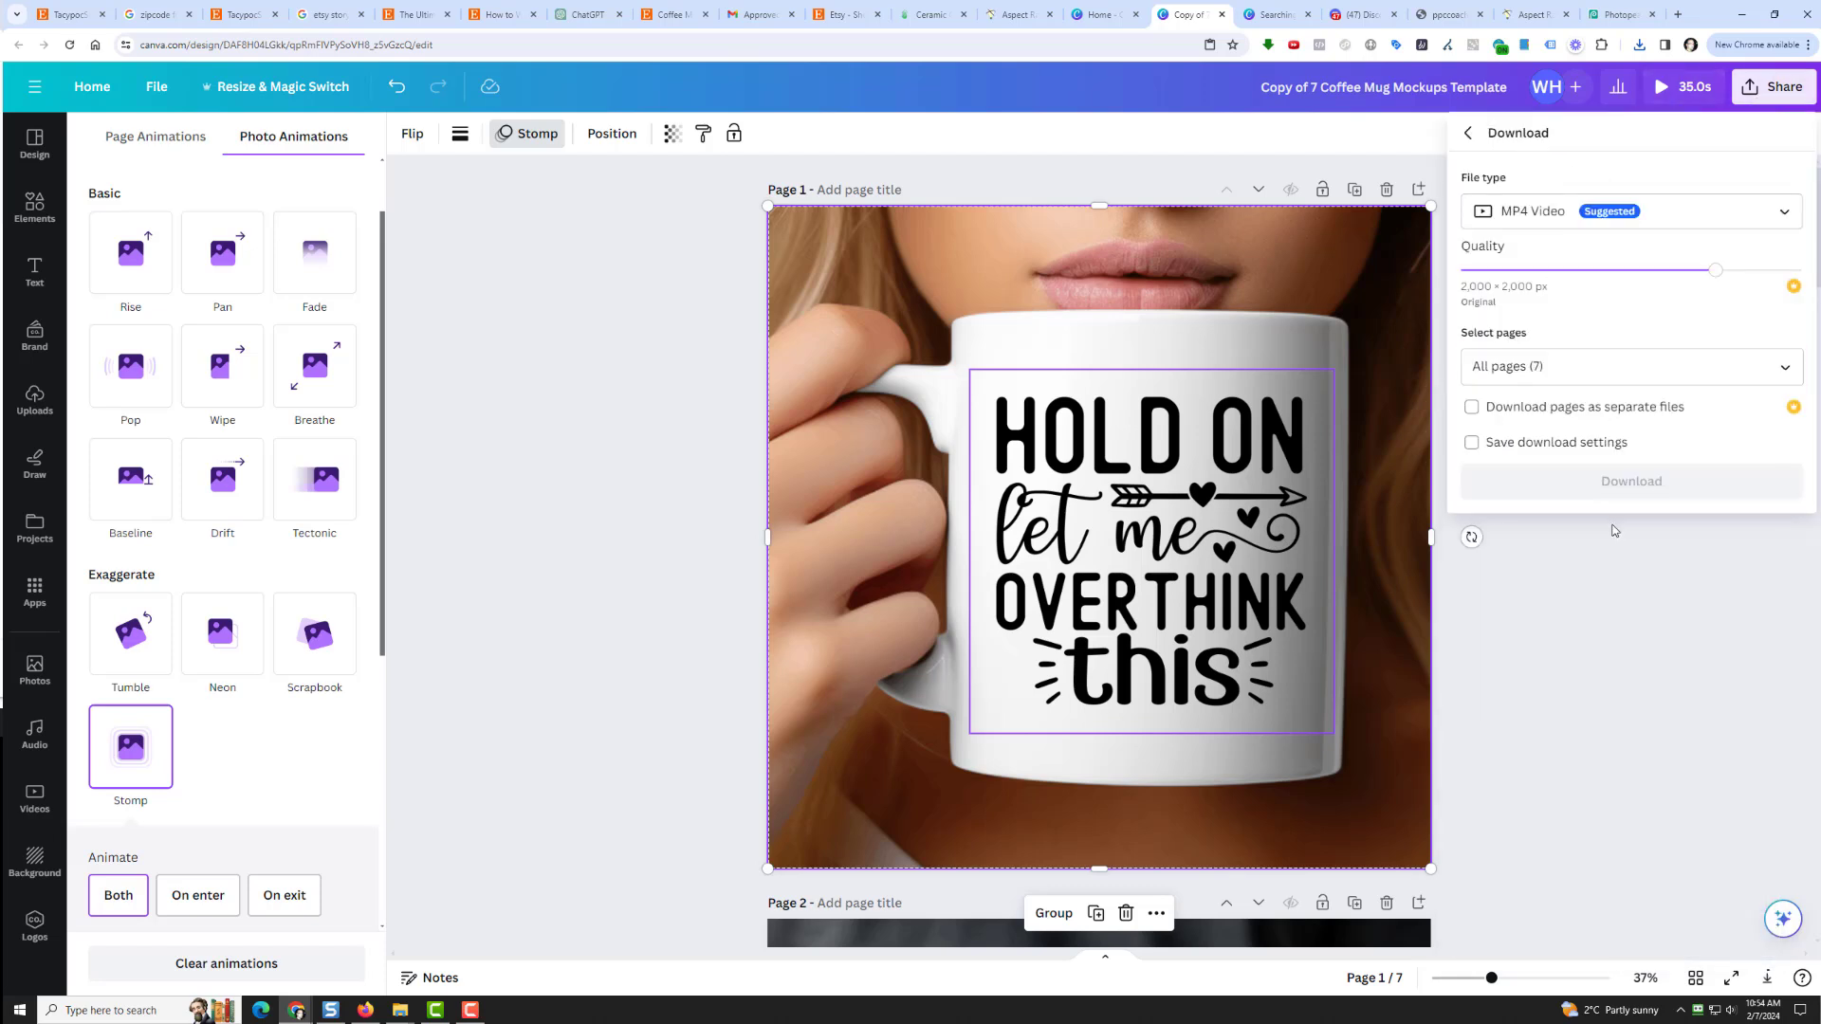
{"action": "left_click", "coordinate": [1779, 375]}
{"action": "left_click", "coordinate": [1773, 416]}
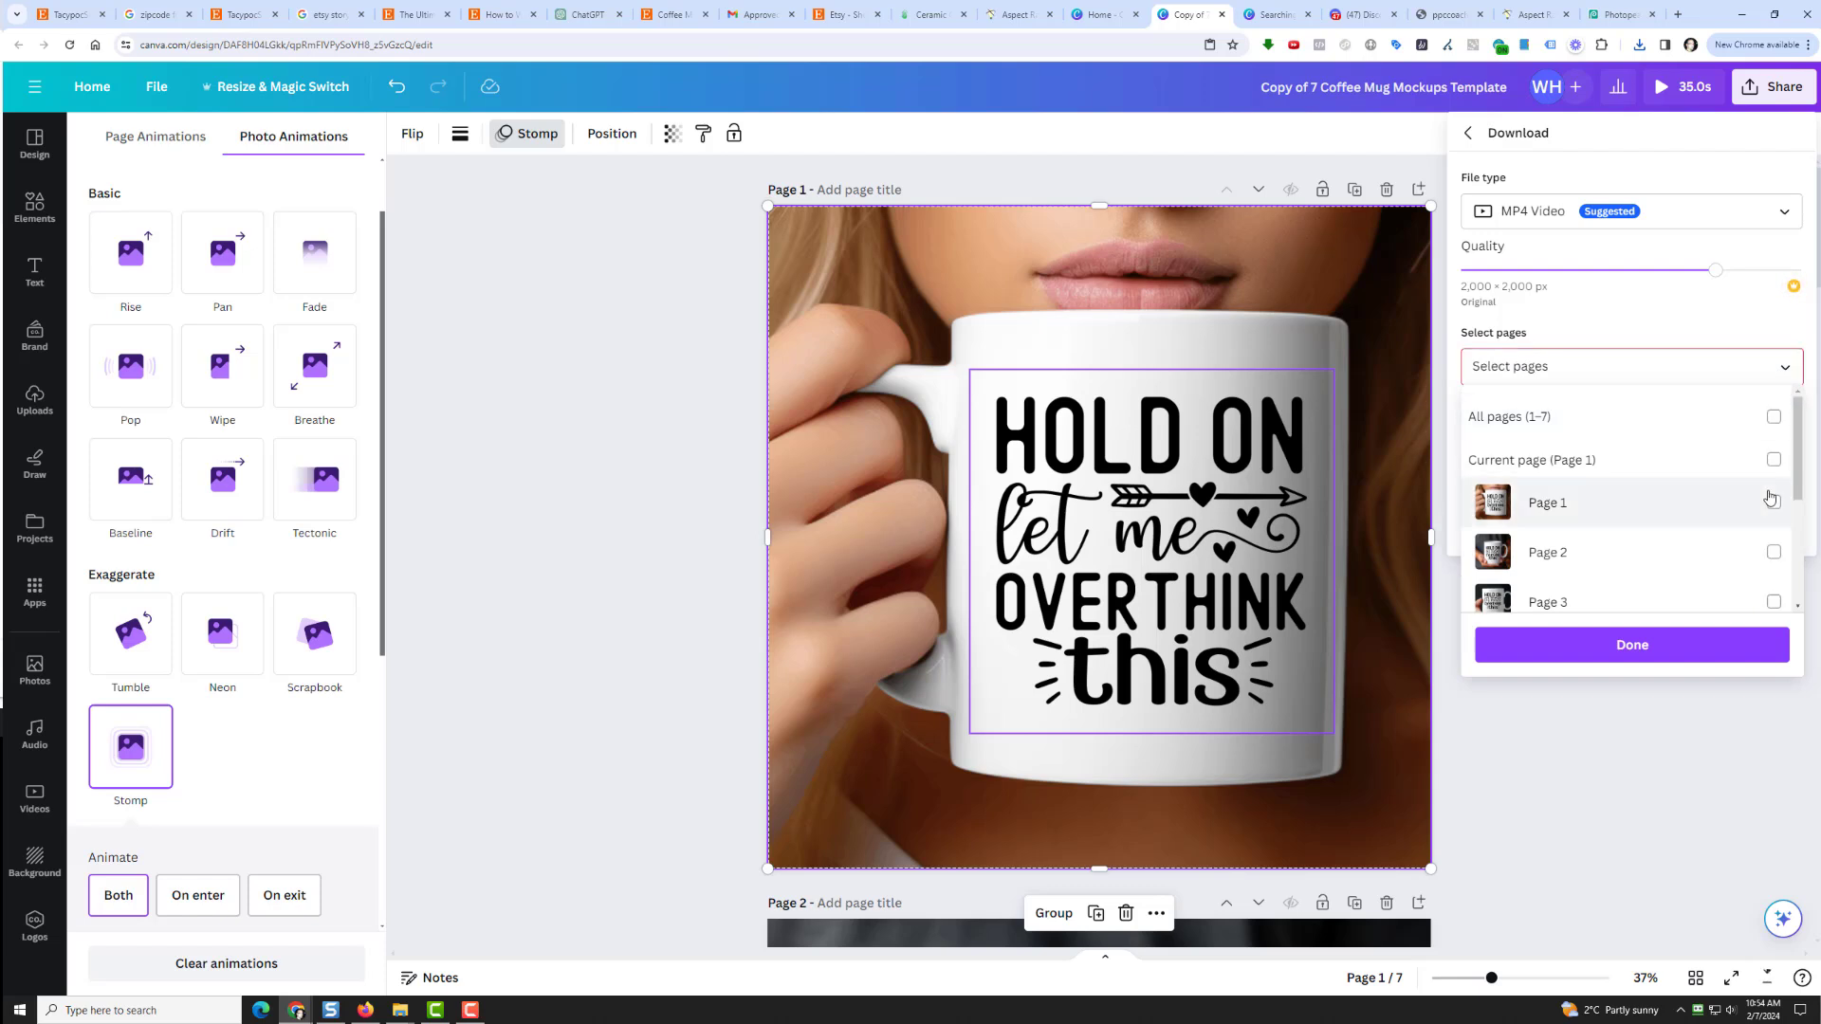
{"action": "left_click", "coordinate": [1772, 503]}
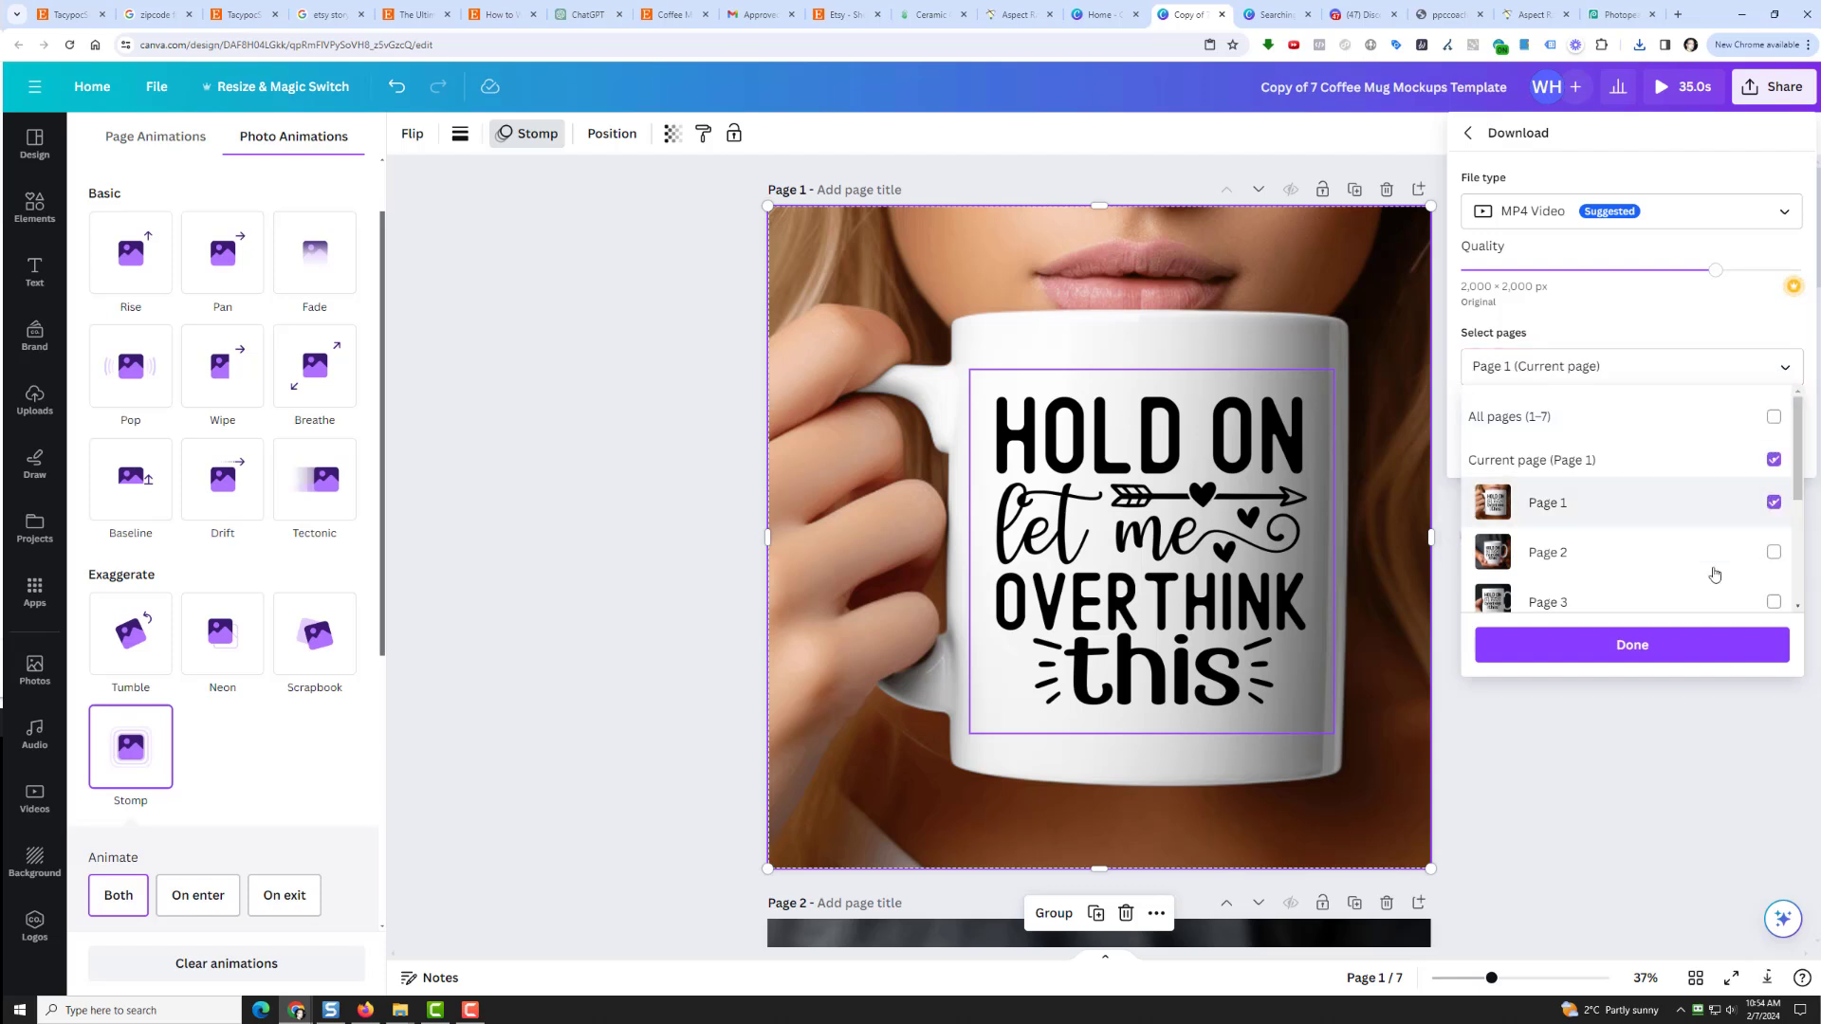
{"action": "left_click", "coordinate": [1616, 650]}
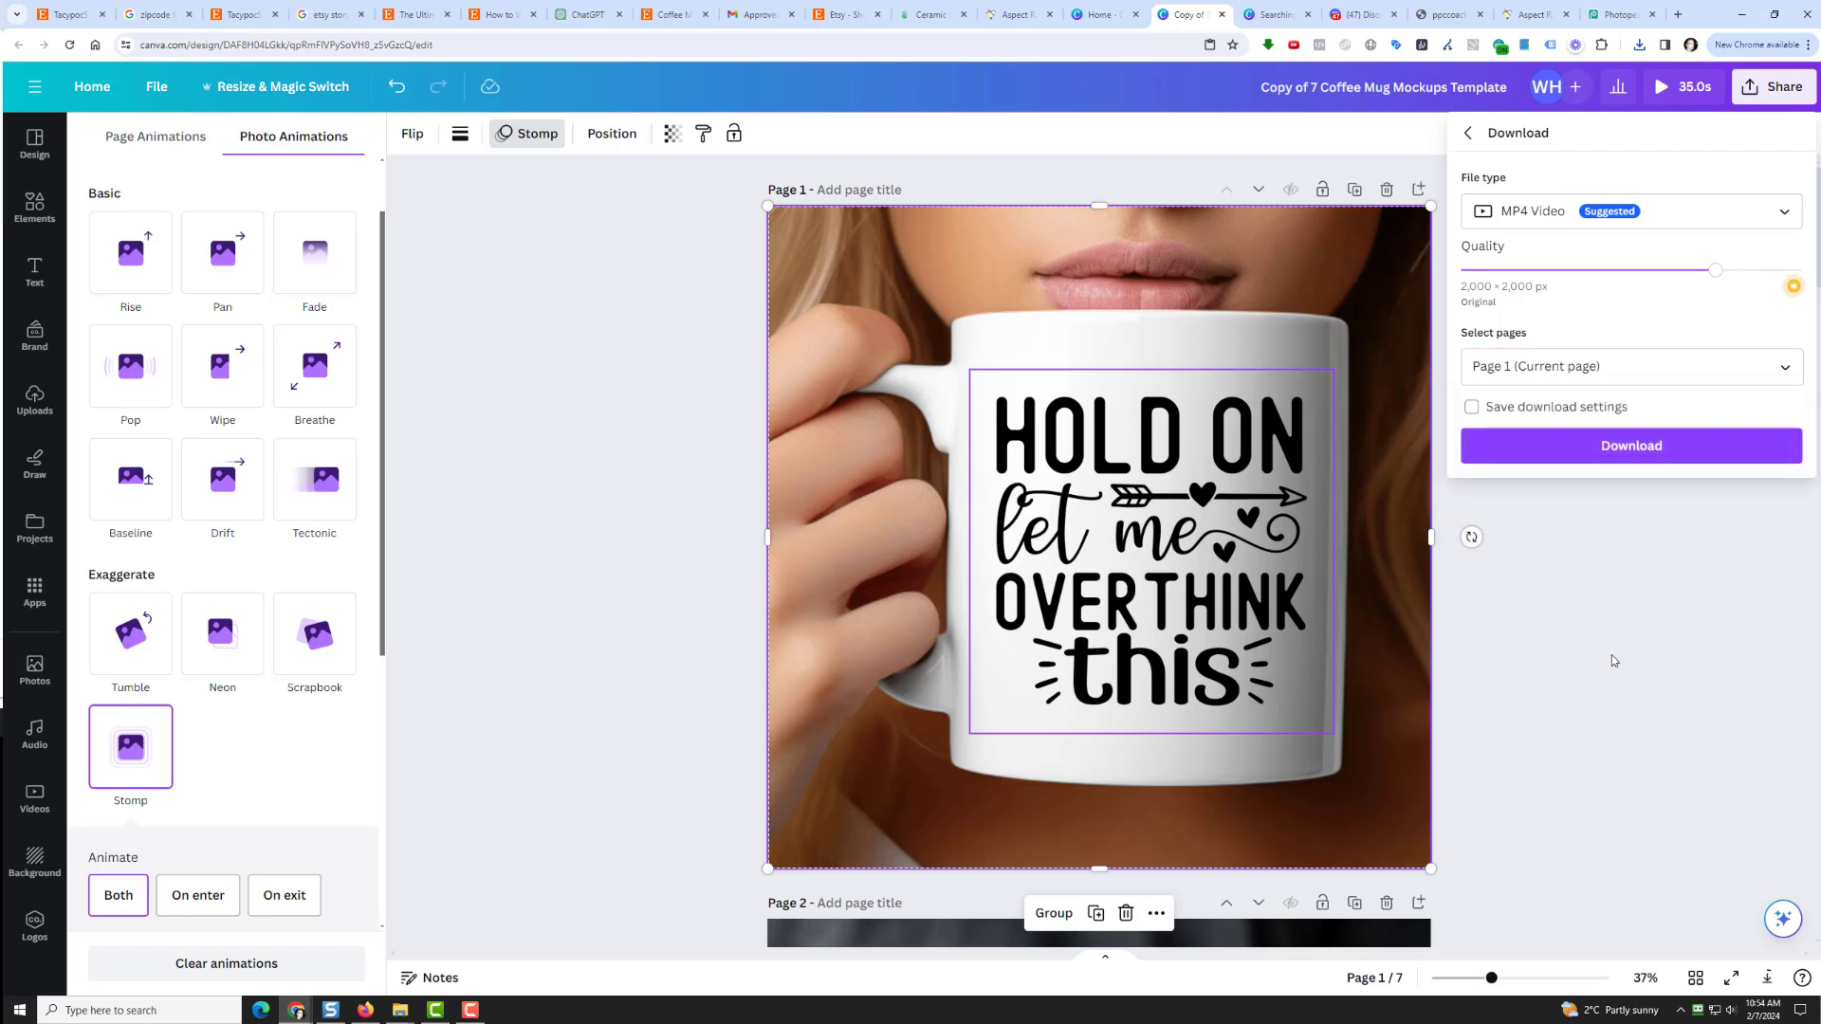
{"action": "left_click", "coordinate": [1598, 449]}
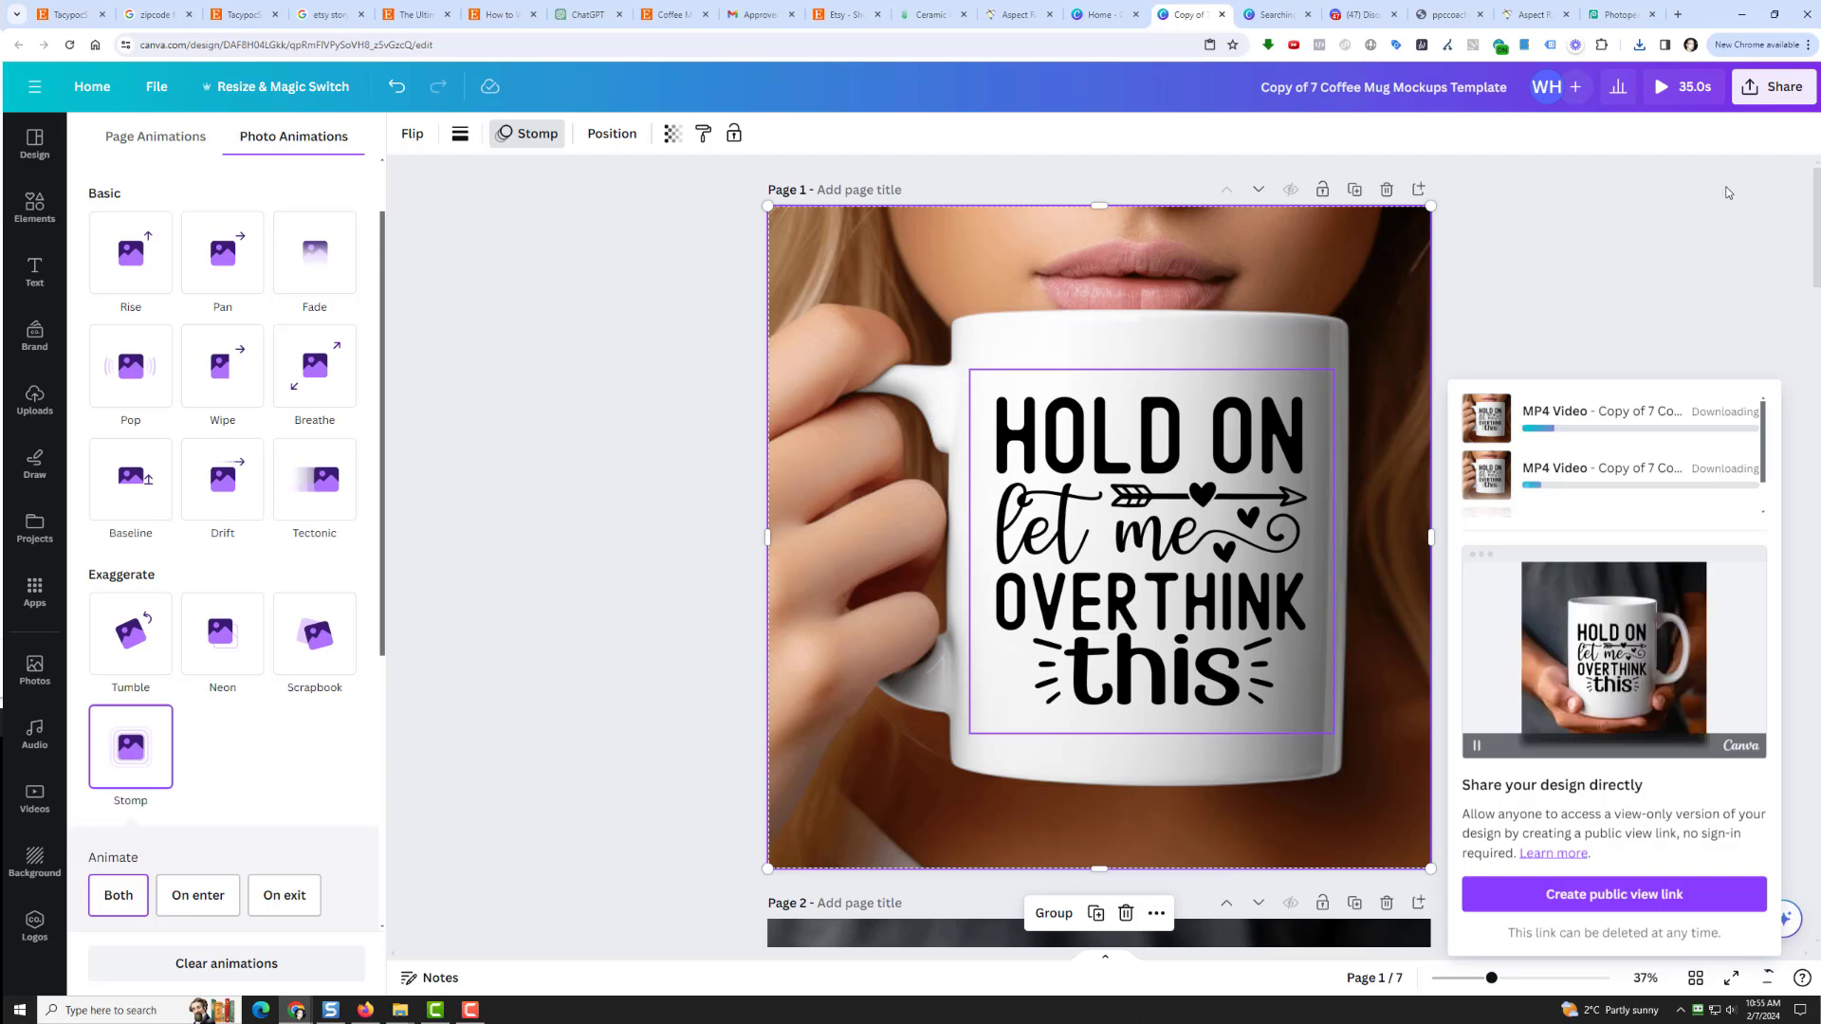
Extract the downloaded "Copy of 7 Coffee Mug Mockups Template (1).zip" and select all seven PNG images in the extracted folder
{"action": "left_click", "coordinate": [1639, 47]}
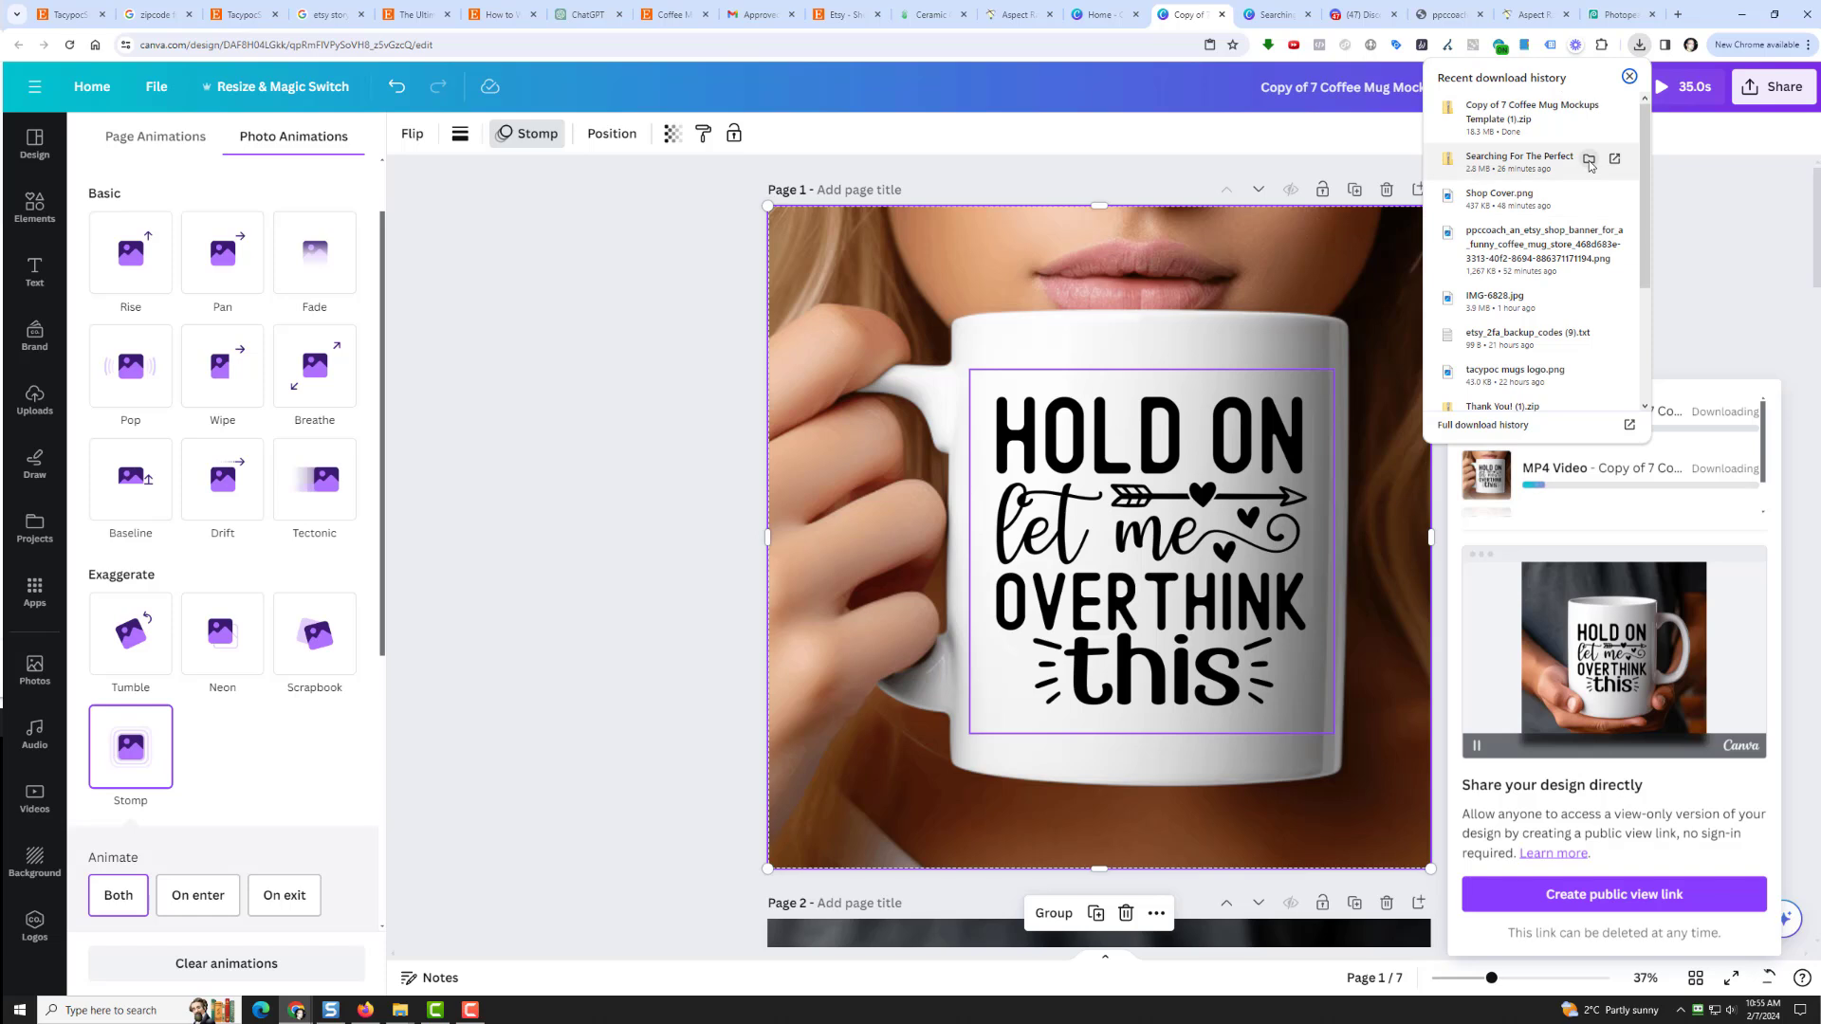
{"action": "left_click", "coordinate": [1591, 109]}
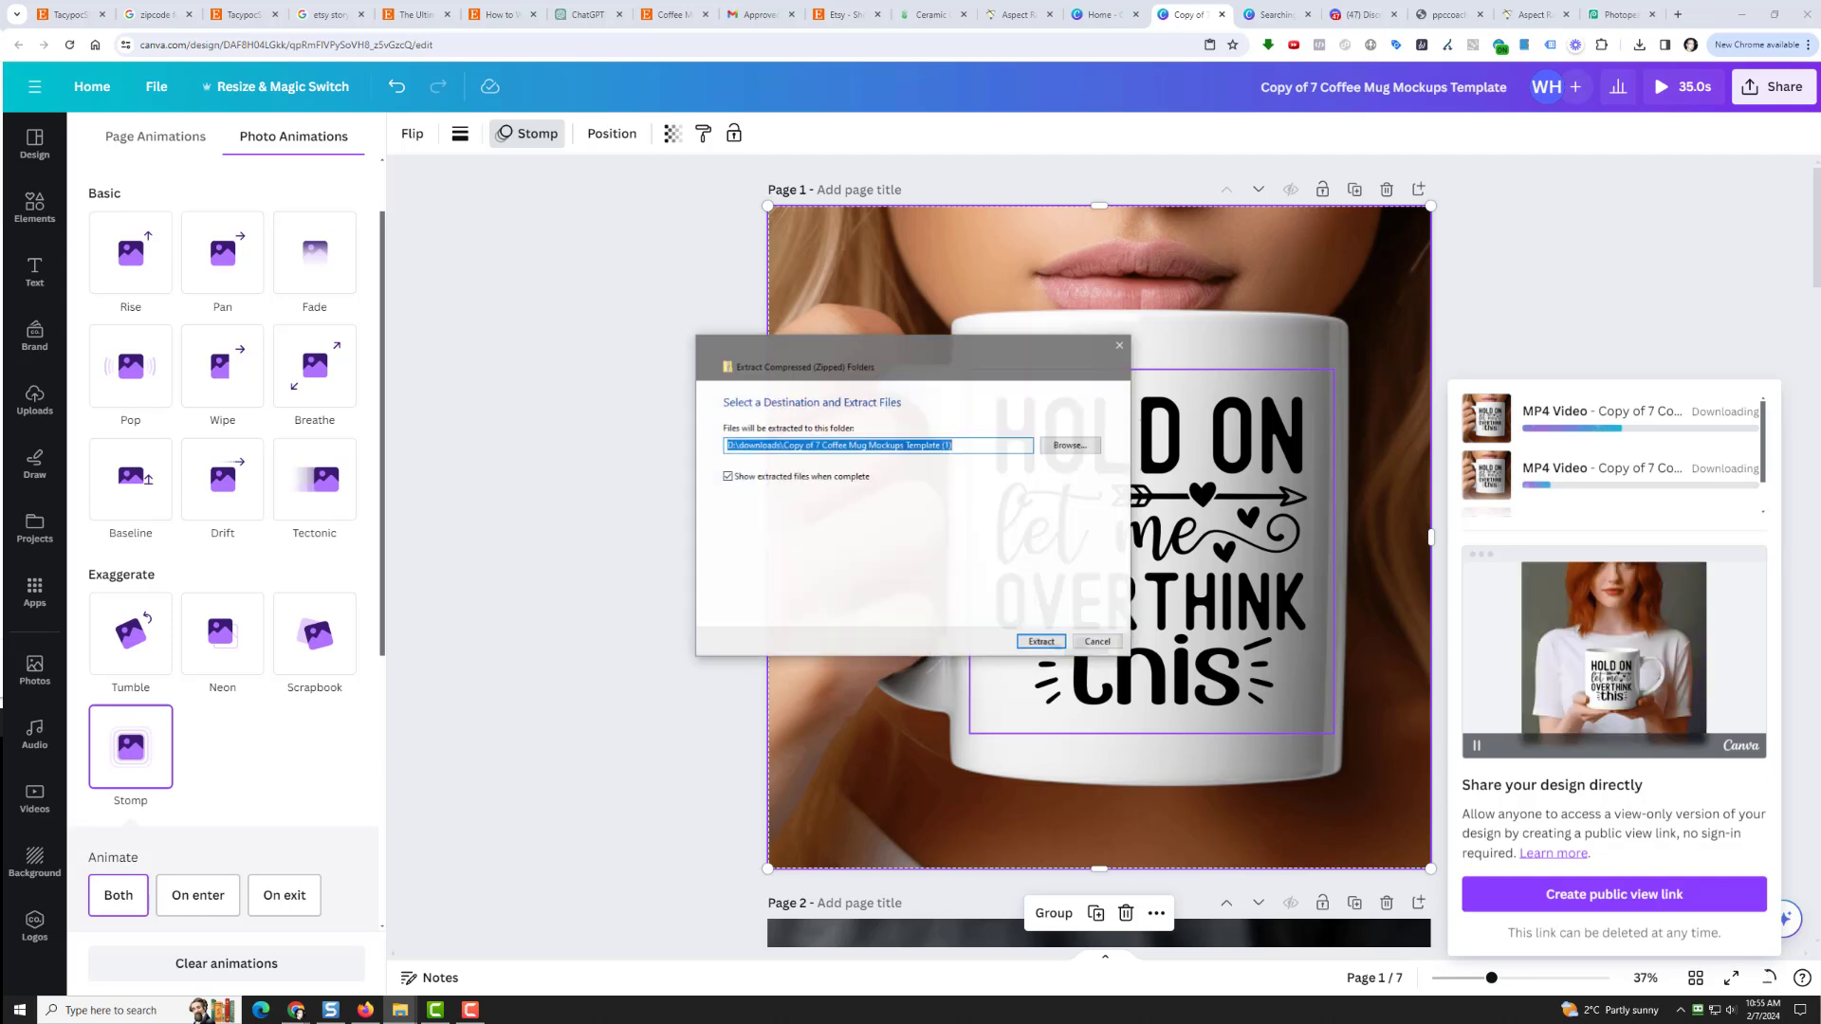
{"action": "left_click", "coordinate": [1043, 641]}
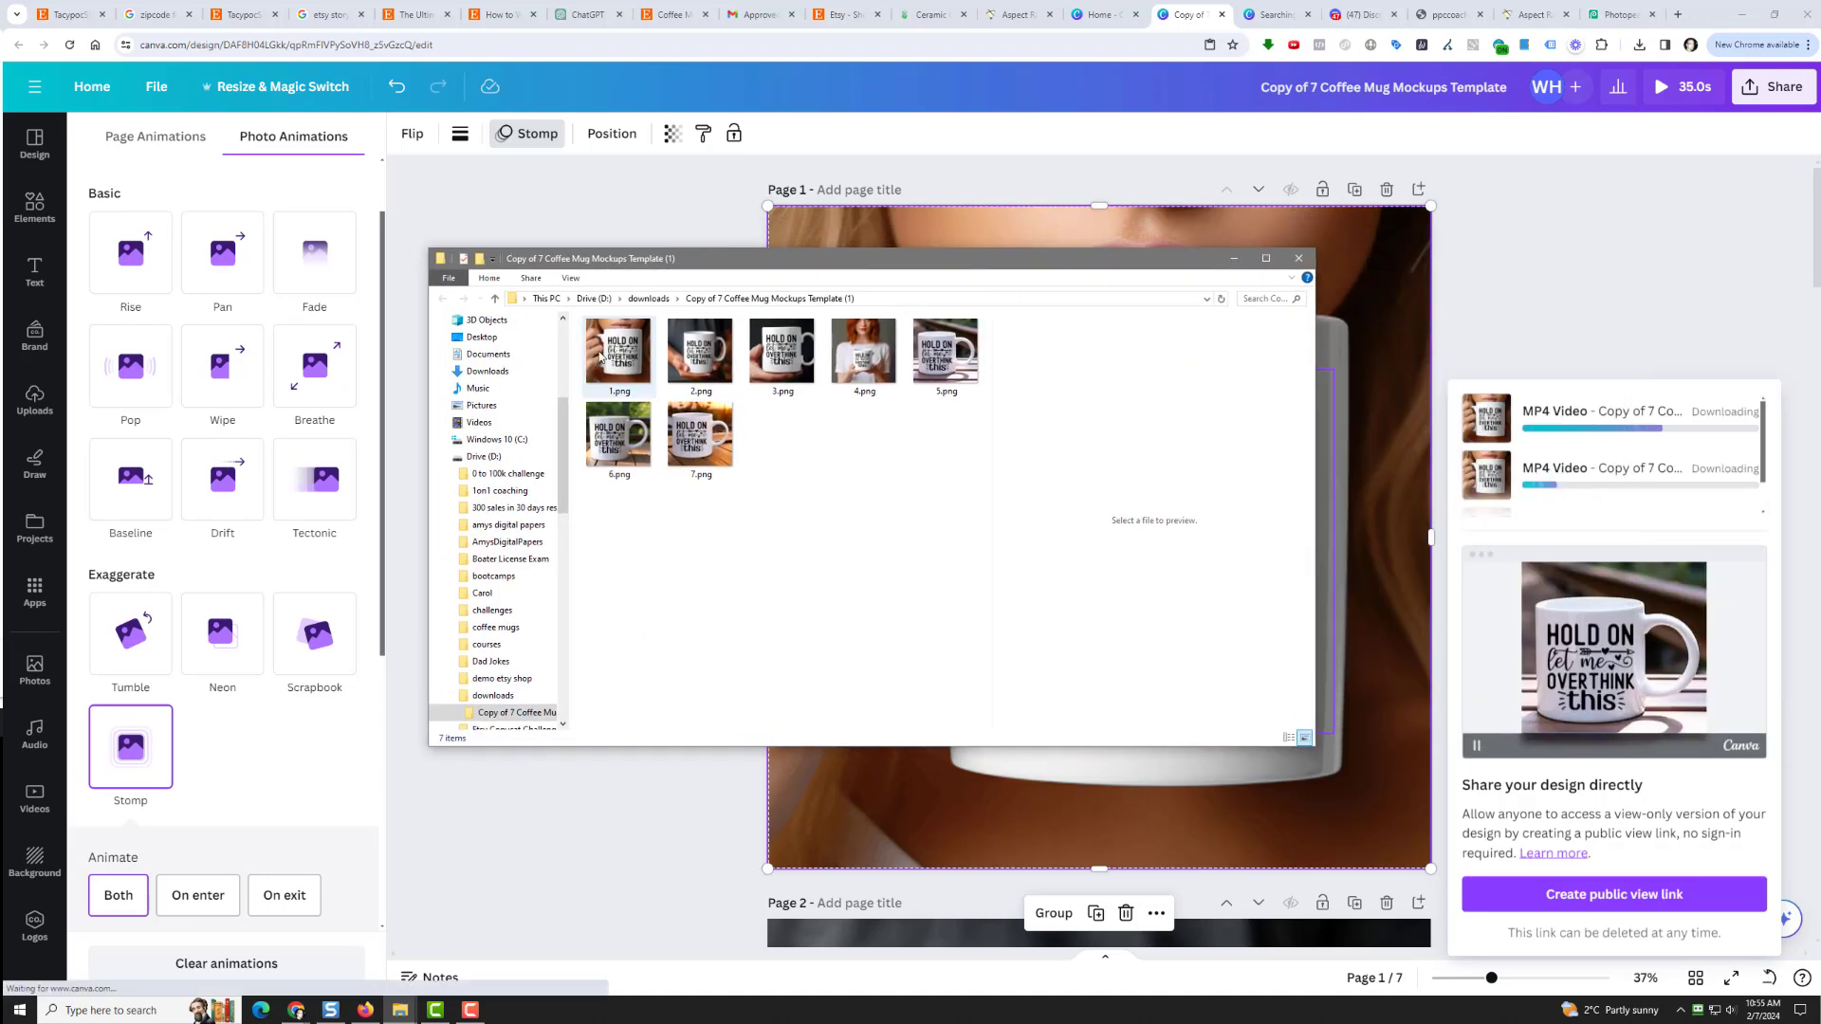
{"action": "left_click_drag", "start_coordinate": [575, 317], "coordinate": [949, 480]}
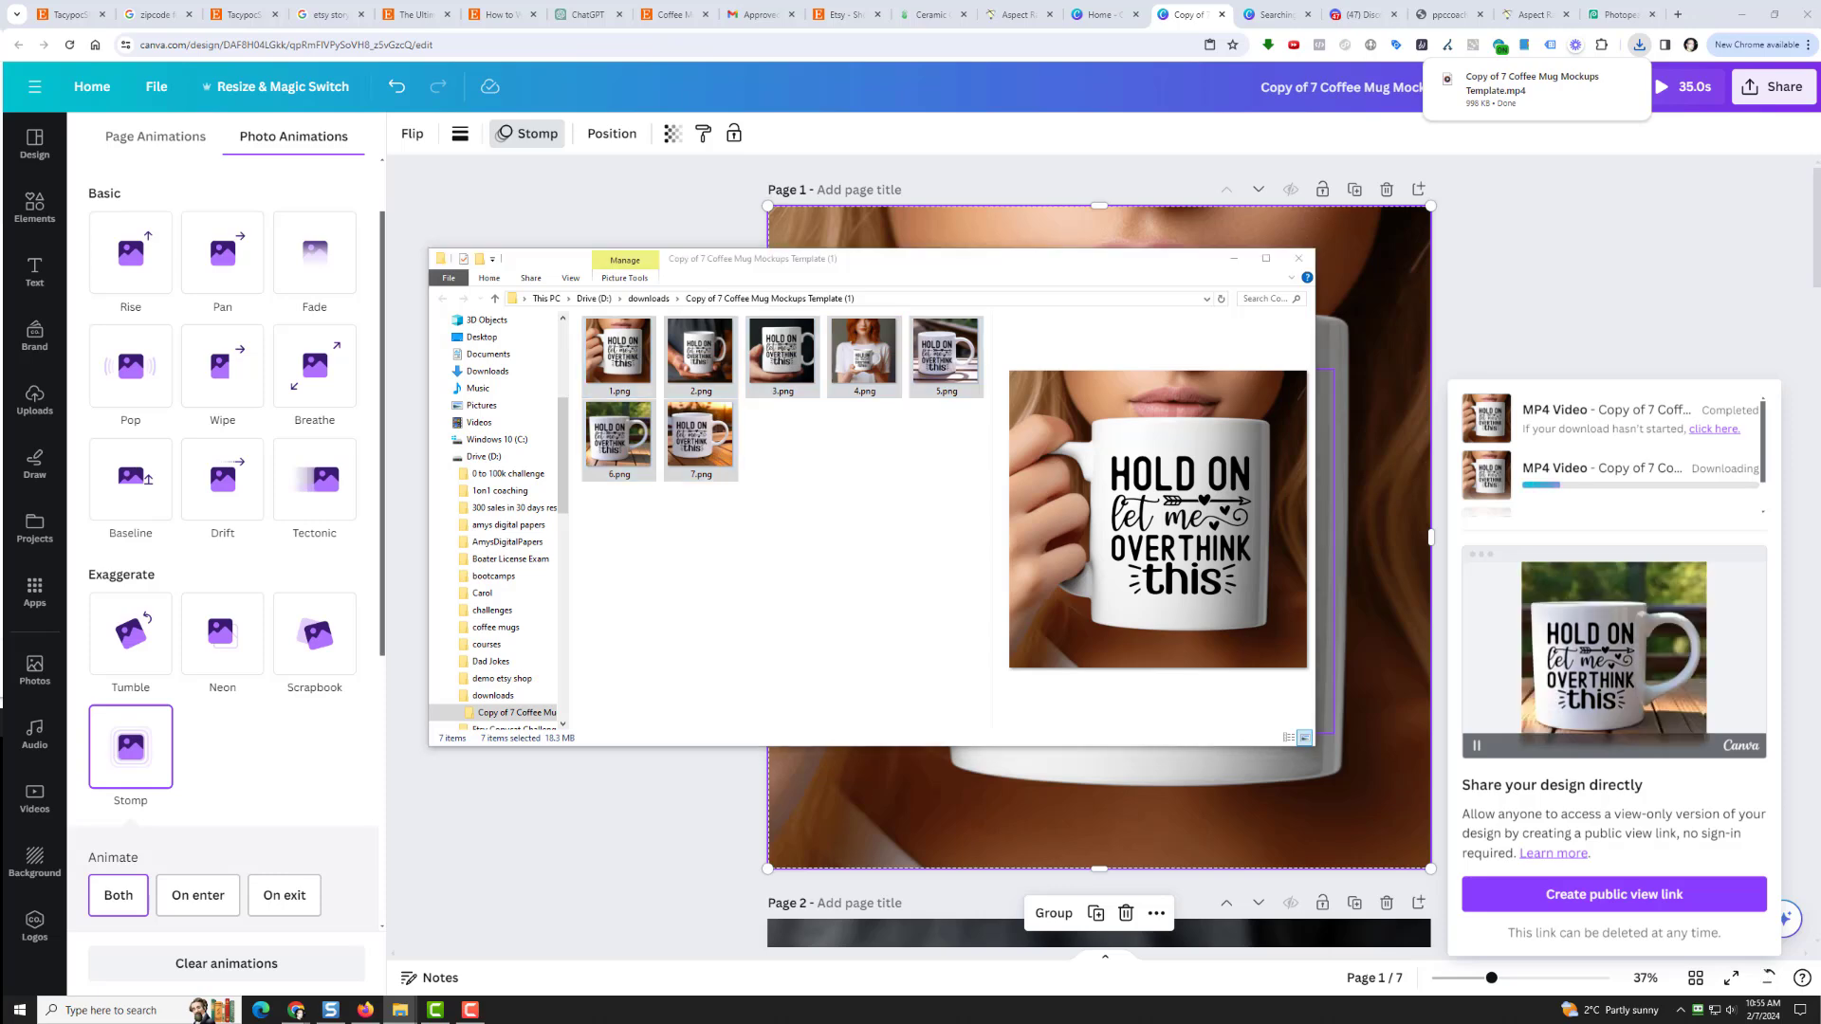
Move the seven extracted PNG mockups into the "002 - Hold On Let Me Over Think This" product folder and close the emptied folder
{"action": "left_click_drag", "start_coordinate": [1820, 228], "coordinate": [1147, 467]}
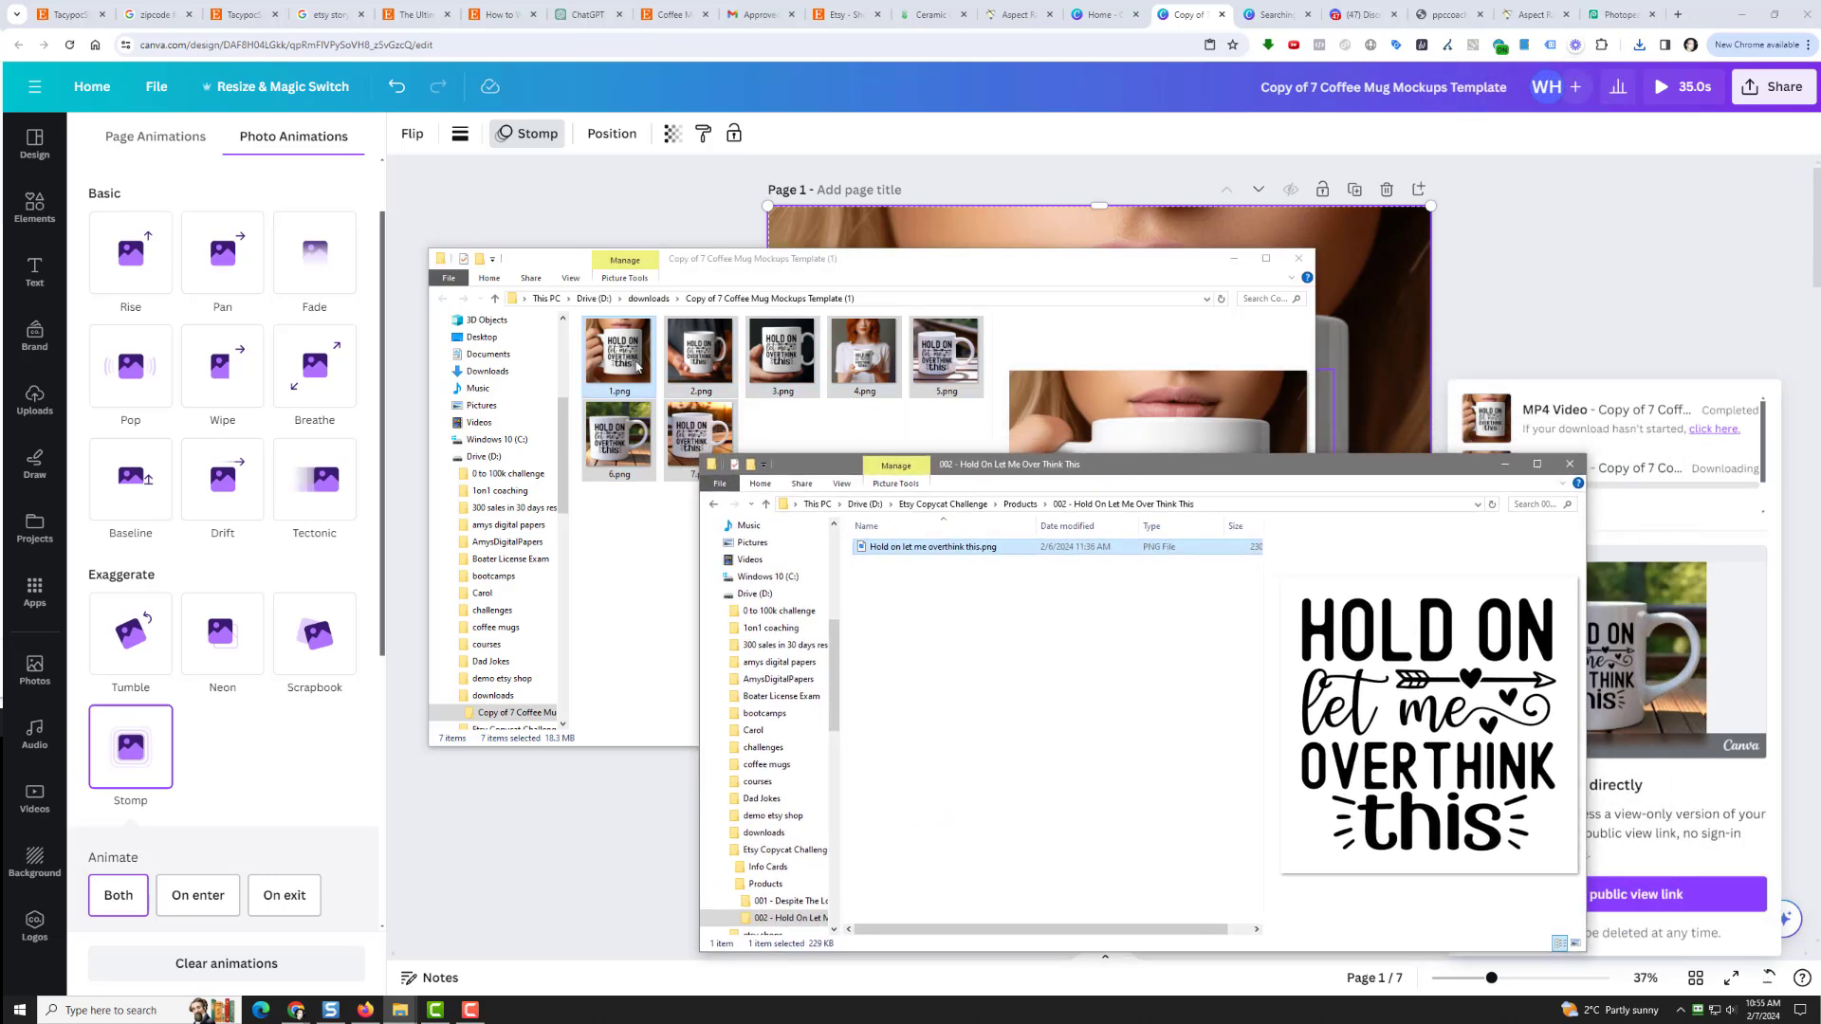
{"action": "left_click", "coordinate": [632, 367]}
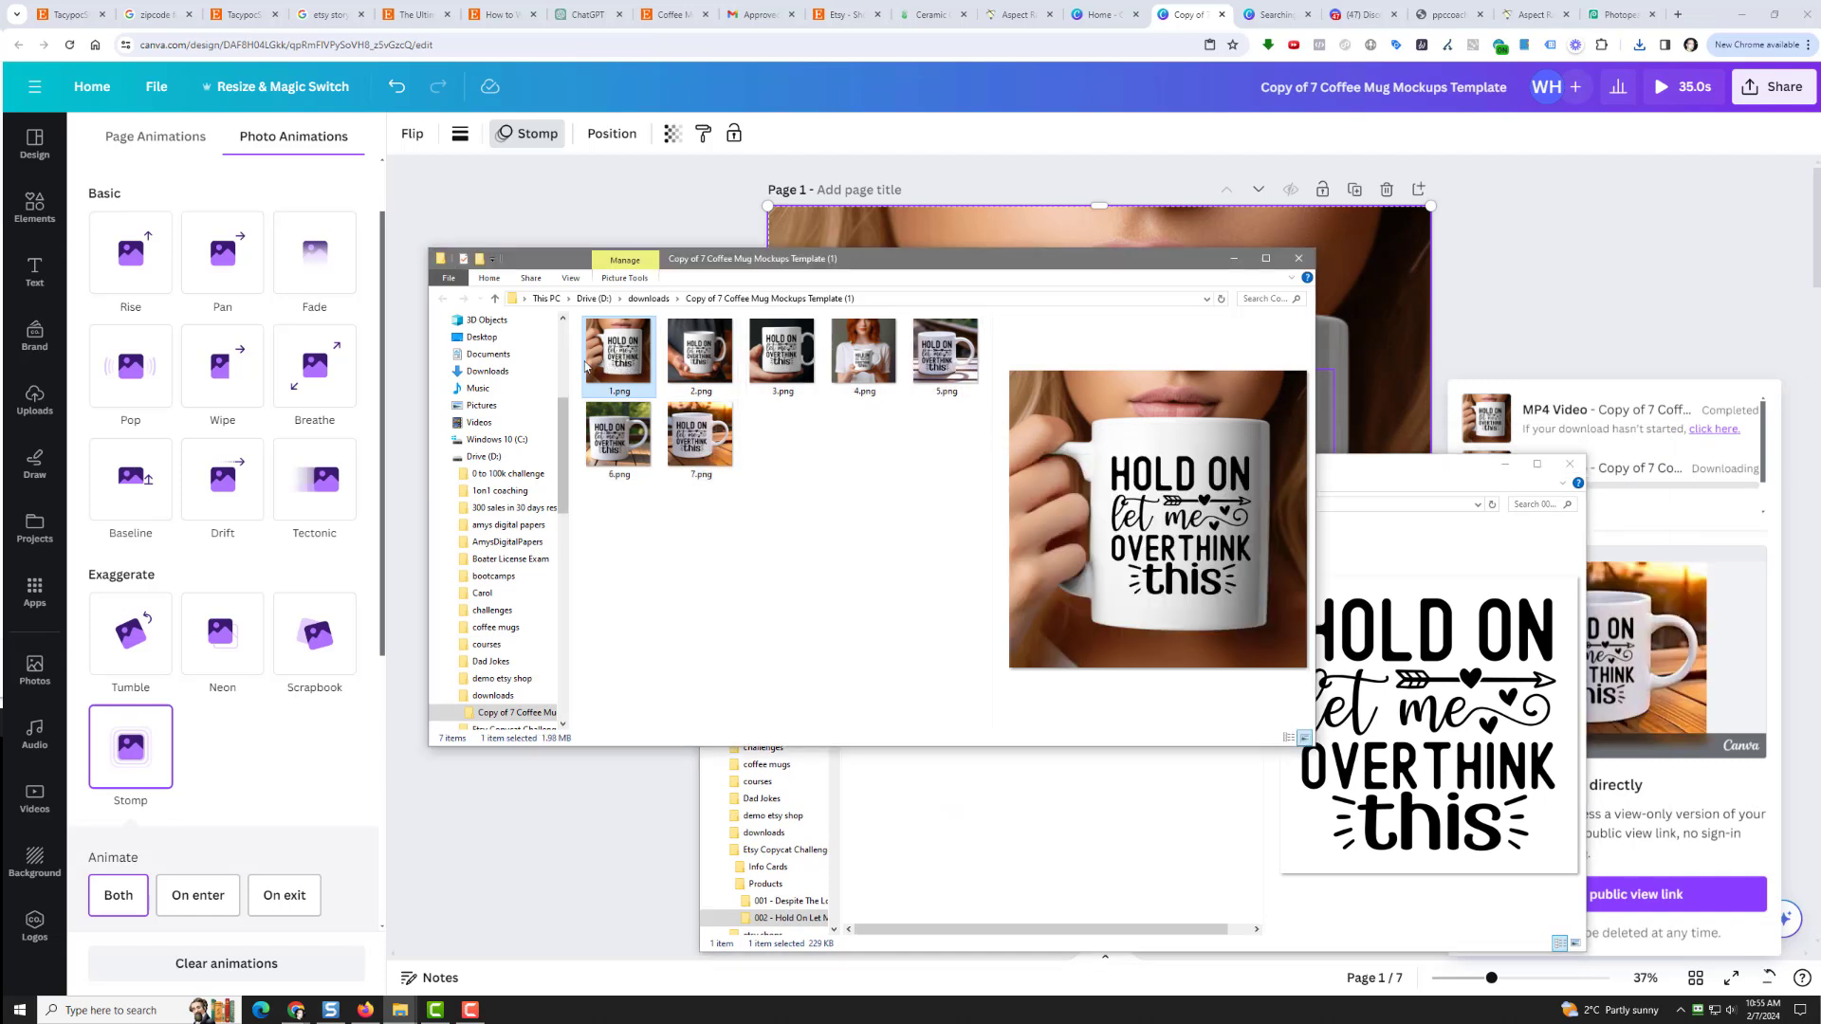
{"action": "left_click_drag", "start_coordinate": [574, 367], "coordinate": [1110, 706]}
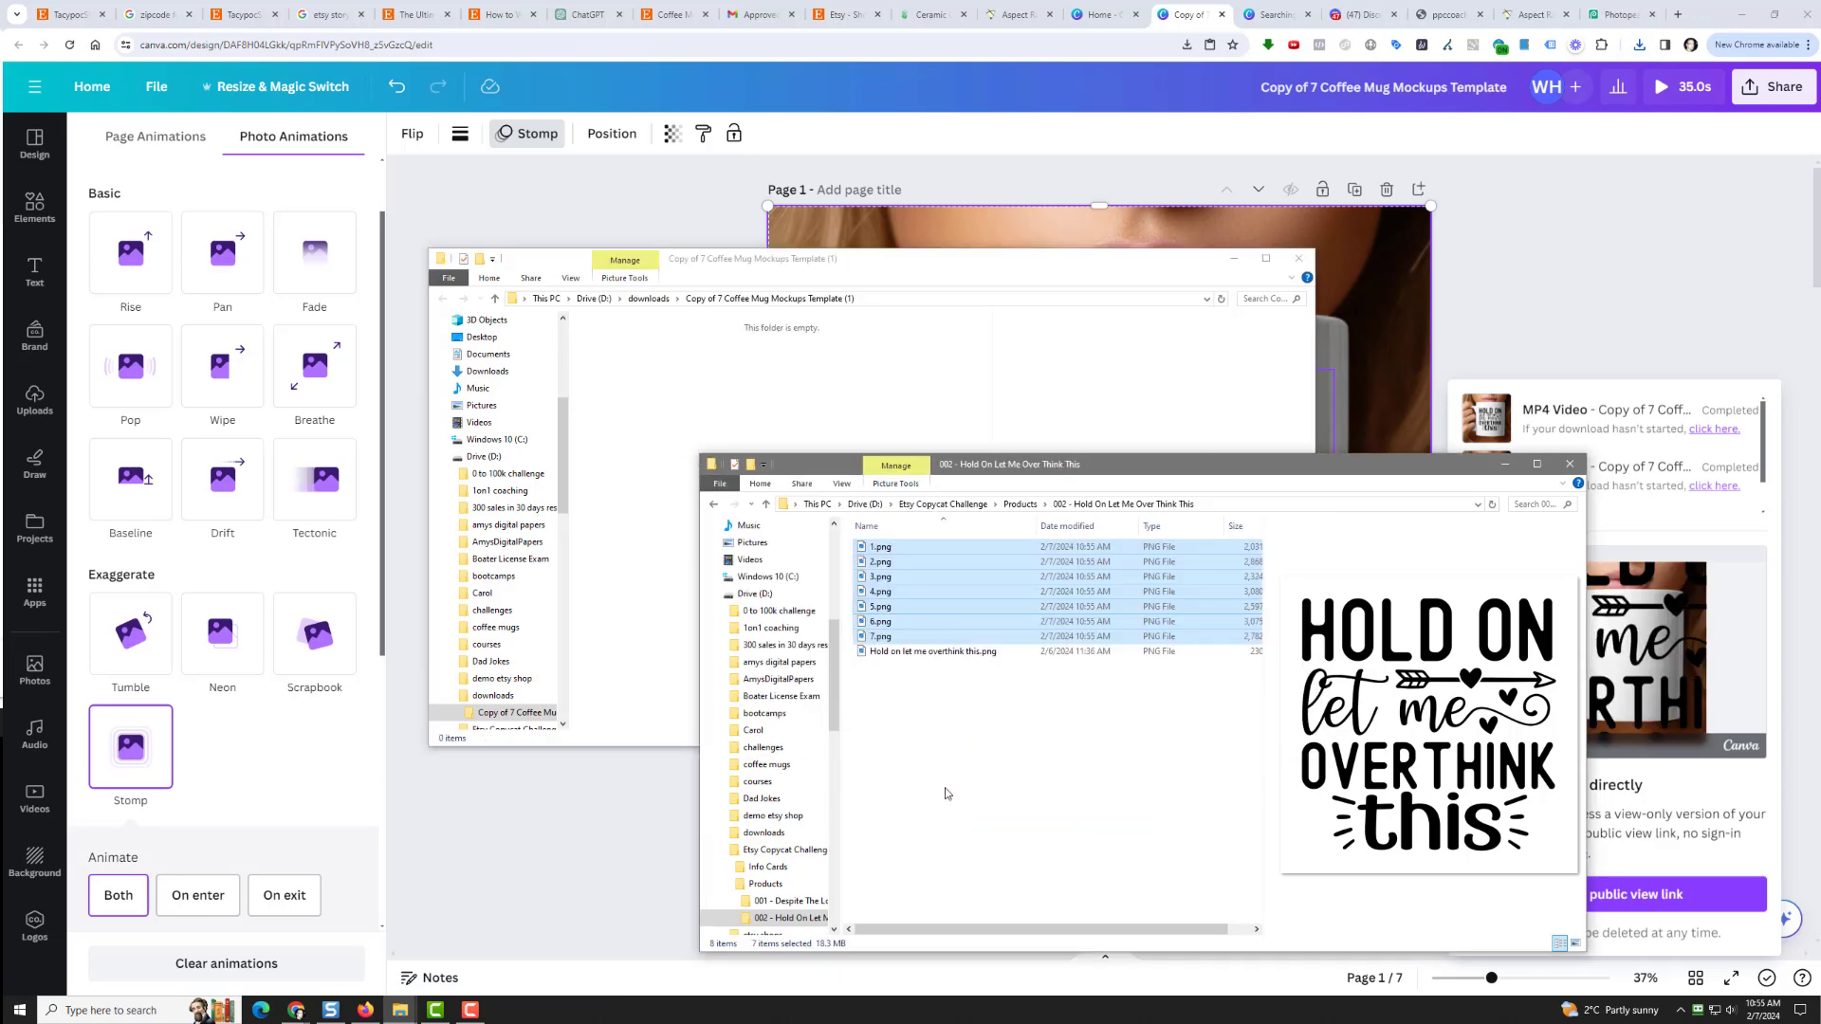
{"action": "left_click", "coordinate": [1300, 259]}
Move the downloaded "Copy of 7 Coffee Mug Mockups Template (1).mp4" video into the "002 - Hold On Let Me Over Think This" folder
{"action": "left_click_drag", "start_coordinate": [1367, 467], "coordinate": [1820, 344]}
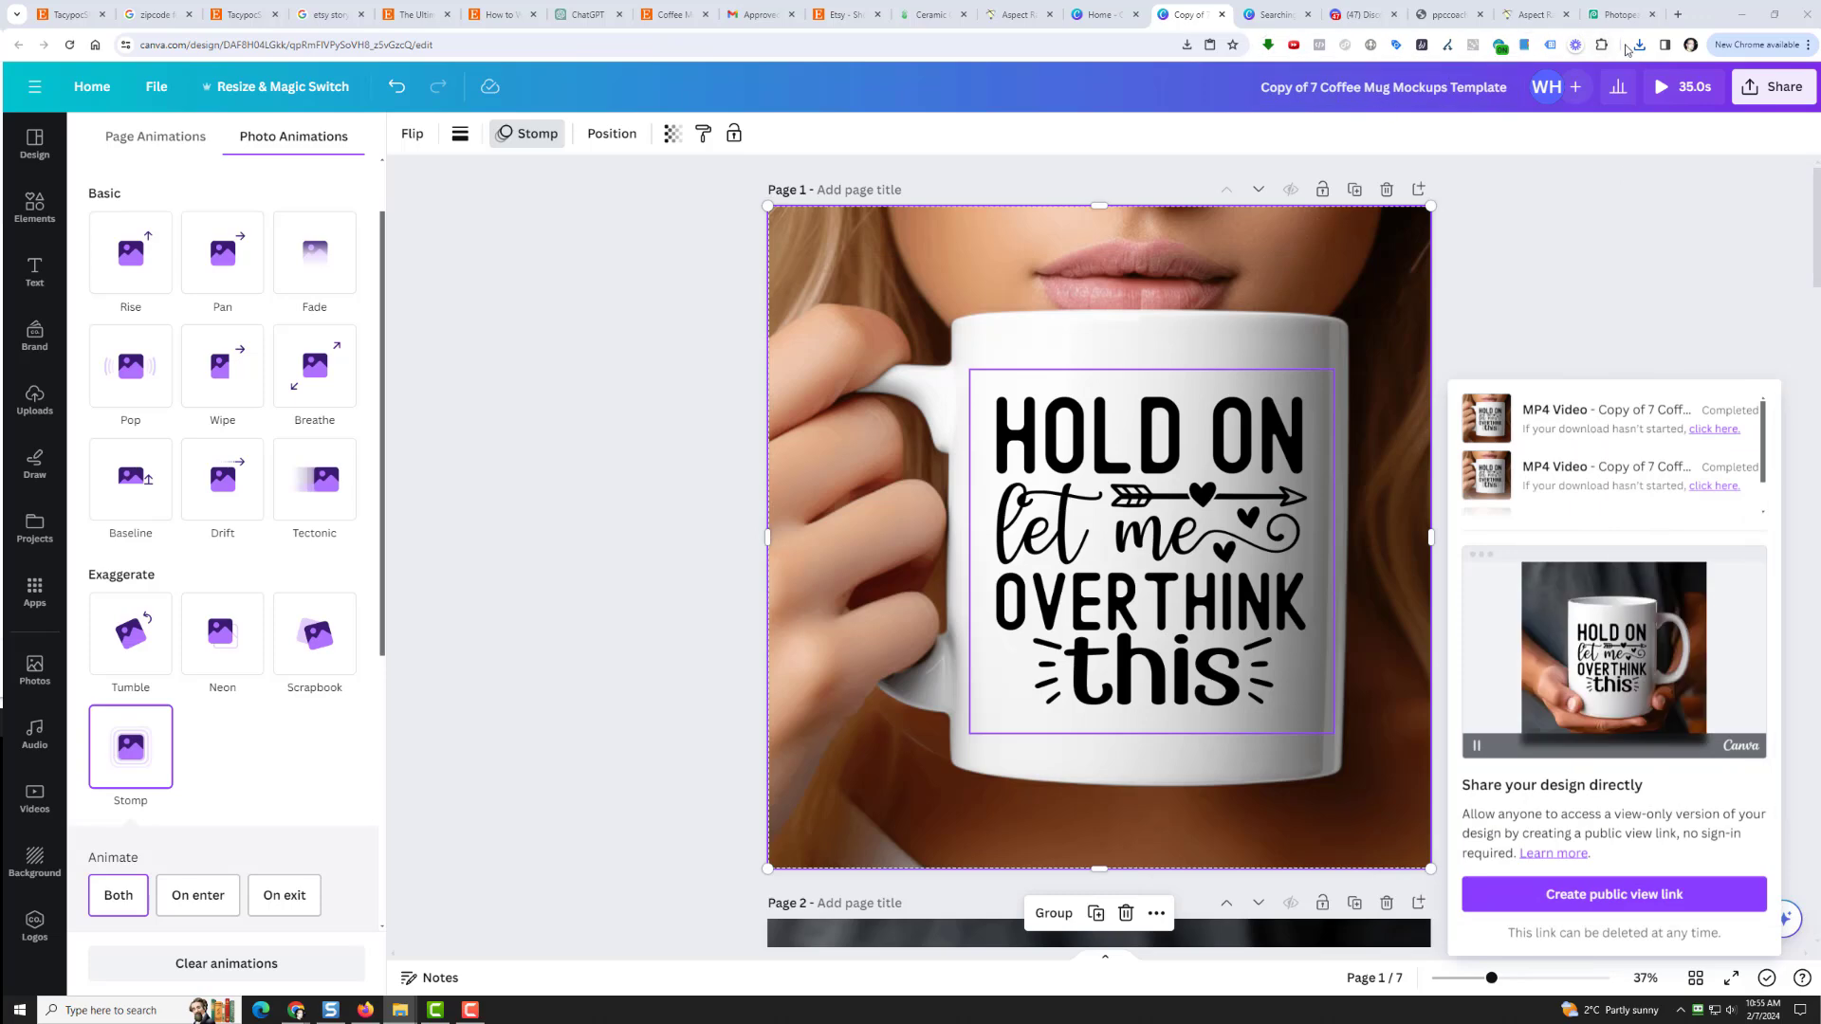
{"action": "left_click_drag", "start_coordinate": [1820, 375], "coordinate": [1186, 274]}
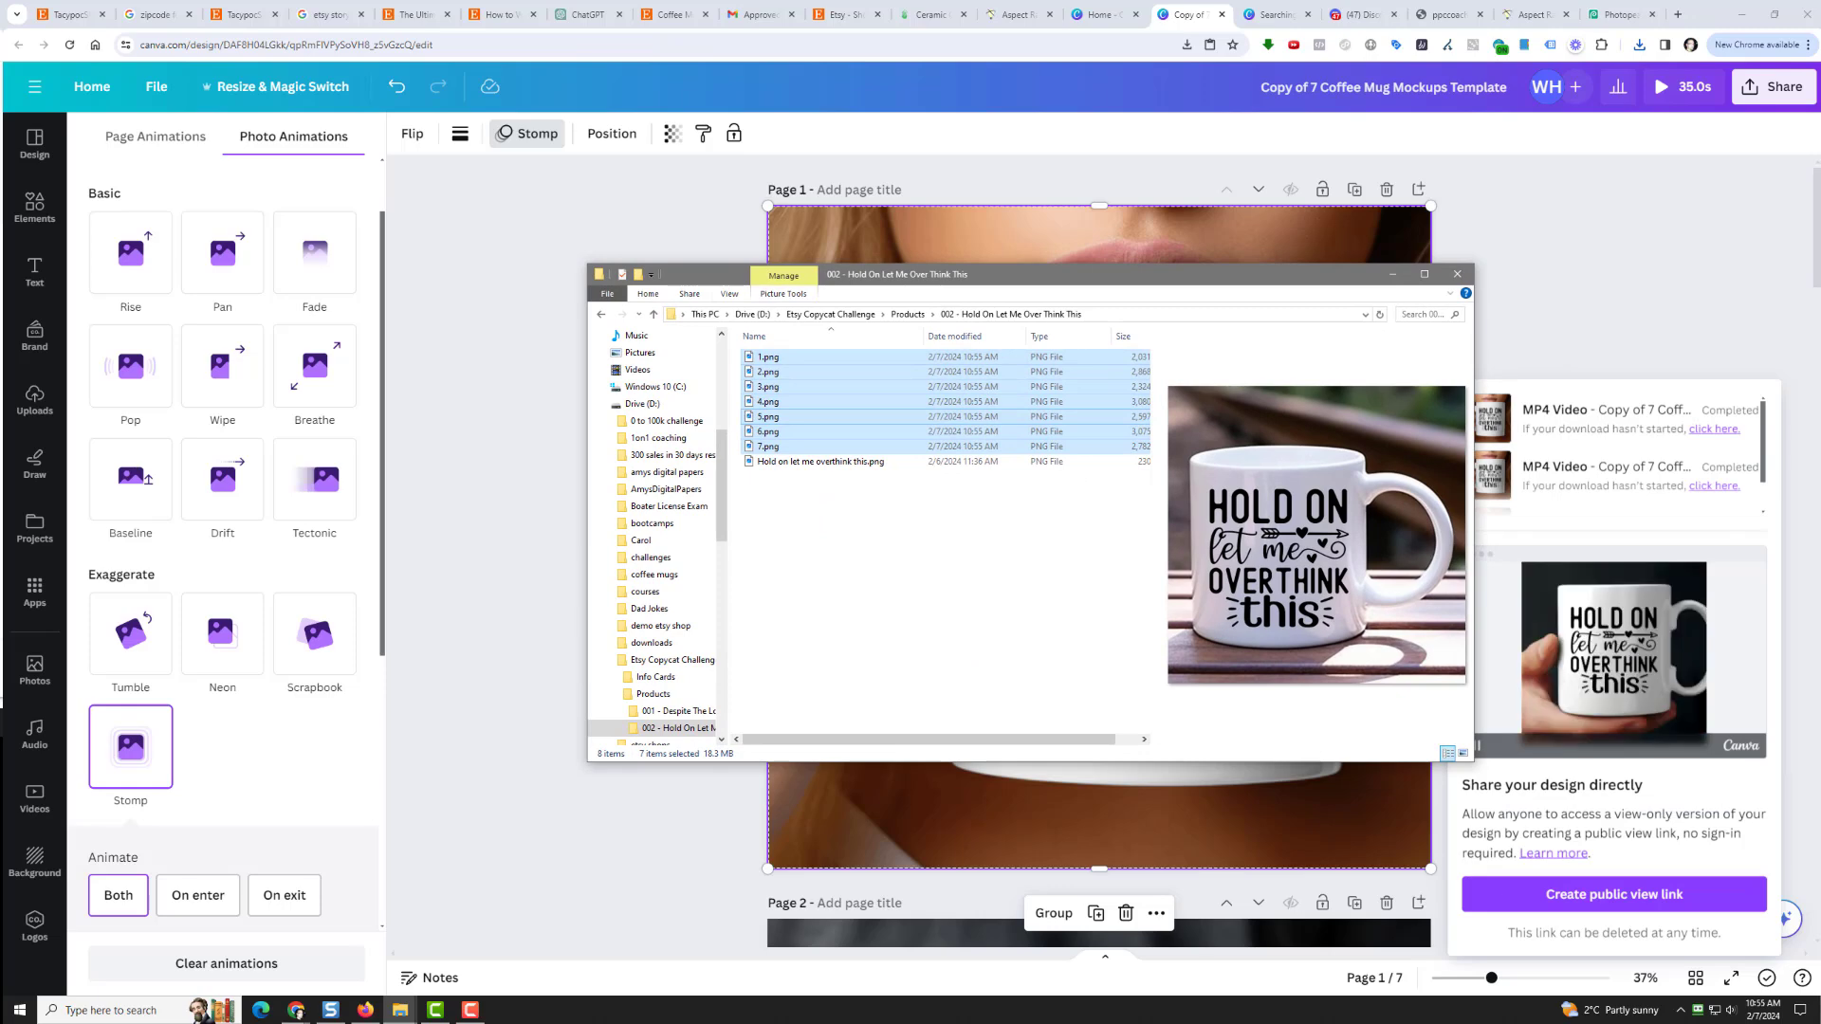
{"action": "left_click_drag", "start_coordinate": [1820, 247], "coordinate": [887, 598]}
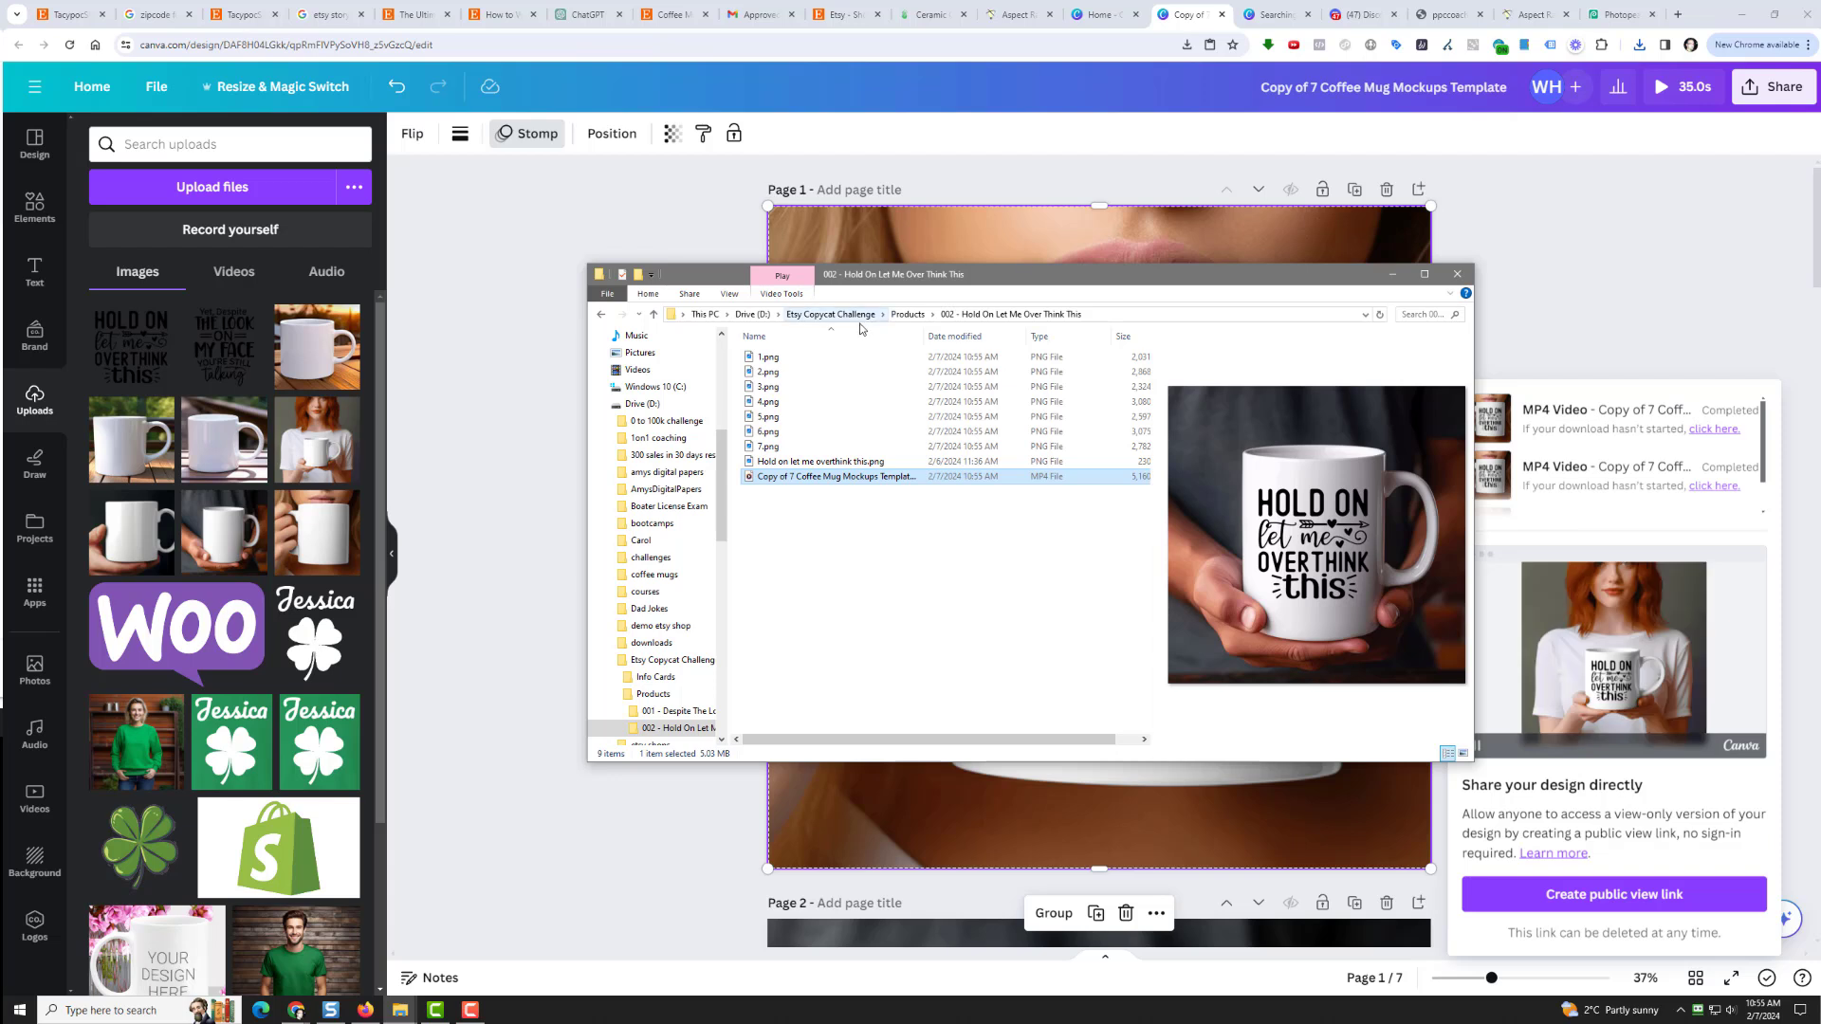
Review the Info Cards folder in Etsy Copycat Challenge and the files in the "002 - Hold On Let Me Over Think This" product folder
{"action": "left_click", "coordinate": [831, 314]}
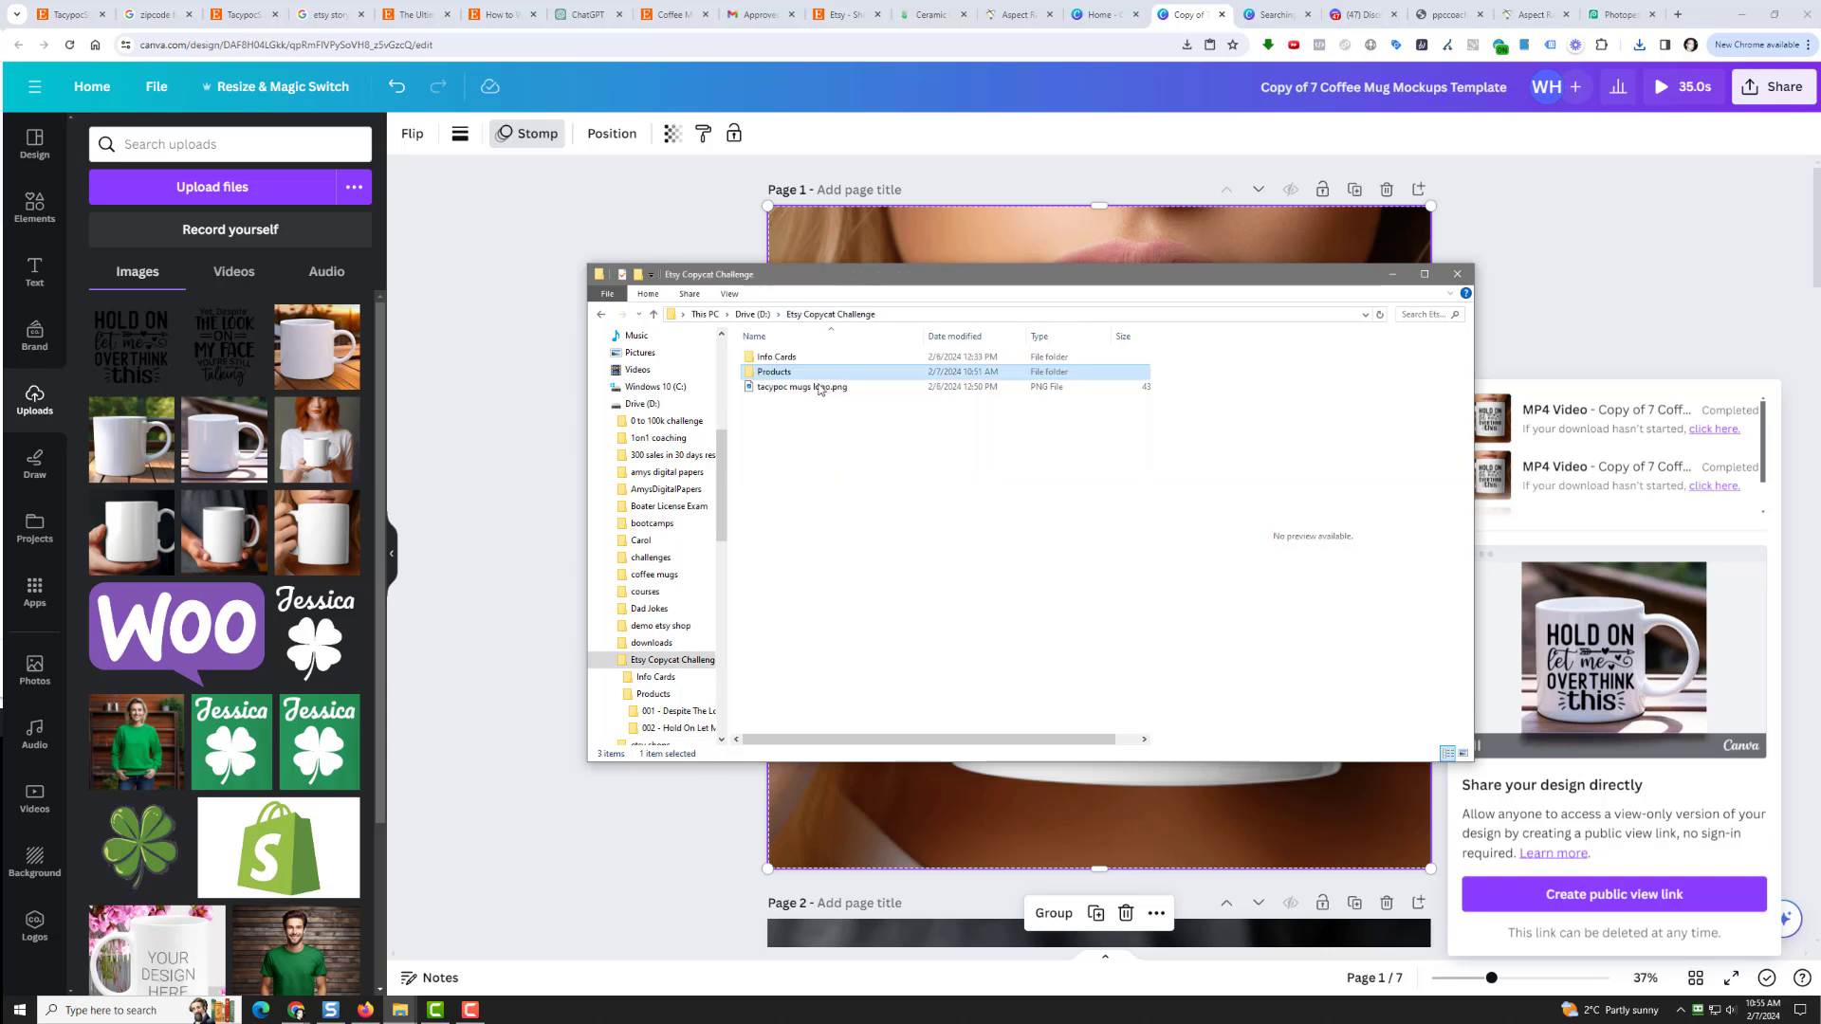
{"action": "left_click", "coordinate": [797, 361]}
{"action": "double_click", "coordinate": [796, 363]}
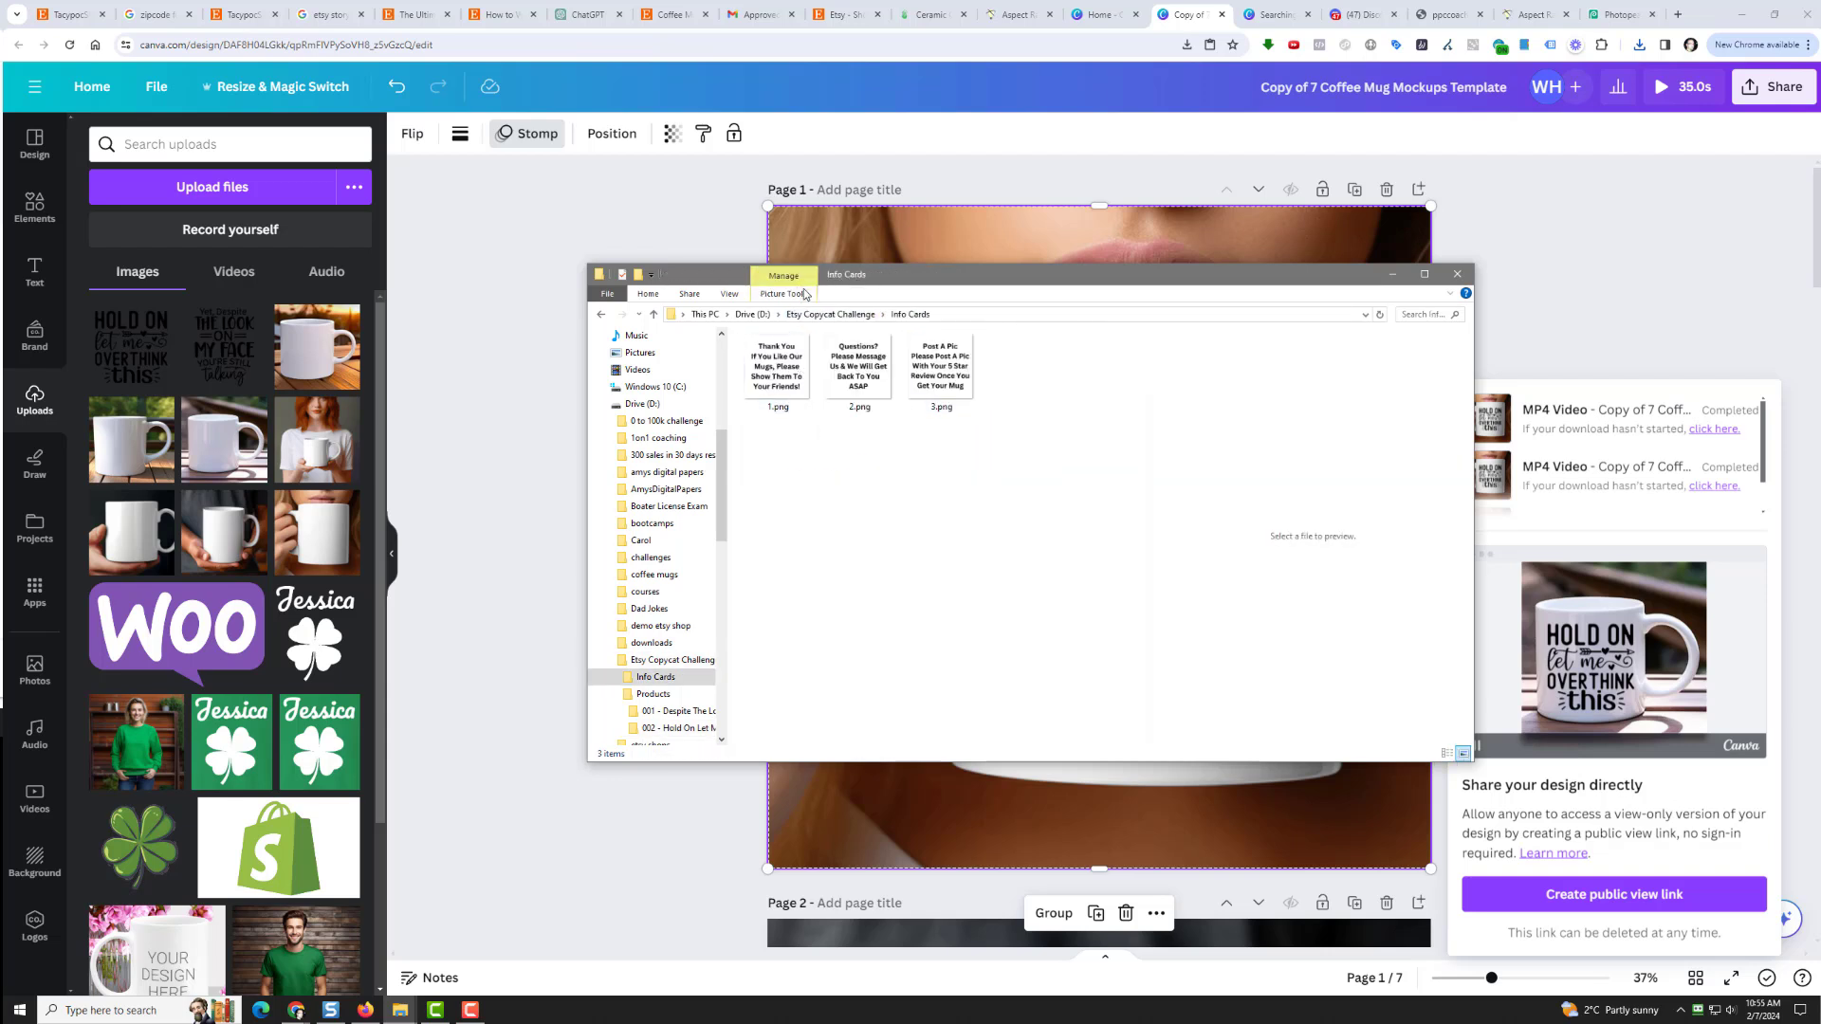
{"action": "left_click", "coordinate": [827, 314]}
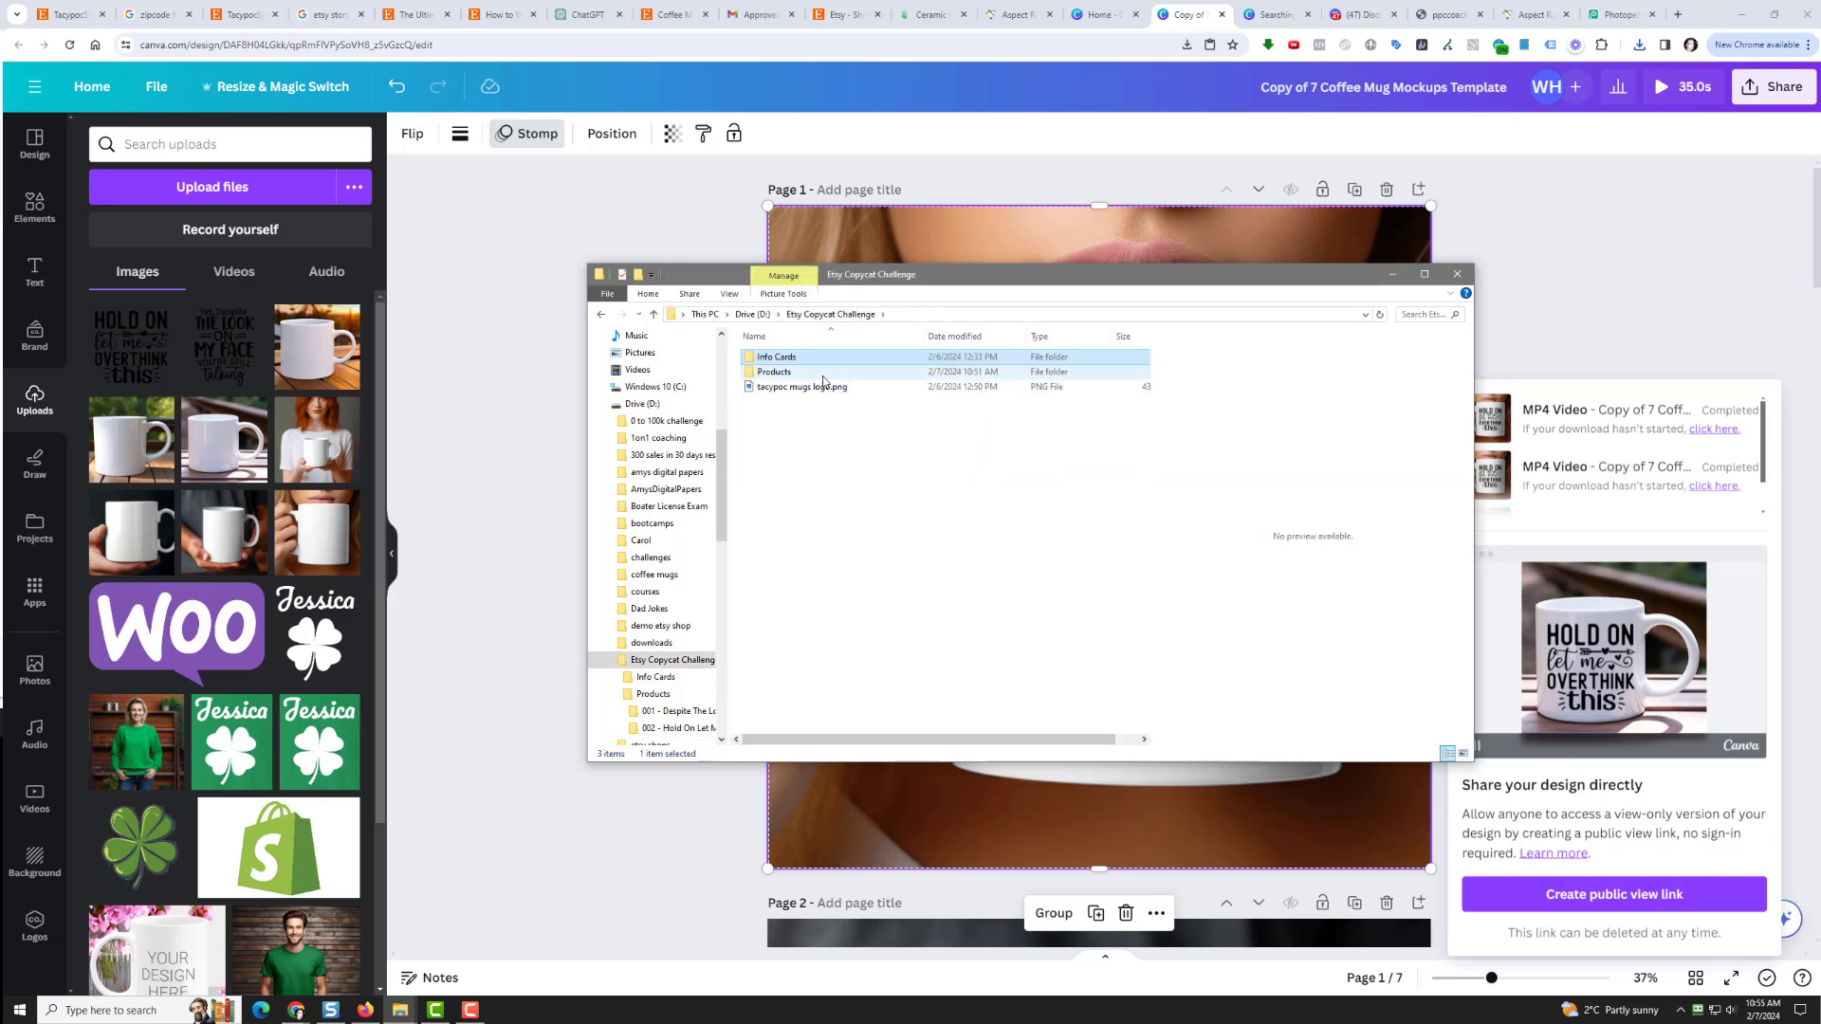
{"action": "left_click", "coordinate": [821, 374]}
{"action": "double_click", "coordinate": [821, 373]}
{"action": "double_click", "coordinate": [808, 372]}
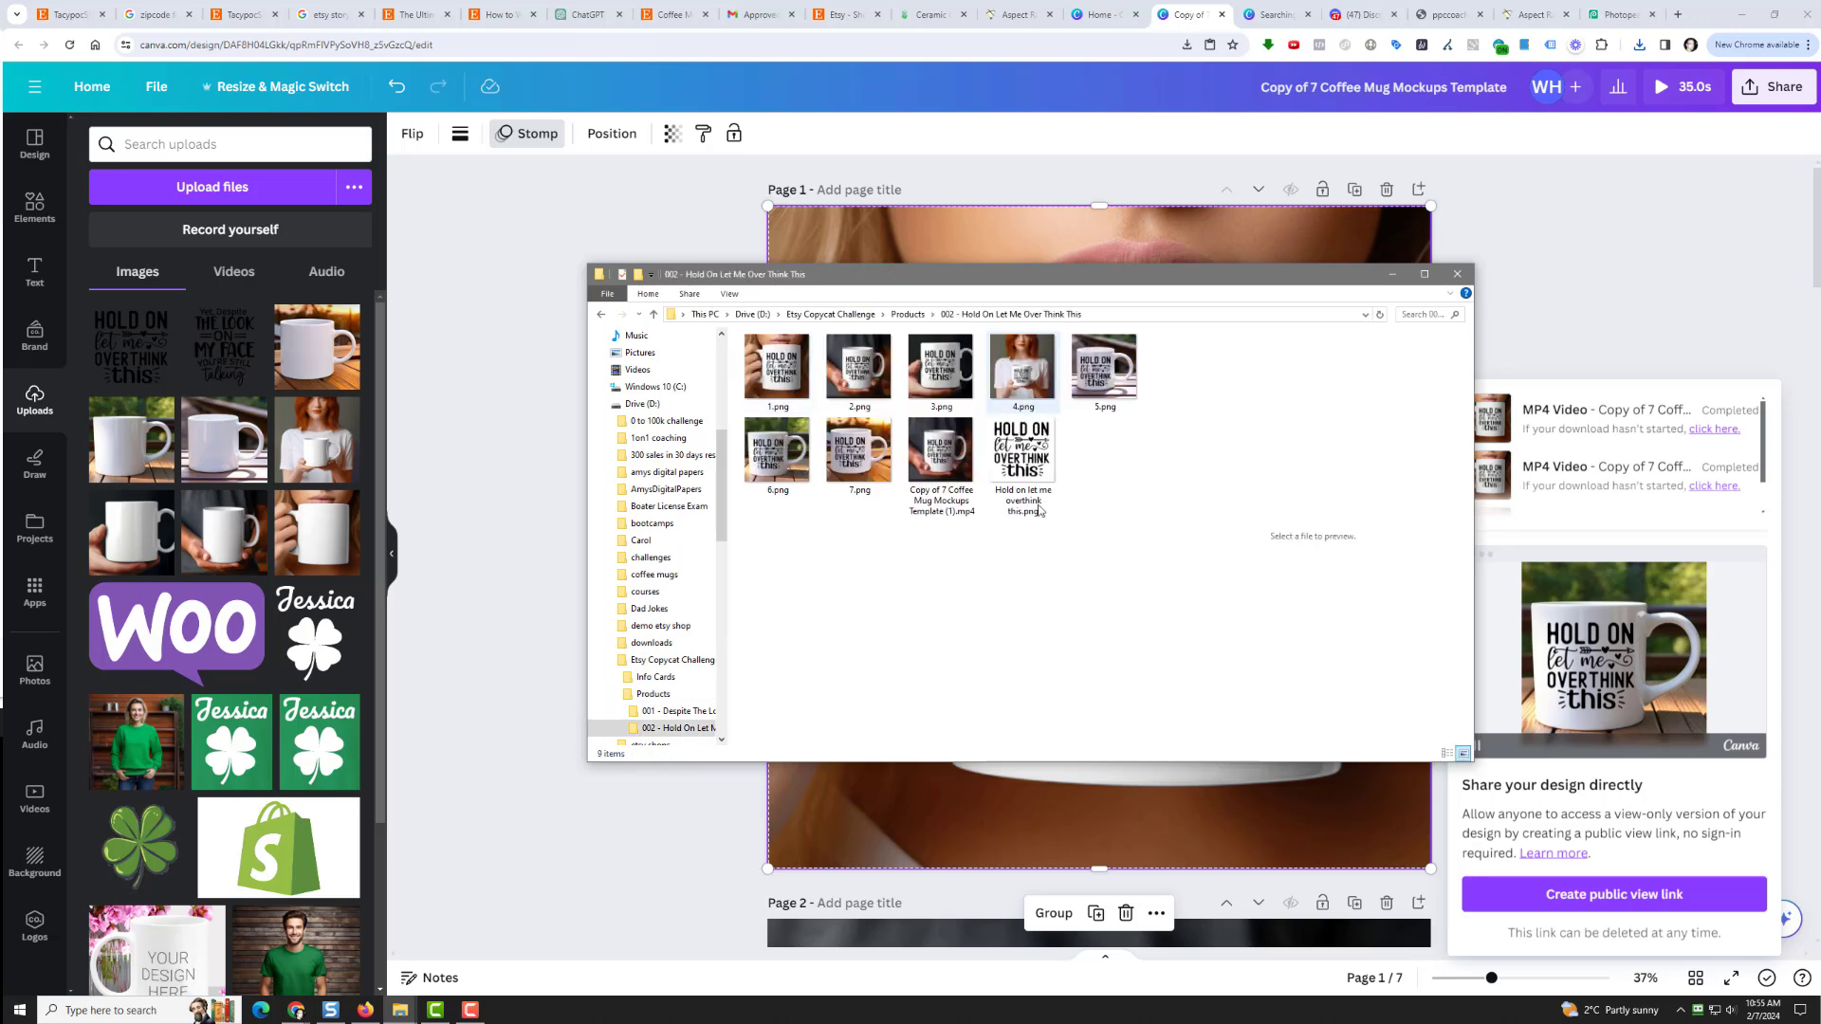
{"action": "left_click_drag", "start_coordinate": [959, 277], "coordinate": [1820, 254]}
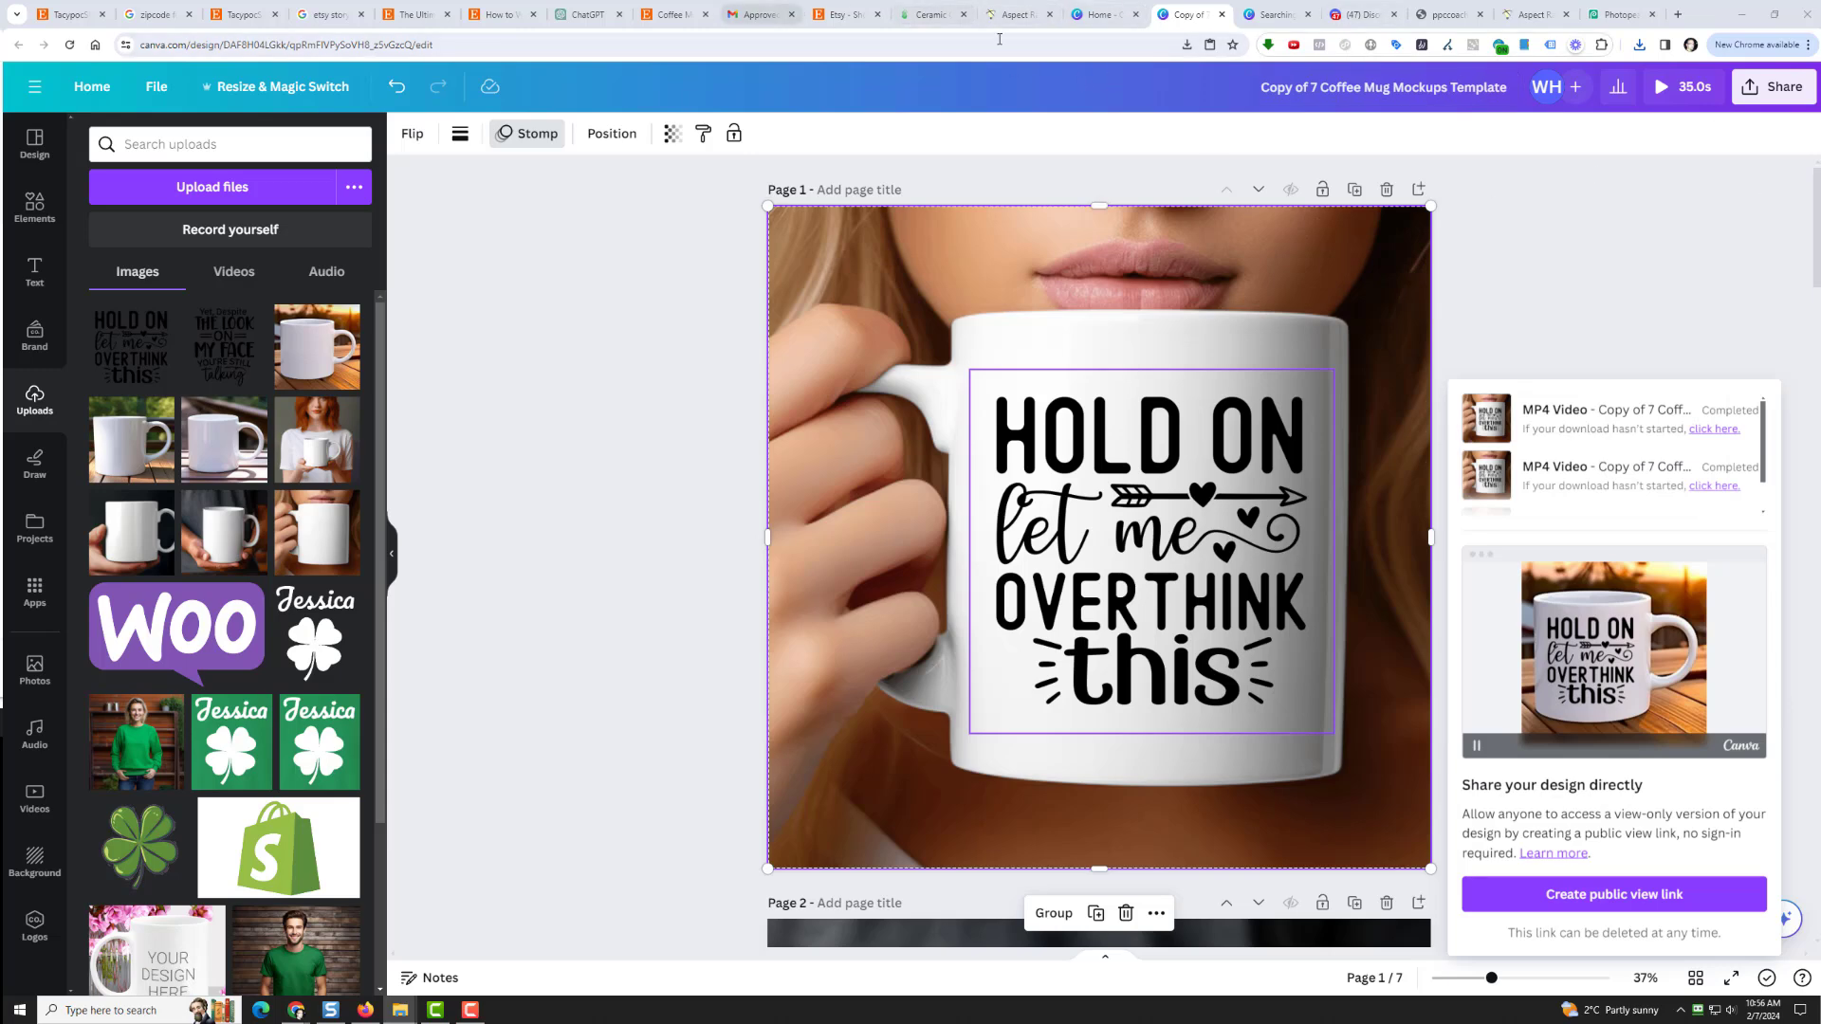
Switch to Printify and search its product catalog for "mugs"
{"action": "left_click", "coordinate": [939, 17]}
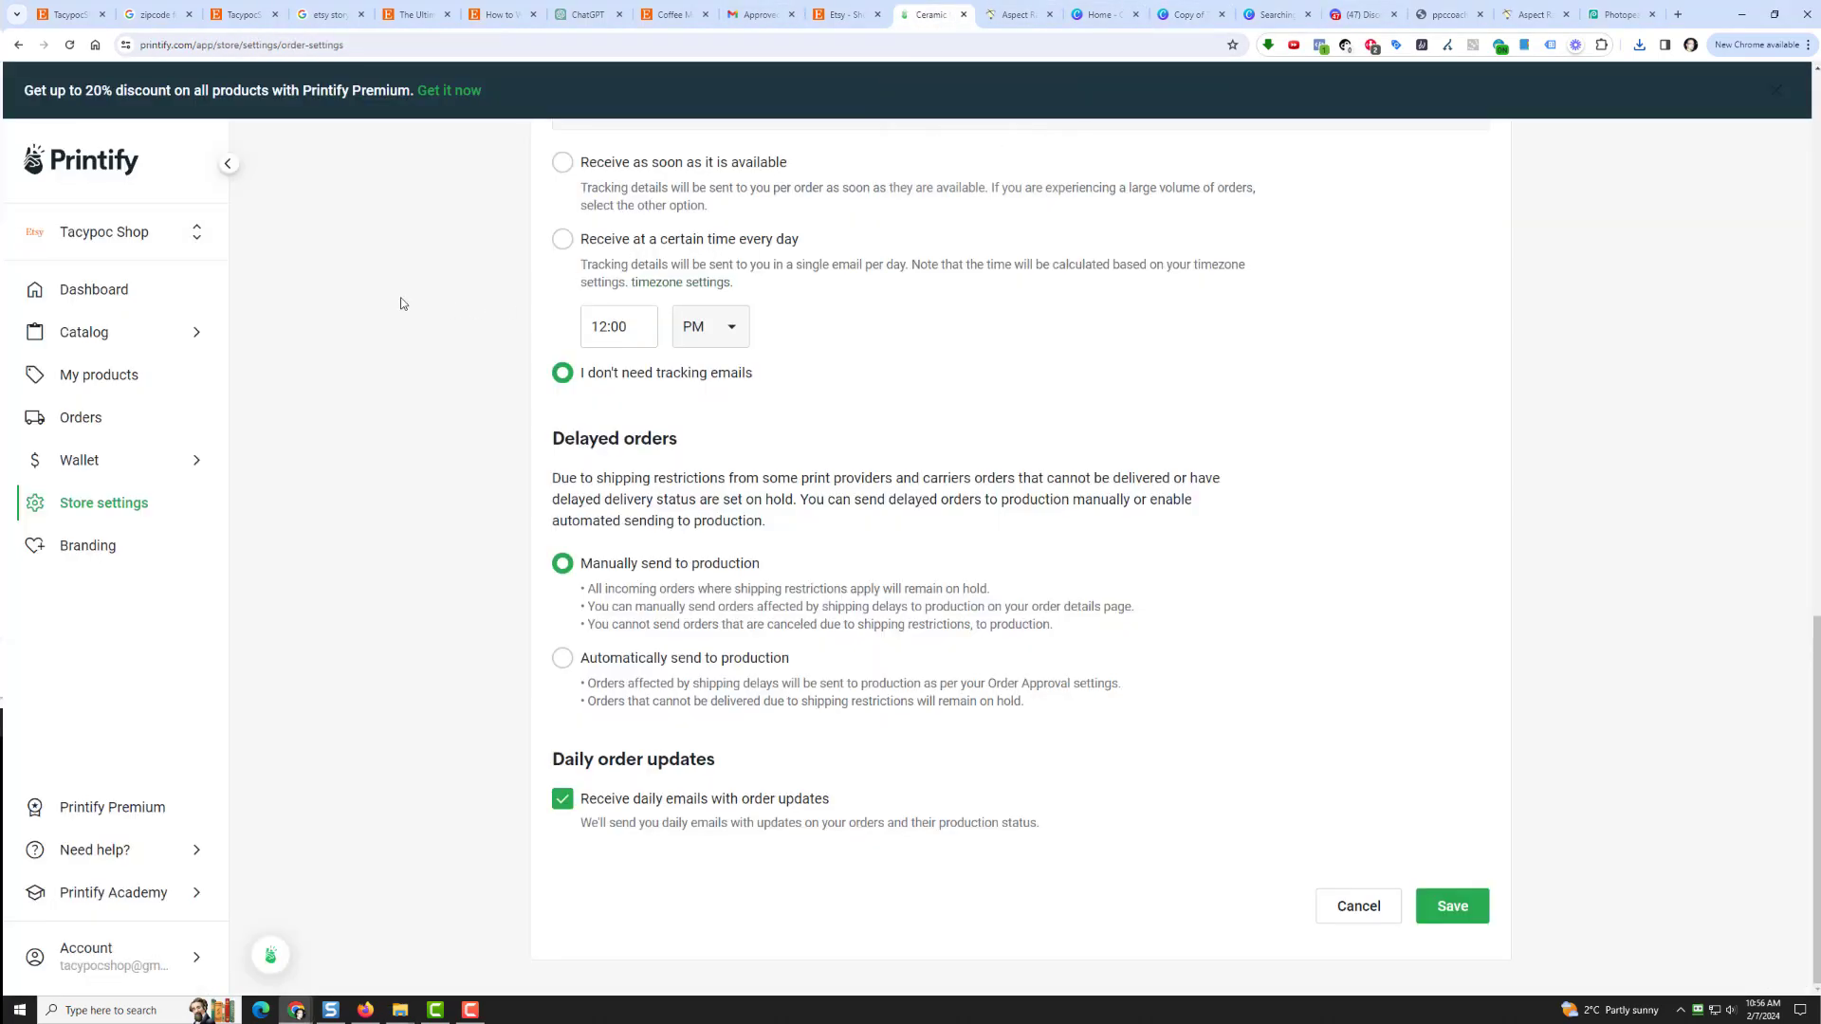
{"action": "left_click", "coordinate": [95, 292]}
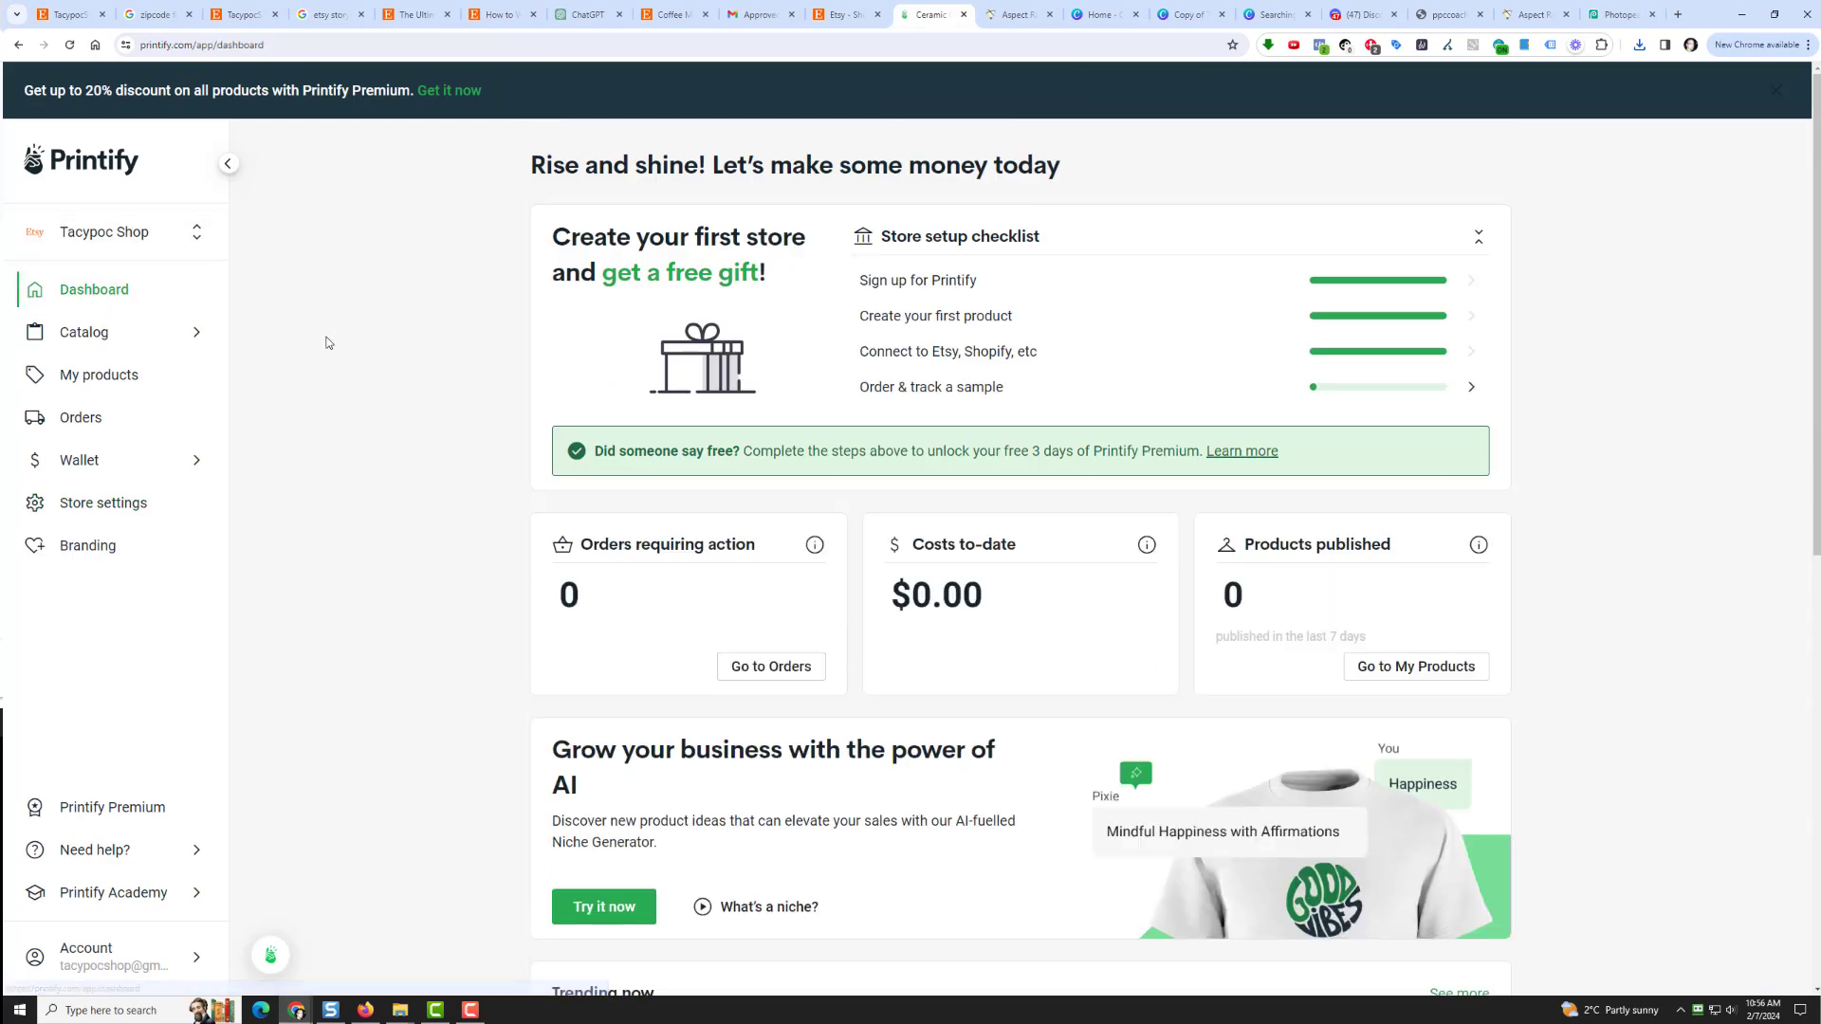
{"action": "left_click", "coordinate": [195, 334]}
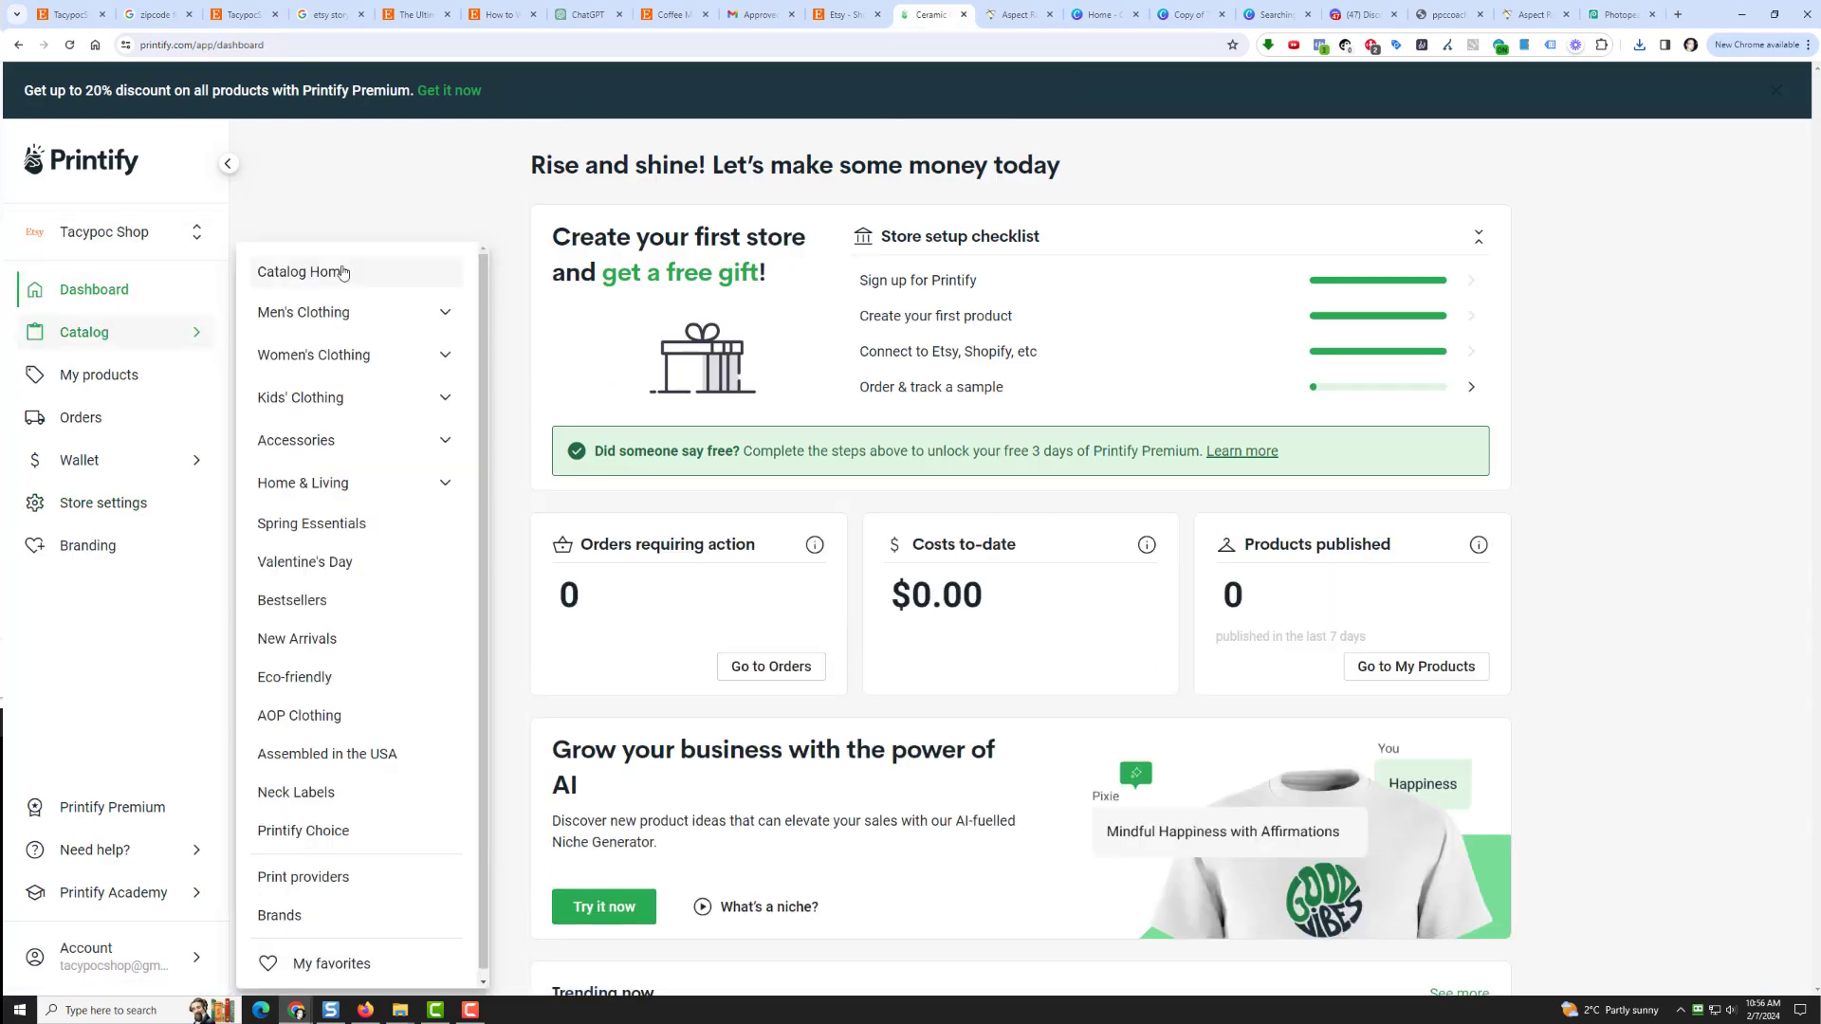
{"action": "left_click", "coordinate": [408, 266]}
{"action": "left_click", "coordinate": [764, 152]}
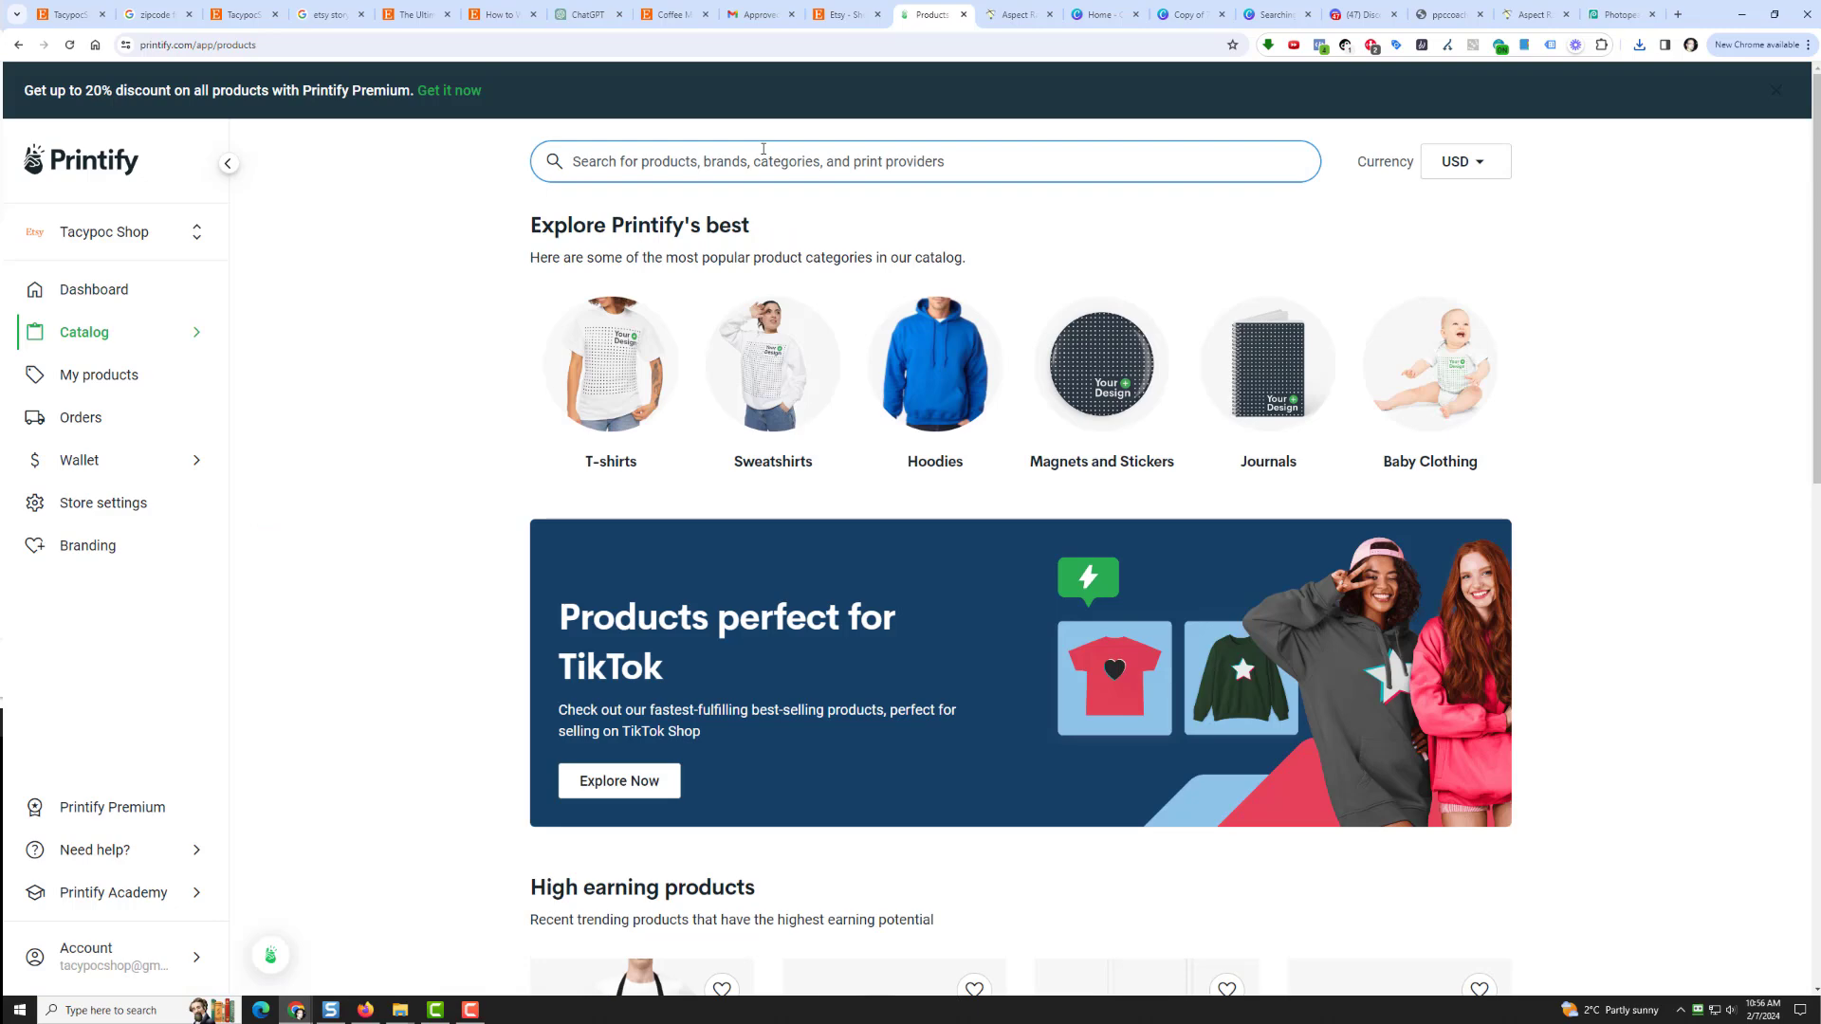
{"action": "type", "text": "mugs"}
{"action": "key", "text": "Return"}
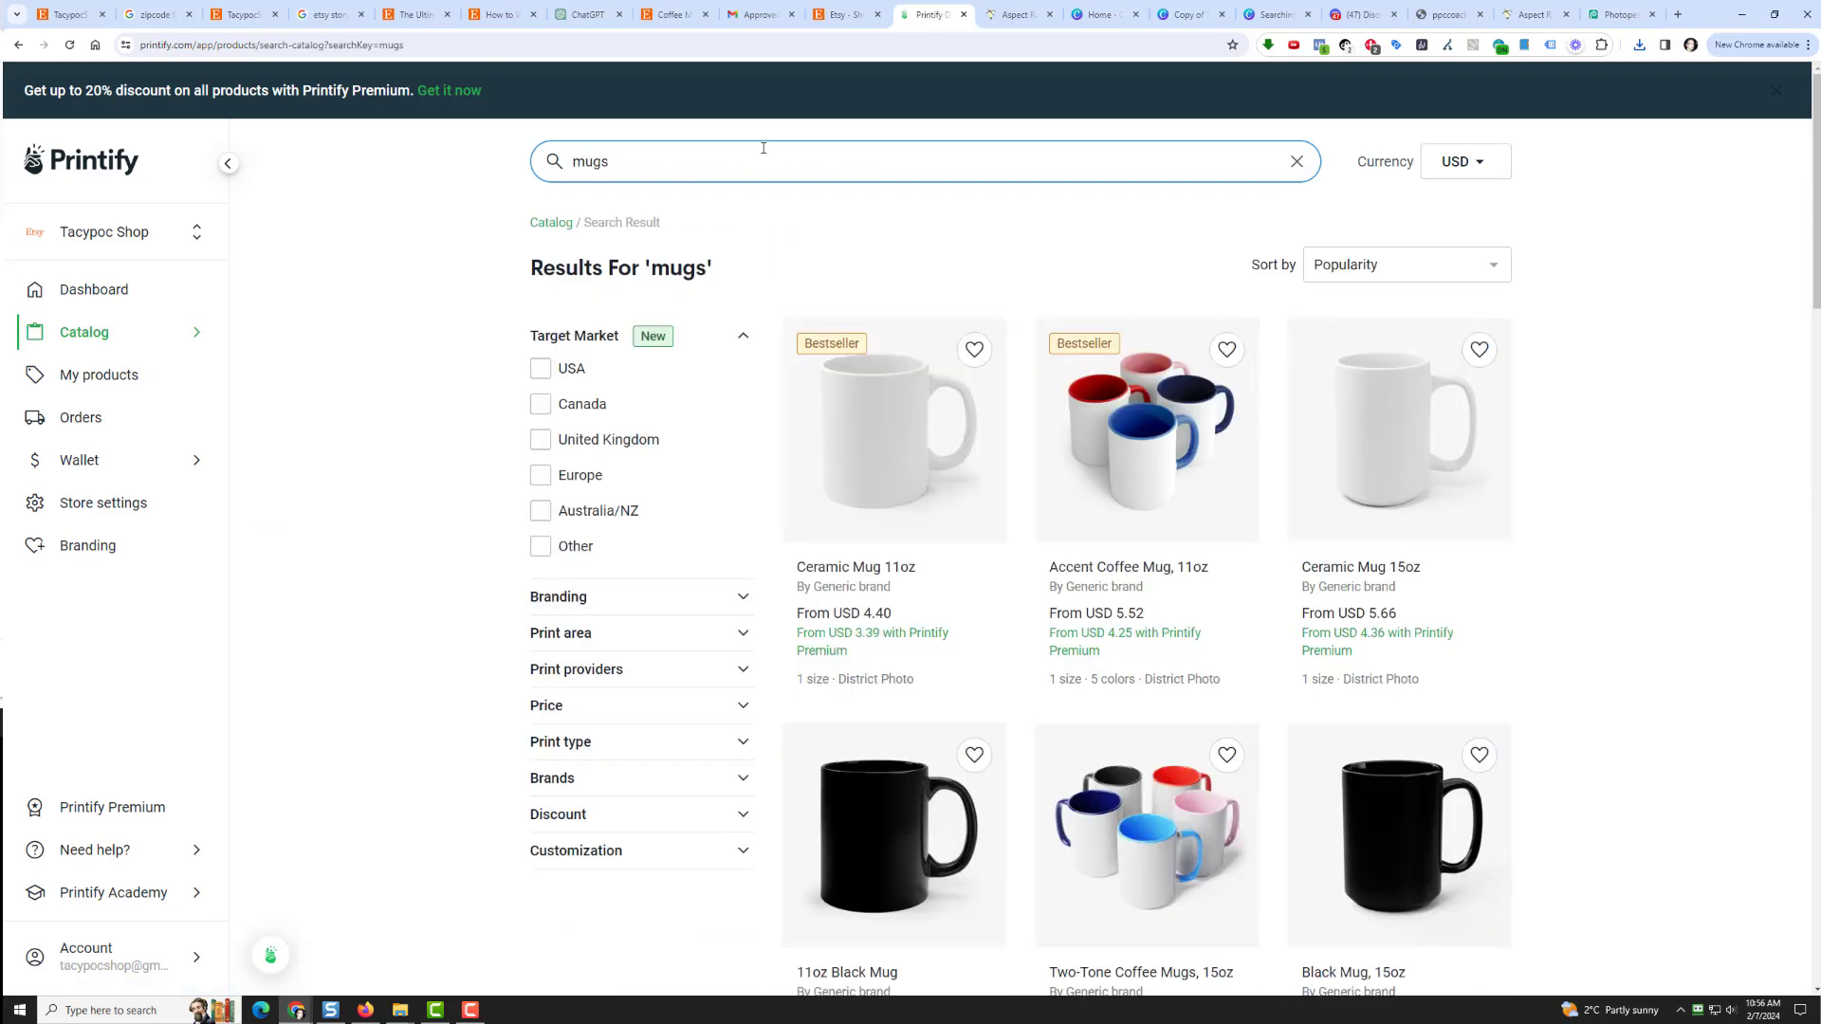
Start designing the Ceramic Mug 11oz from District Photo and add the artwork "Hold on let me overthink this.png"
{"action": "left_click", "coordinate": [883, 452]}
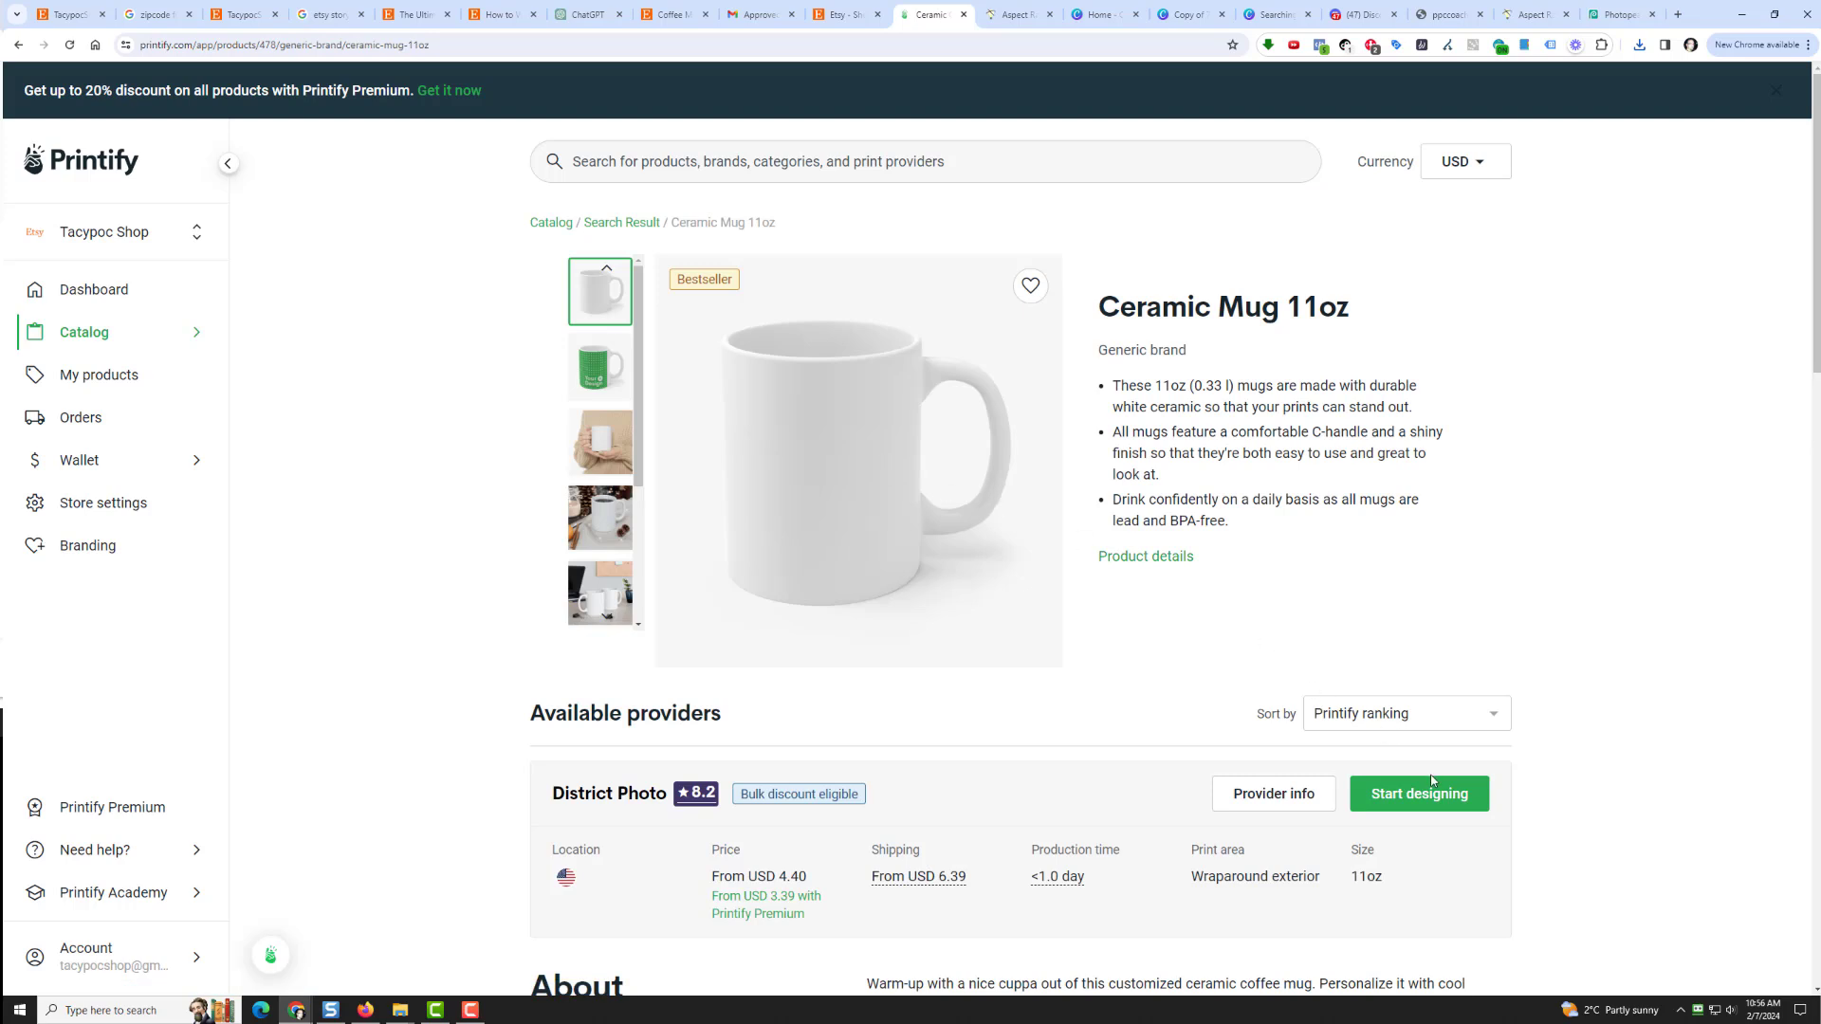
{"action": "left_click", "coordinate": [1431, 796]}
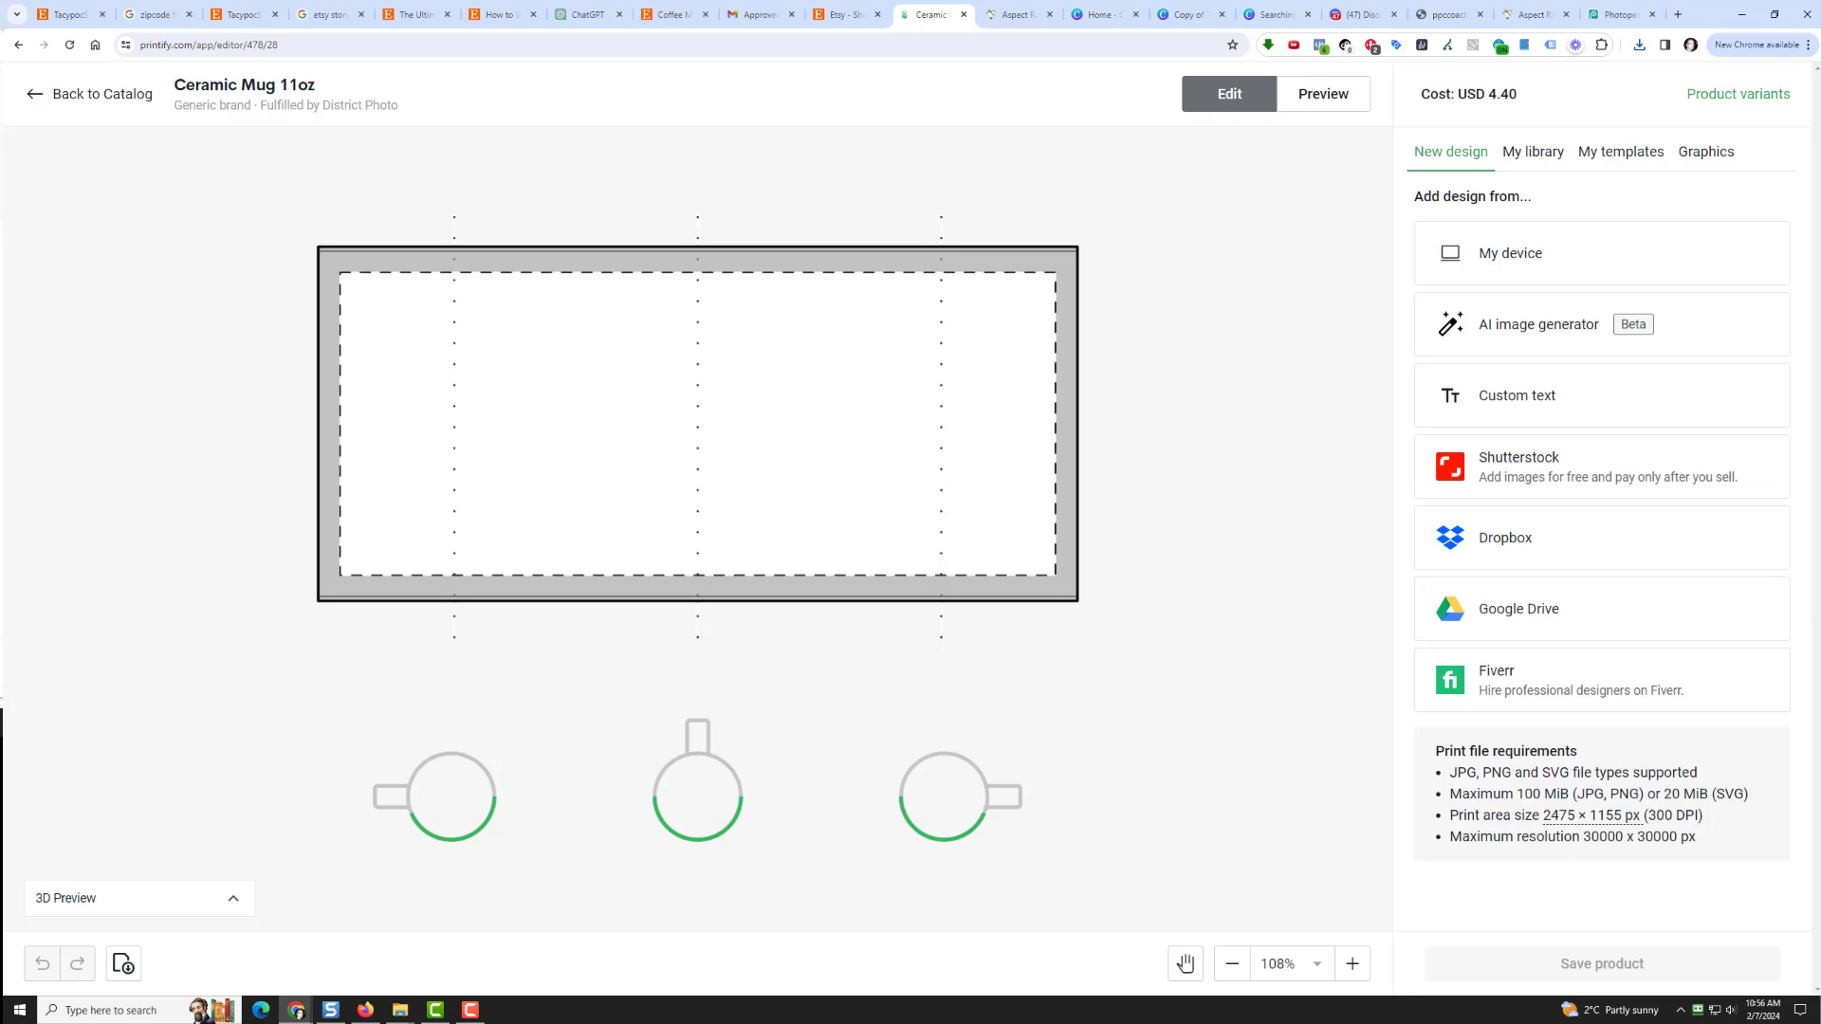
{"action": "left_click_drag", "start_coordinate": [1084, 555], "coordinate": [421, 457]}
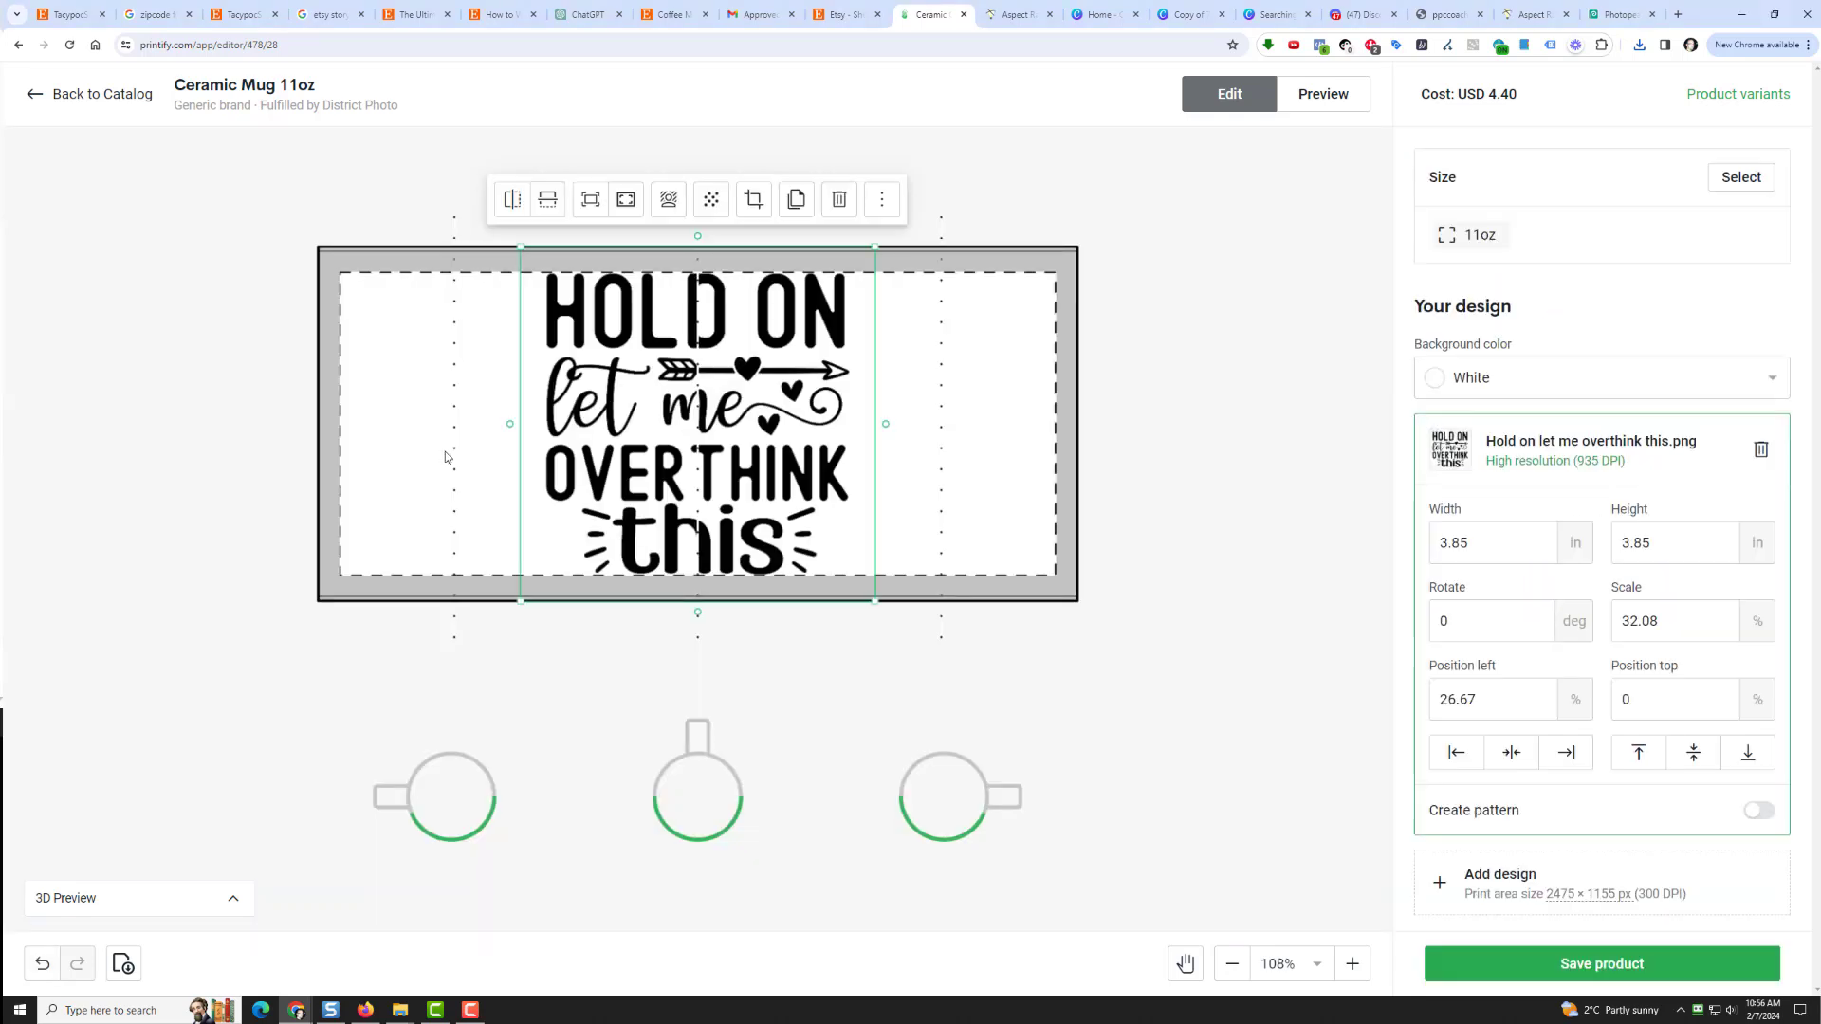
Resize the artwork to about 3.29 in square on the left of the print area and place a duplicate on the right
{"action": "left_click_drag", "start_coordinate": [605, 409], "coordinate": [424, 428]}
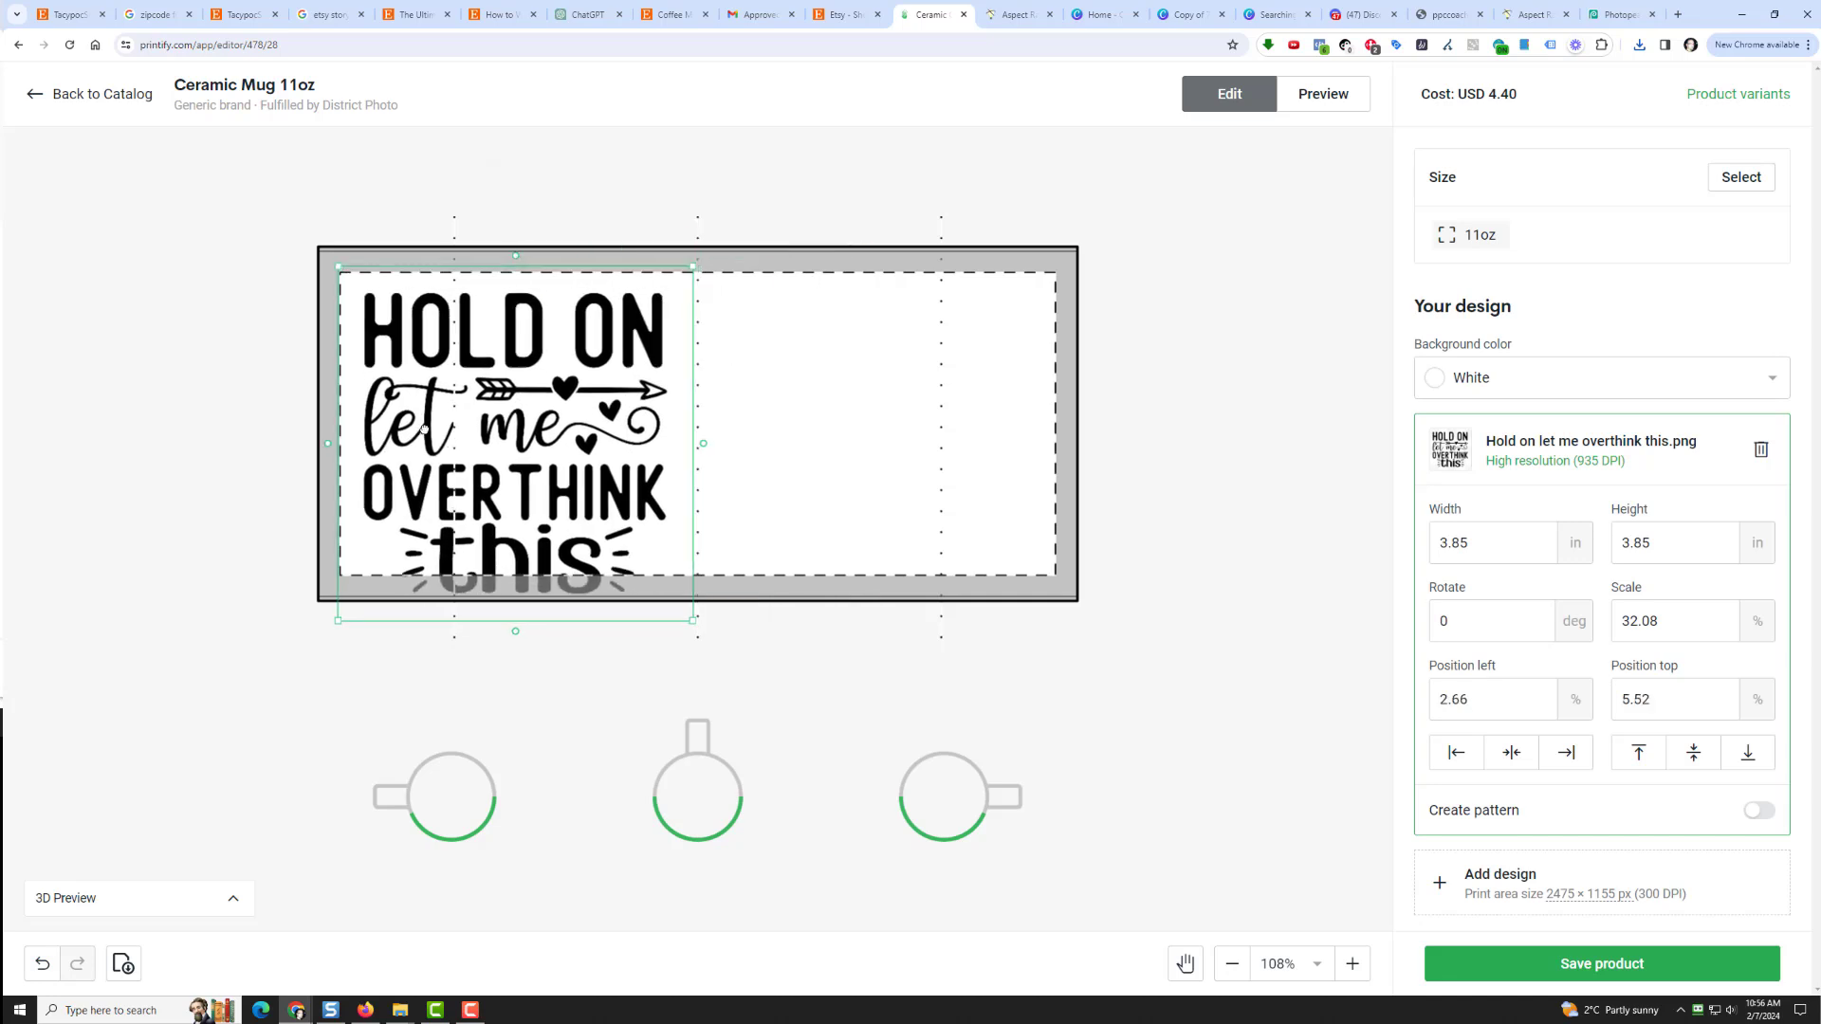
{"action": "left_click_drag", "start_coordinate": [693, 621], "coordinate": [588, 526]}
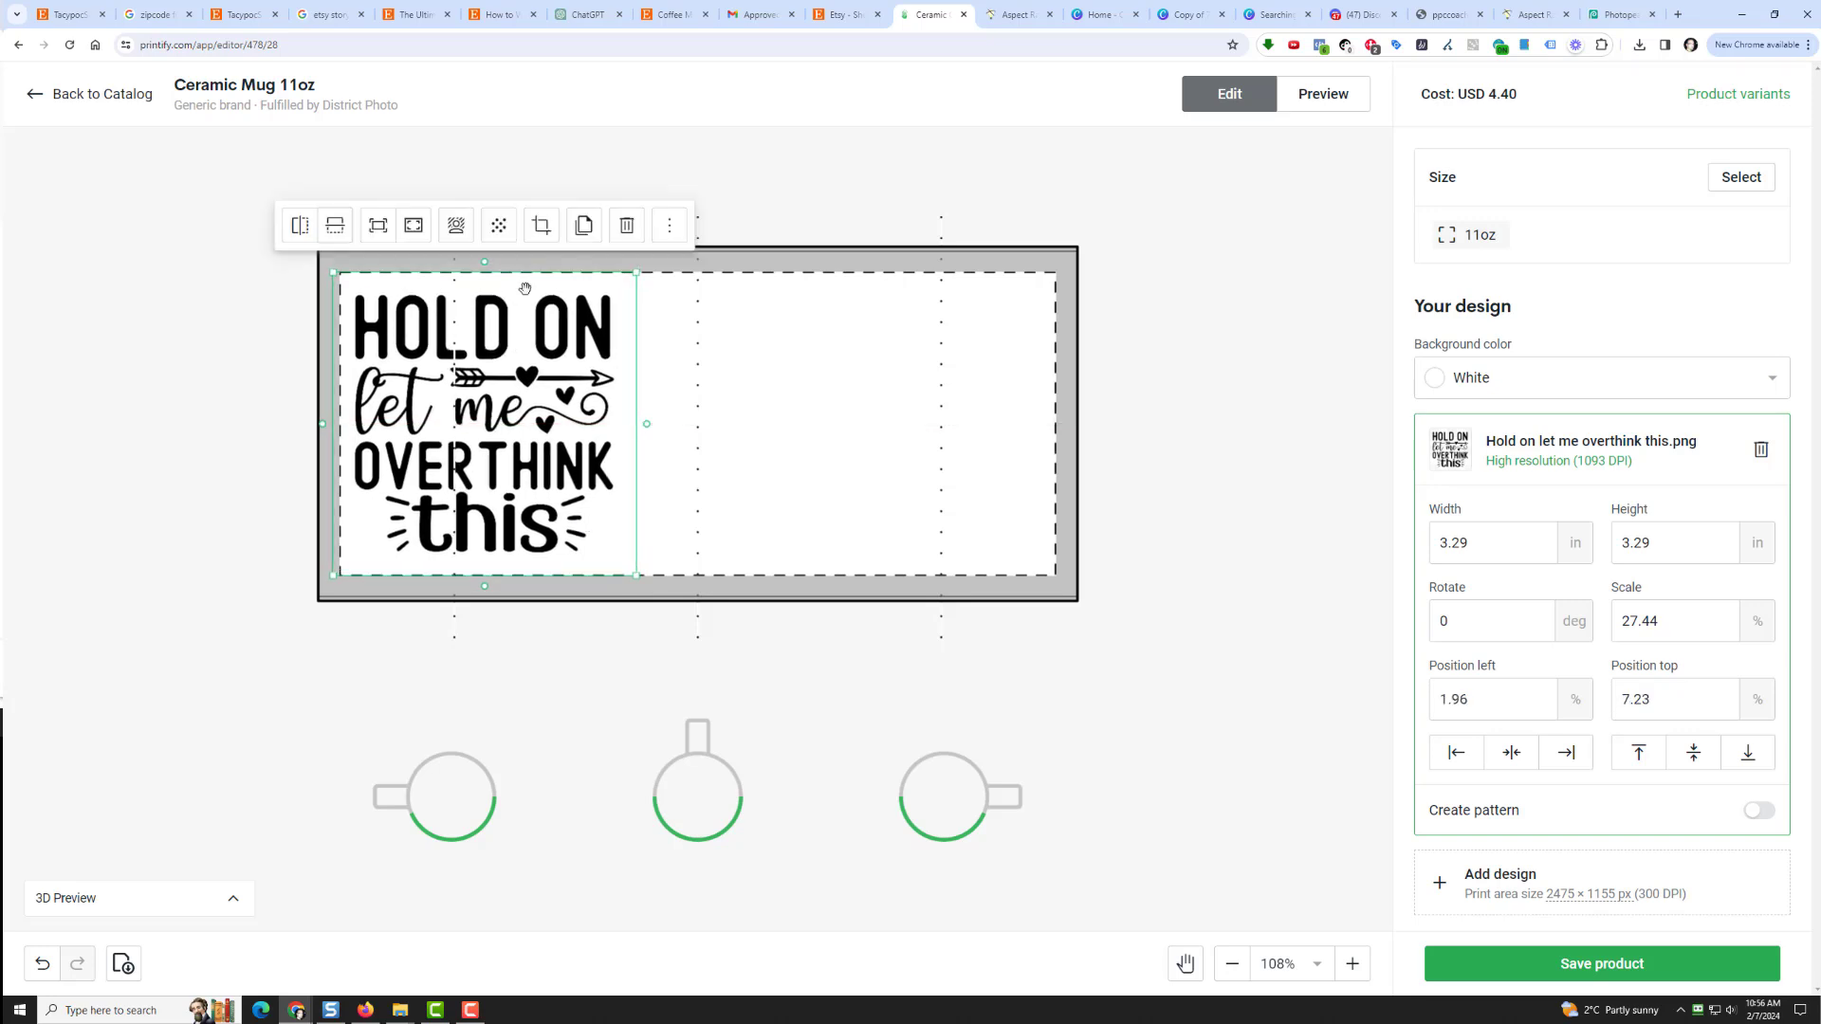
{"action": "left_click", "coordinate": [588, 231]}
{"action": "left_click_drag", "start_coordinate": [545, 392], "coordinate": [961, 390]}
{"action": "left_click", "coordinate": [451, 811]}
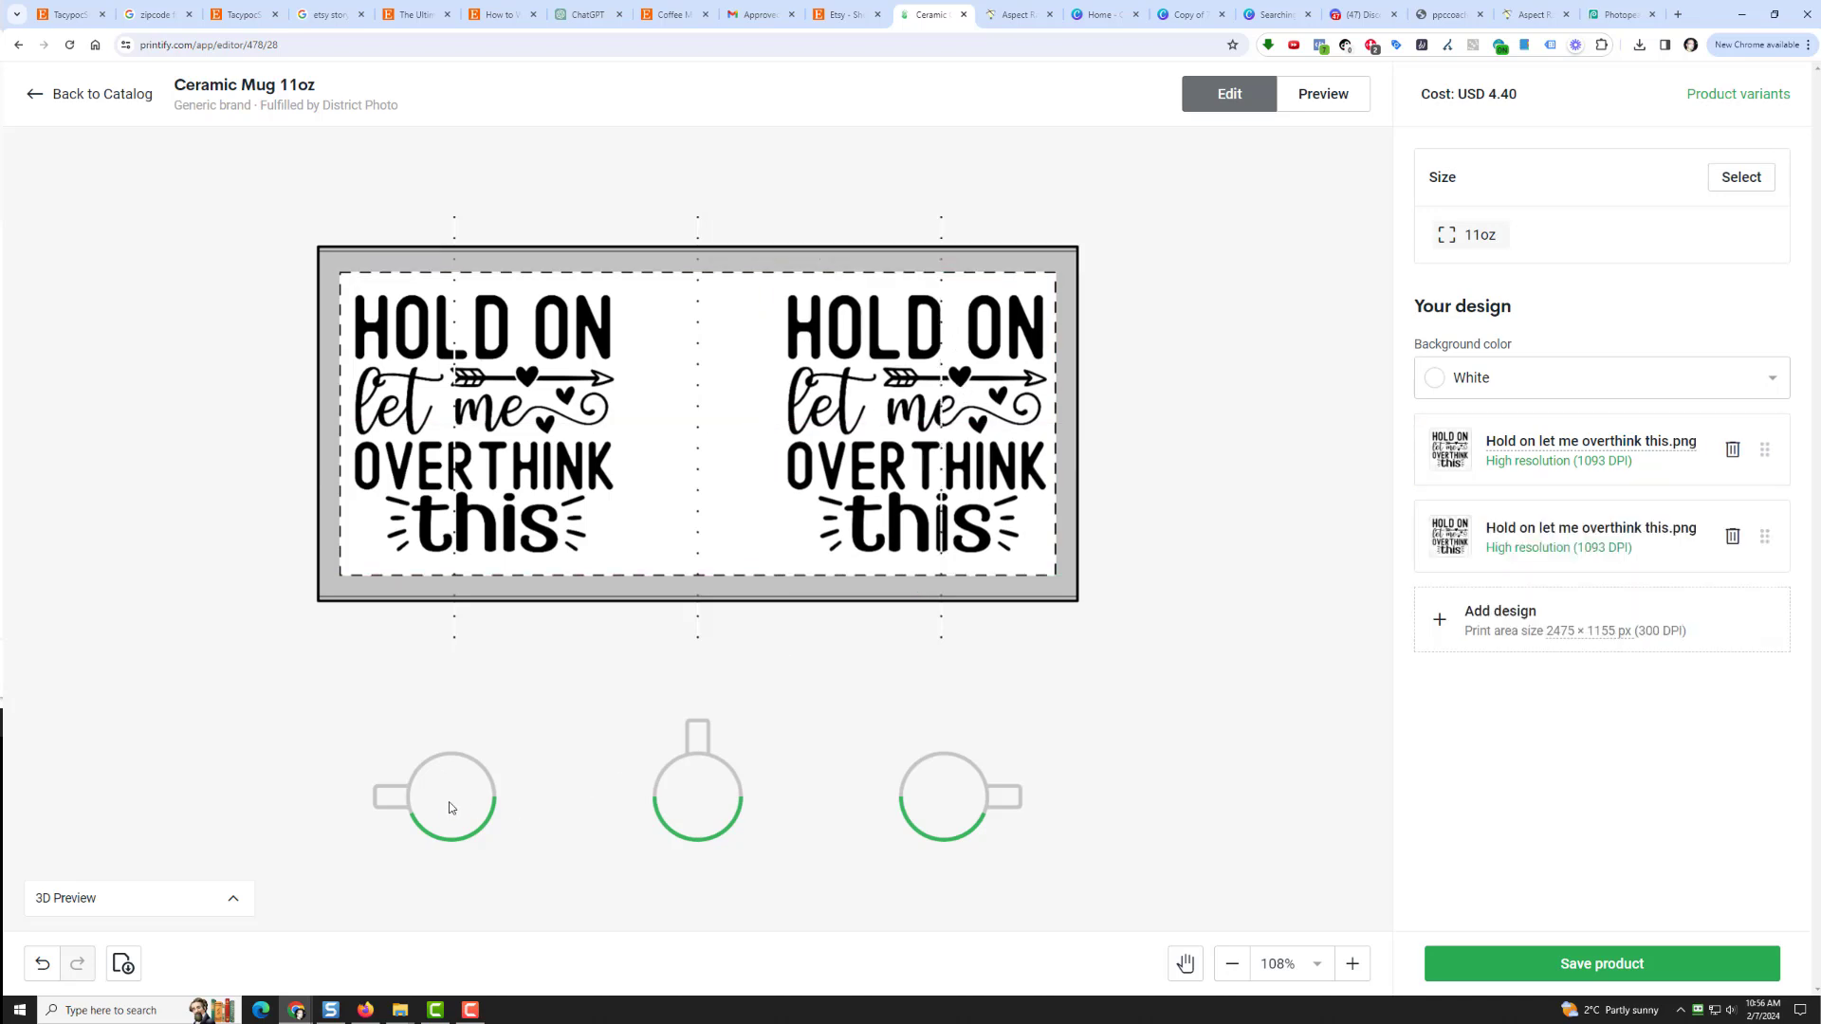
Rotate the mug in the 3D preview to check both sides, and save the product
{"action": "left_click", "coordinate": [180, 901]}
{"action": "left_click_drag", "start_coordinate": [125, 800], "coordinate": [158, 844]}
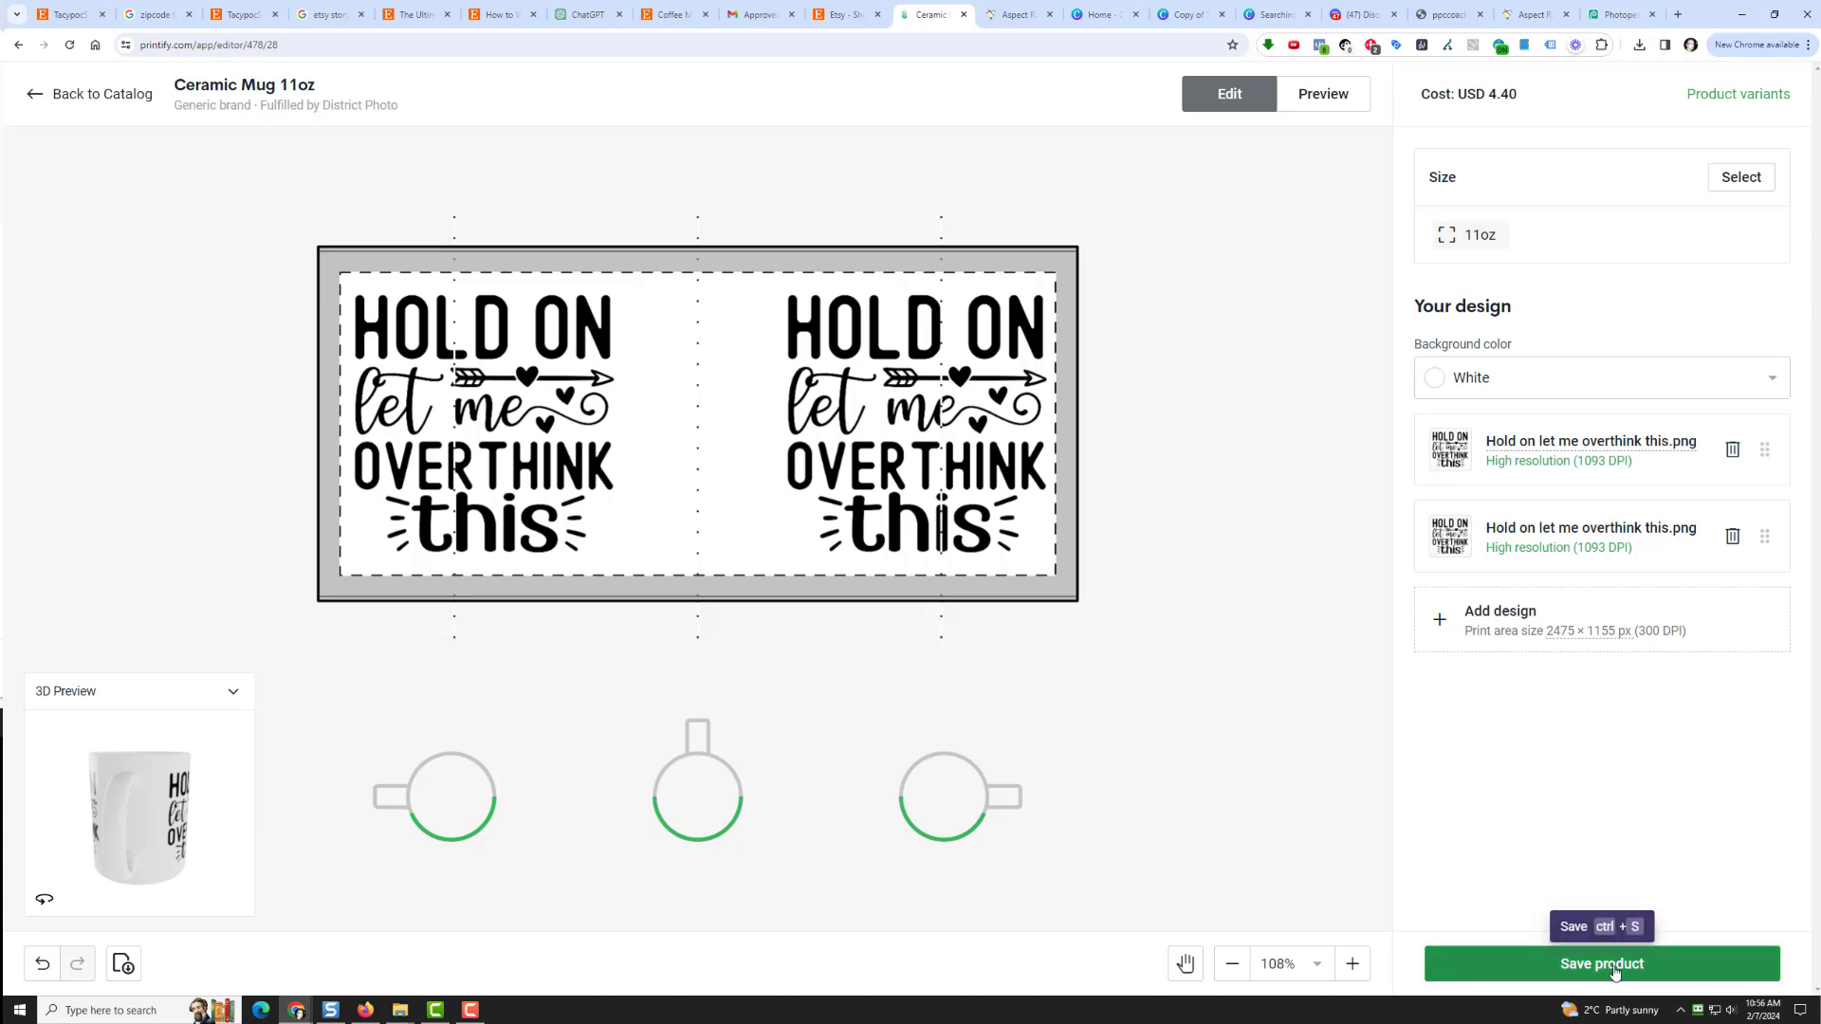
{"action": "left_click", "coordinate": [1612, 968]}
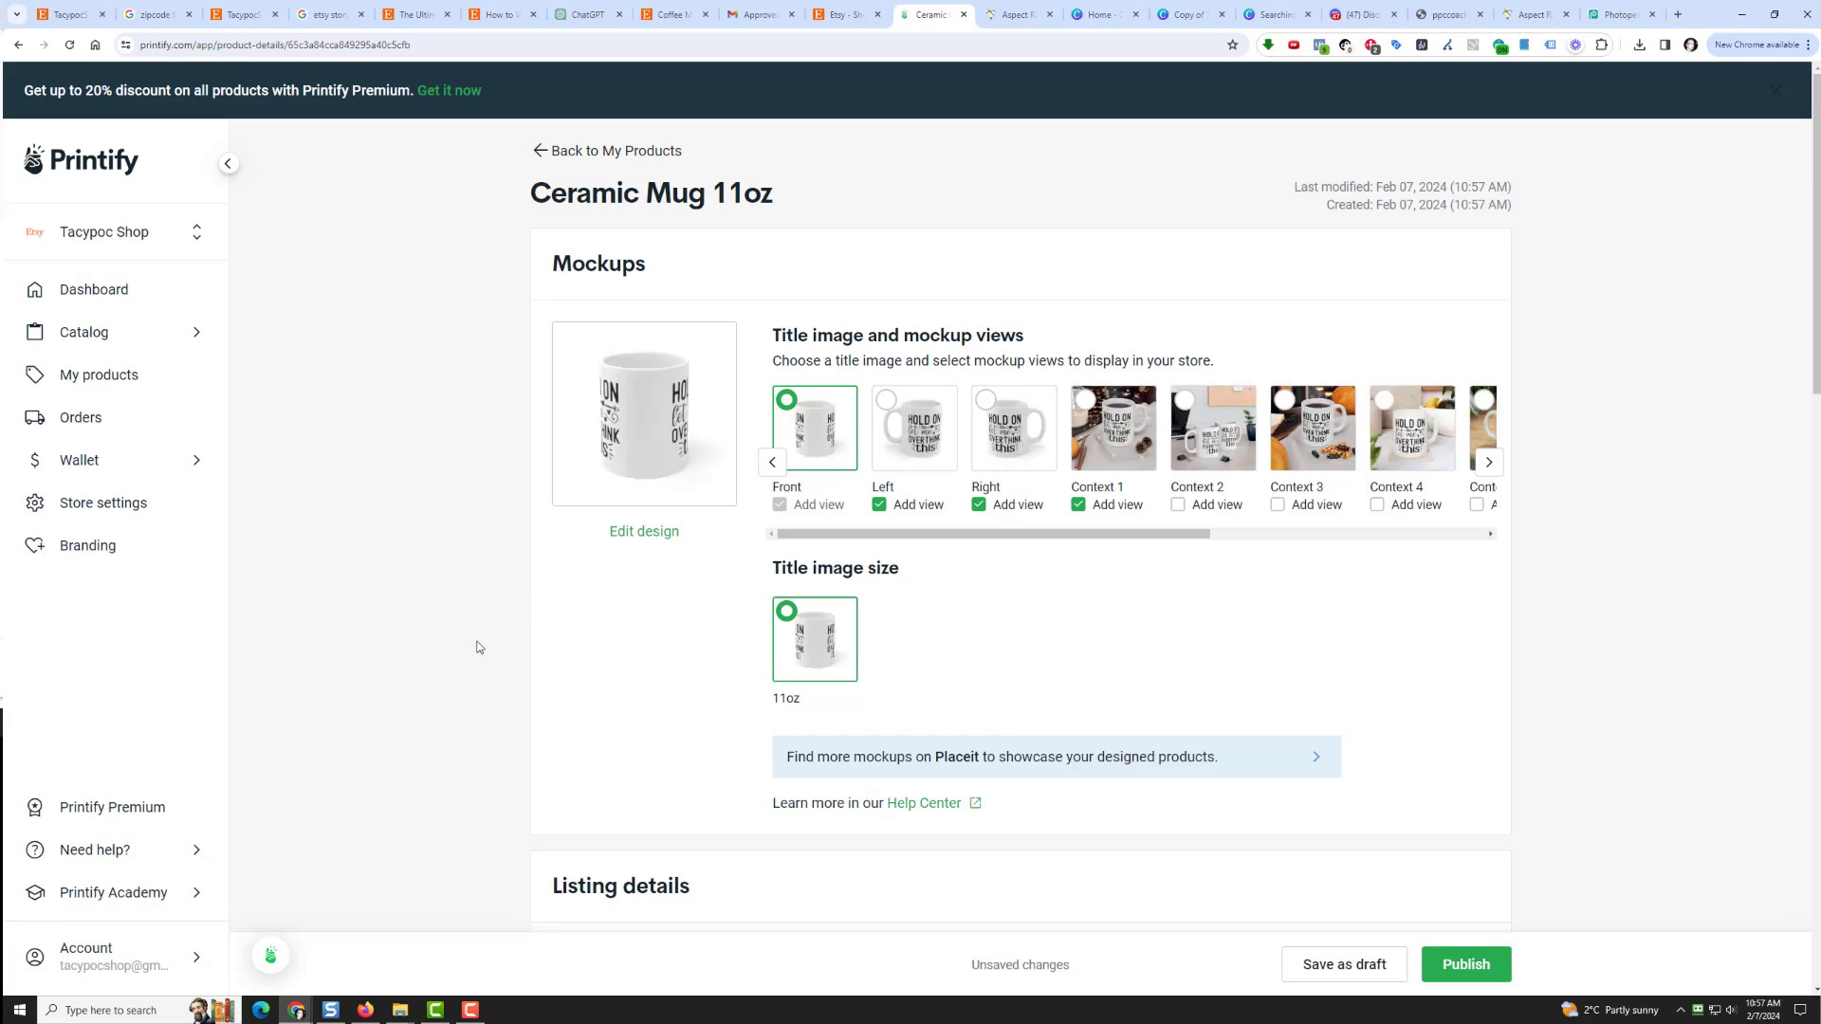
Keep the Front mockup as the title image and assign the "Coffee Mug Shipping: 1-3 days" shipping profile
{"action": "left_click", "coordinate": [786, 405]}
{"action": "scroll", "coordinate": [379, 699], "scroll_direction": "down", "scroll_amount": 5}
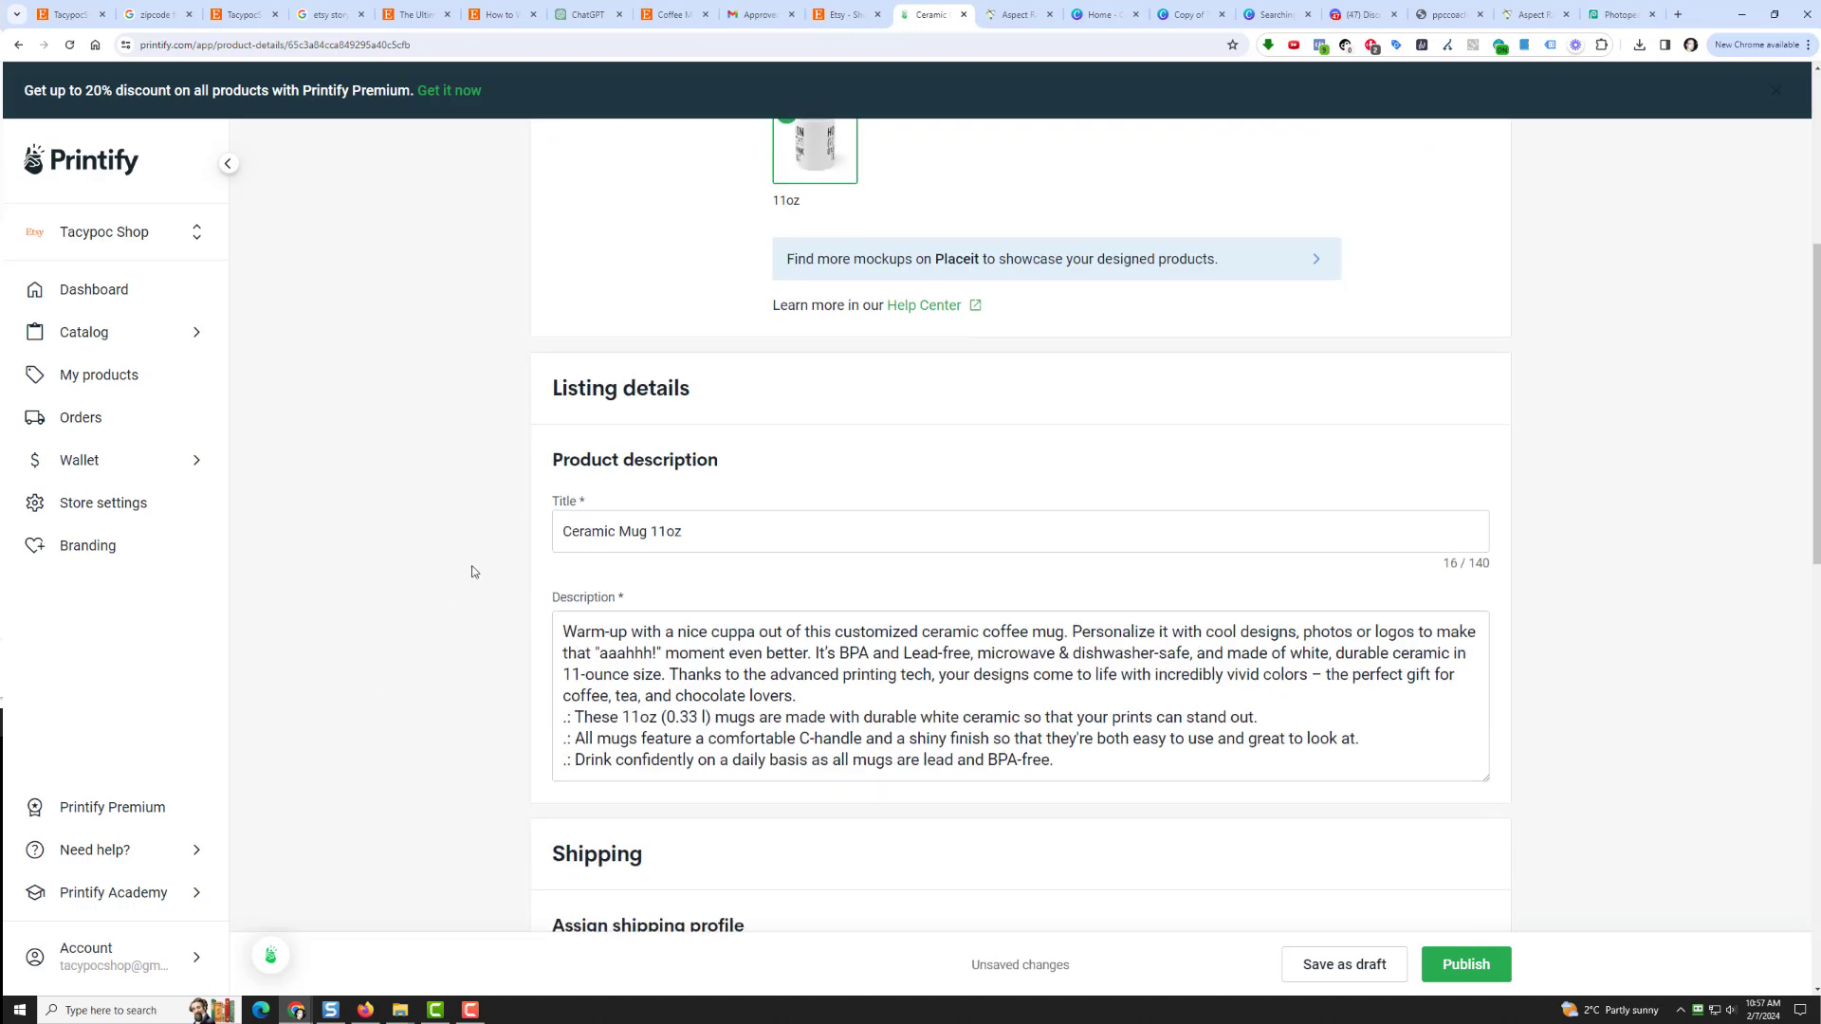
{"action": "scroll", "coordinate": [484, 567], "scroll_direction": "down", "scroll_amount": 3}
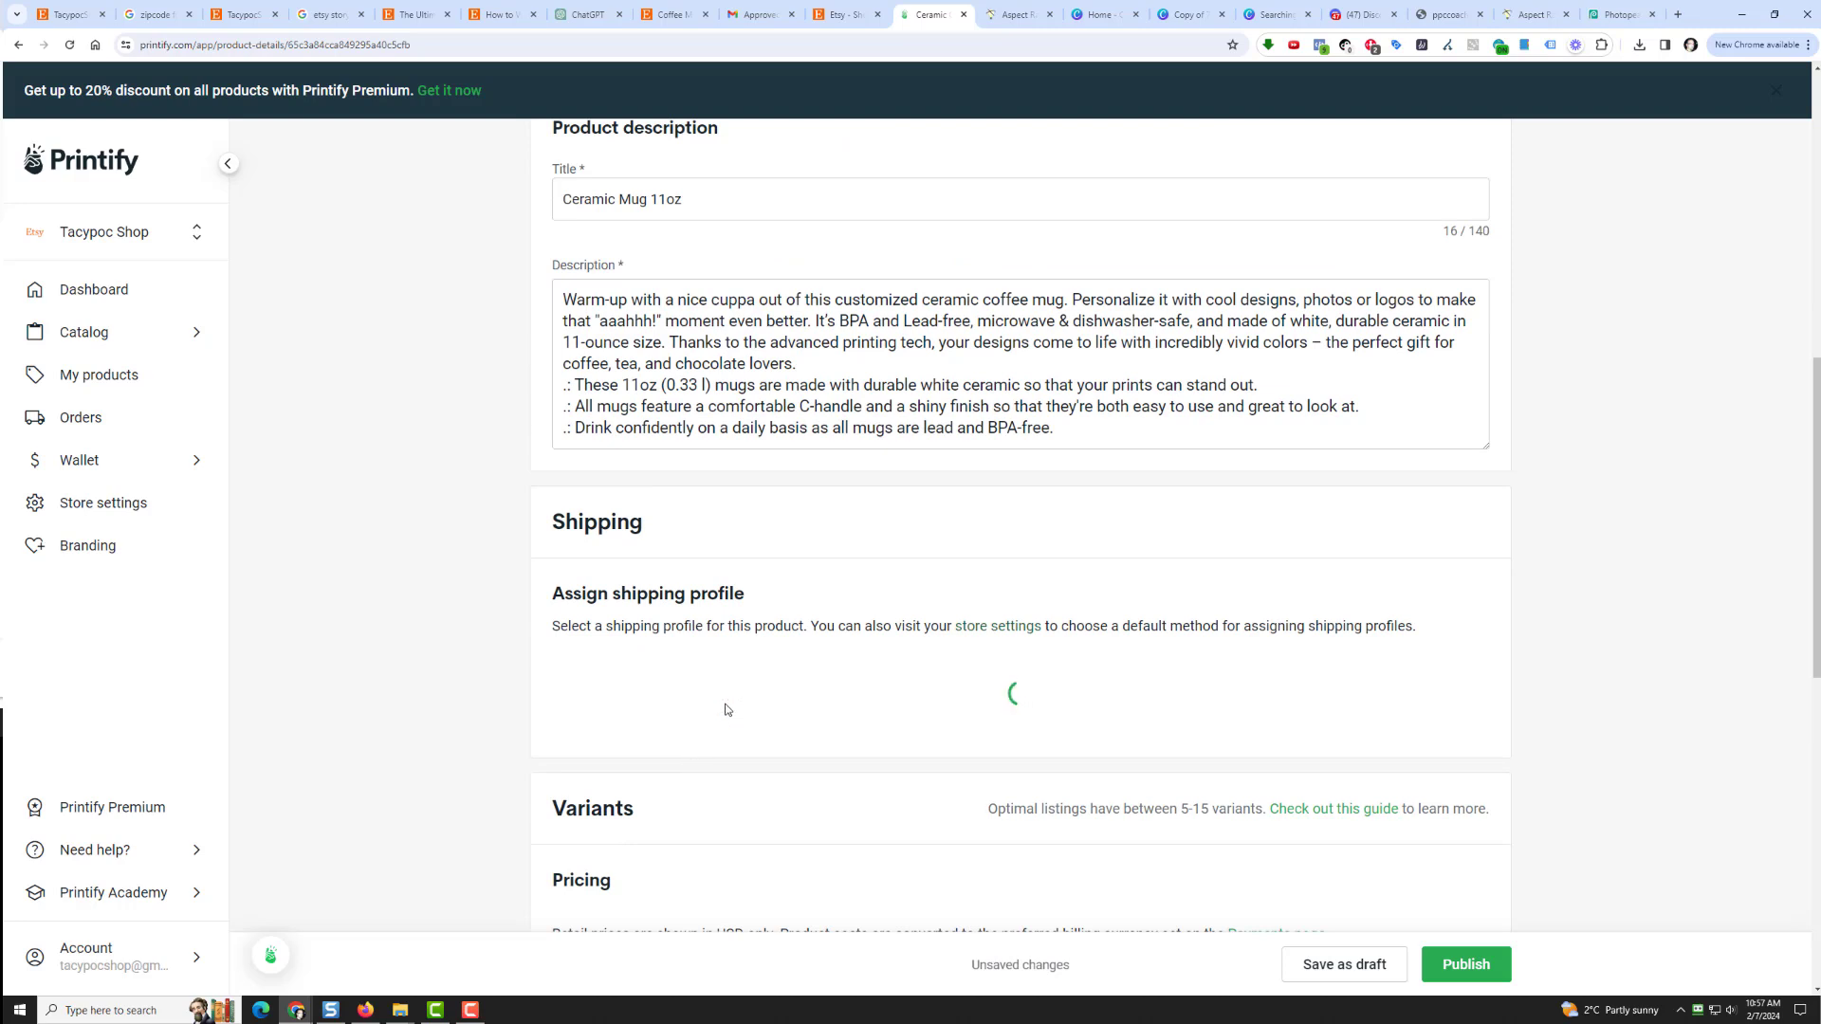
{"action": "left_click", "coordinate": [1270, 702]}
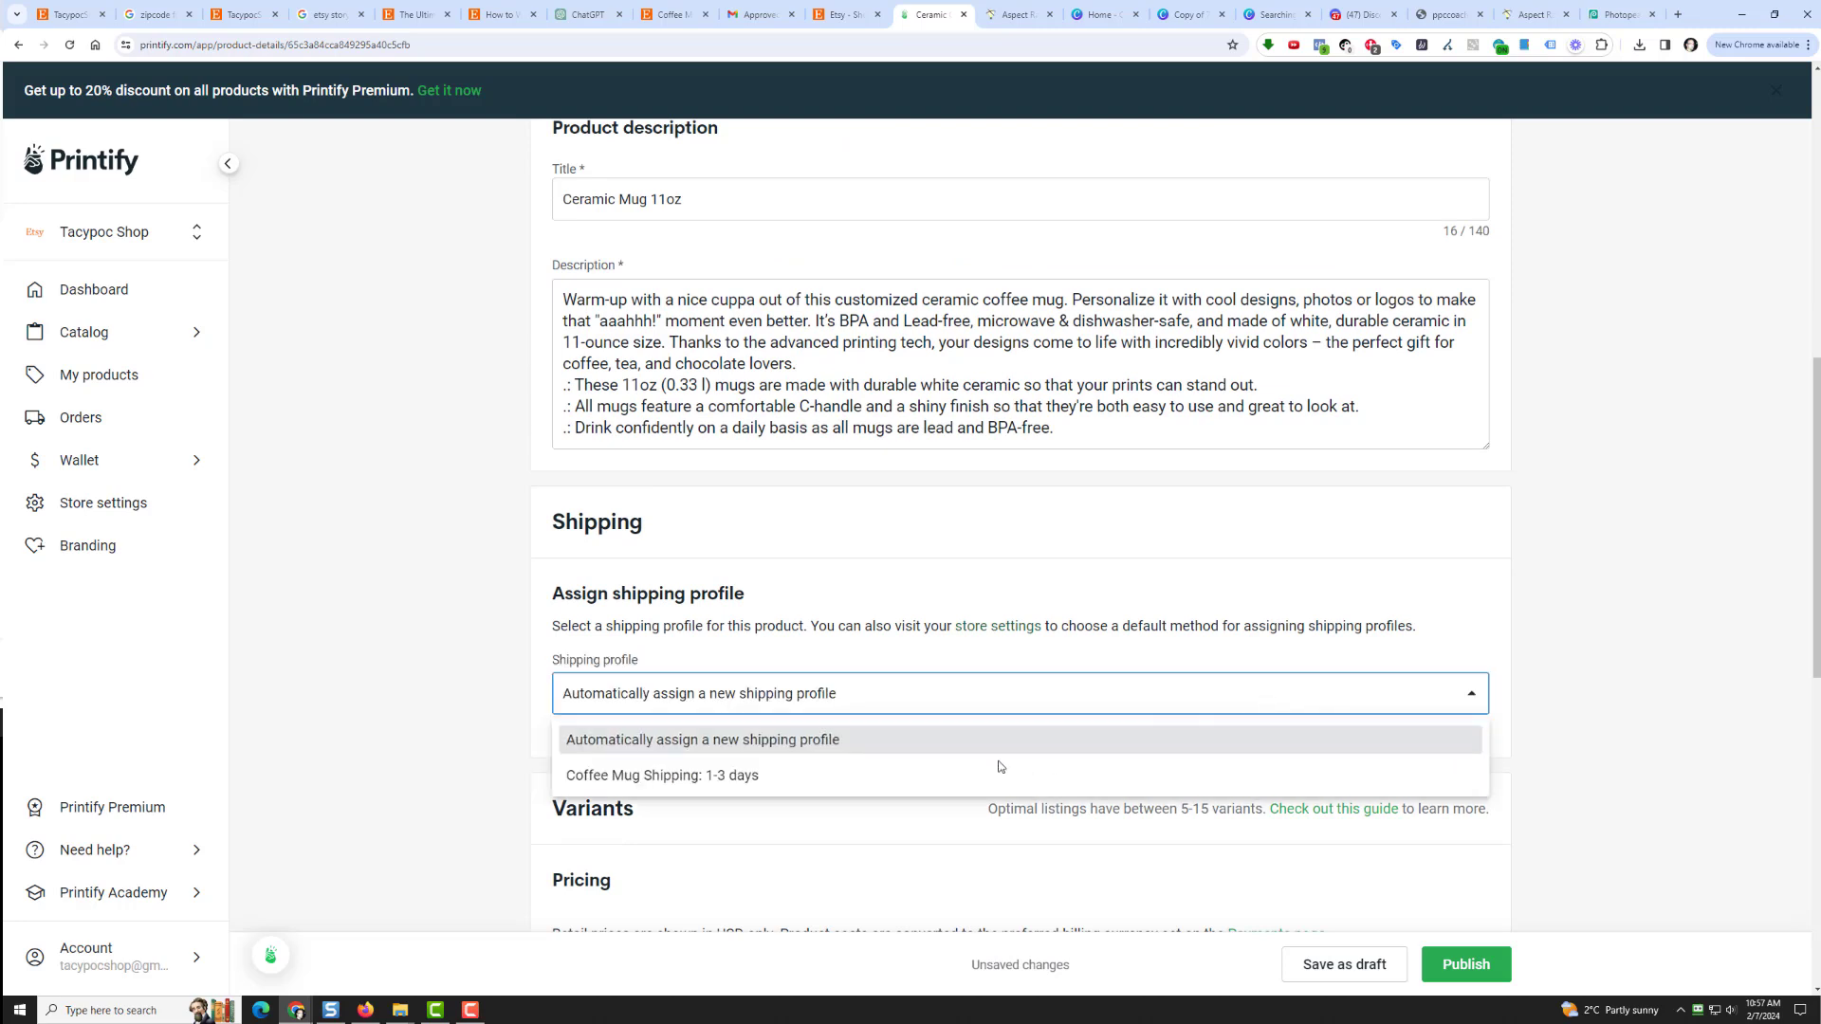
{"action": "left_click", "coordinate": [908, 775]}
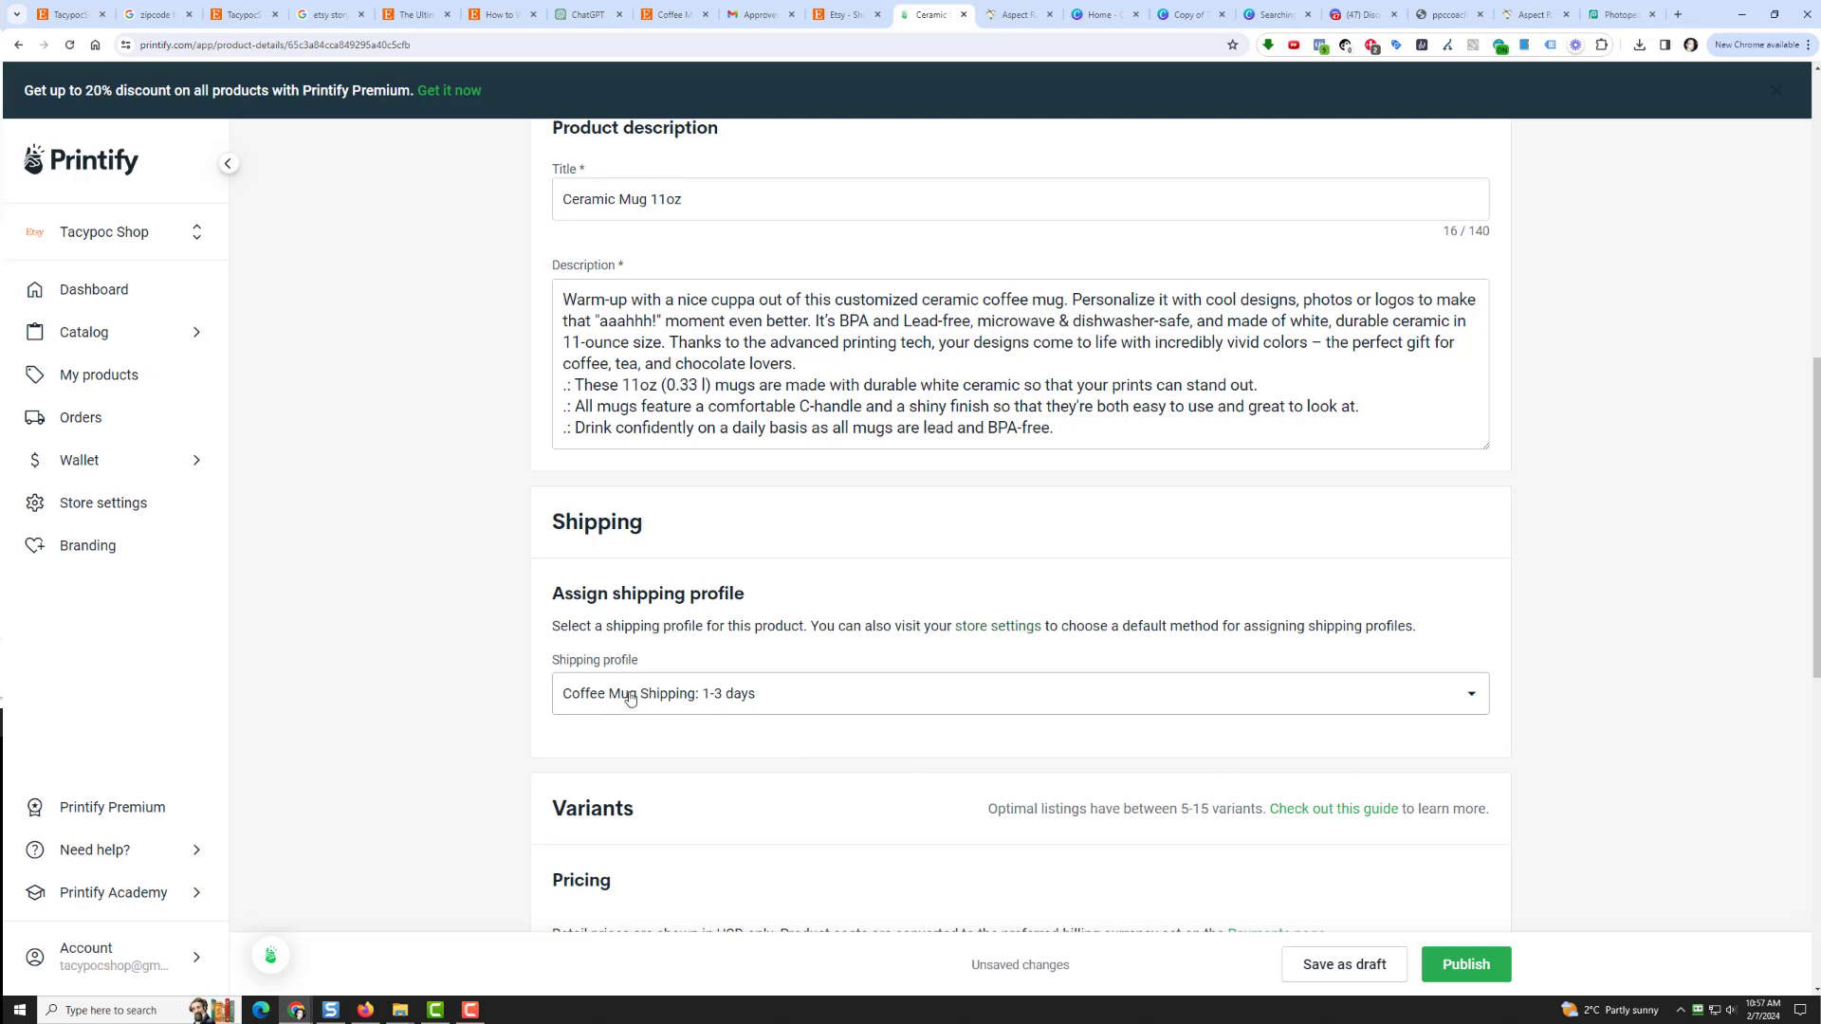
{"action": "left_click", "coordinate": [726, 697]}
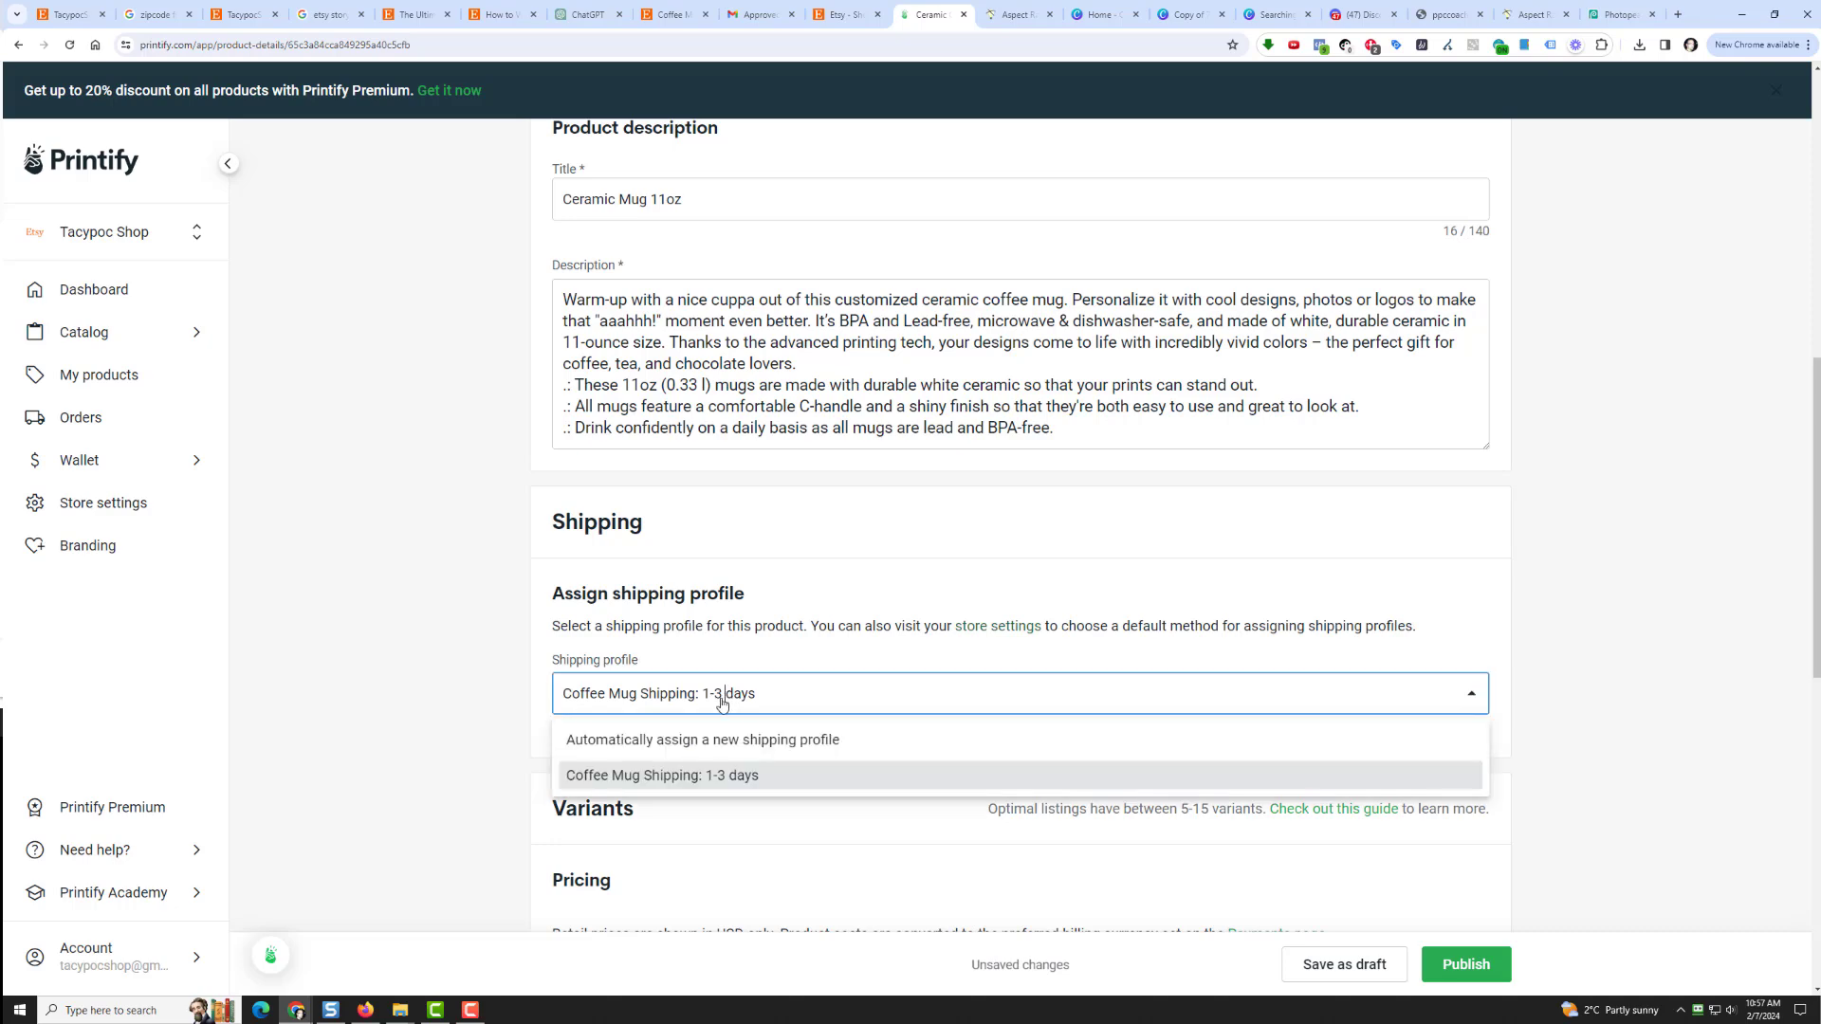
{"action": "left_click", "coordinate": [712, 776]}
Review the pricing and publishing settings and publish the mug to the connected Etsy store
{"action": "scroll", "coordinate": [508, 733], "scroll_direction": "down", "scroll_amount": 5}
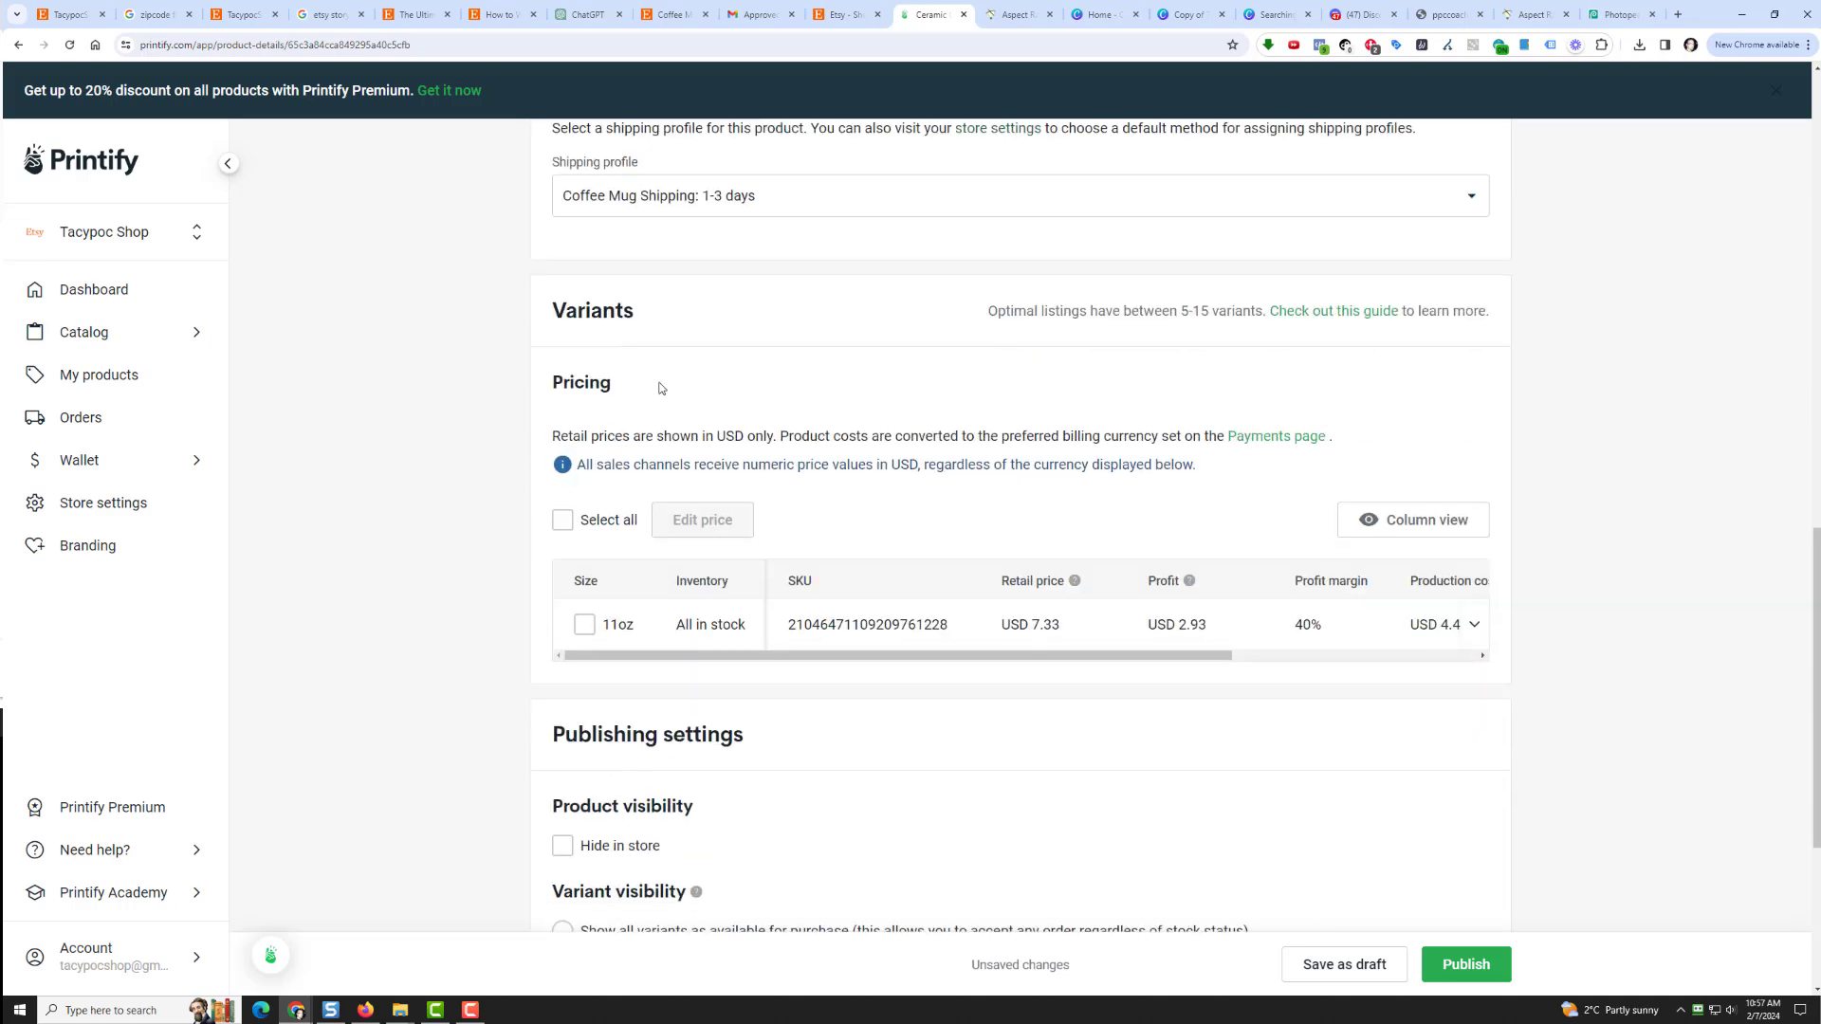
{"action": "scroll", "coordinate": [651, 547], "scroll_direction": "down", "scroll_amount": 3}
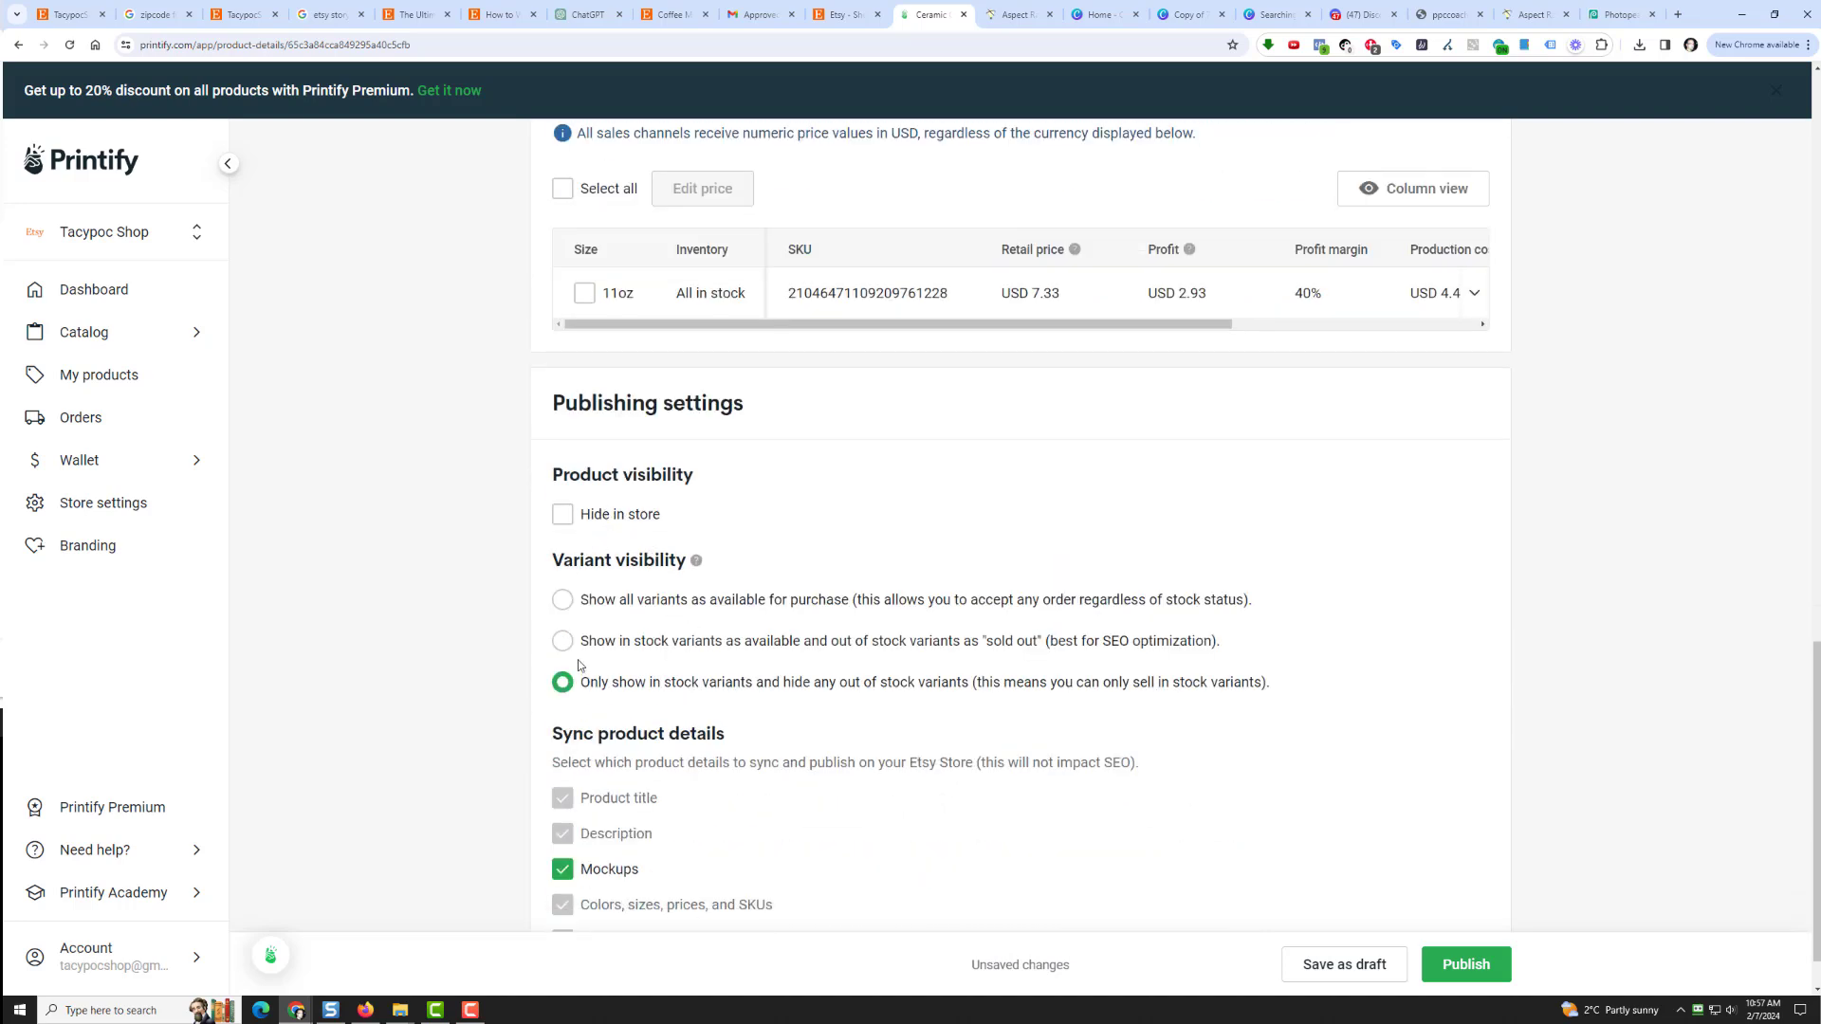
{"action": "scroll", "coordinate": [529, 698], "scroll_direction": "down", "scroll_amount": 1}
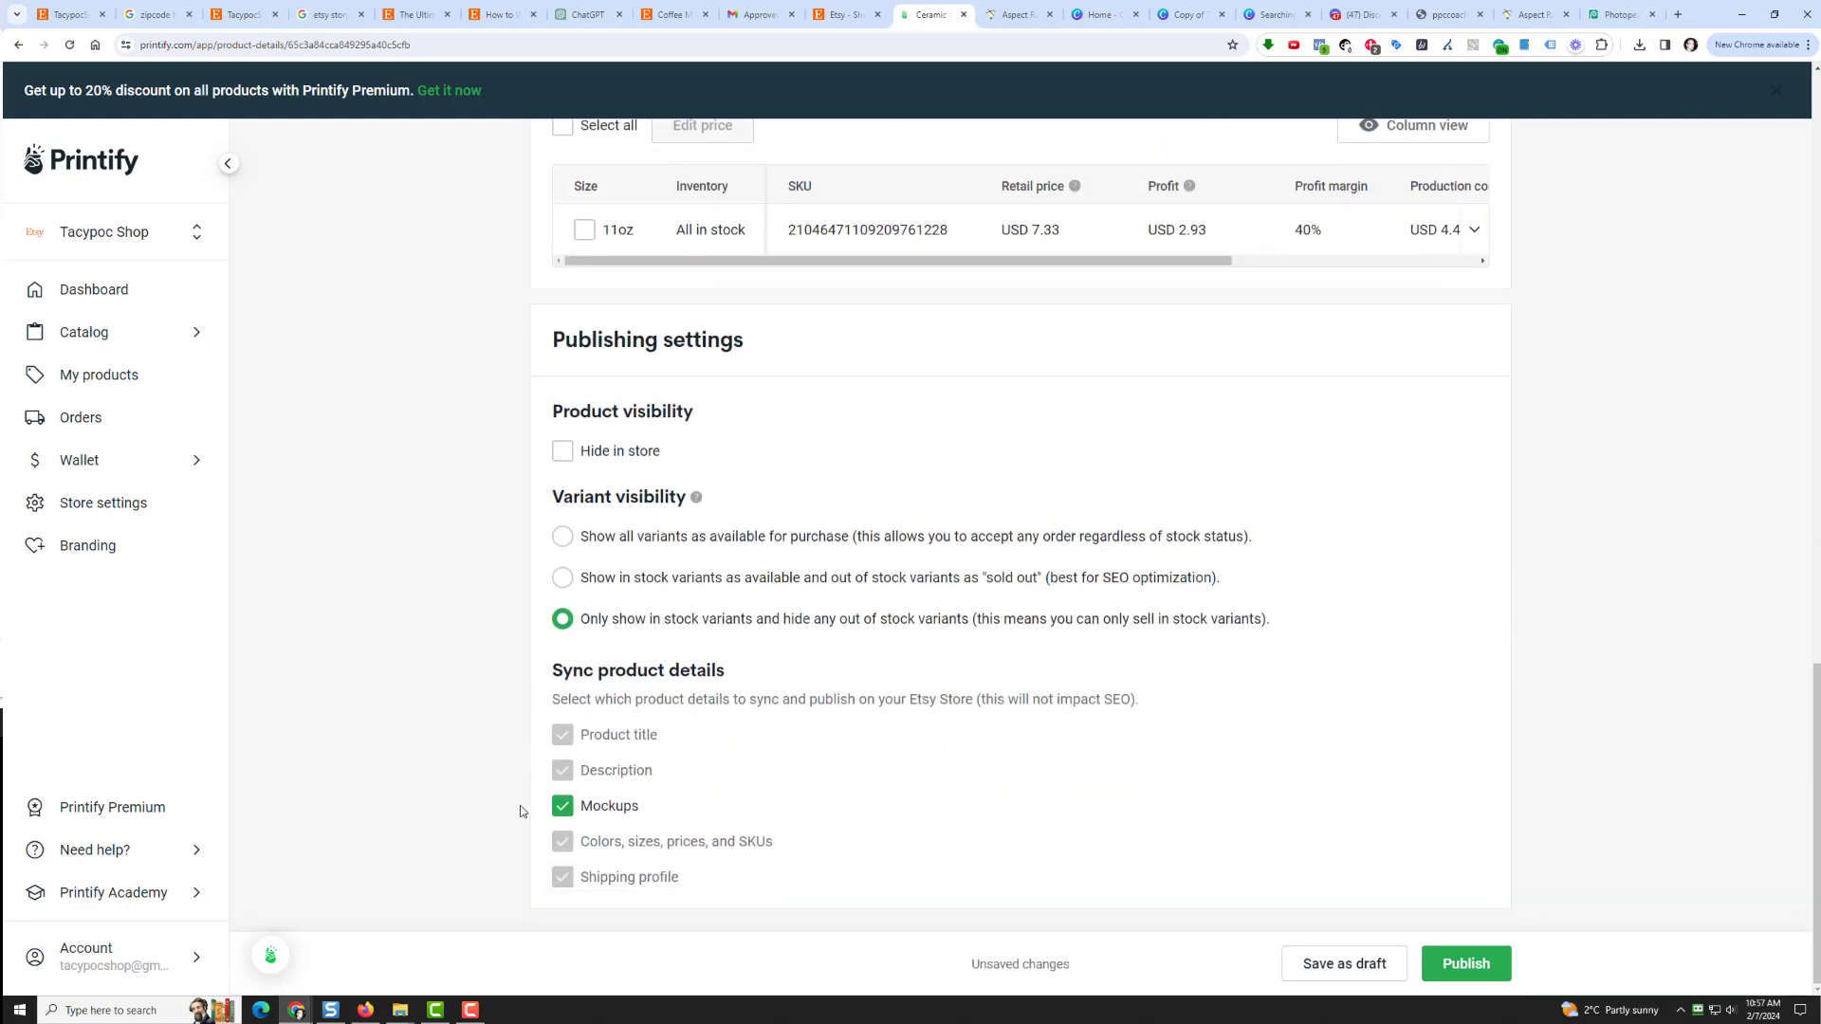
{"action": "left_click", "coordinate": [1465, 965]}
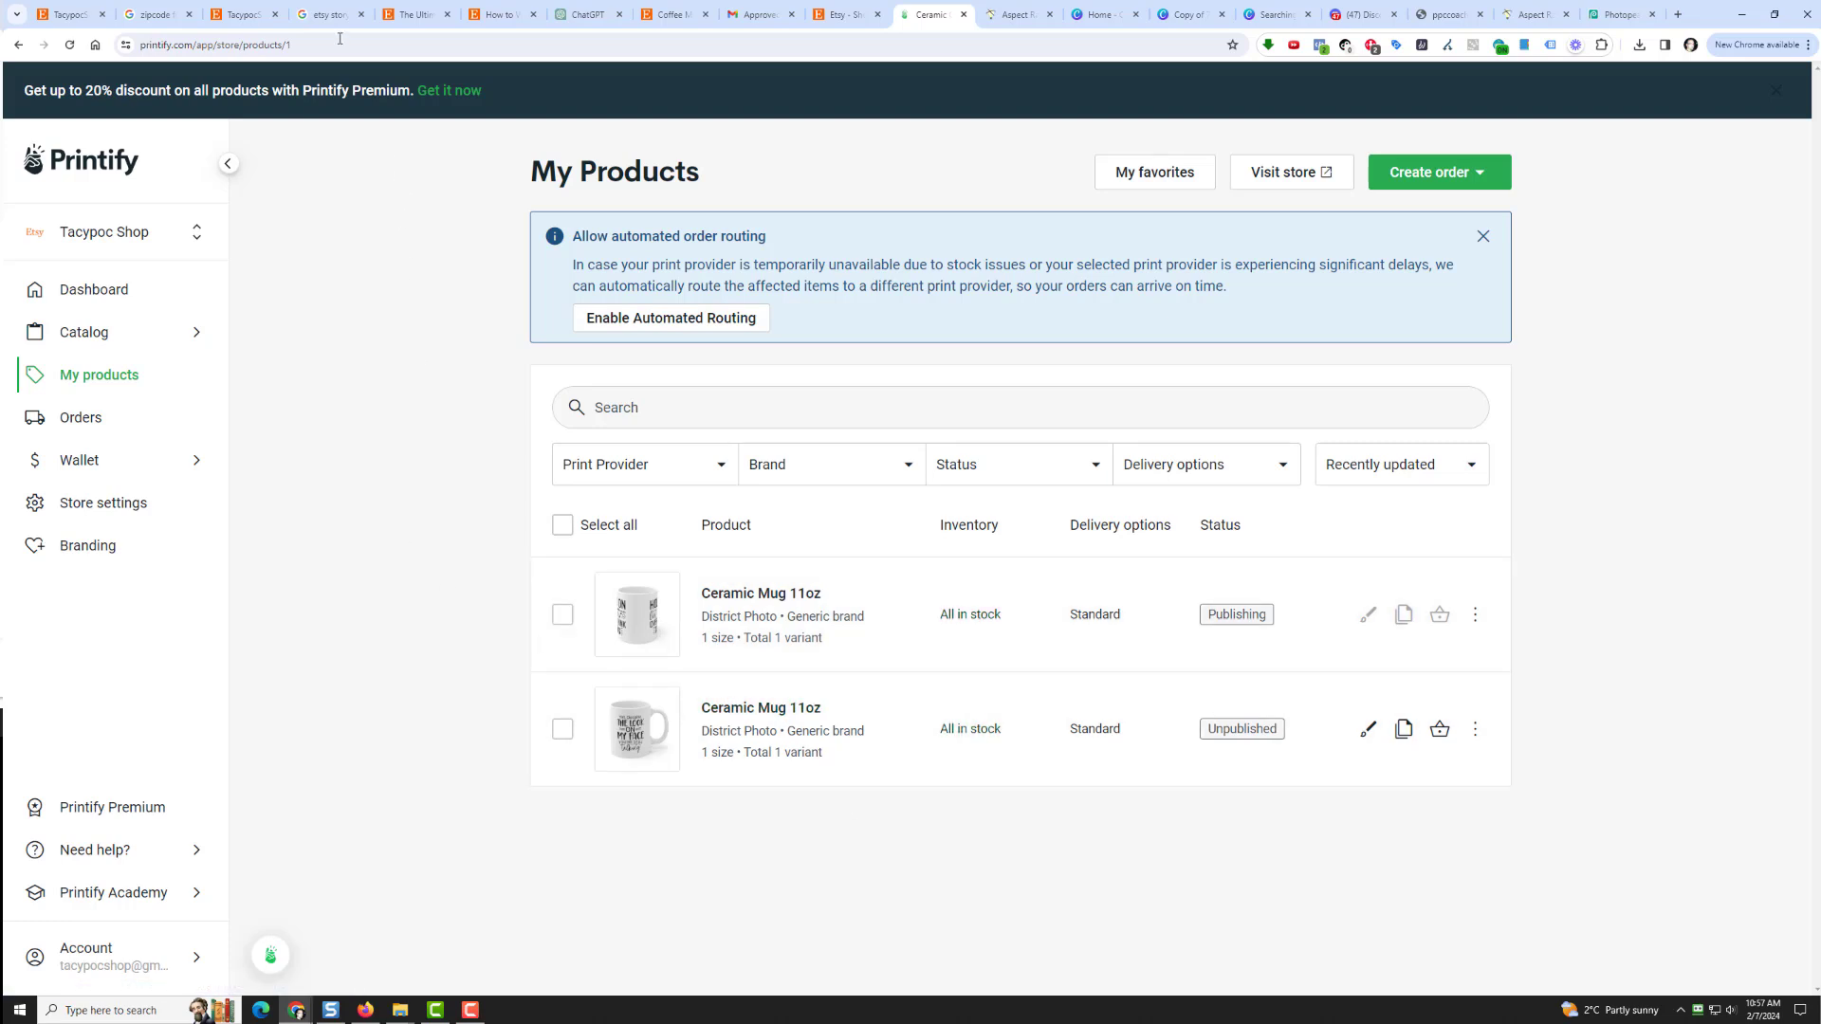
Switch to Etsy Shop Manager and open the shop's listings
{"action": "left_click", "coordinate": [72, 15]}
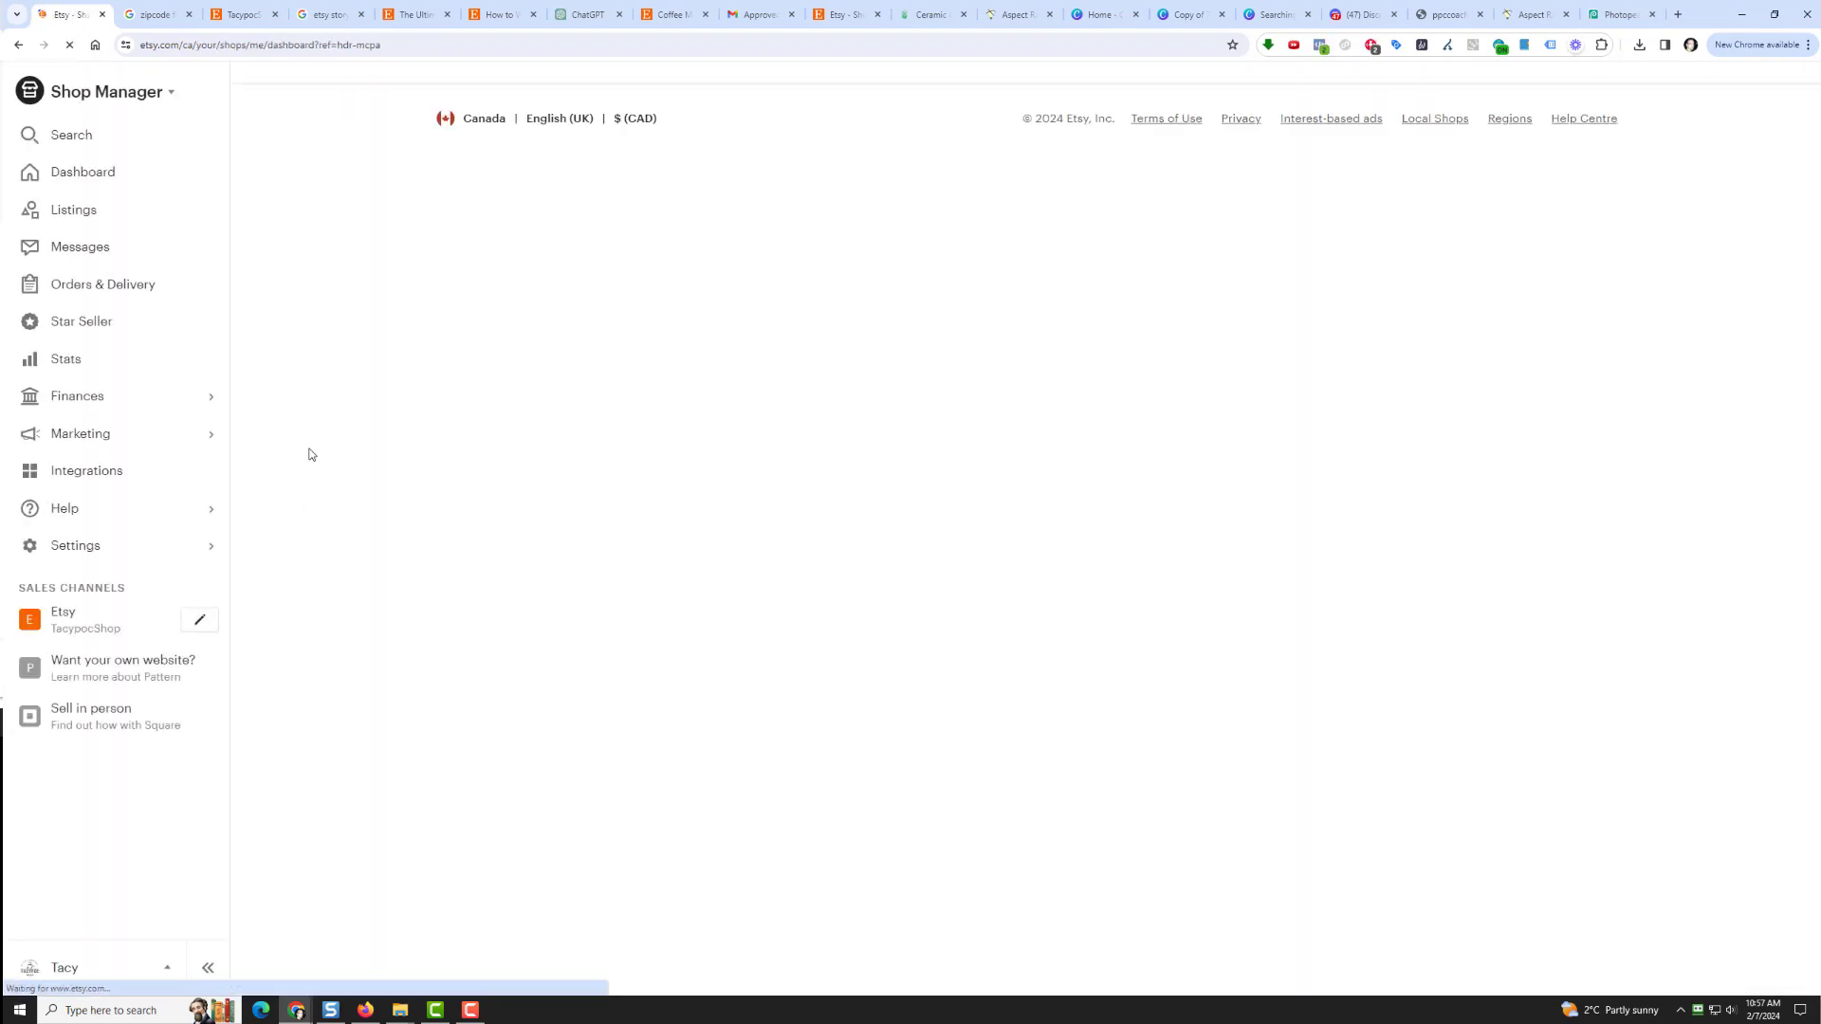
{"action": "left_click", "coordinate": [126, 212]}
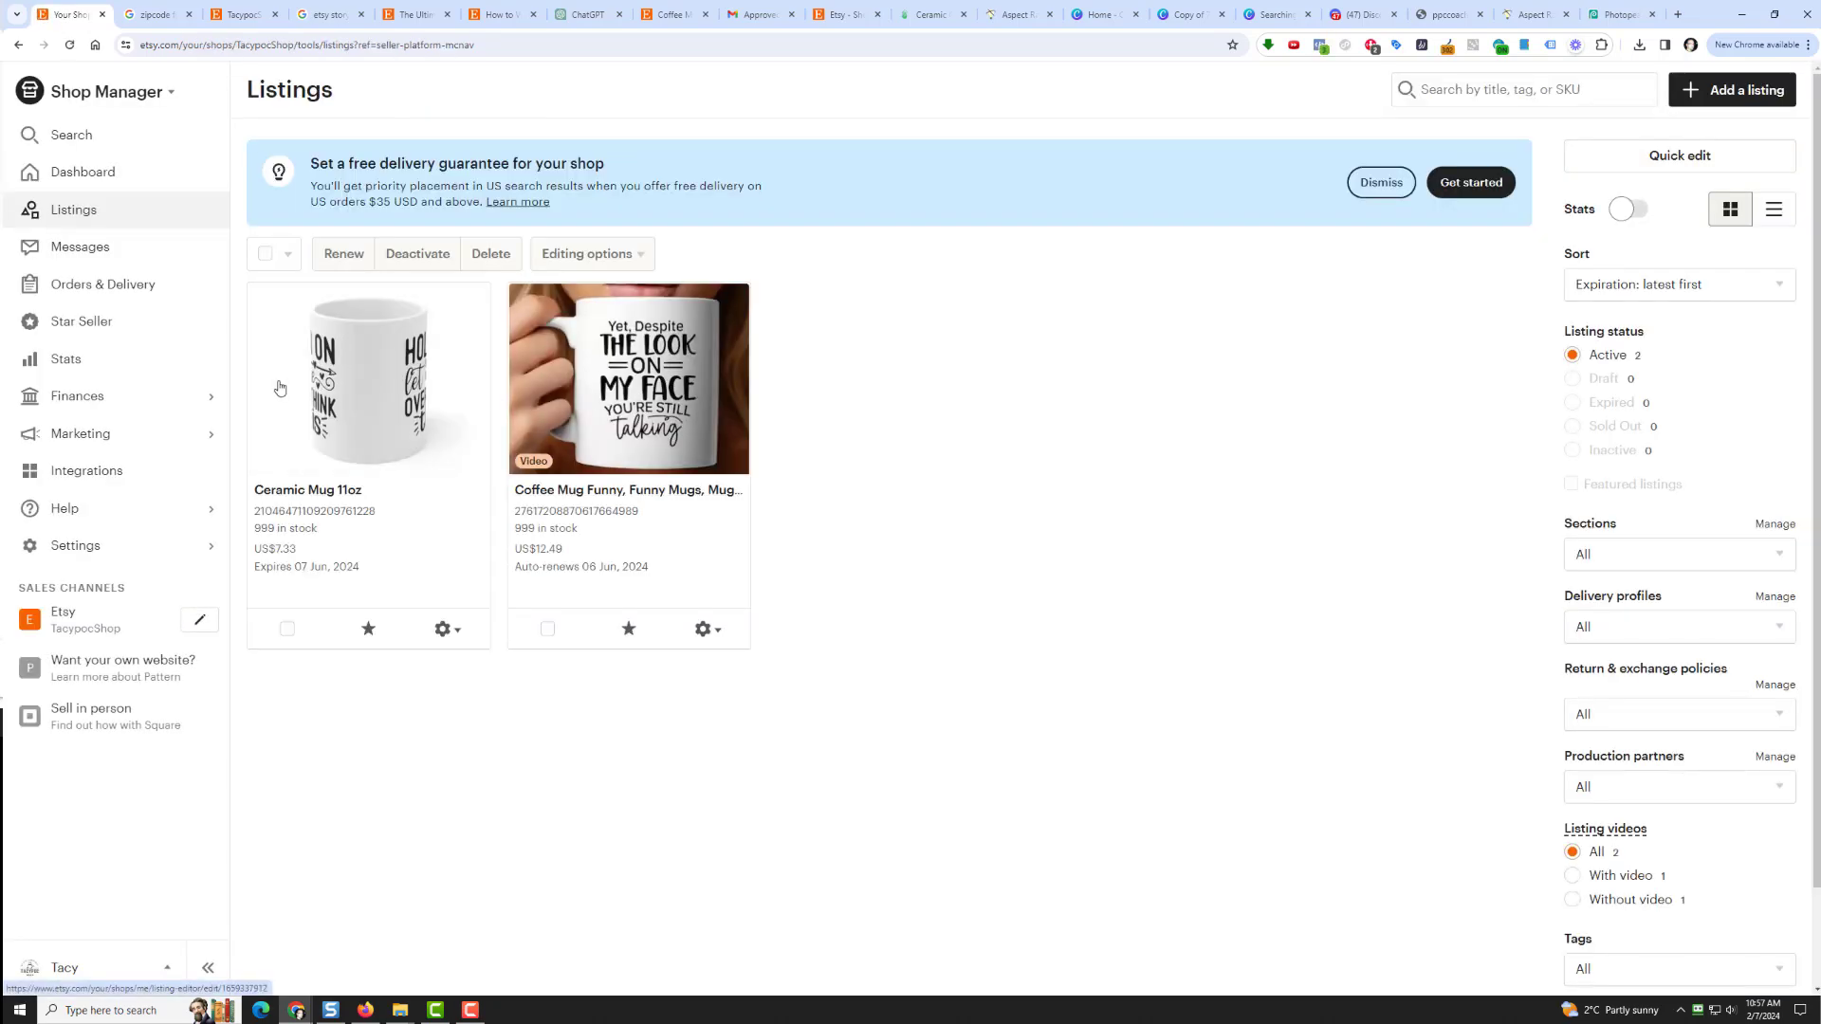
Open the "Ceramic Mug 11oz" listing for editing
{"action": "left_click", "coordinate": [461, 629]}
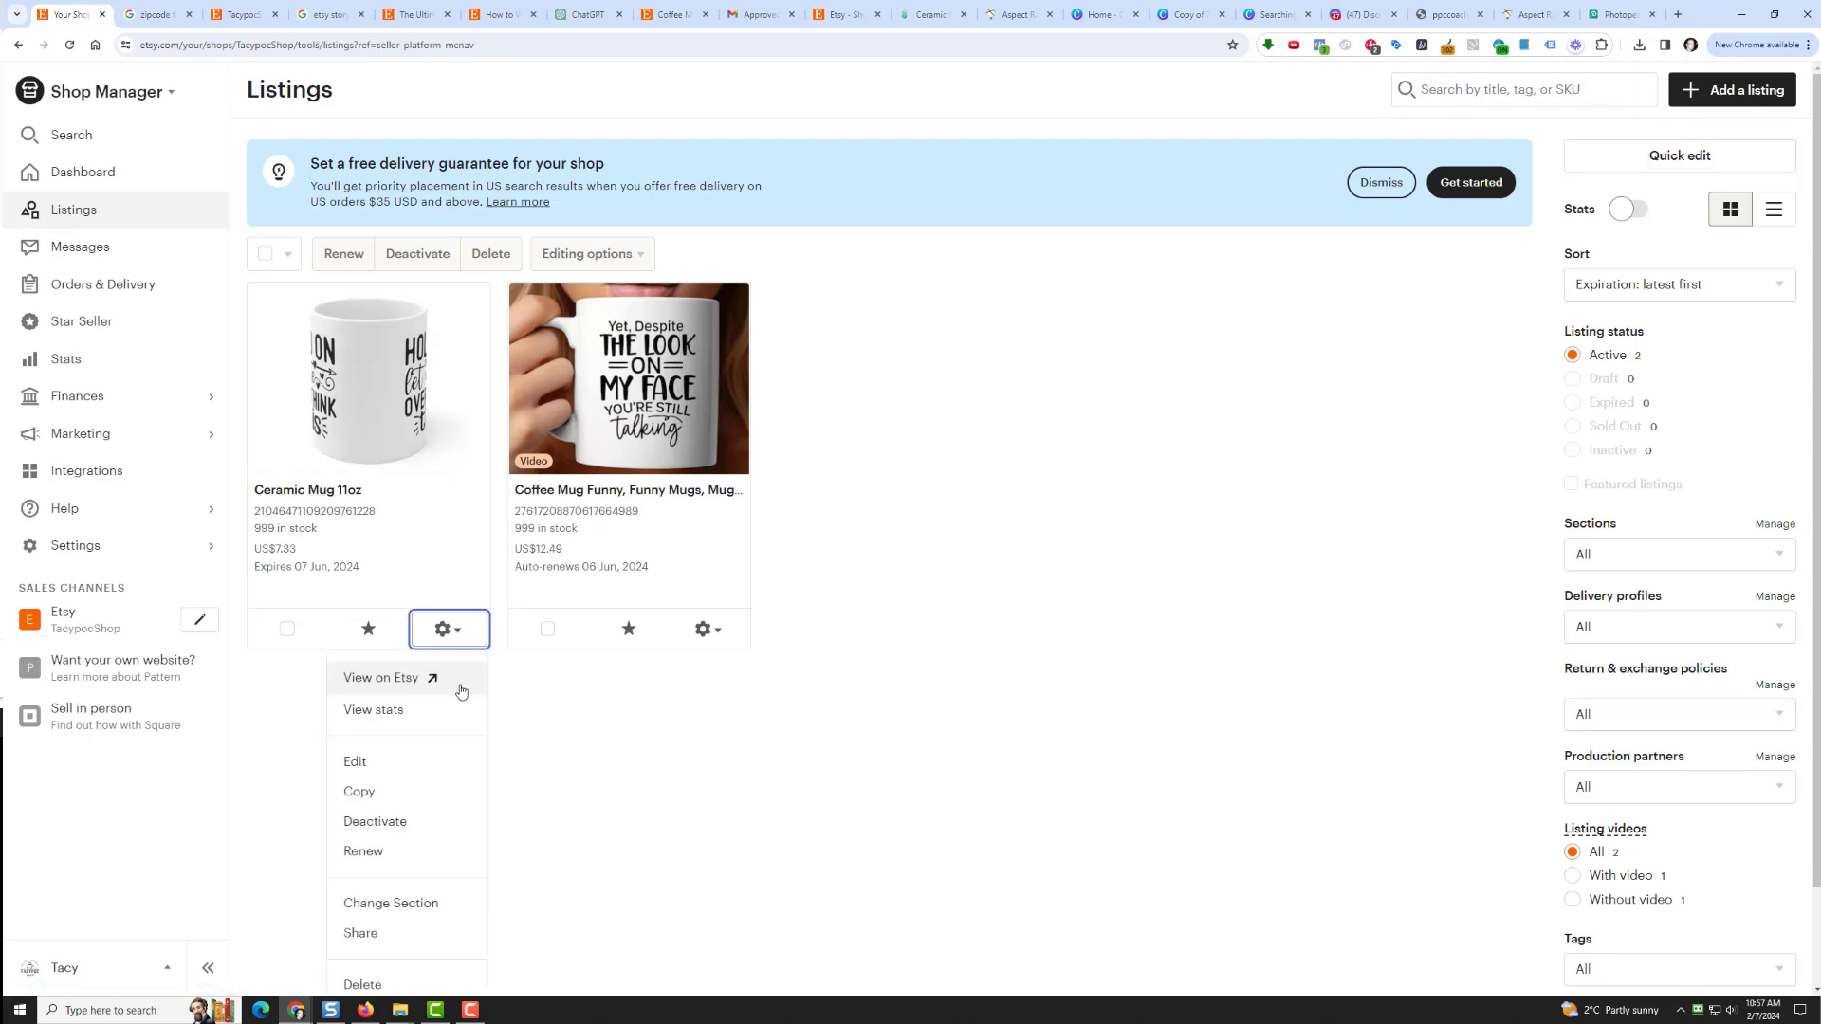
{"action": "left_click", "coordinate": [441, 707]}
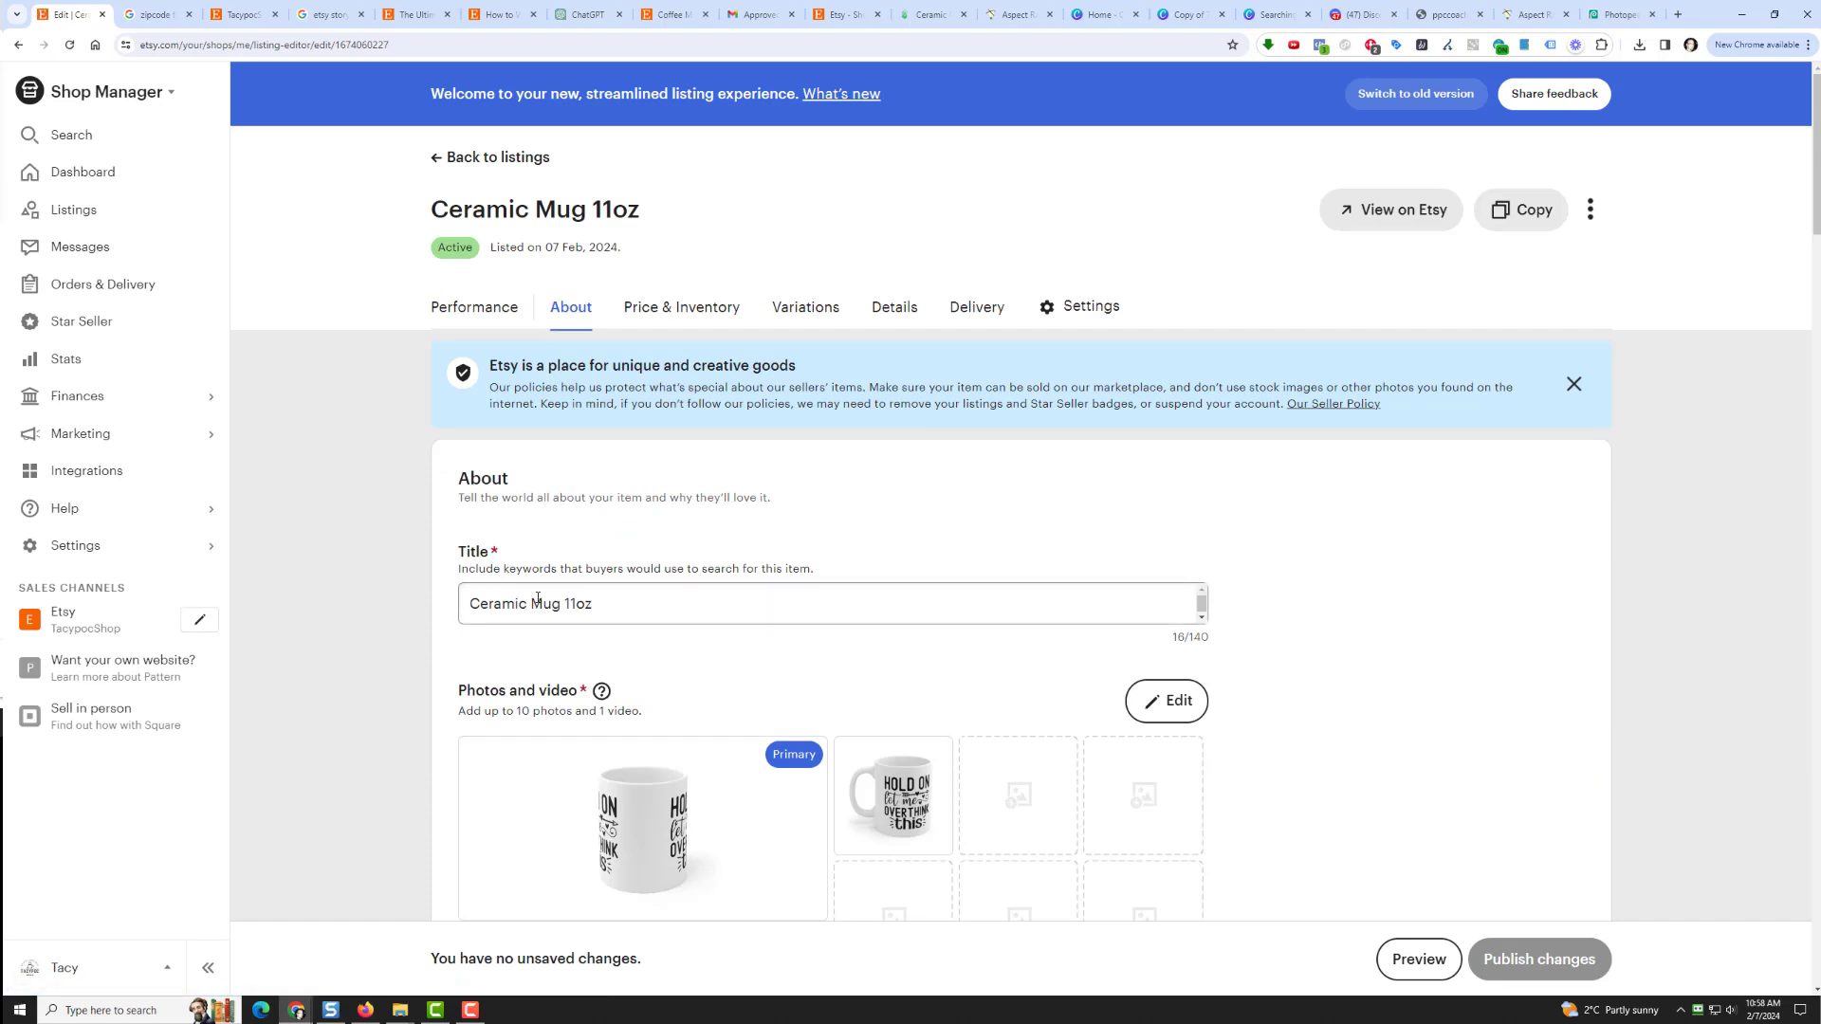
Open Google Sheets in a new browser tab, place it beside the listing's tab, and open "Tacypoc - Titles & Tags For Etsy"
{"action": "left_click", "coordinate": [158, 17]}
{"action": "left_click", "coordinate": [163, 44]}
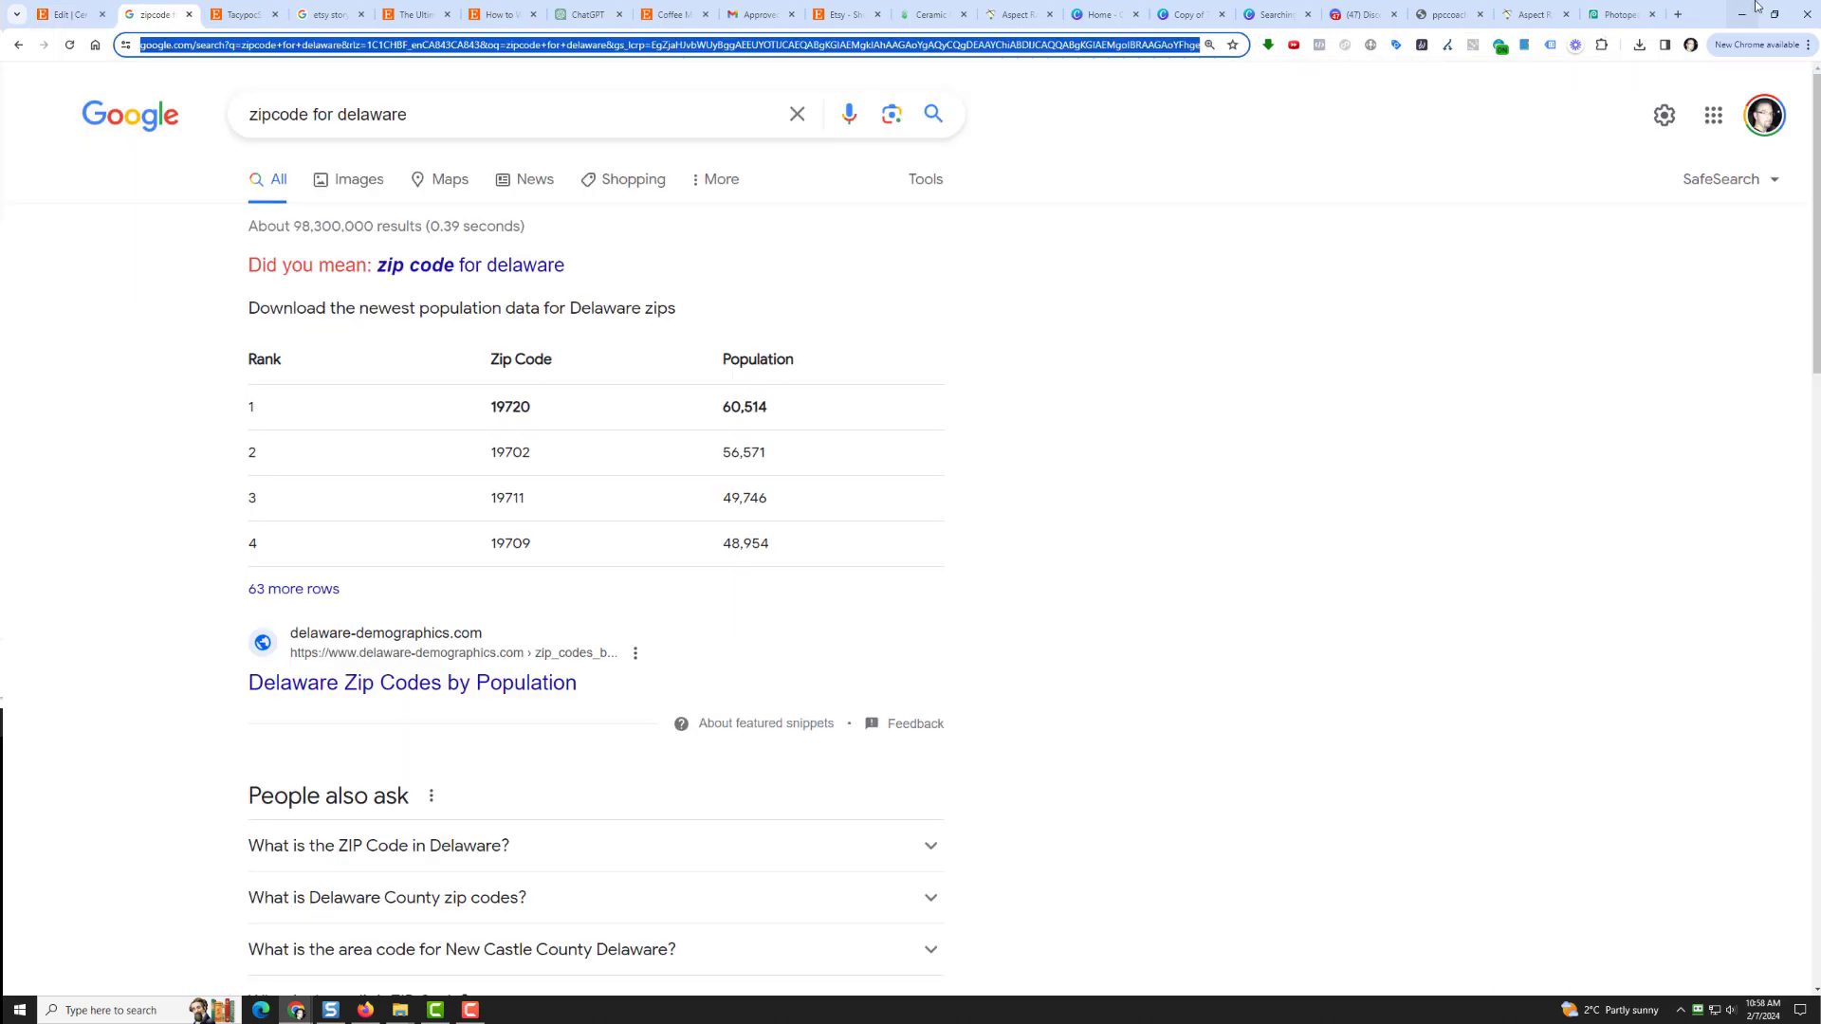
{"action": "left_click", "coordinate": [1678, 15]}
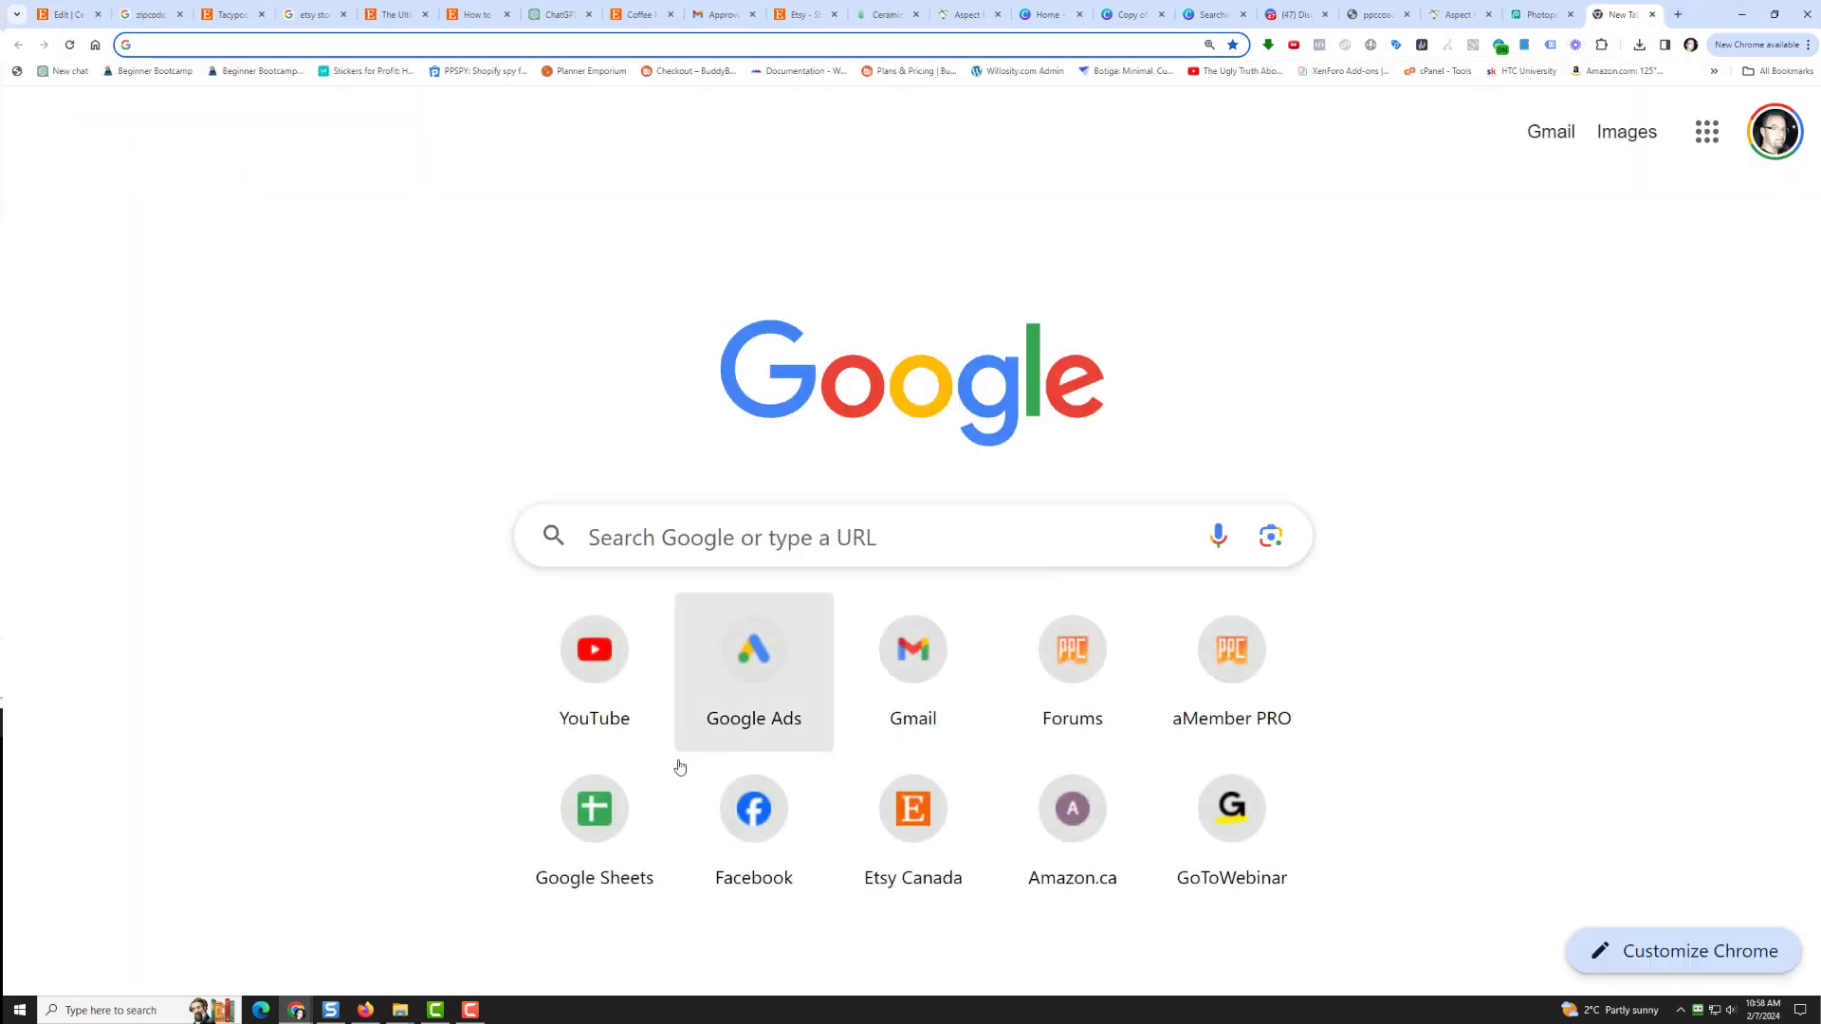
{"action": "left_click", "coordinate": [618, 851]}
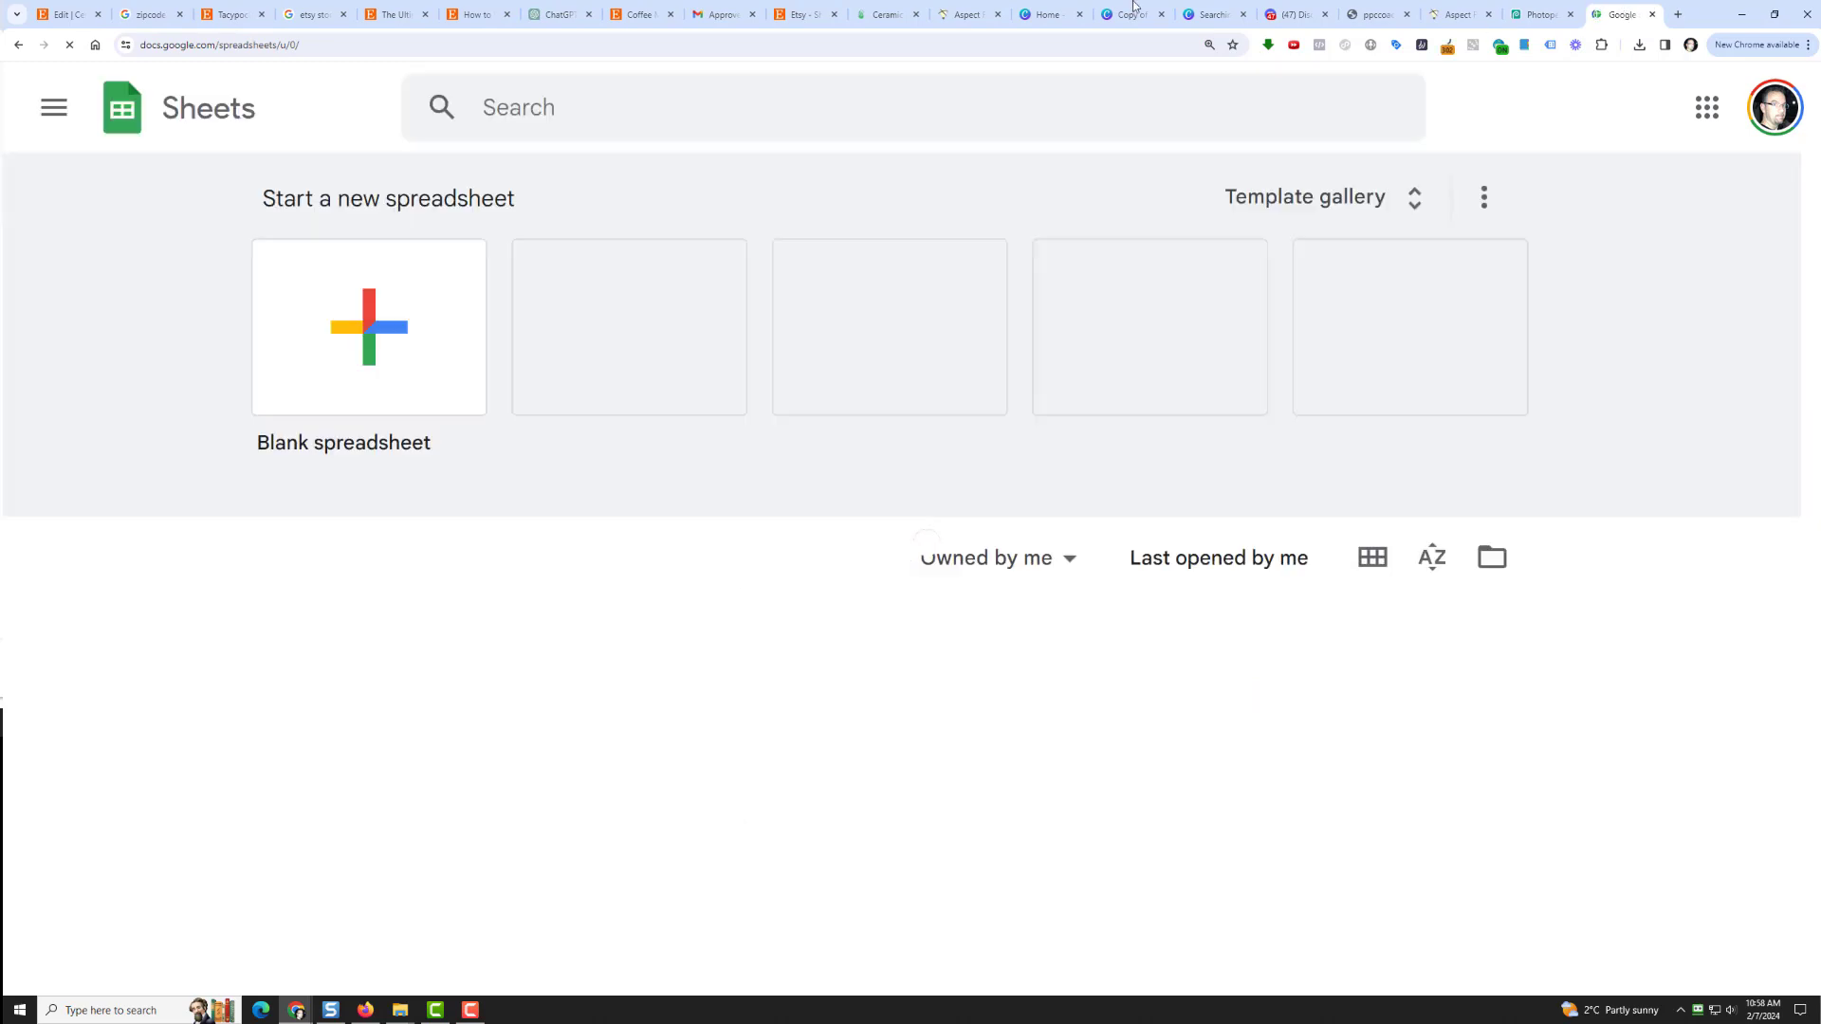
{"action": "left_click_drag", "start_coordinate": [1624, 15], "coordinate": [152, 11]}
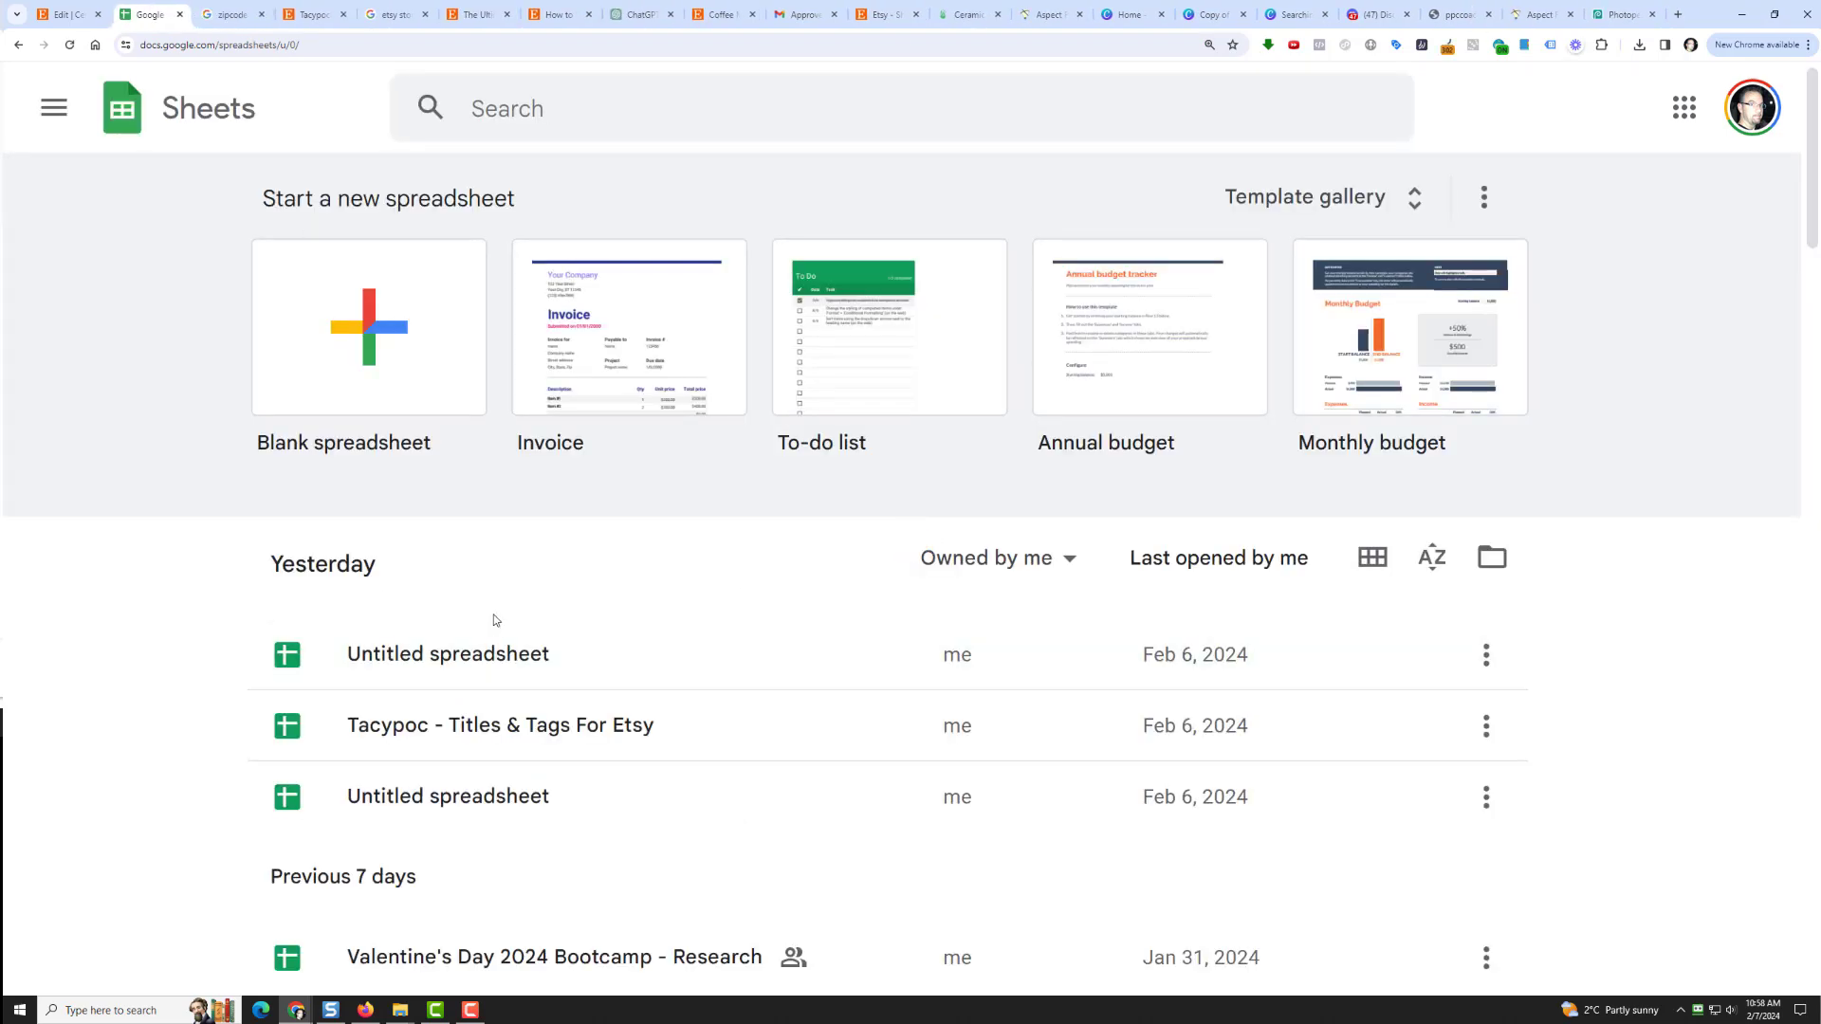
{"action": "left_click", "coordinate": [496, 732]}
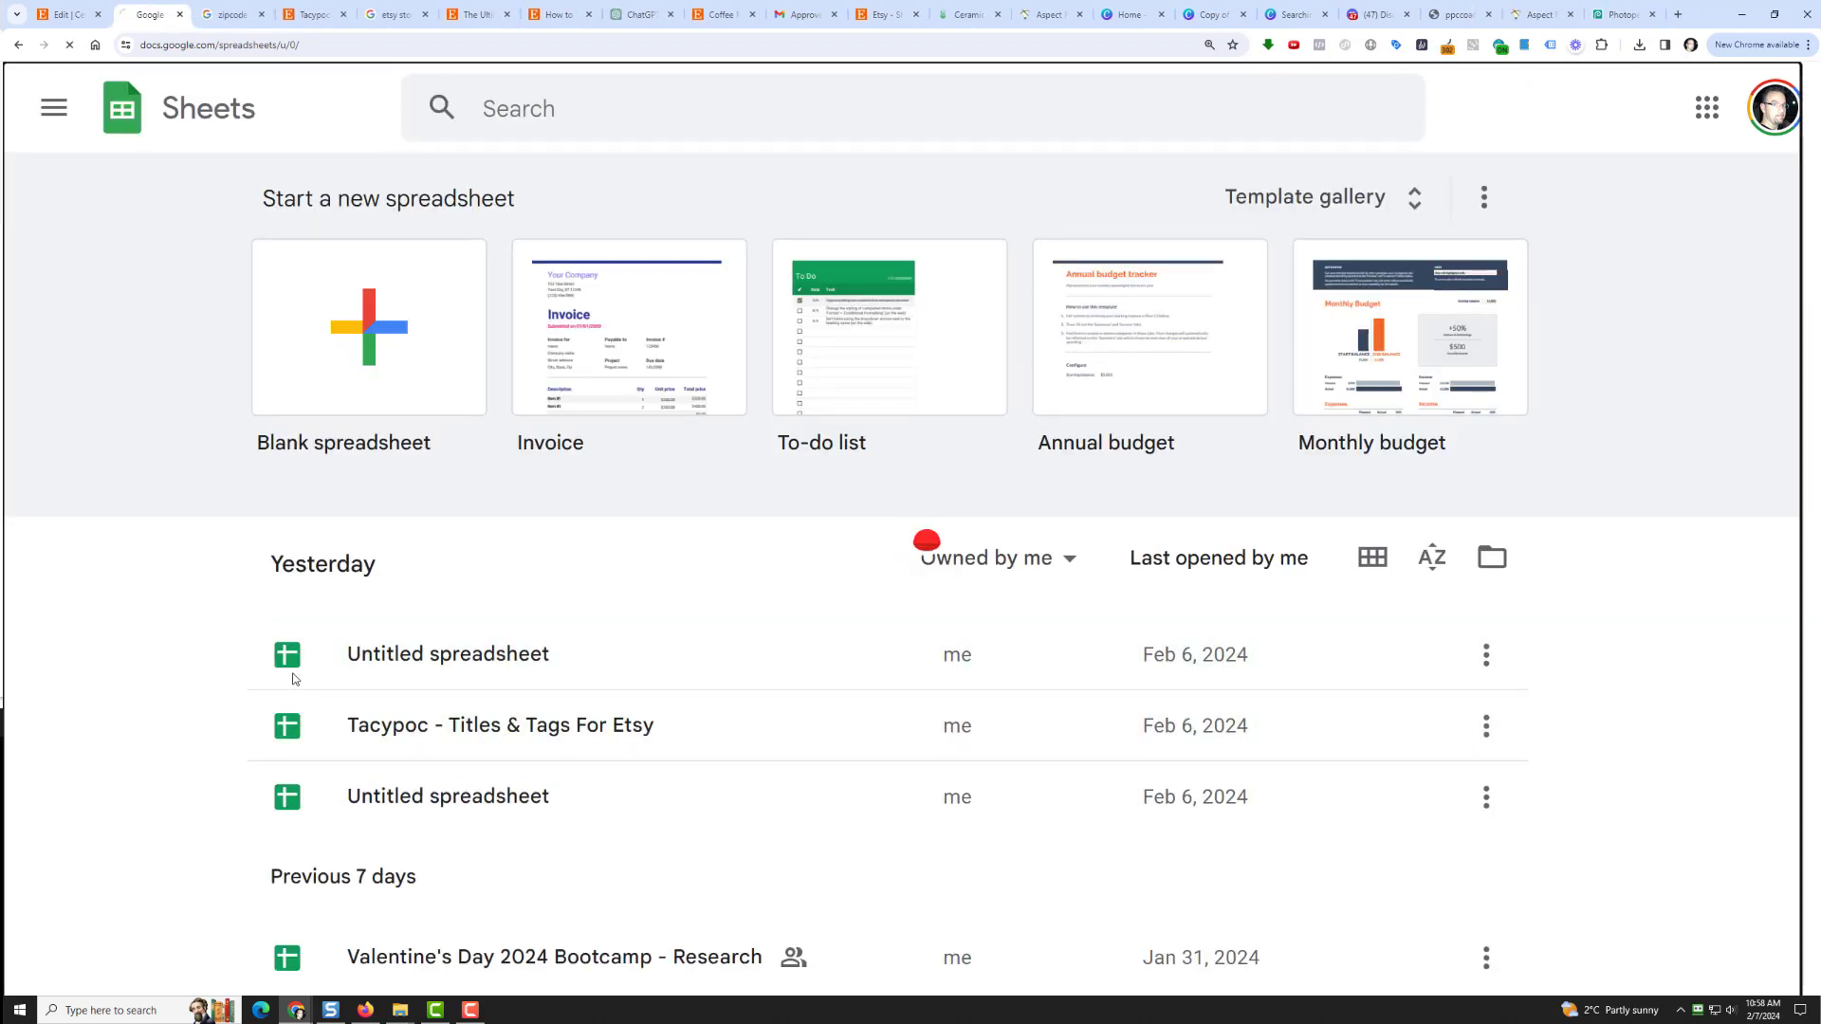
Randomize the order of the keywords in column A of the Funny sheet
{"action": "left_click", "coordinate": [143, 280]}
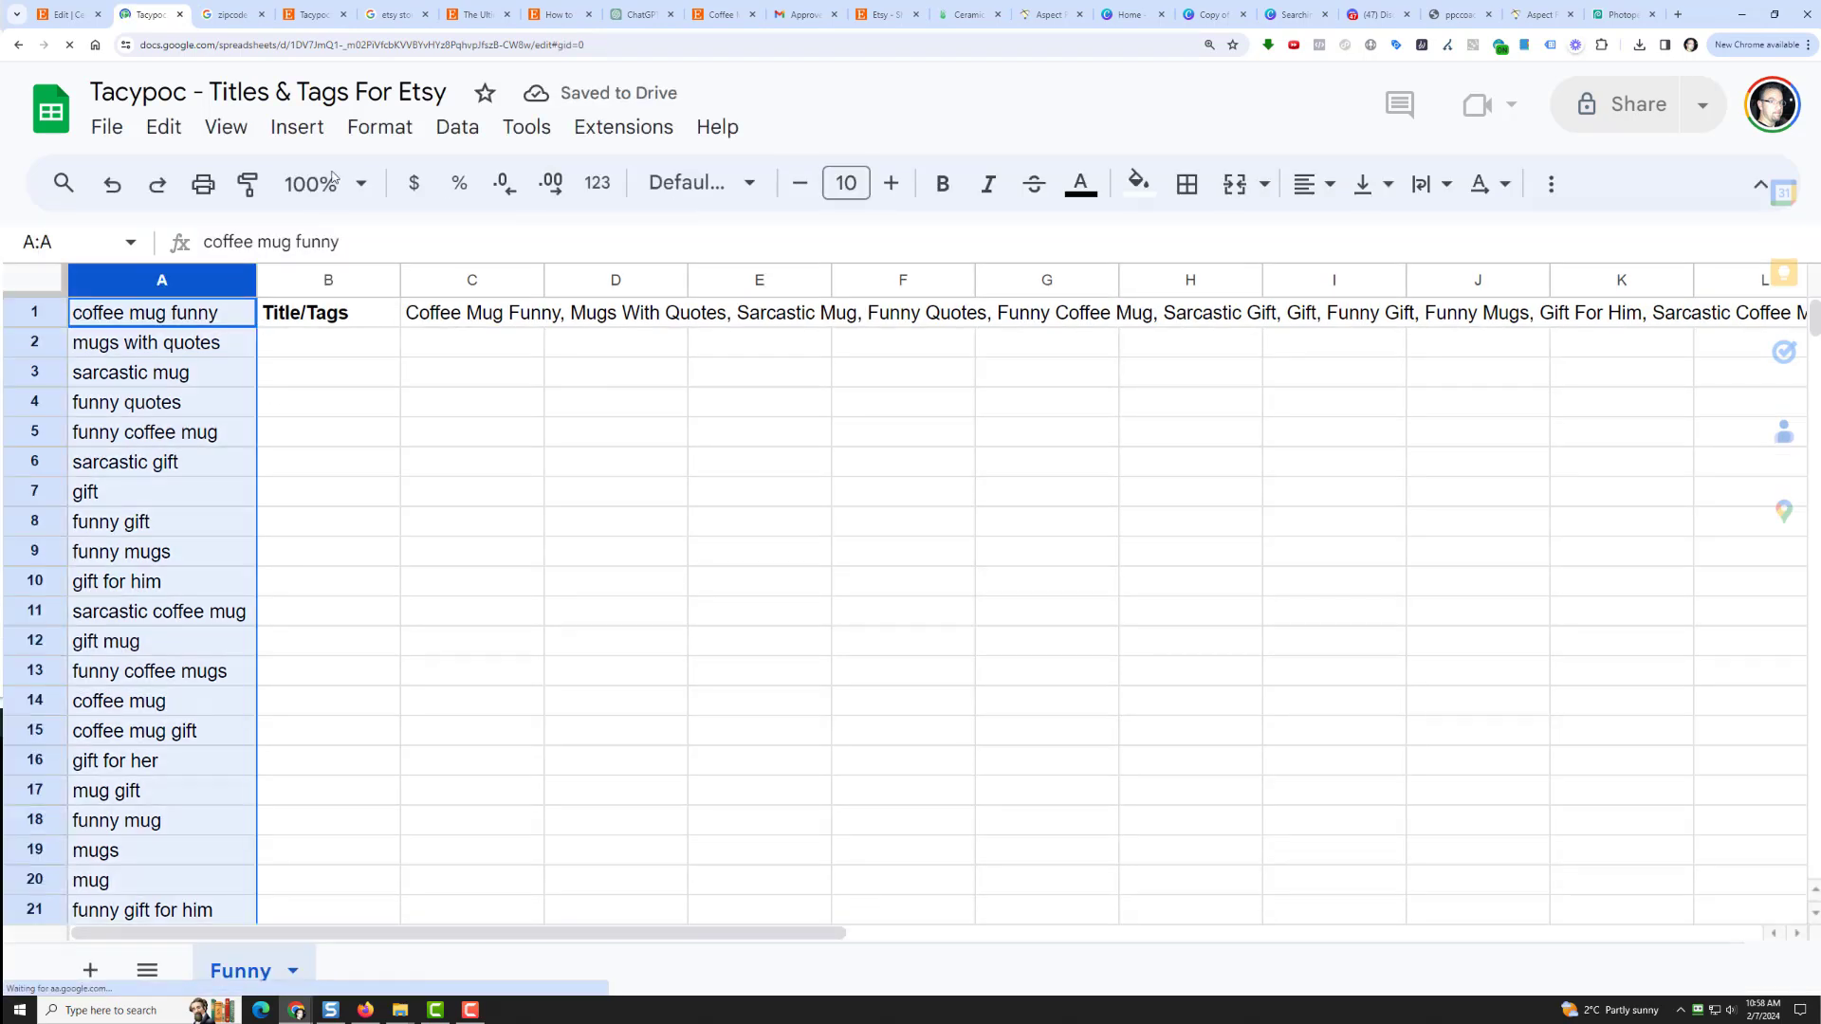
{"action": "left_click", "coordinate": [469, 130]}
{"action": "left_click", "coordinate": [550, 589]}
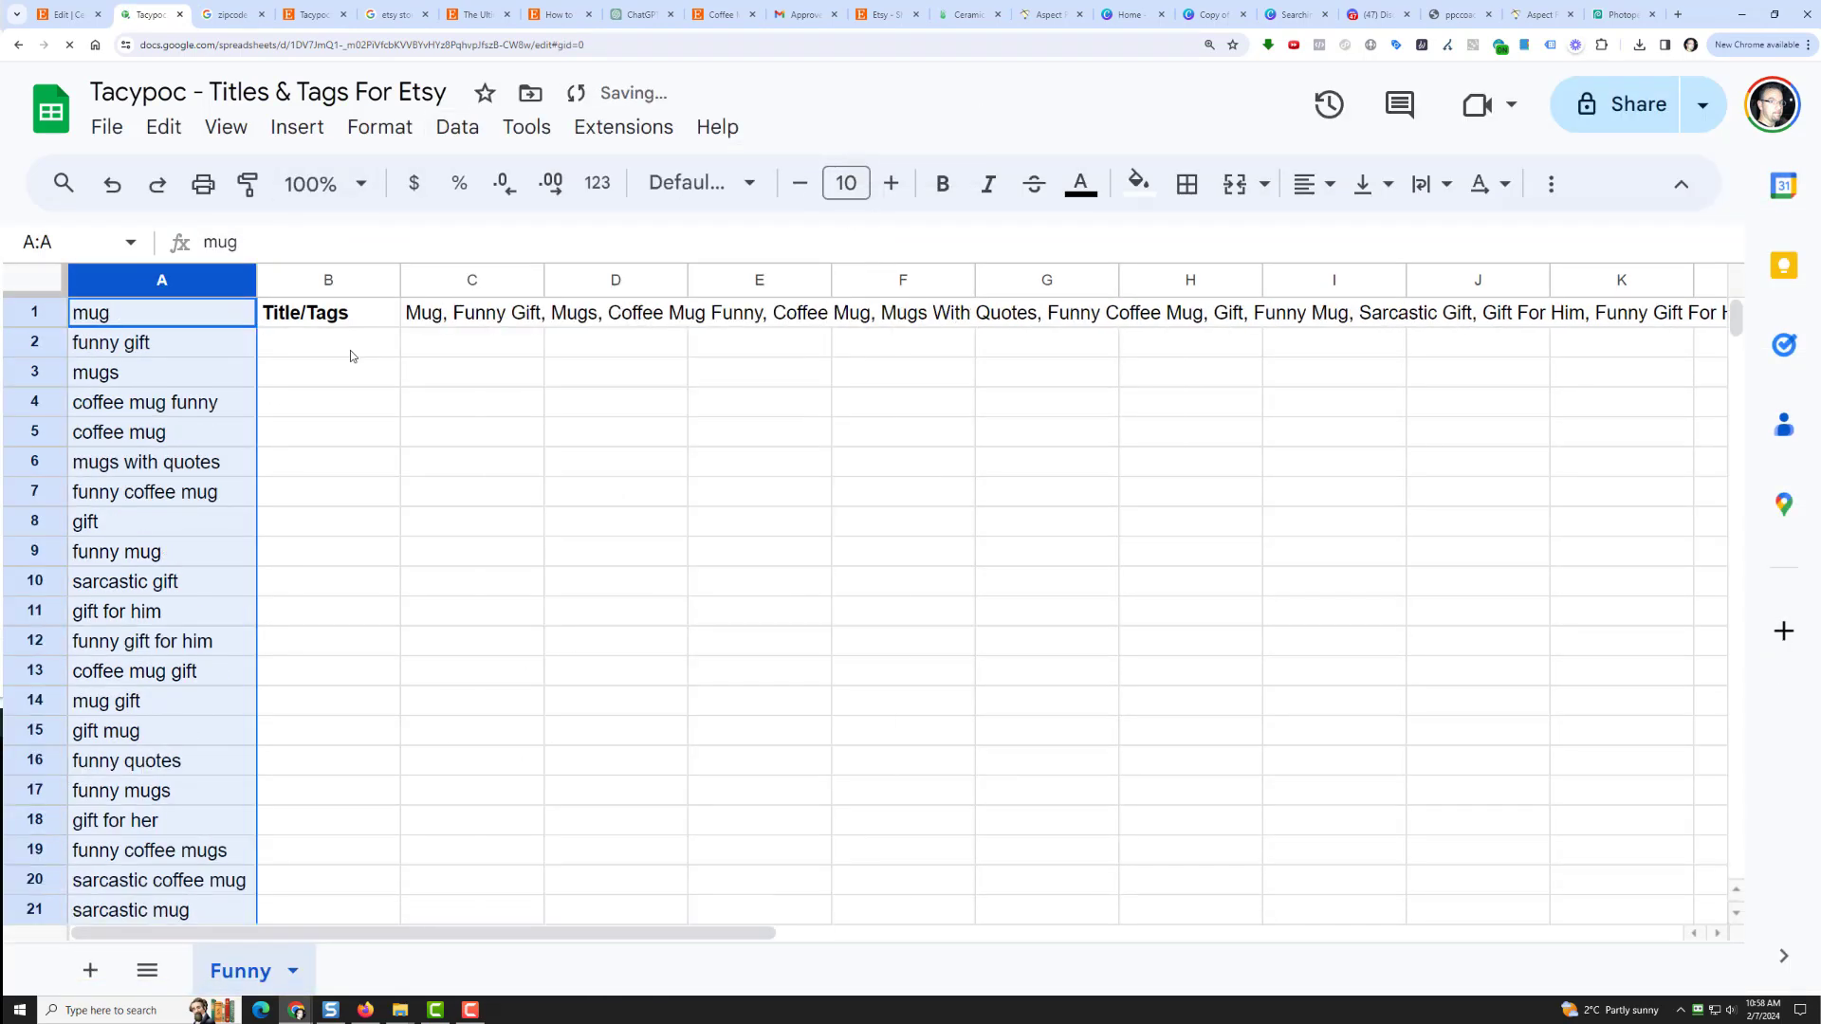
Copy the joined keyword title from cell C1 and replace the Etsy listing's title with it
{"action": "left_click", "coordinate": [425, 319]}
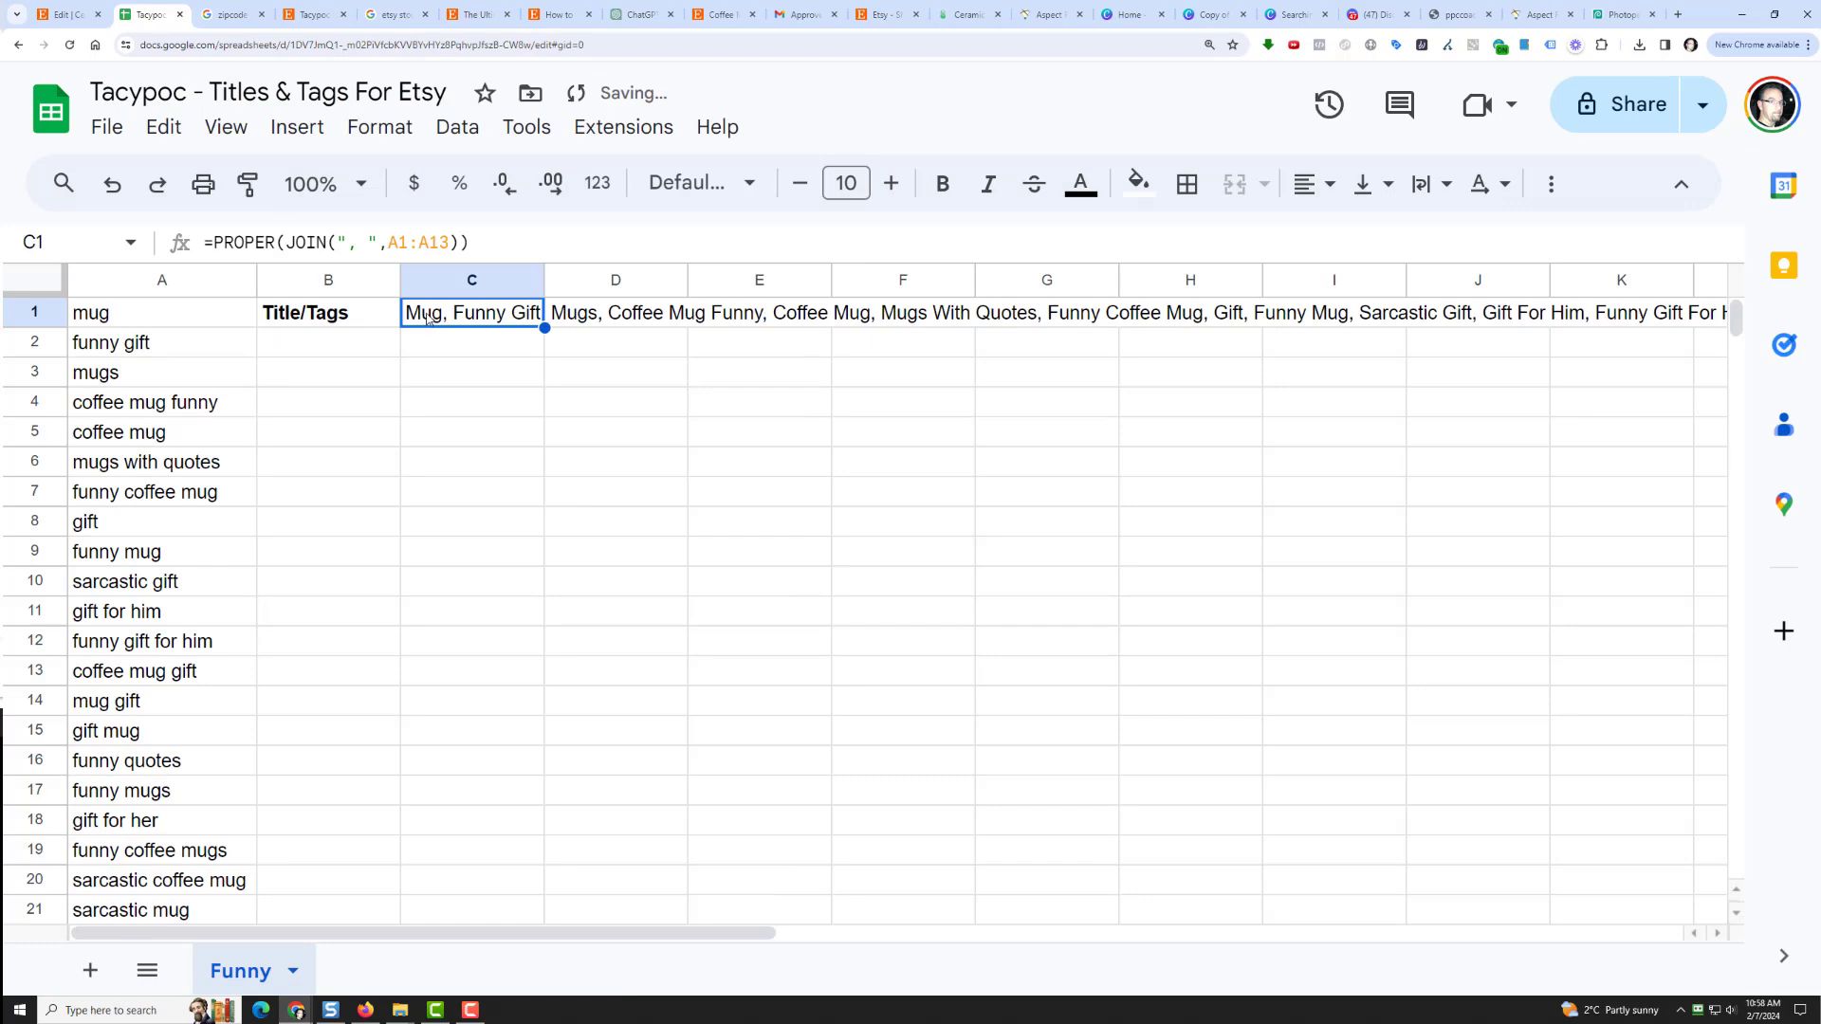
{"action": "right_click", "coordinate": [427, 319]}
{"action": "left_click", "coordinate": [504, 139]}
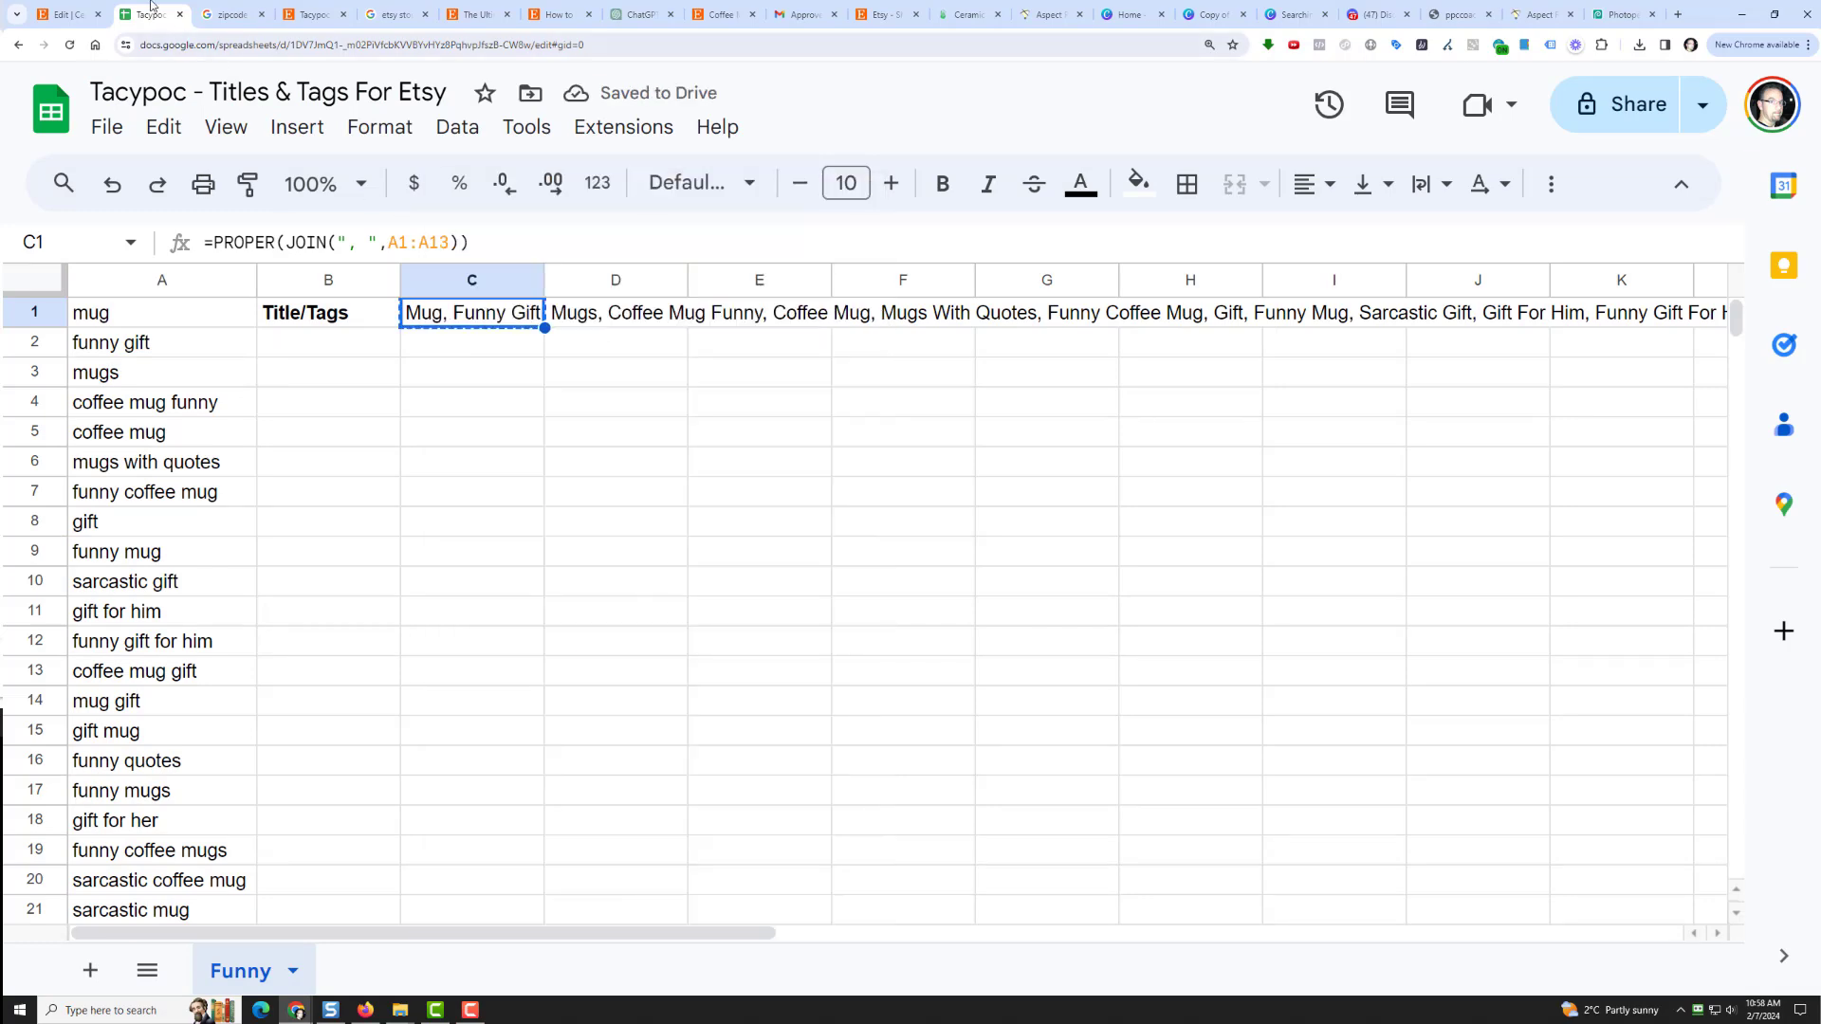
{"action": "left_click", "coordinate": [81, 11]}
{"action": "left_click_drag", "start_coordinate": [596, 604], "coordinate": [428, 606]}
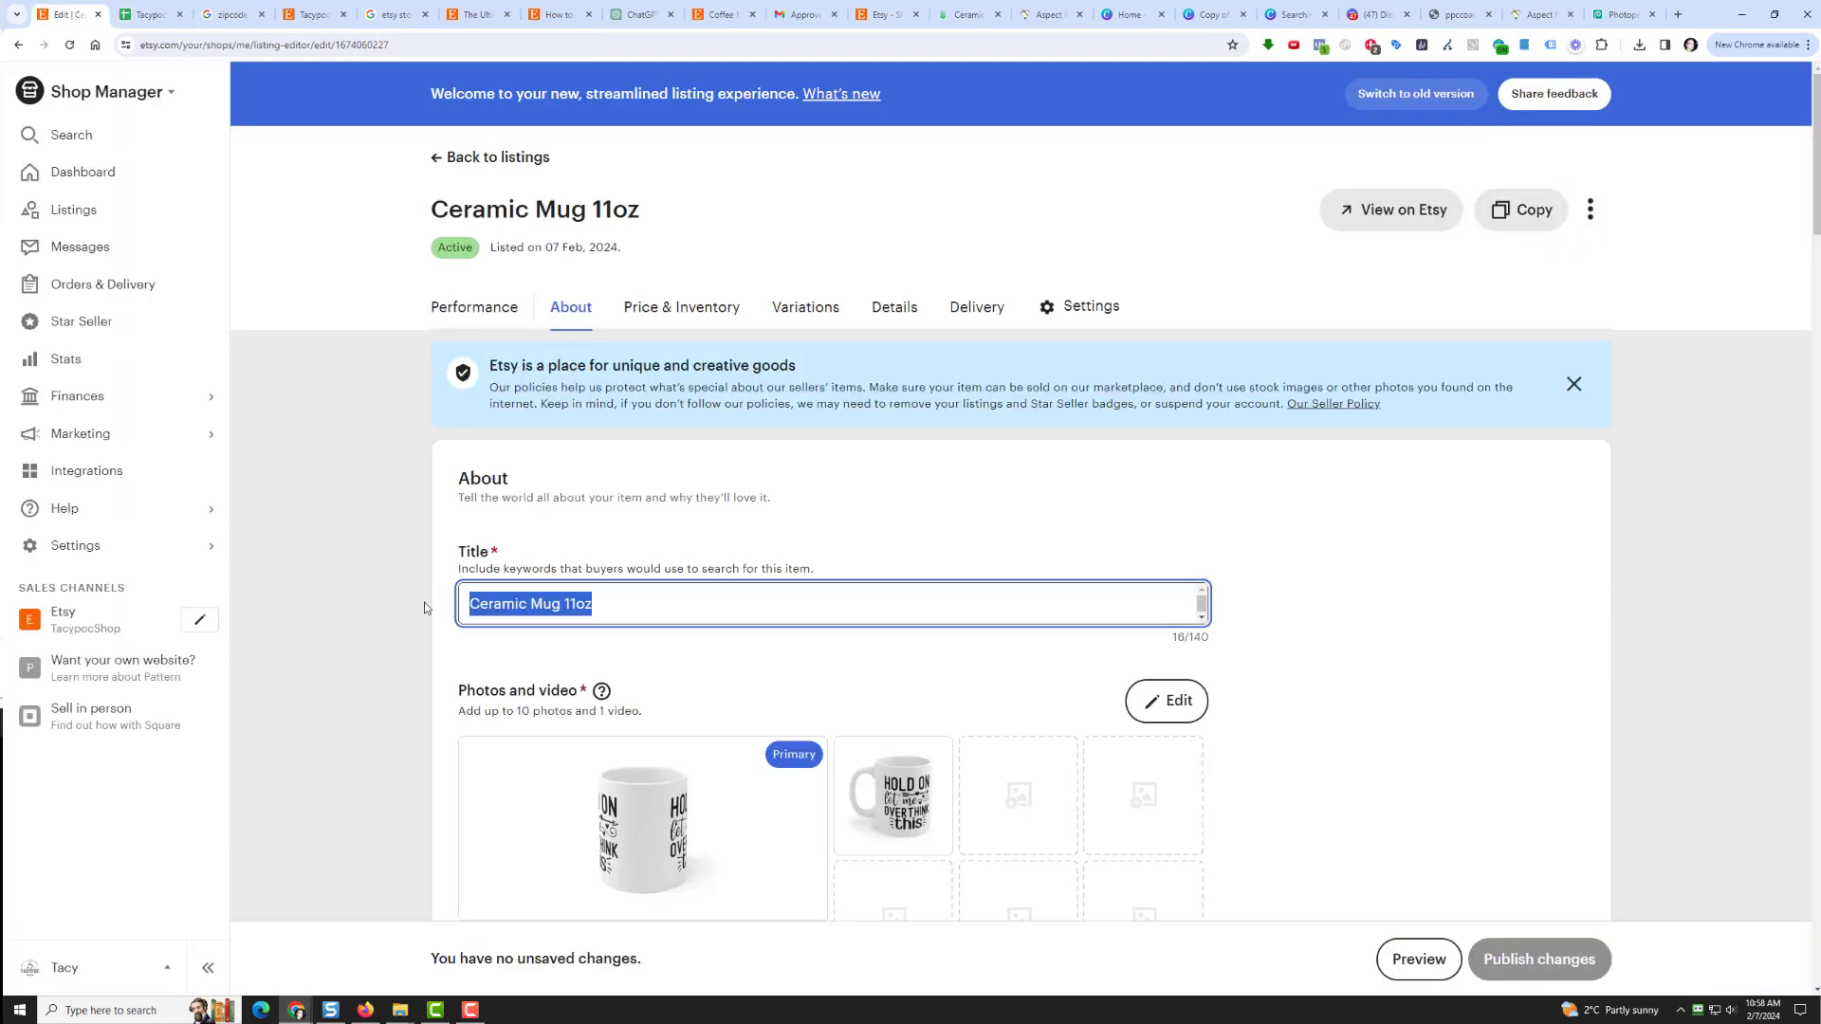
{"action": "right_click", "coordinate": [500, 601]}
{"action": "left_click", "coordinate": [532, 687]}
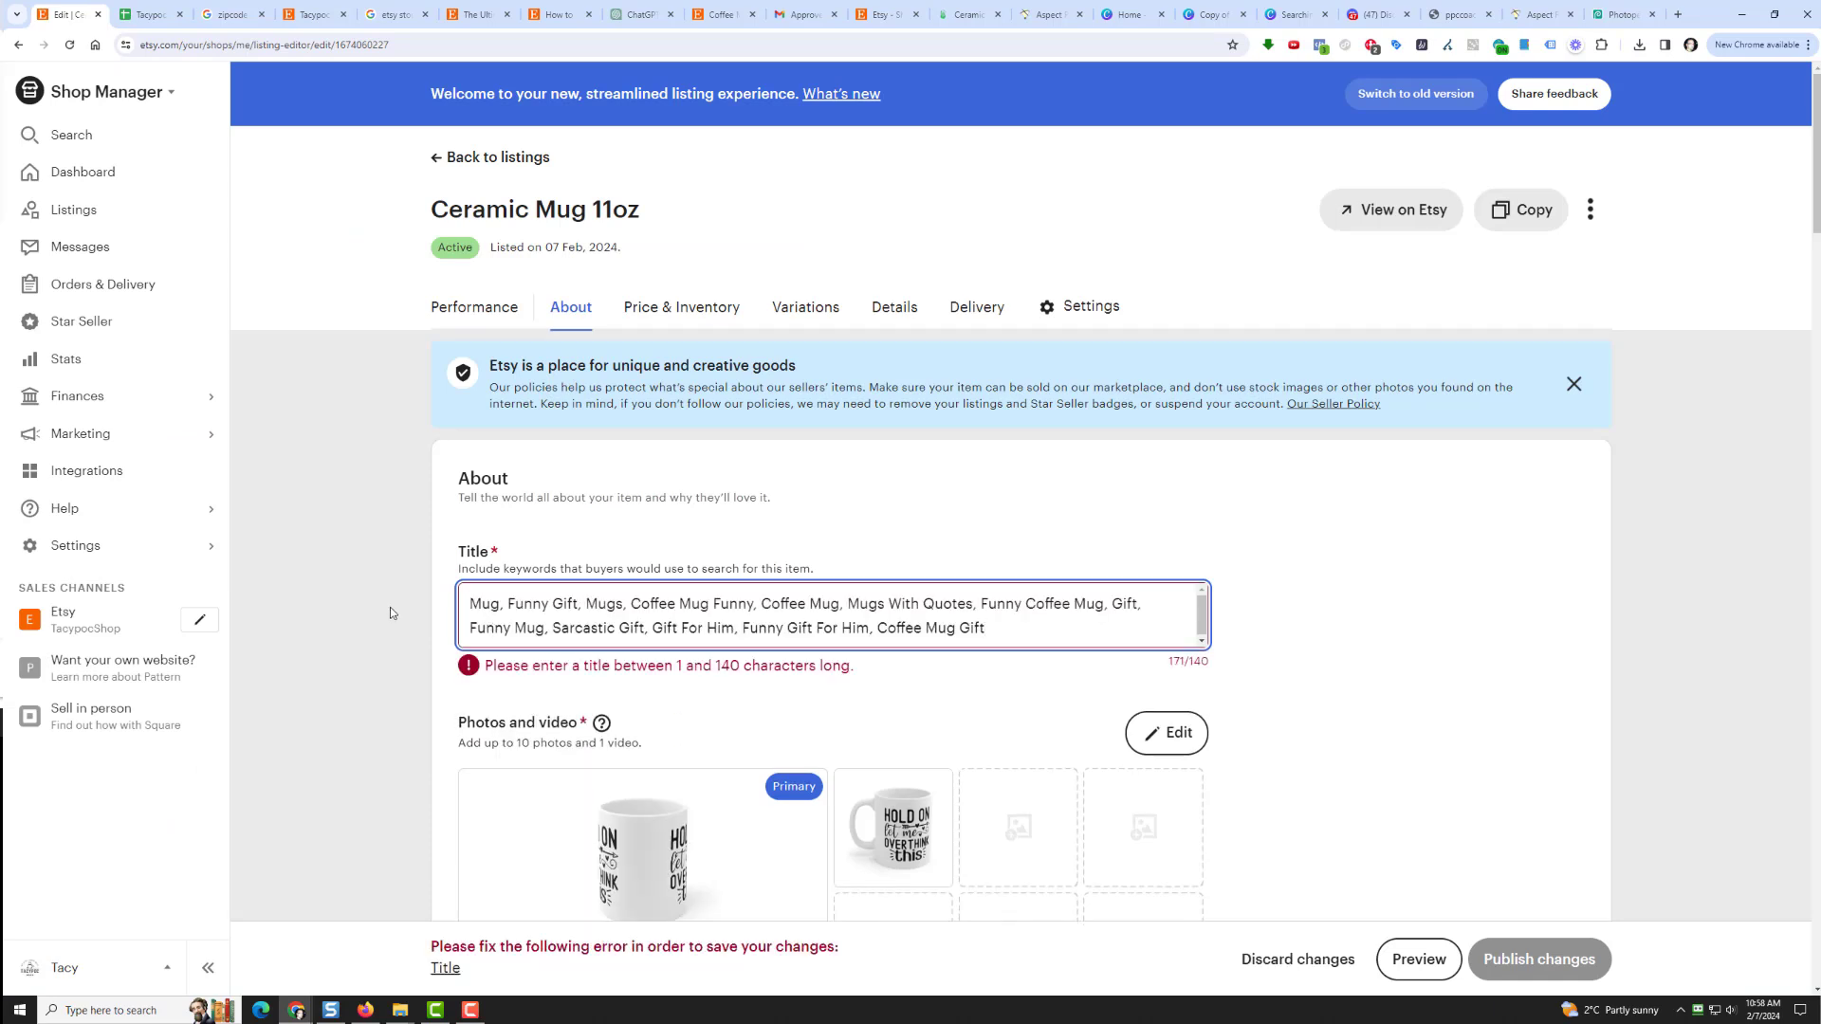
Add "Hold On Let Me Overthink This," in front of the keywords in the listing title
{"action": "type", "text": "Hold On "}
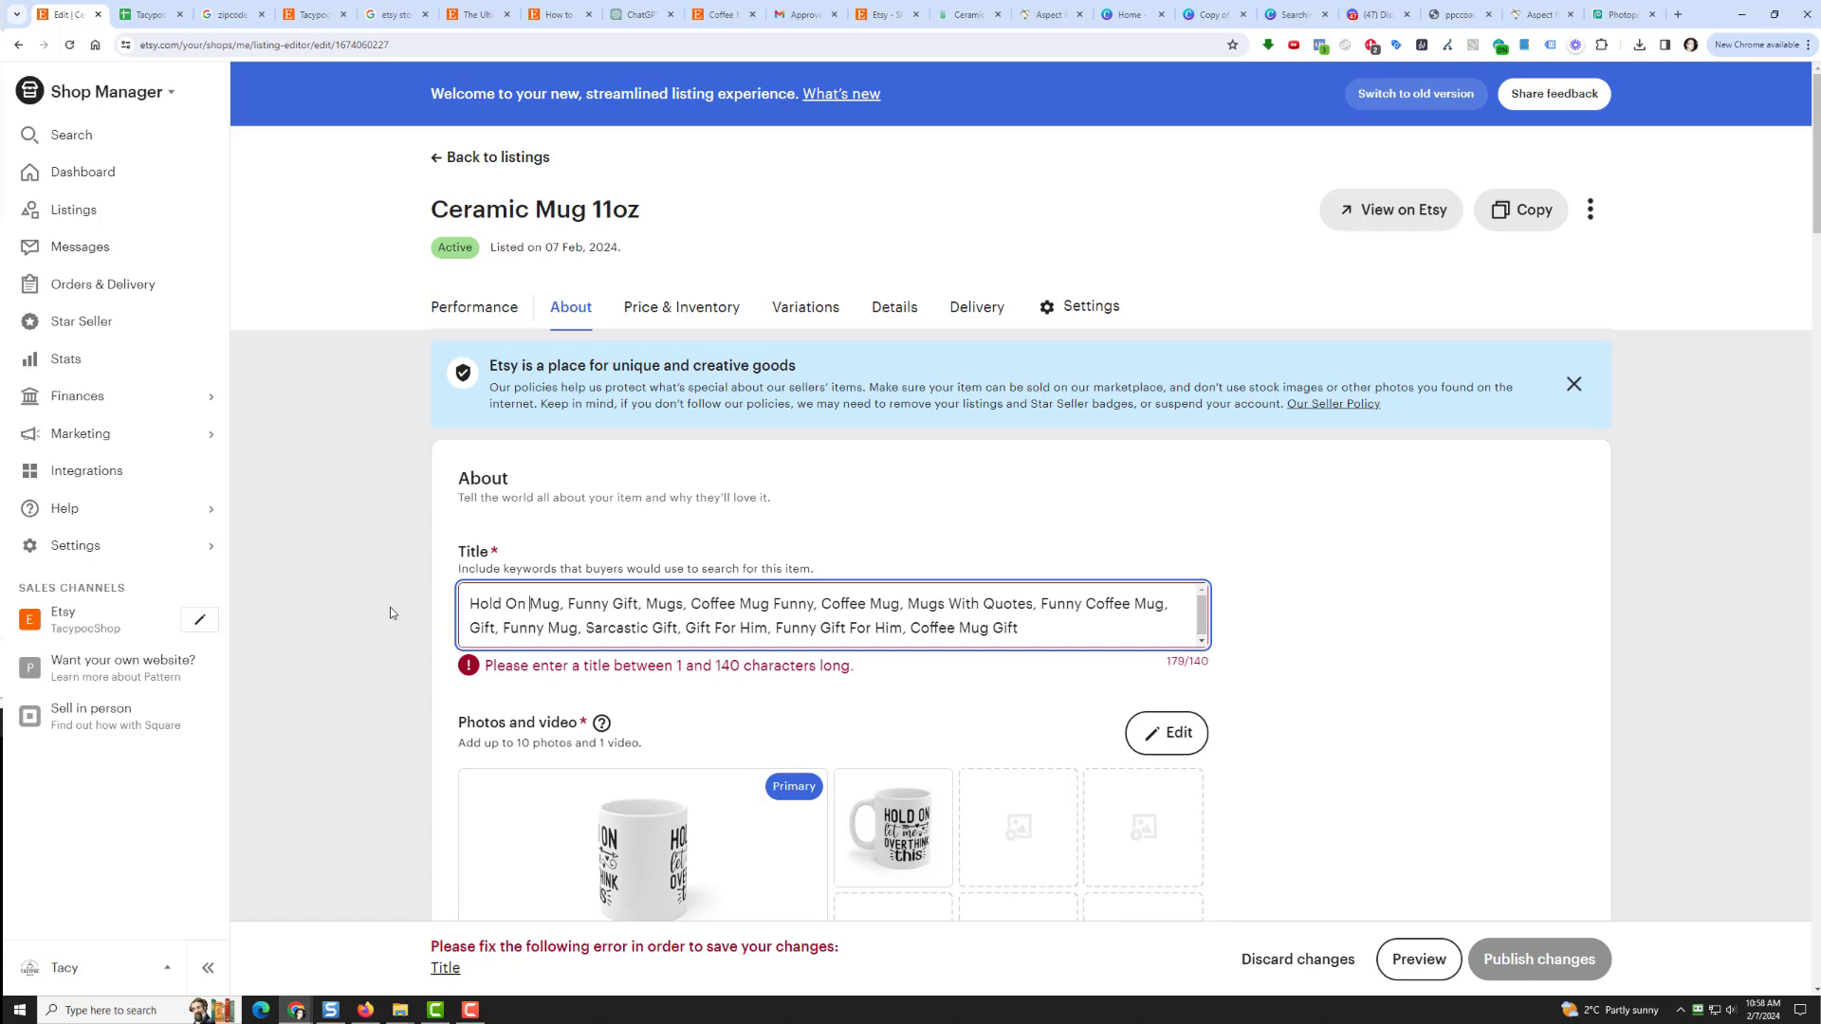
{"action": "type", "text": "Let Me Overthi"}
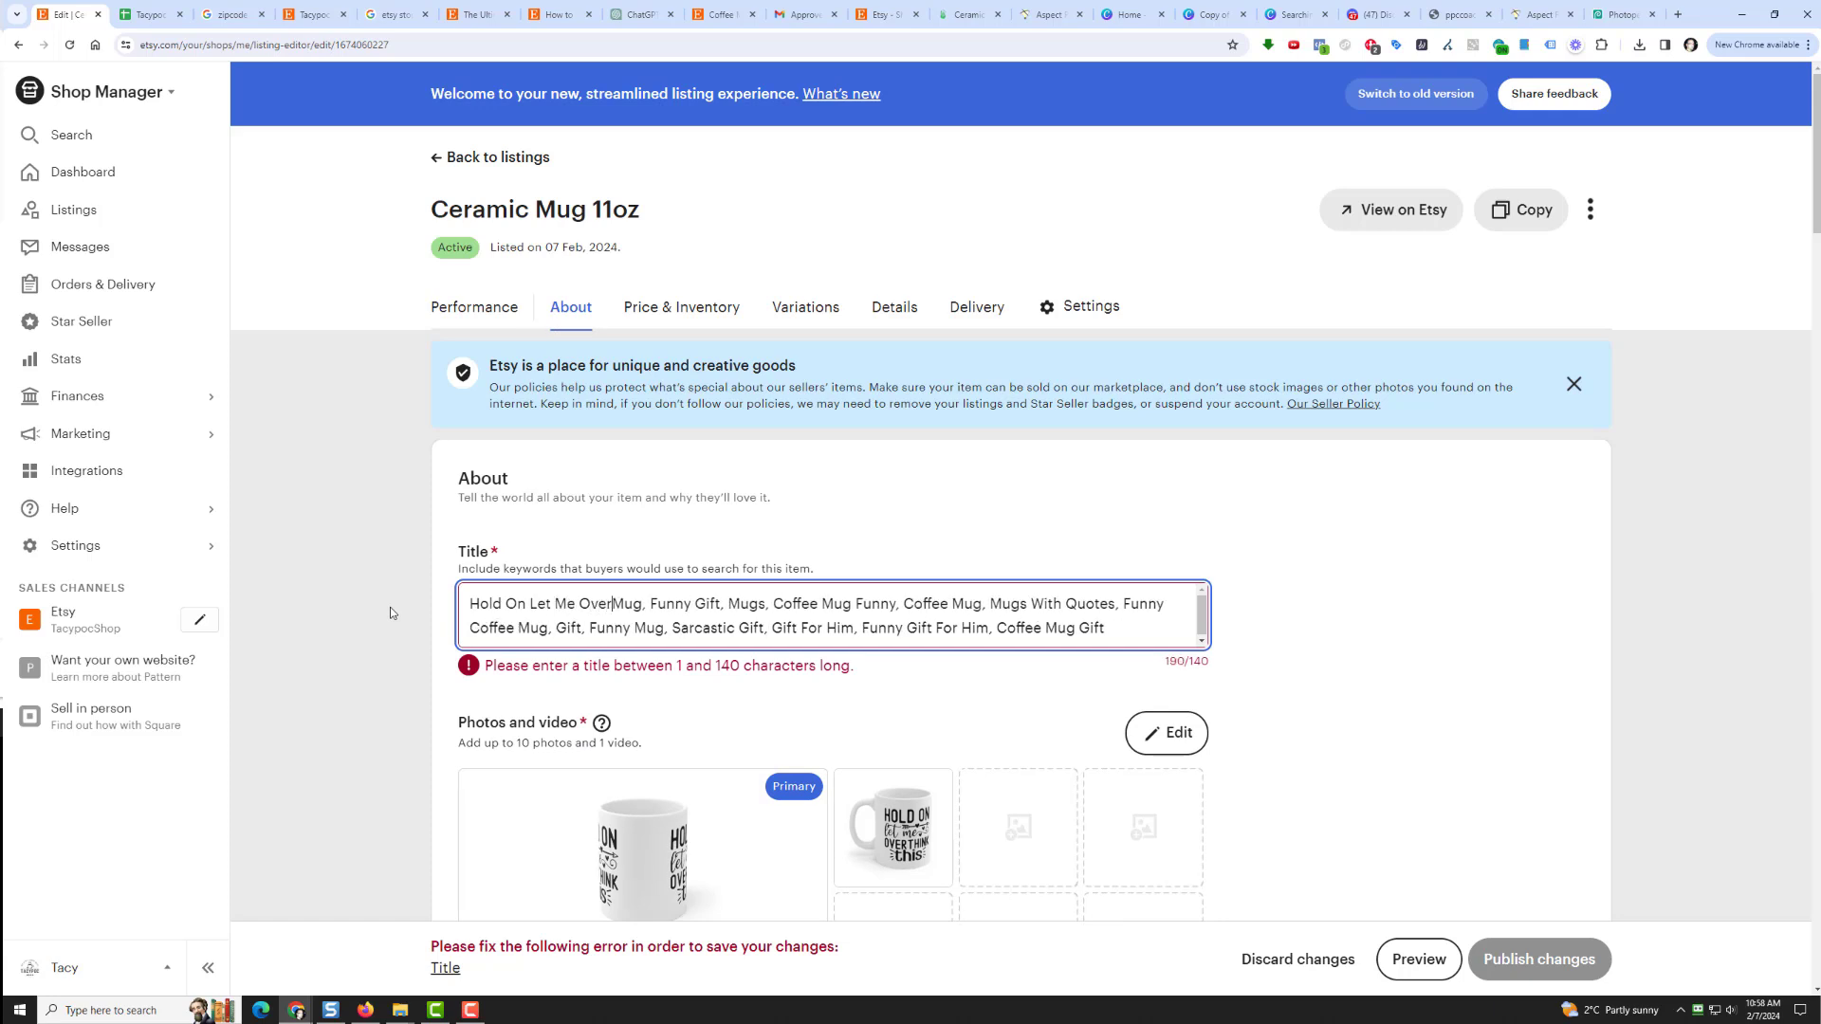
{"action": "type", "text": "nk This"}
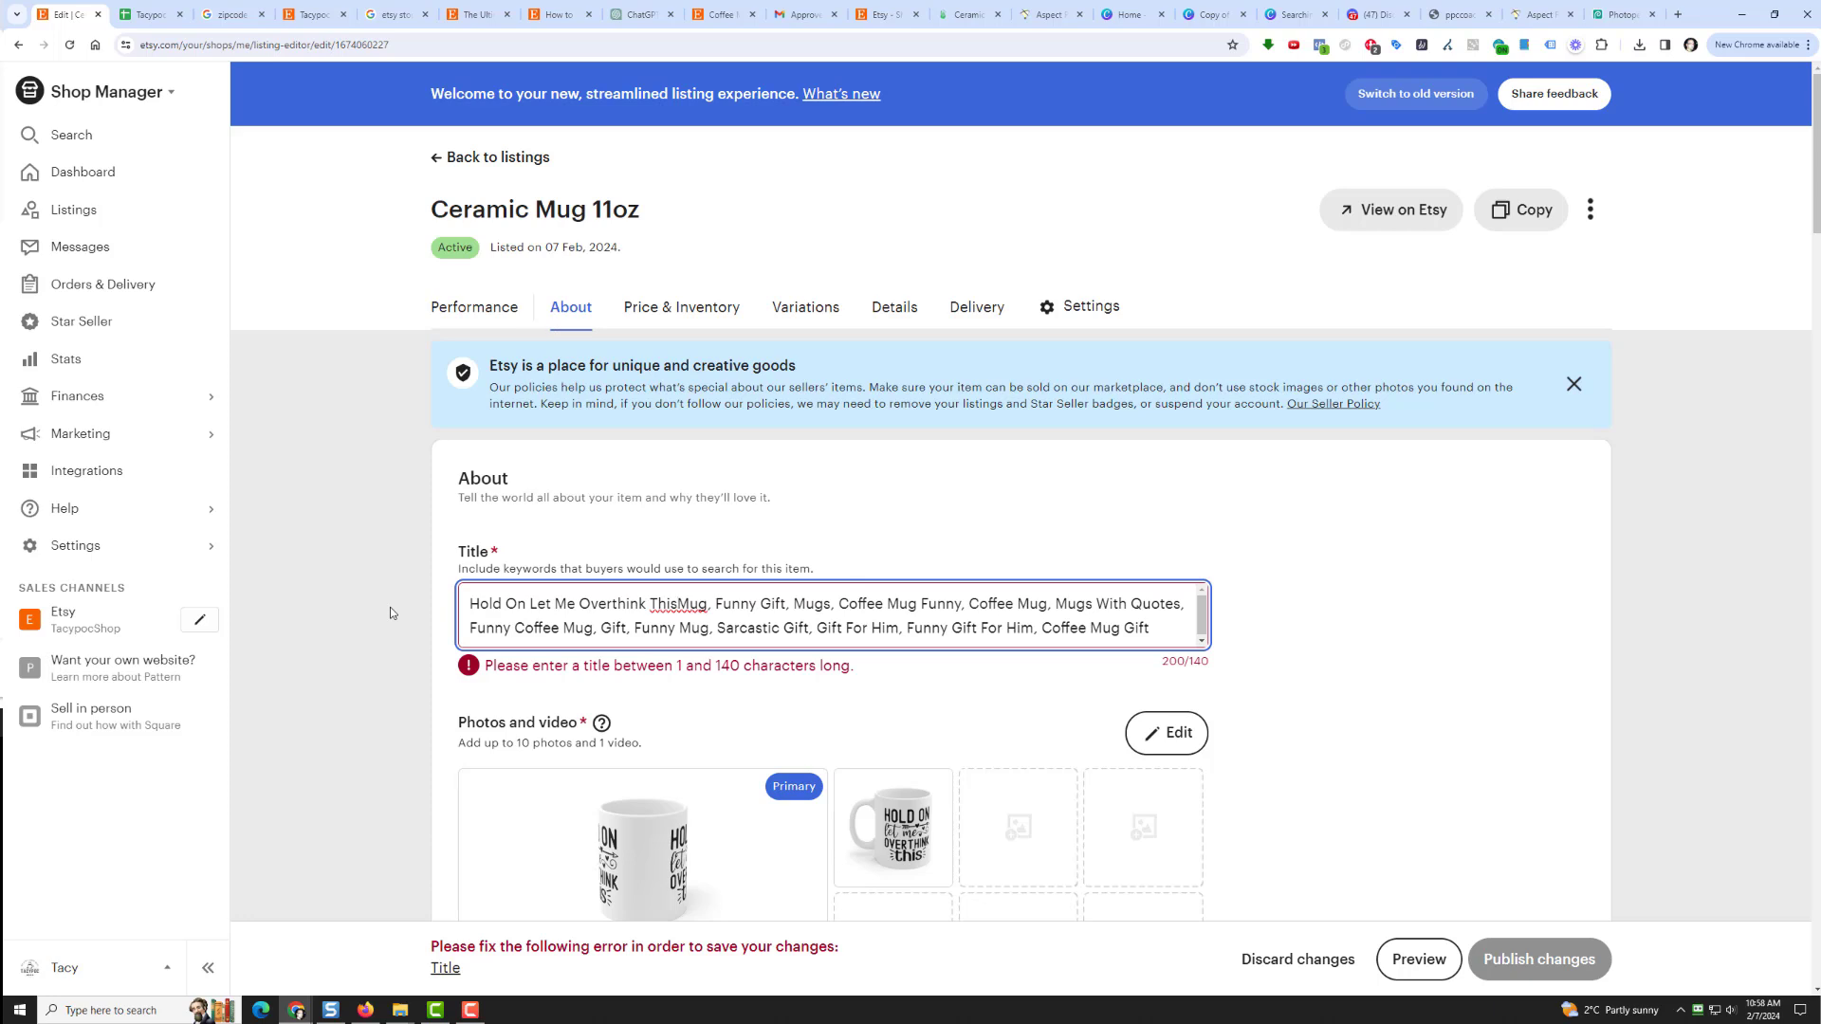
{"action": "type", "text": ","}
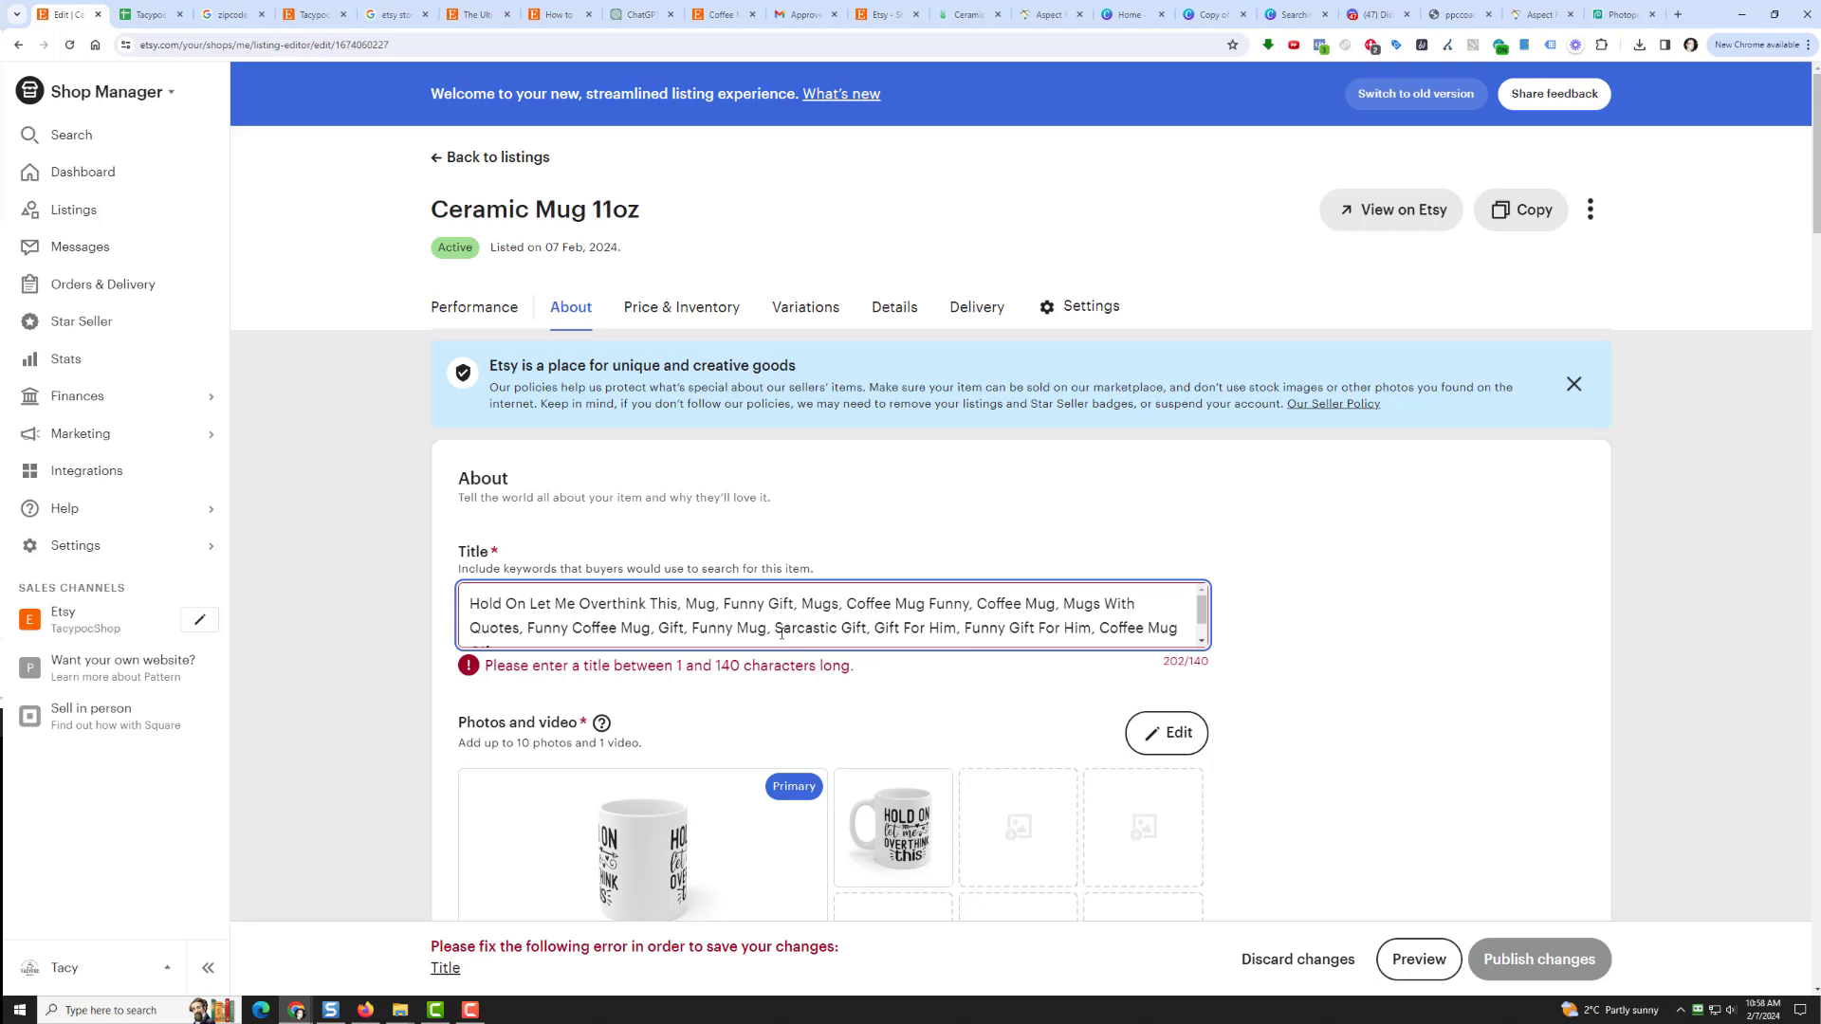
Shorten the listing title by deleting everything after "Funny Mug" in its last line
{"action": "left_click_drag", "start_coordinate": [871, 631], "coordinate": [1216, 645]}
{"action": "key", "text": "BackSpace"}
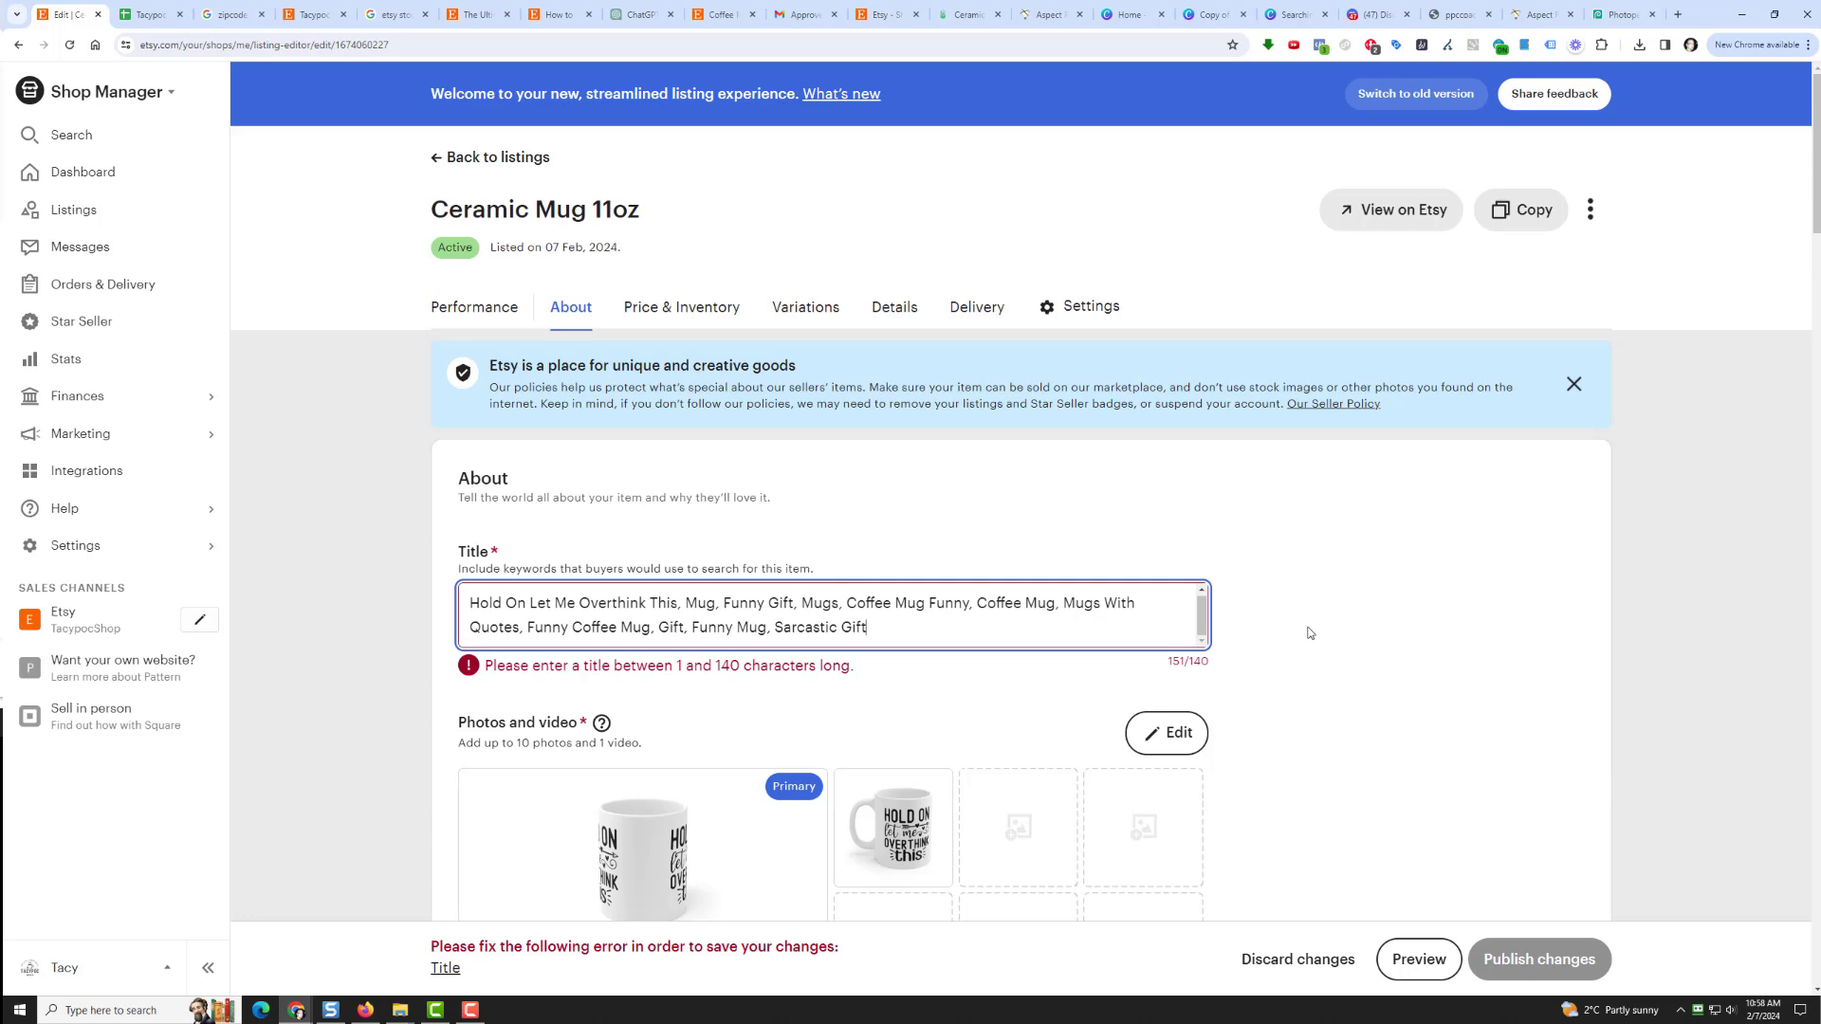
{"action": "key", "text": "BackSpace"}
{"action": "key", "text": "BackSpace"}
{"action": "key", "text": "BackSpace"}
{"action": "key", "text": "BackSpace"}
{"action": "key", "text": "BackSpace"}
{"action": "key", "text": "BackSpace"}
{"action": "key", "text": "BackSpace"}
{"action": "key", "text": "BackSpace"}
{"action": "key", "text": "BackSpace"}
{"action": "key", "text": "BackSpace"}
{"action": "key", "text": "BackSpace"}
{"action": "key", "text": "BackSpace"}
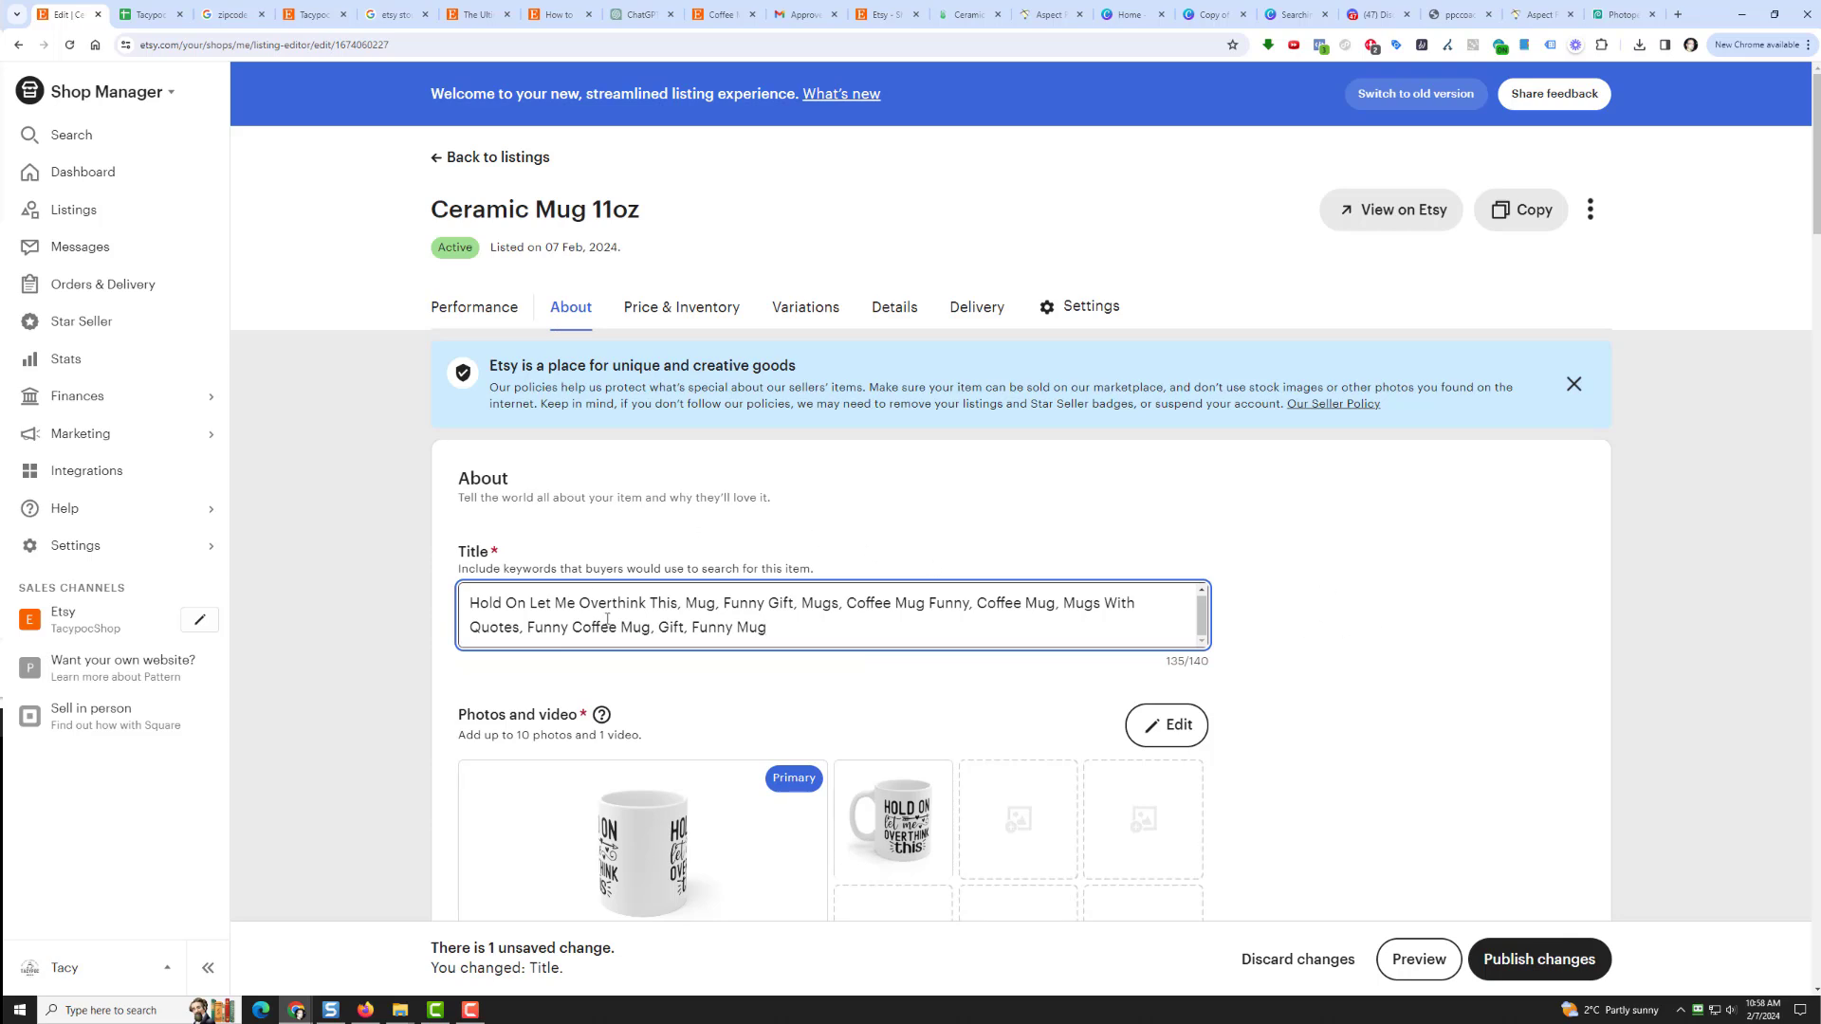
Delete the listing's primary photo and upload the seven mug mockup images and the mockup video
{"action": "scroll", "coordinate": [362, 598], "scroll_direction": "down", "scroll_amount": 3}
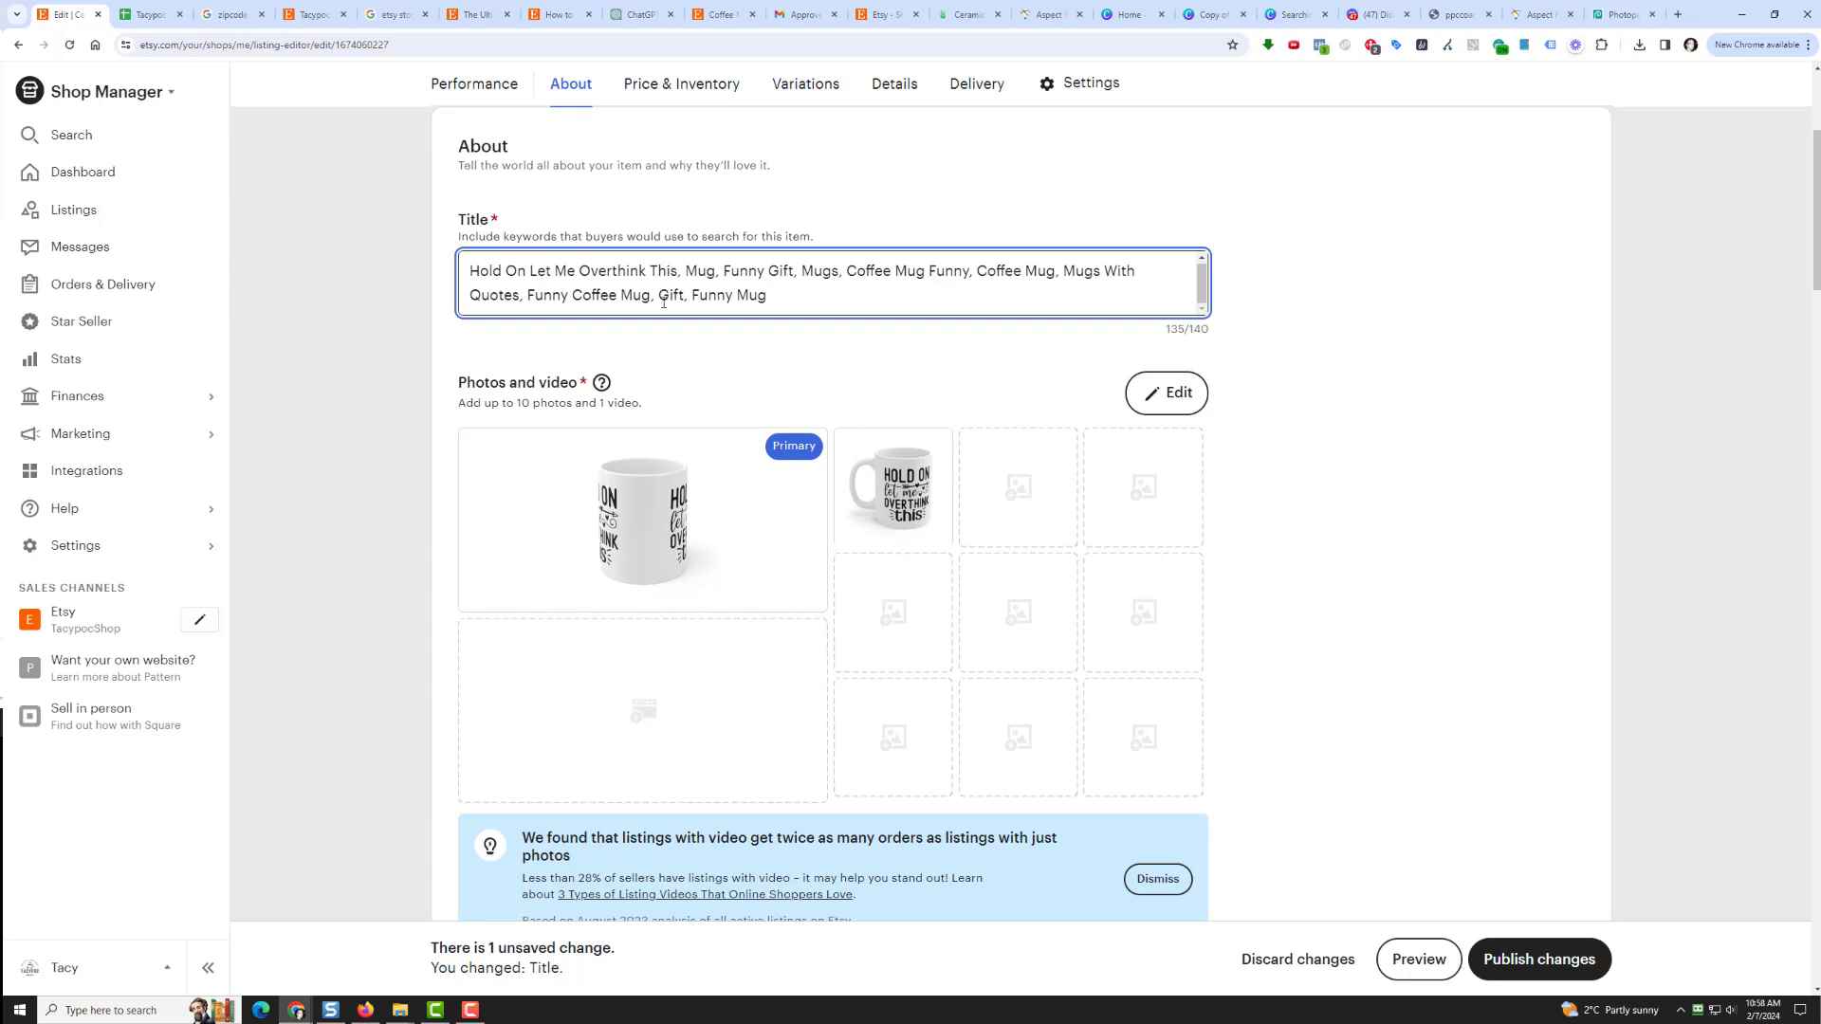
{"action": "mouse_move", "coordinate": [743, 476]}
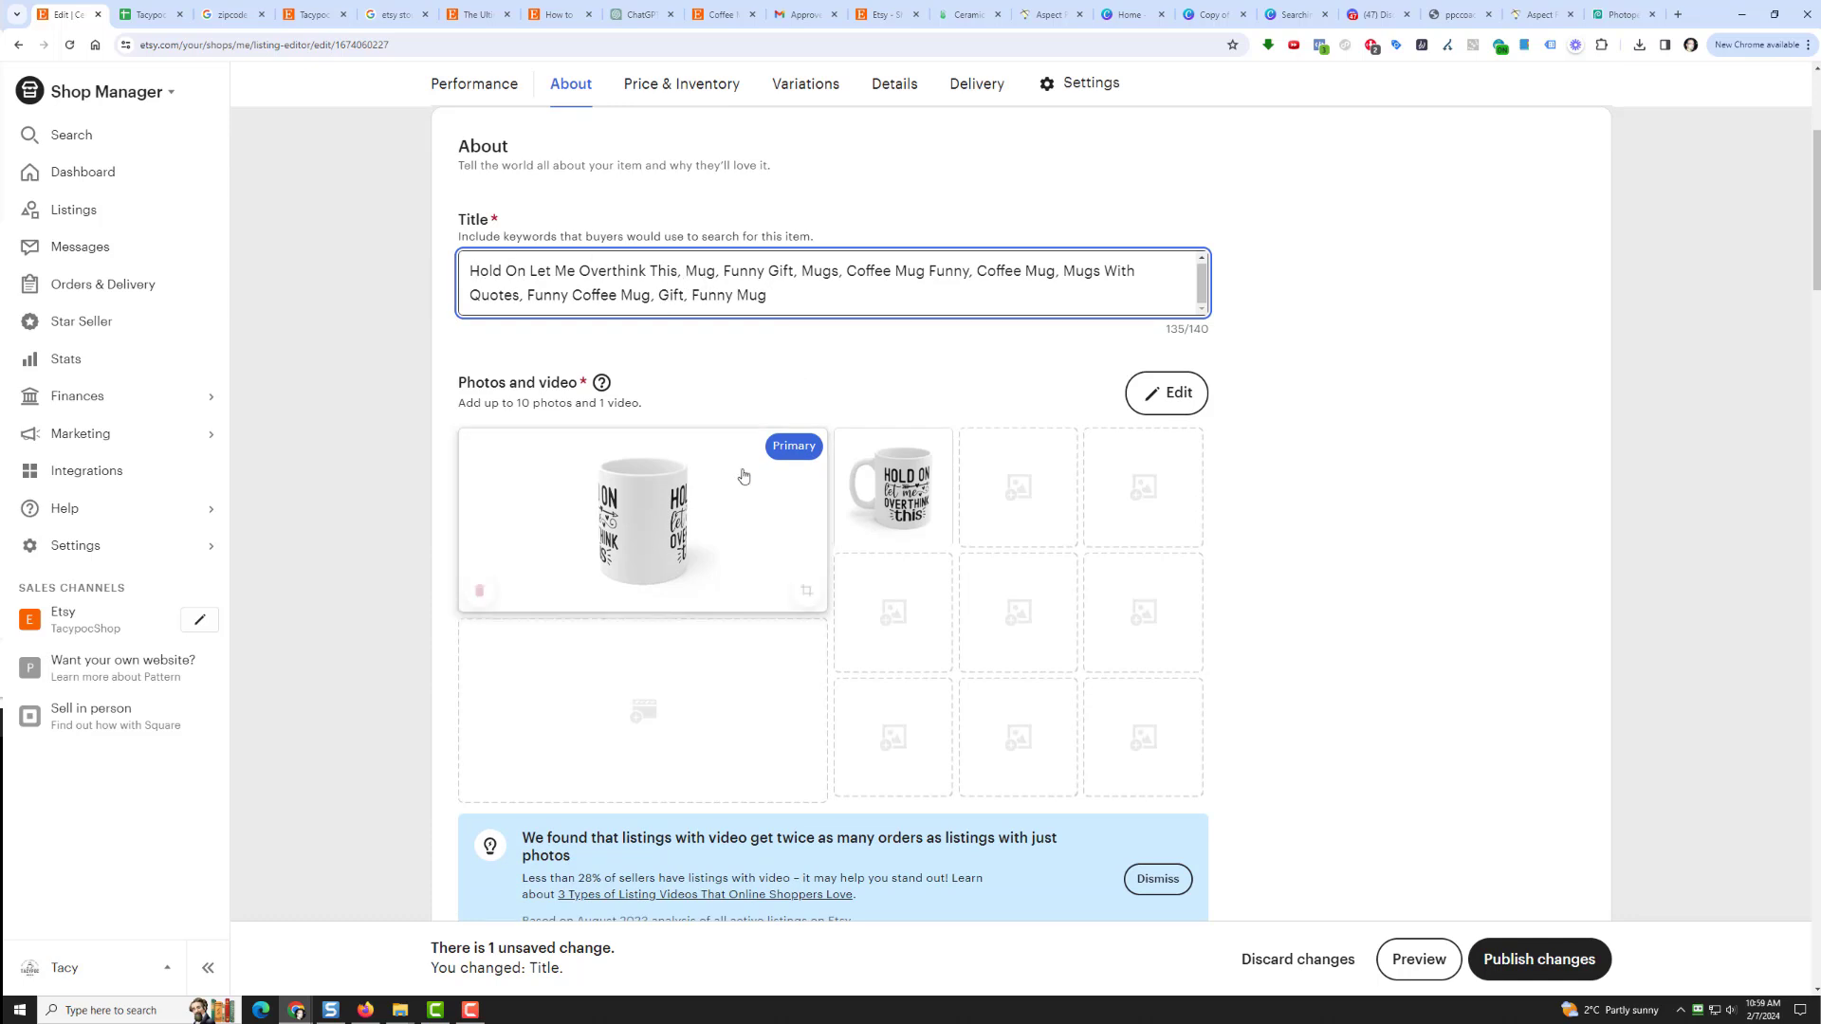
{"action": "left_click", "coordinate": [480, 590]}
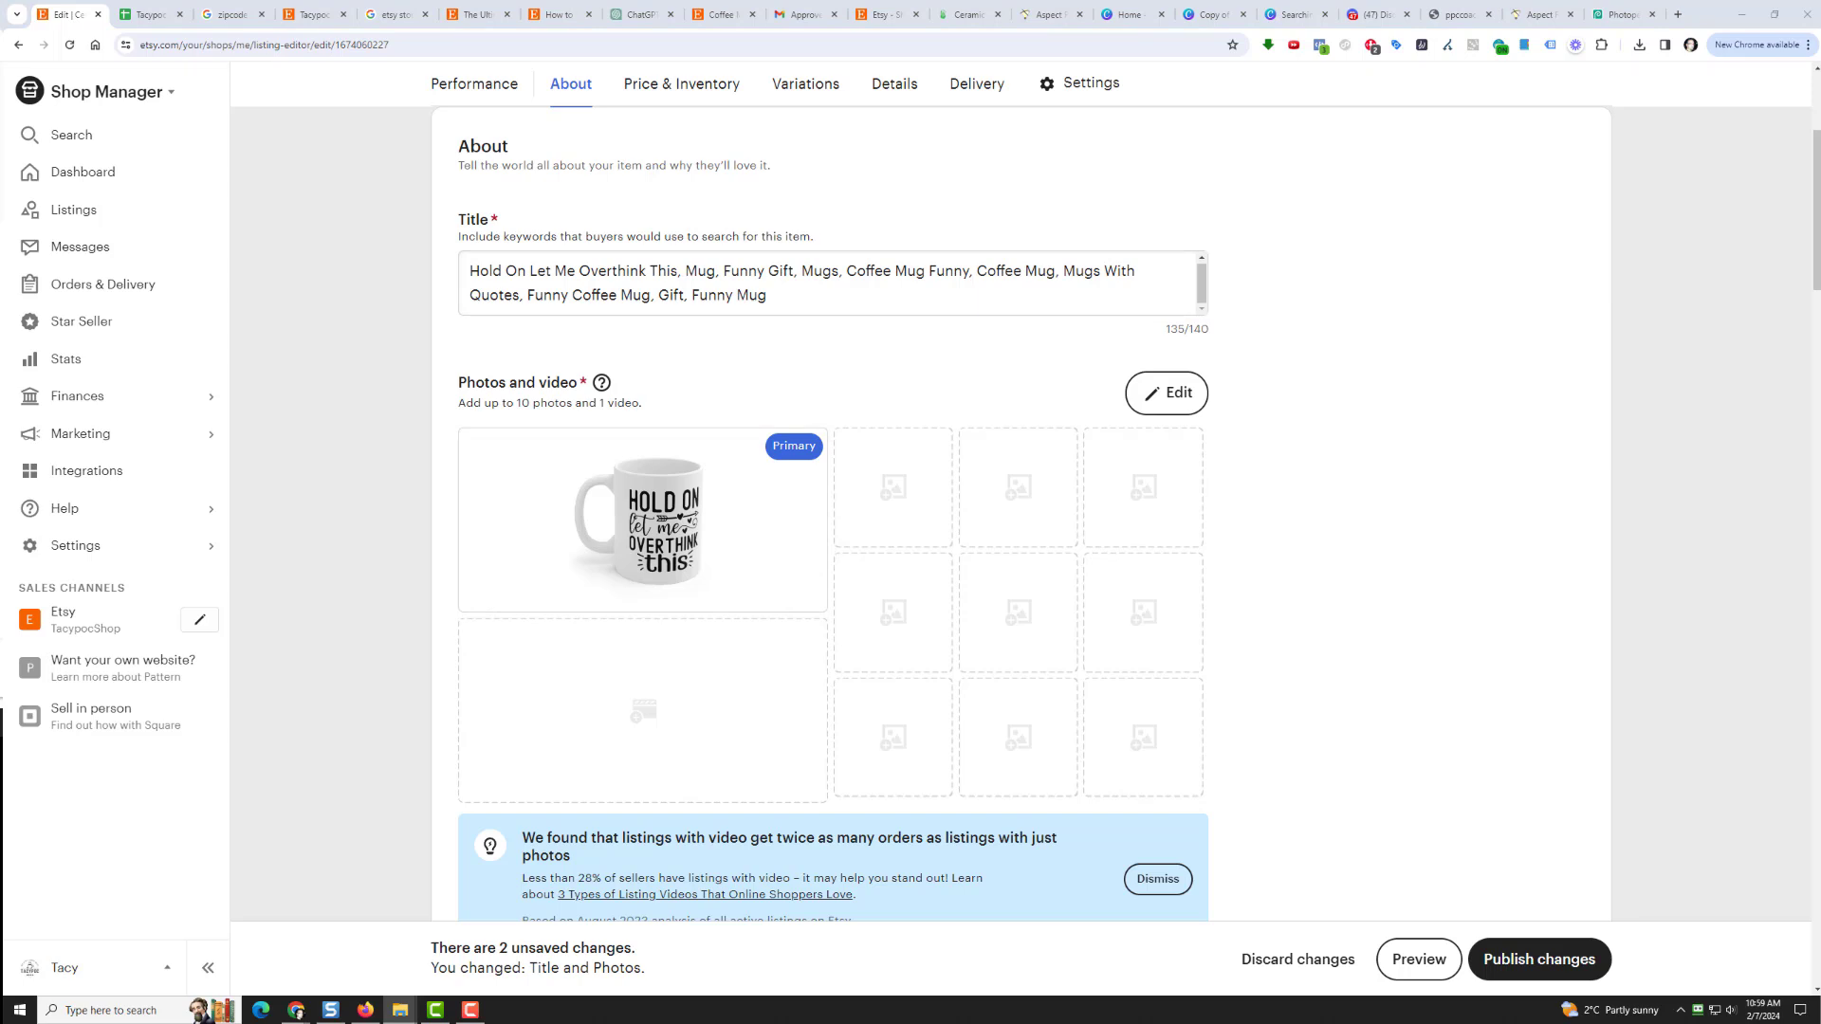
{"action": "left_click_drag", "start_coordinate": [1560, 529], "coordinate": [713, 611]}
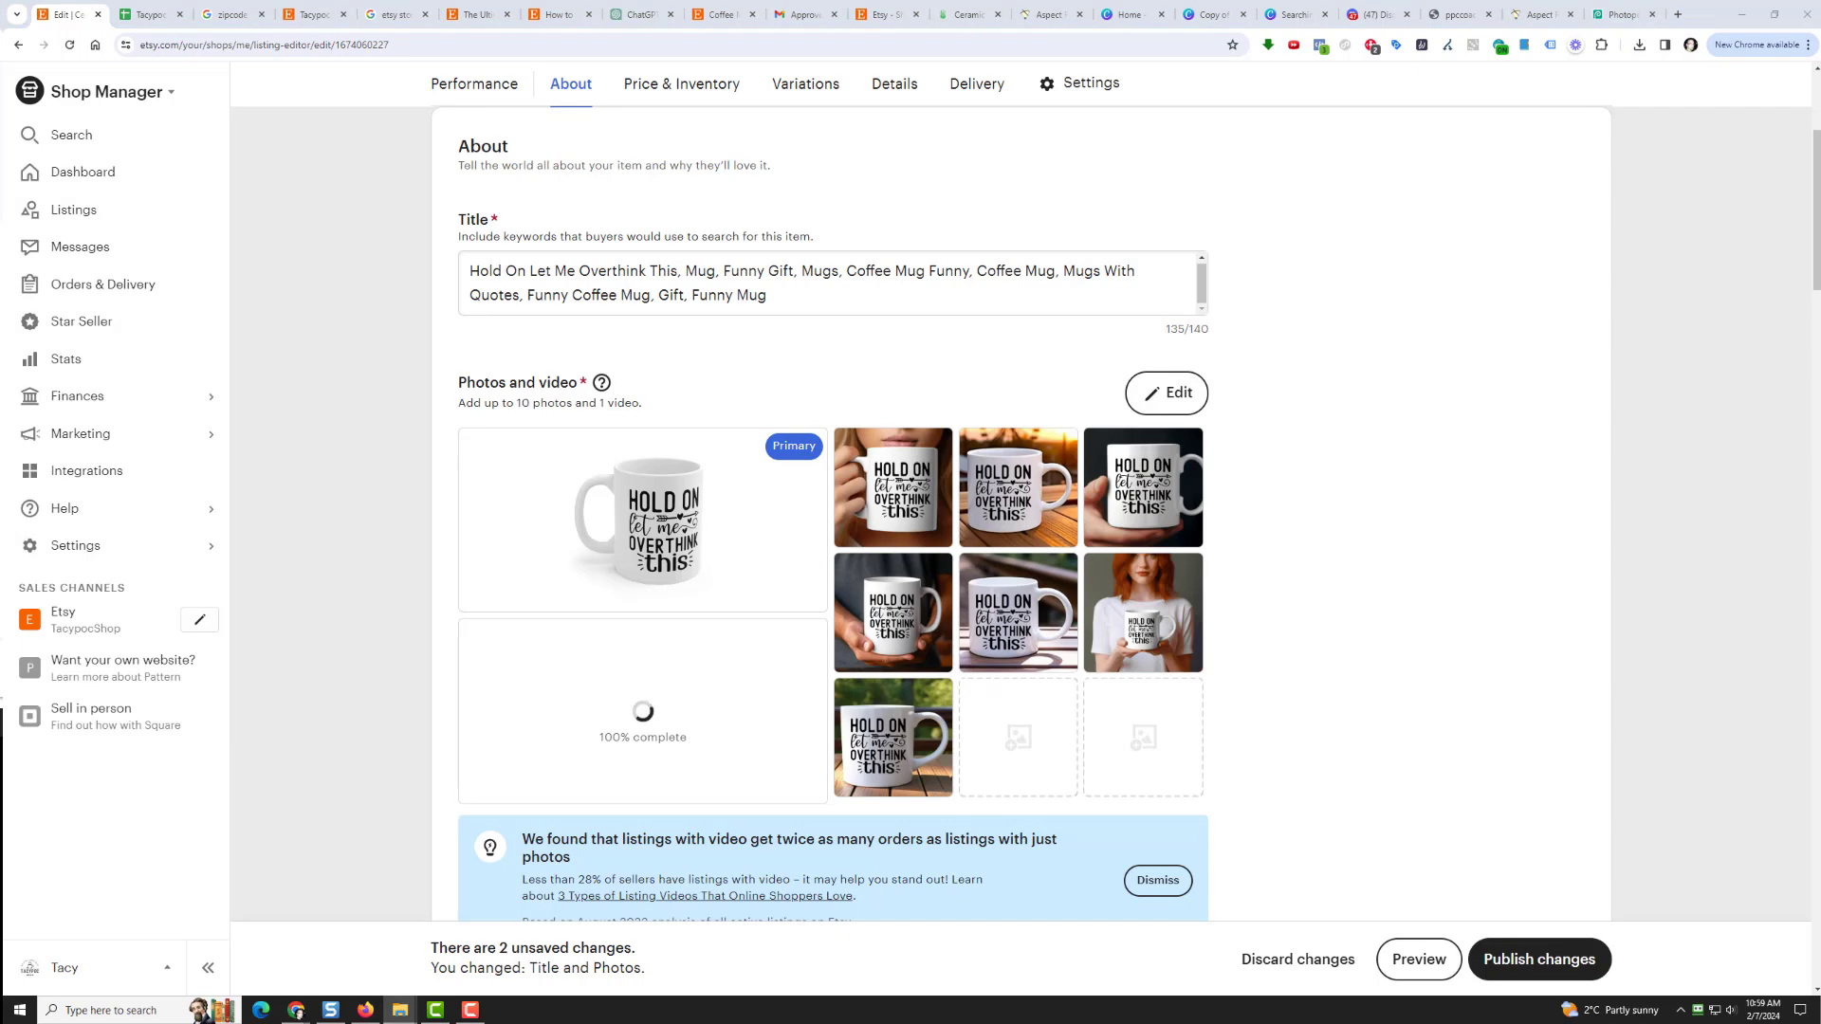
Make the close-up of the woman holding the mug the primary photo and delete the plain white-background mug photo
{"action": "scroll", "coordinate": [1483, 520], "scroll_direction": "down", "scroll_amount": 5}
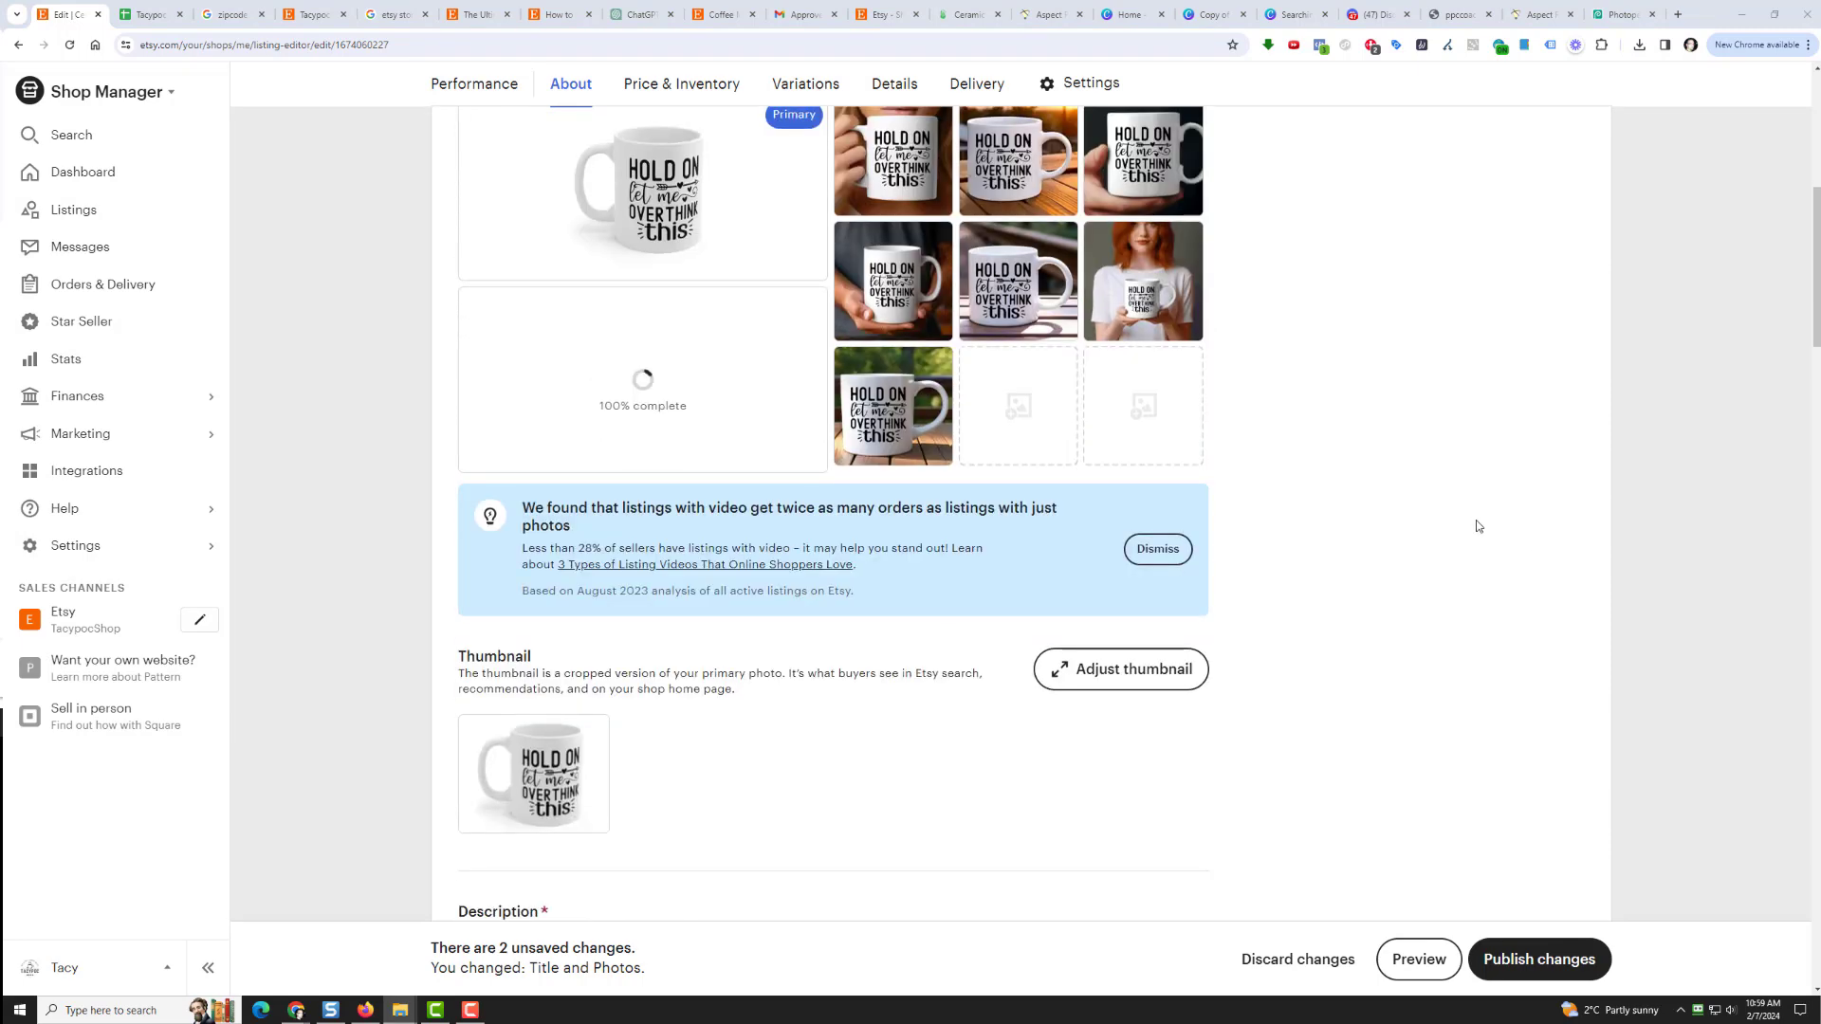
{"action": "scroll", "coordinate": [1476, 539], "scroll_direction": "up", "scroll_amount": 5}
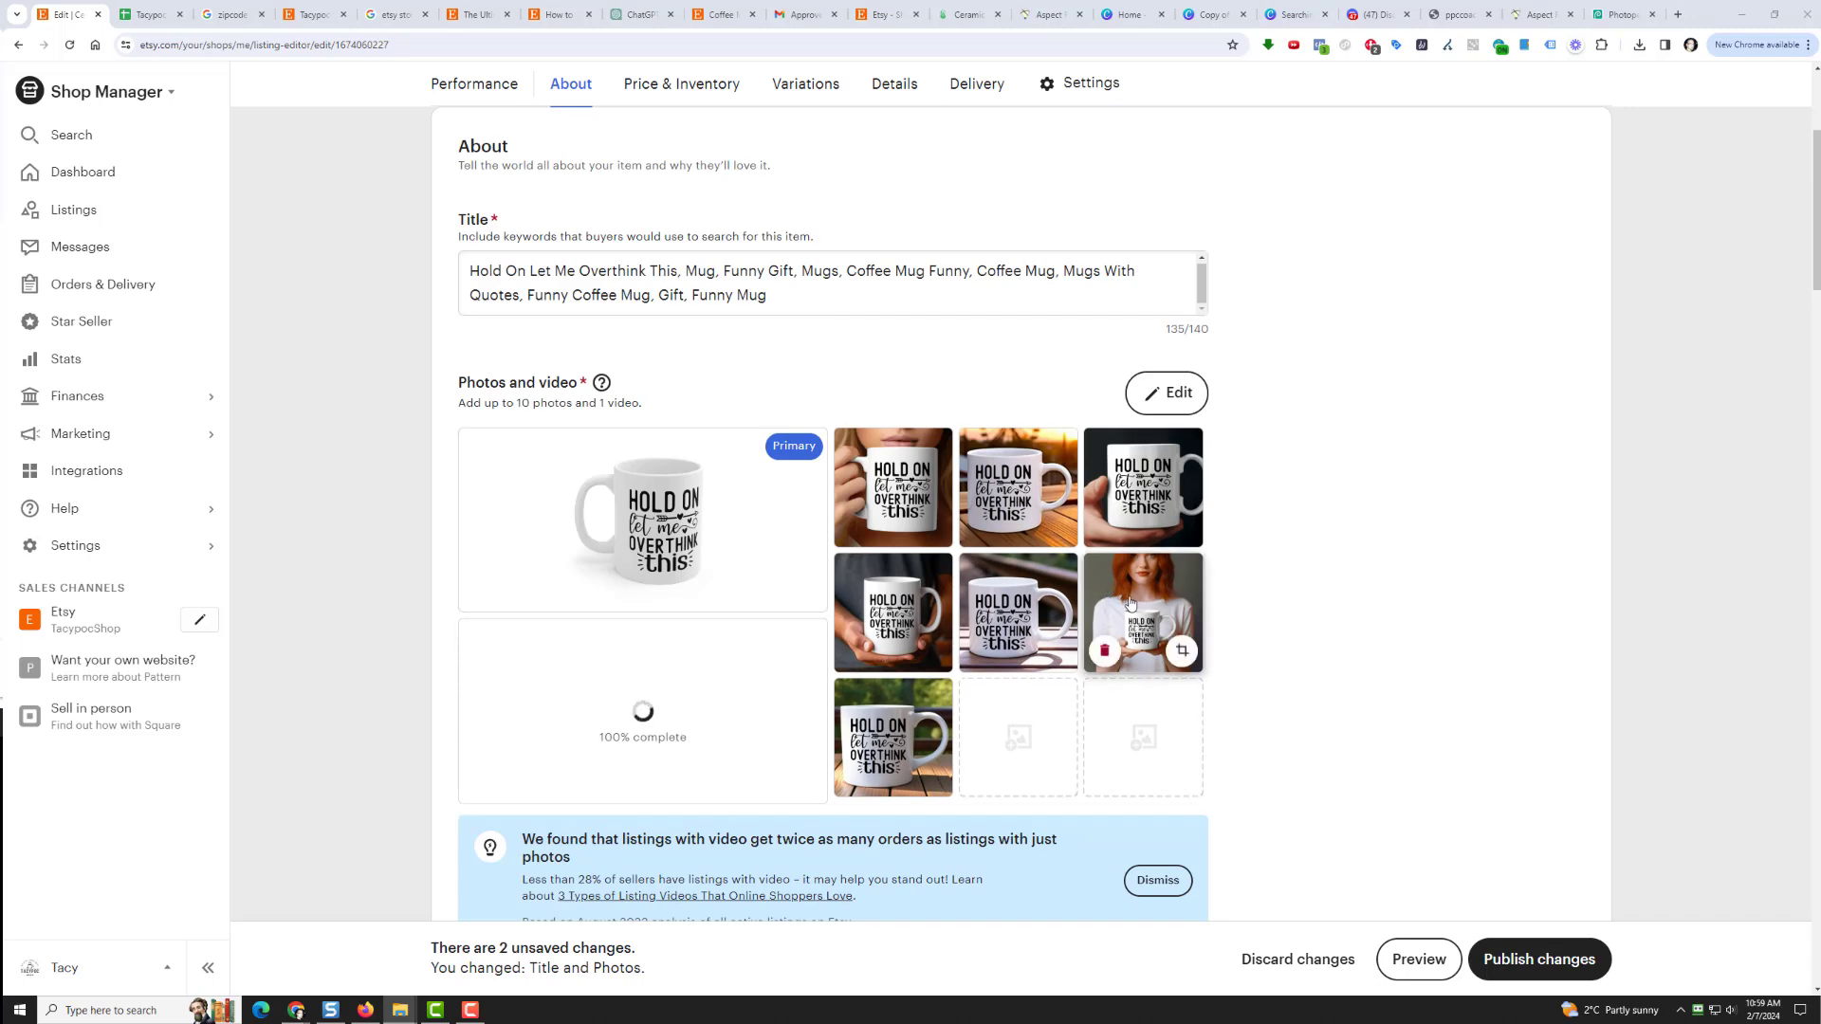
{"action": "mouse_move", "coordinate": [882, 477]}
{"action": "left_click_drag", "start_coordinate": [882, 477], "coordinate": [561, 506]}
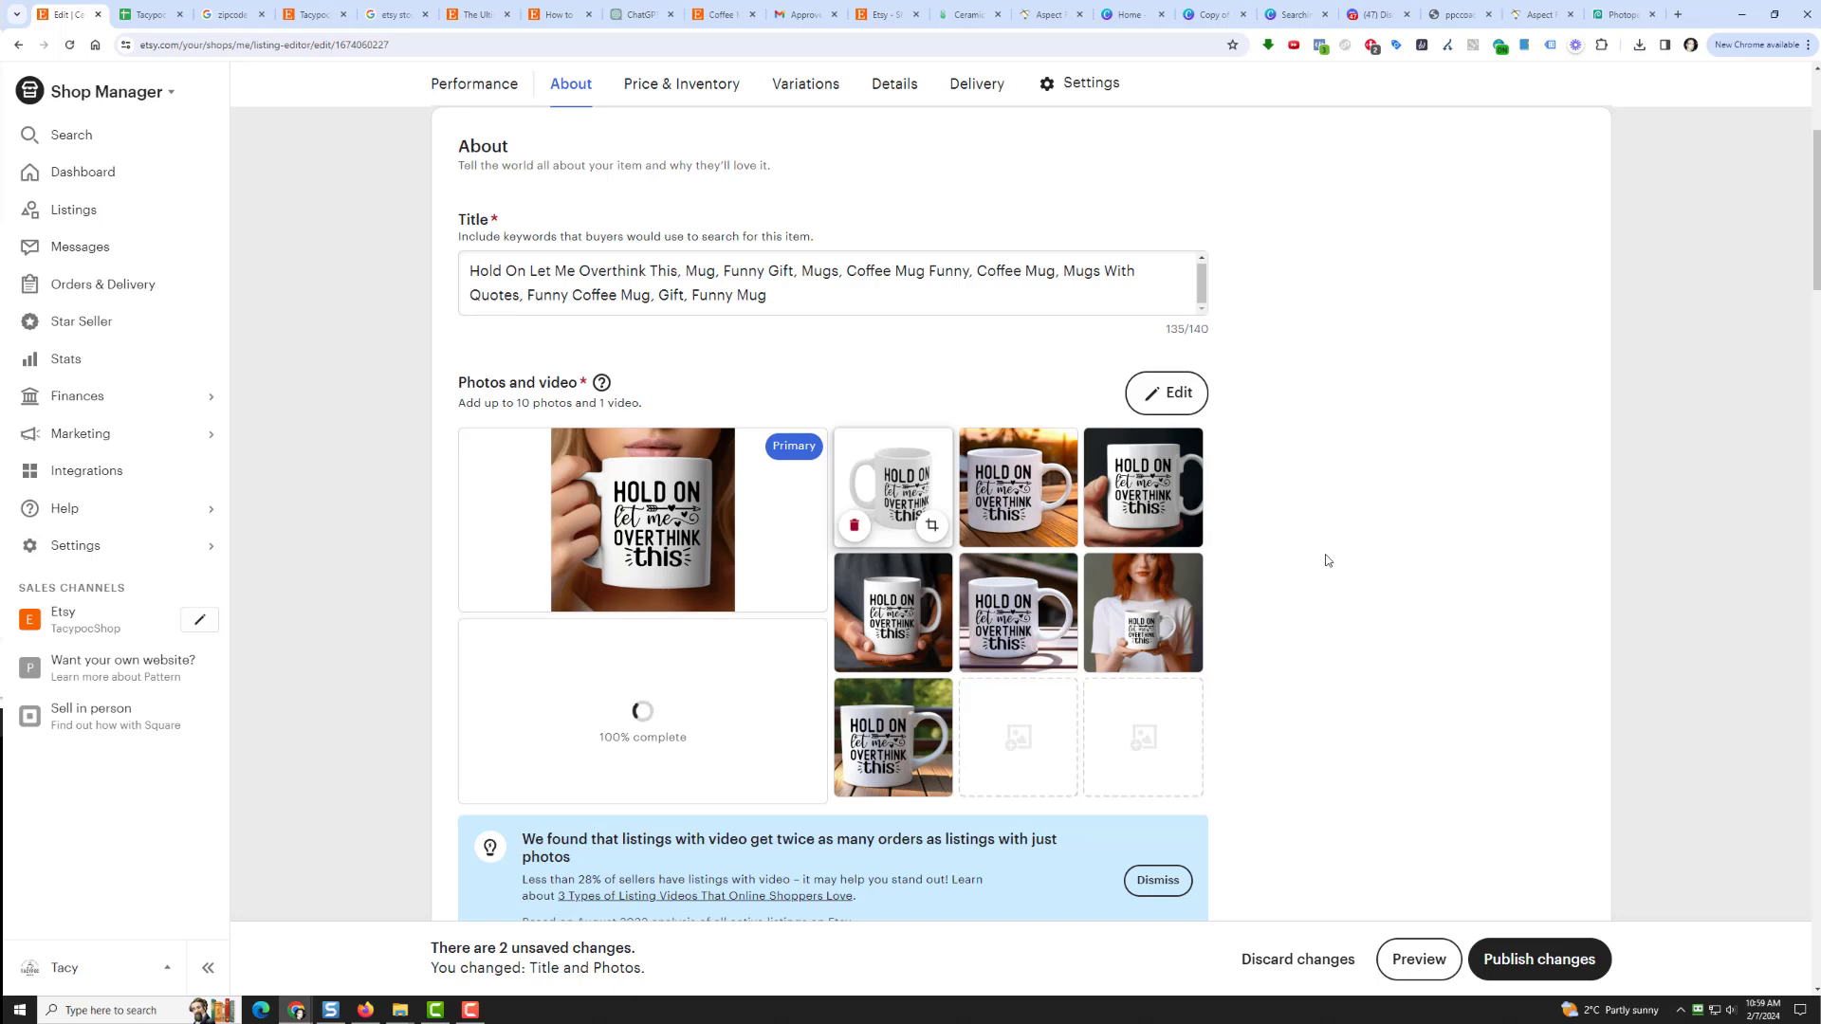
{"action": "left_click", "coordinate": [852, 527]}
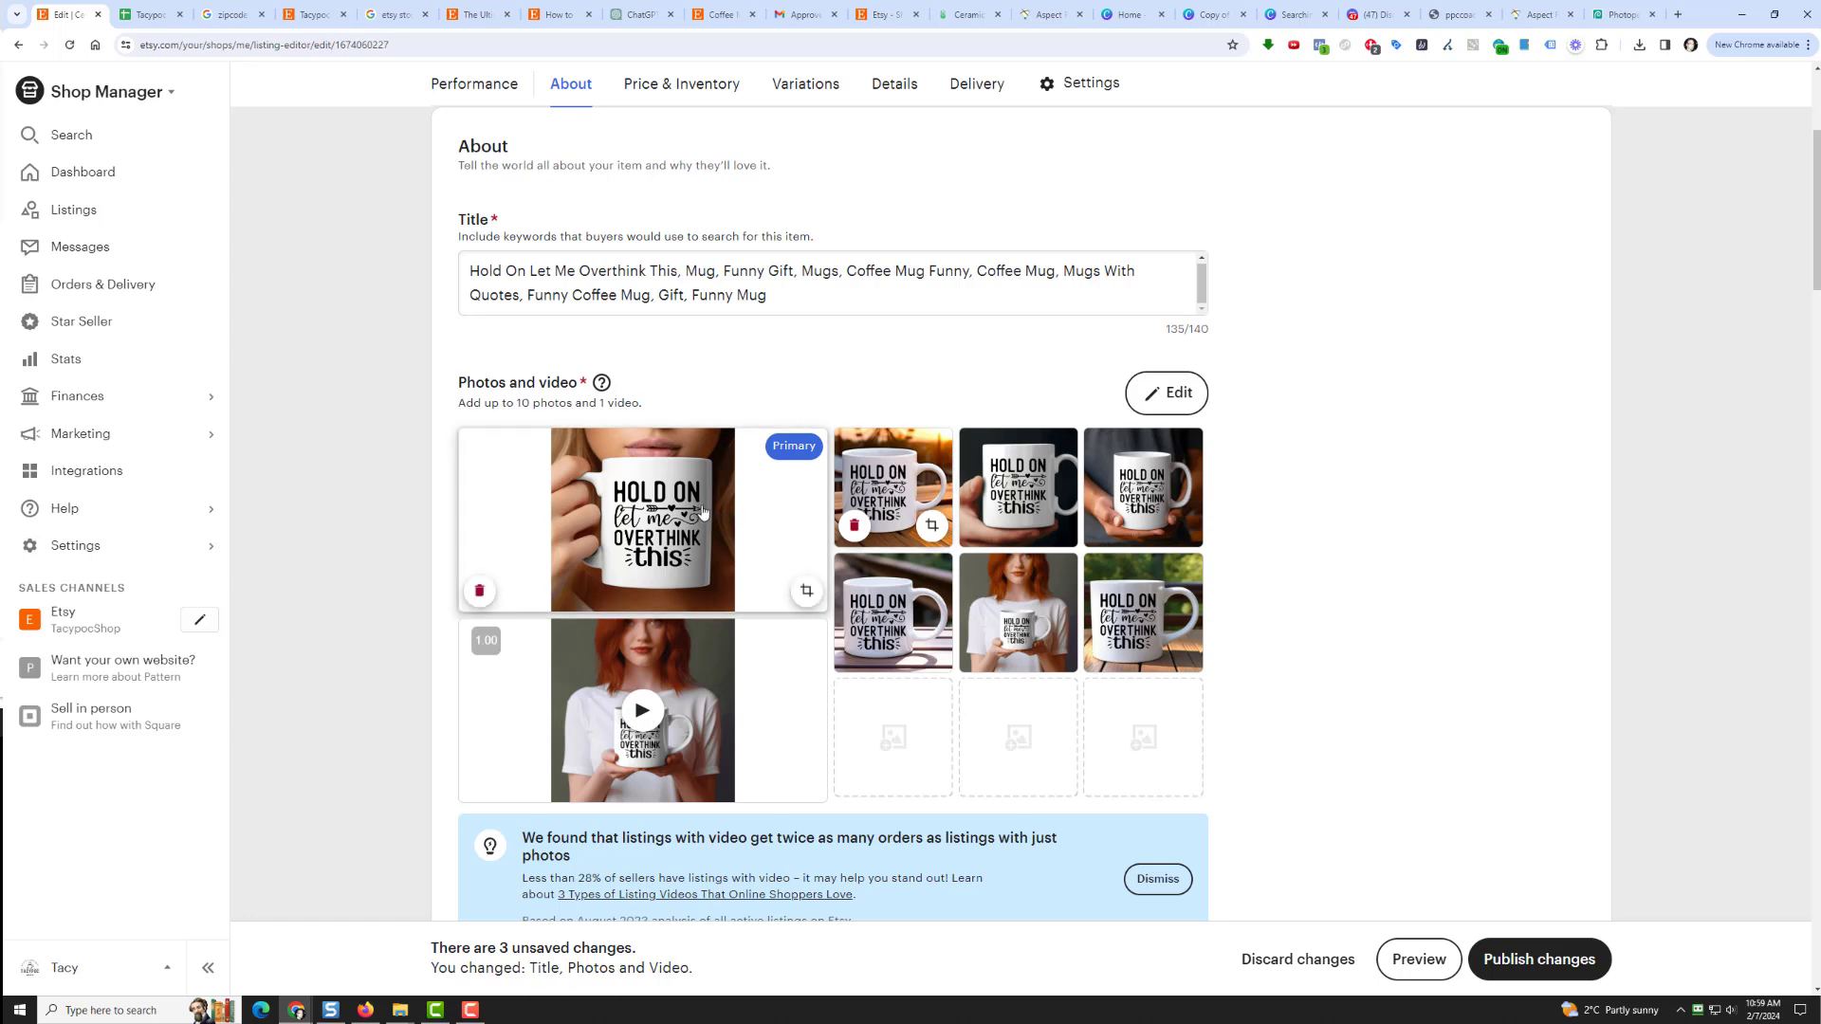
Upload another mug mockup, remove the duplicate photo, and fill the remaining empty photo slots with additional images
{"action": "mouse_move", "coordinate": [664, 723]}
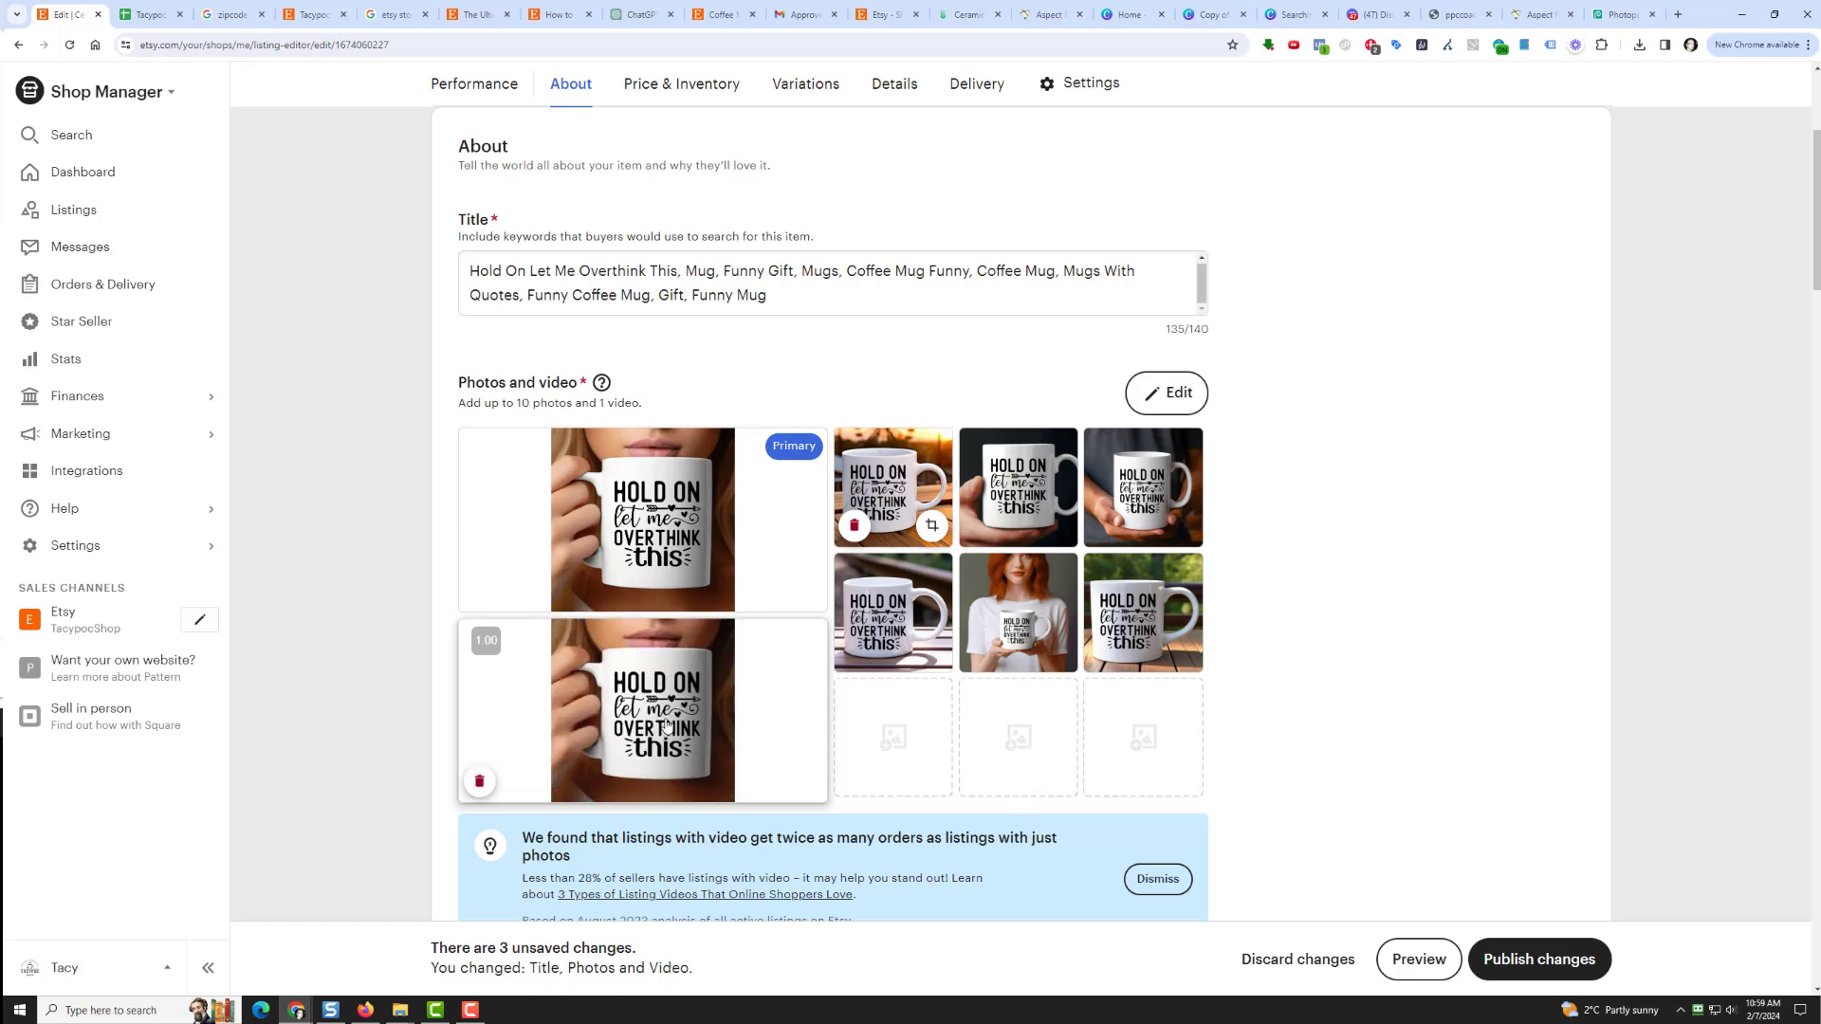
{"action": "mouse_move", "coordinate": [1137, 655]}
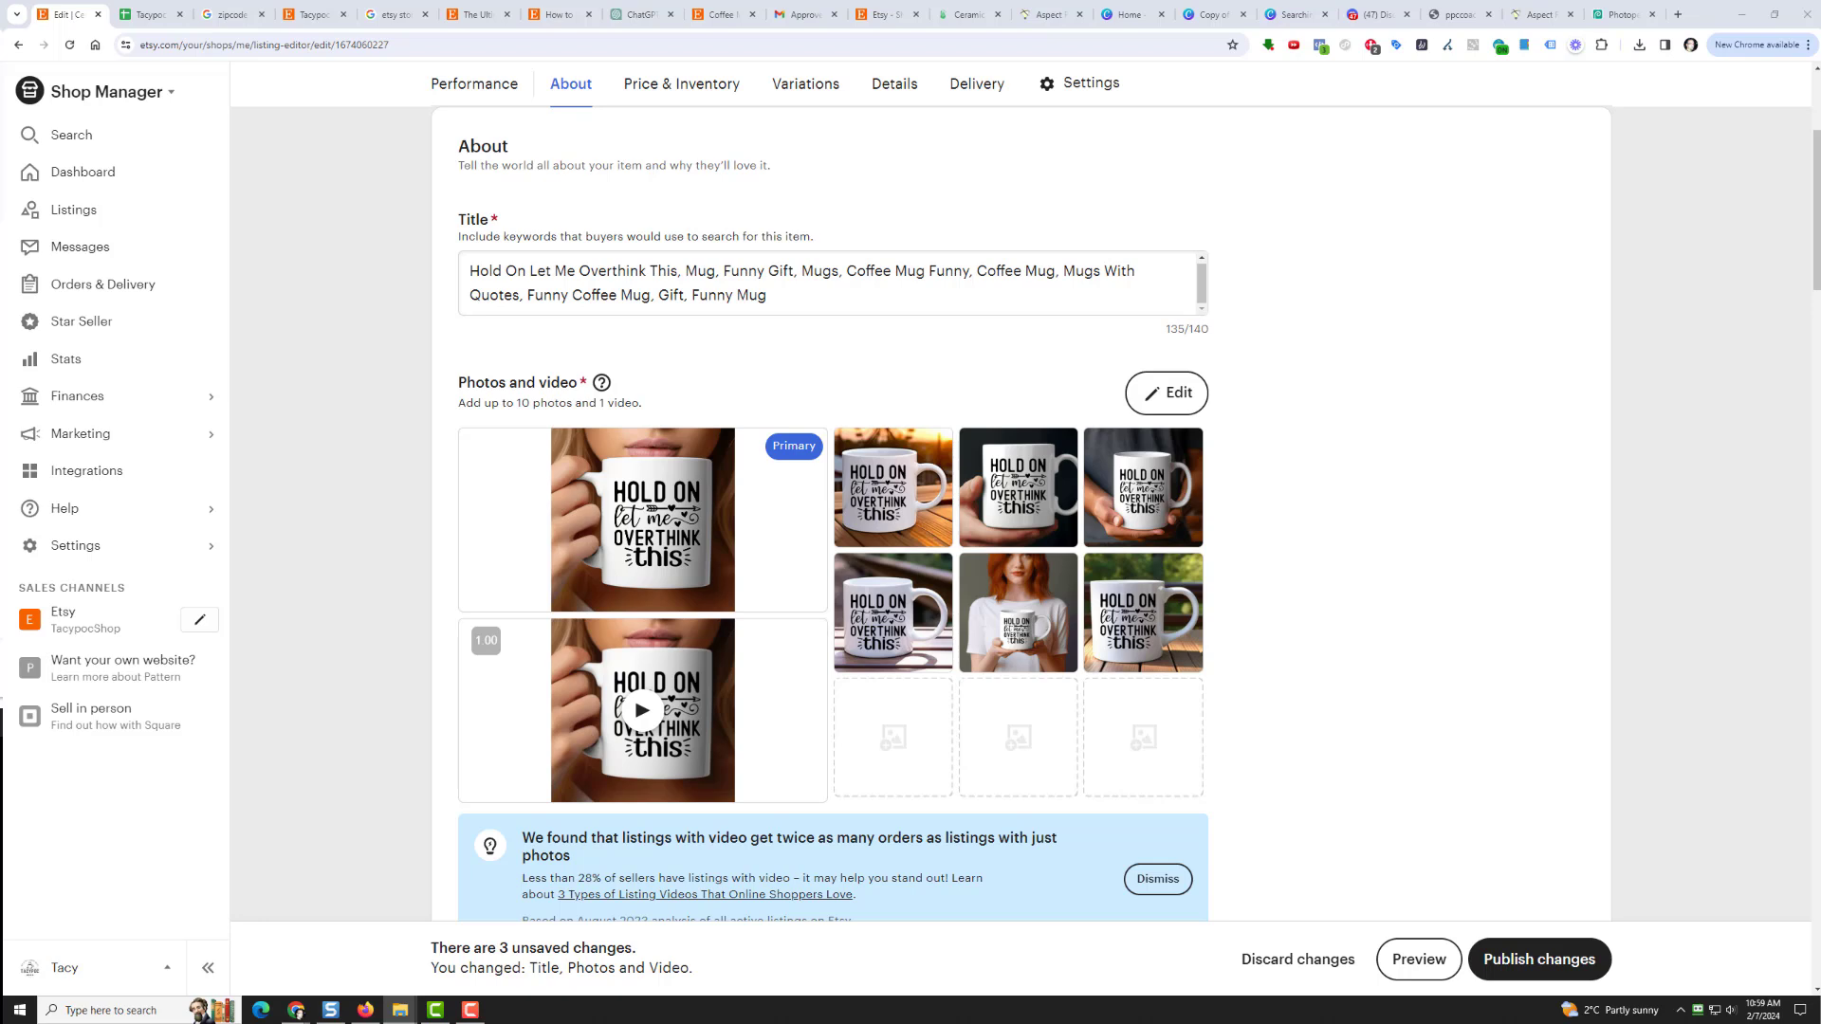
{"action": "left_click_drag", "start_coordinate": [1627, 636], "coordinate": [977, 730]}
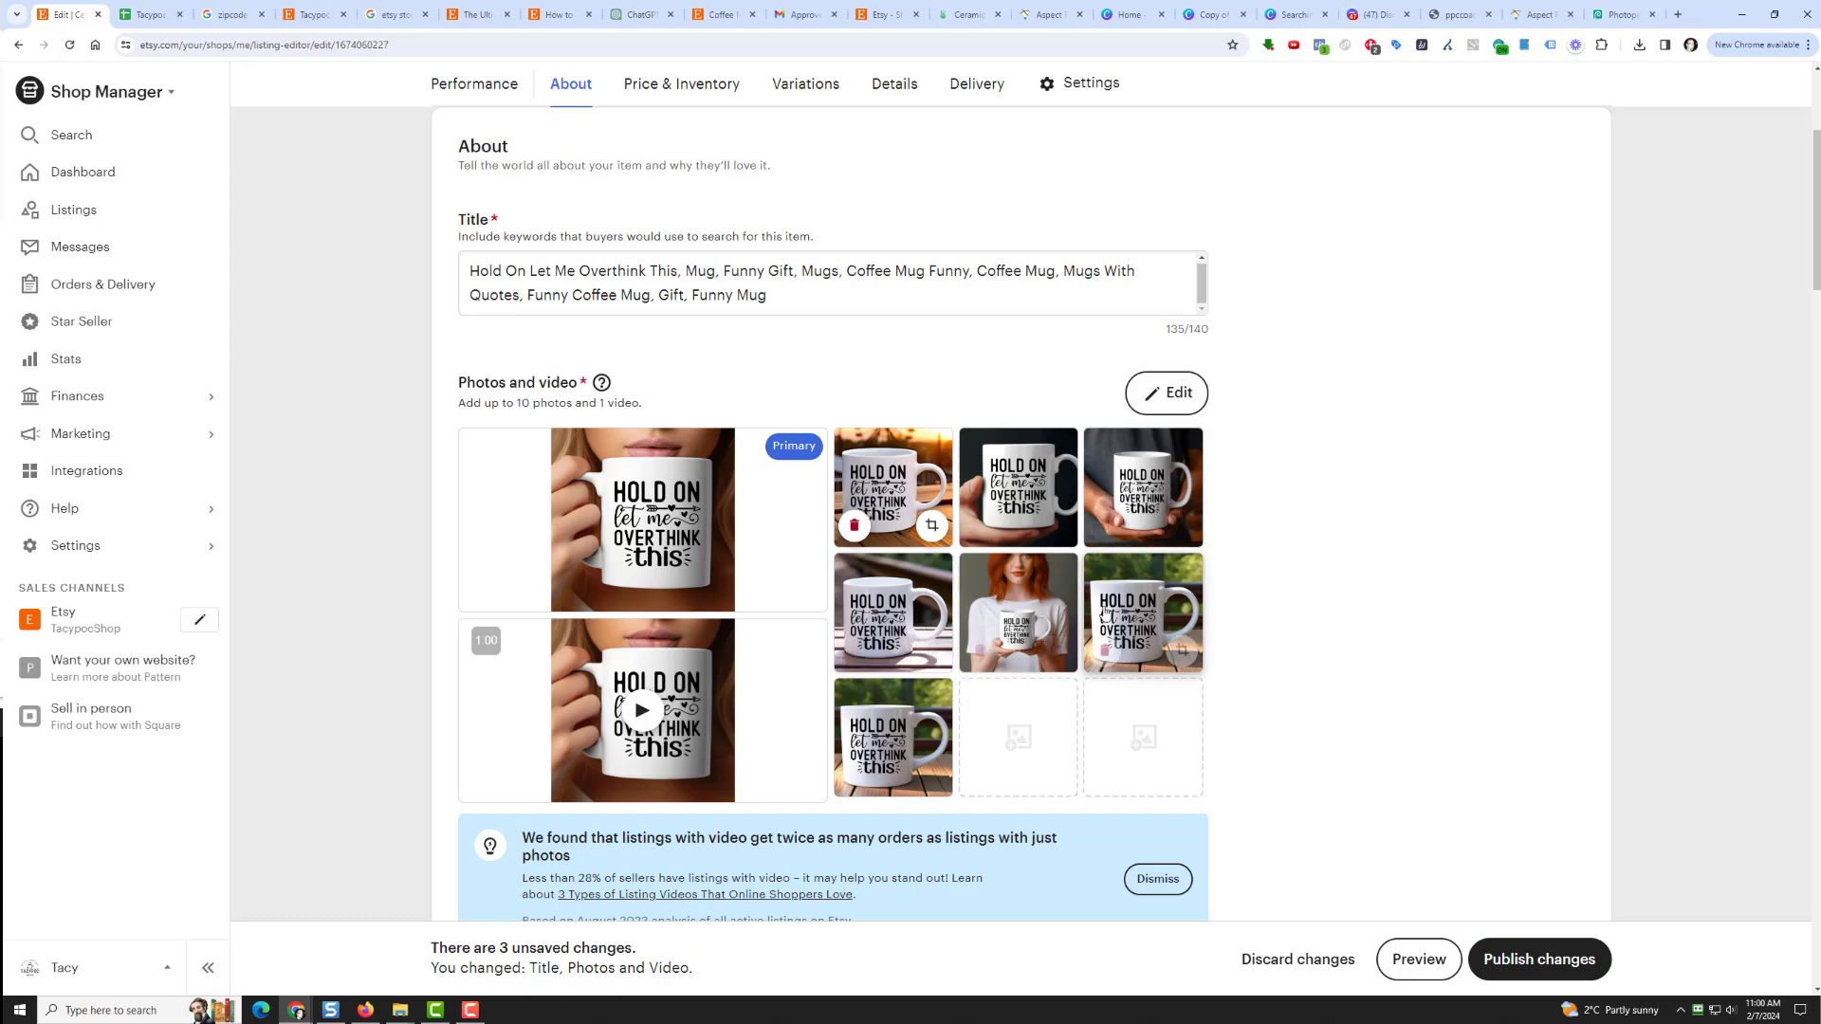
{"action": "left_click", "coordinate": [1104, 650]}
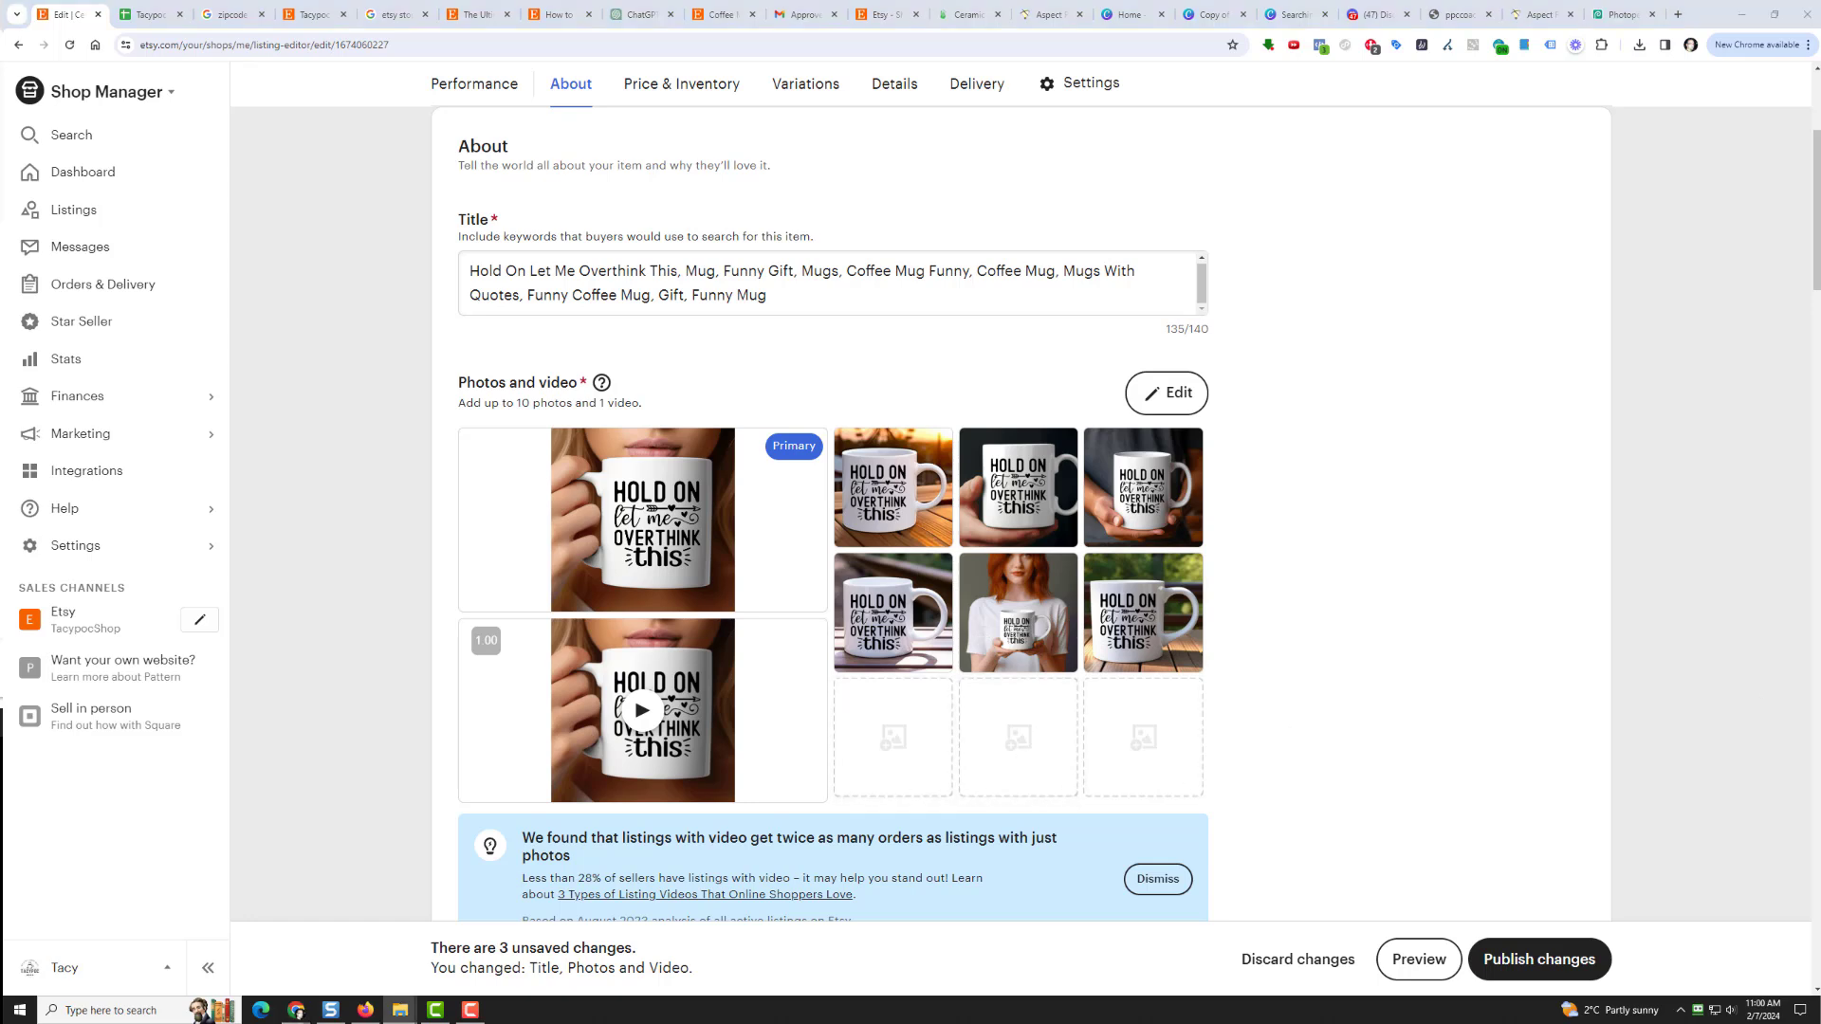
{"action": "left_click_drag", "start_coordinate": [1820, 512], "coordinate": [868, 788]}
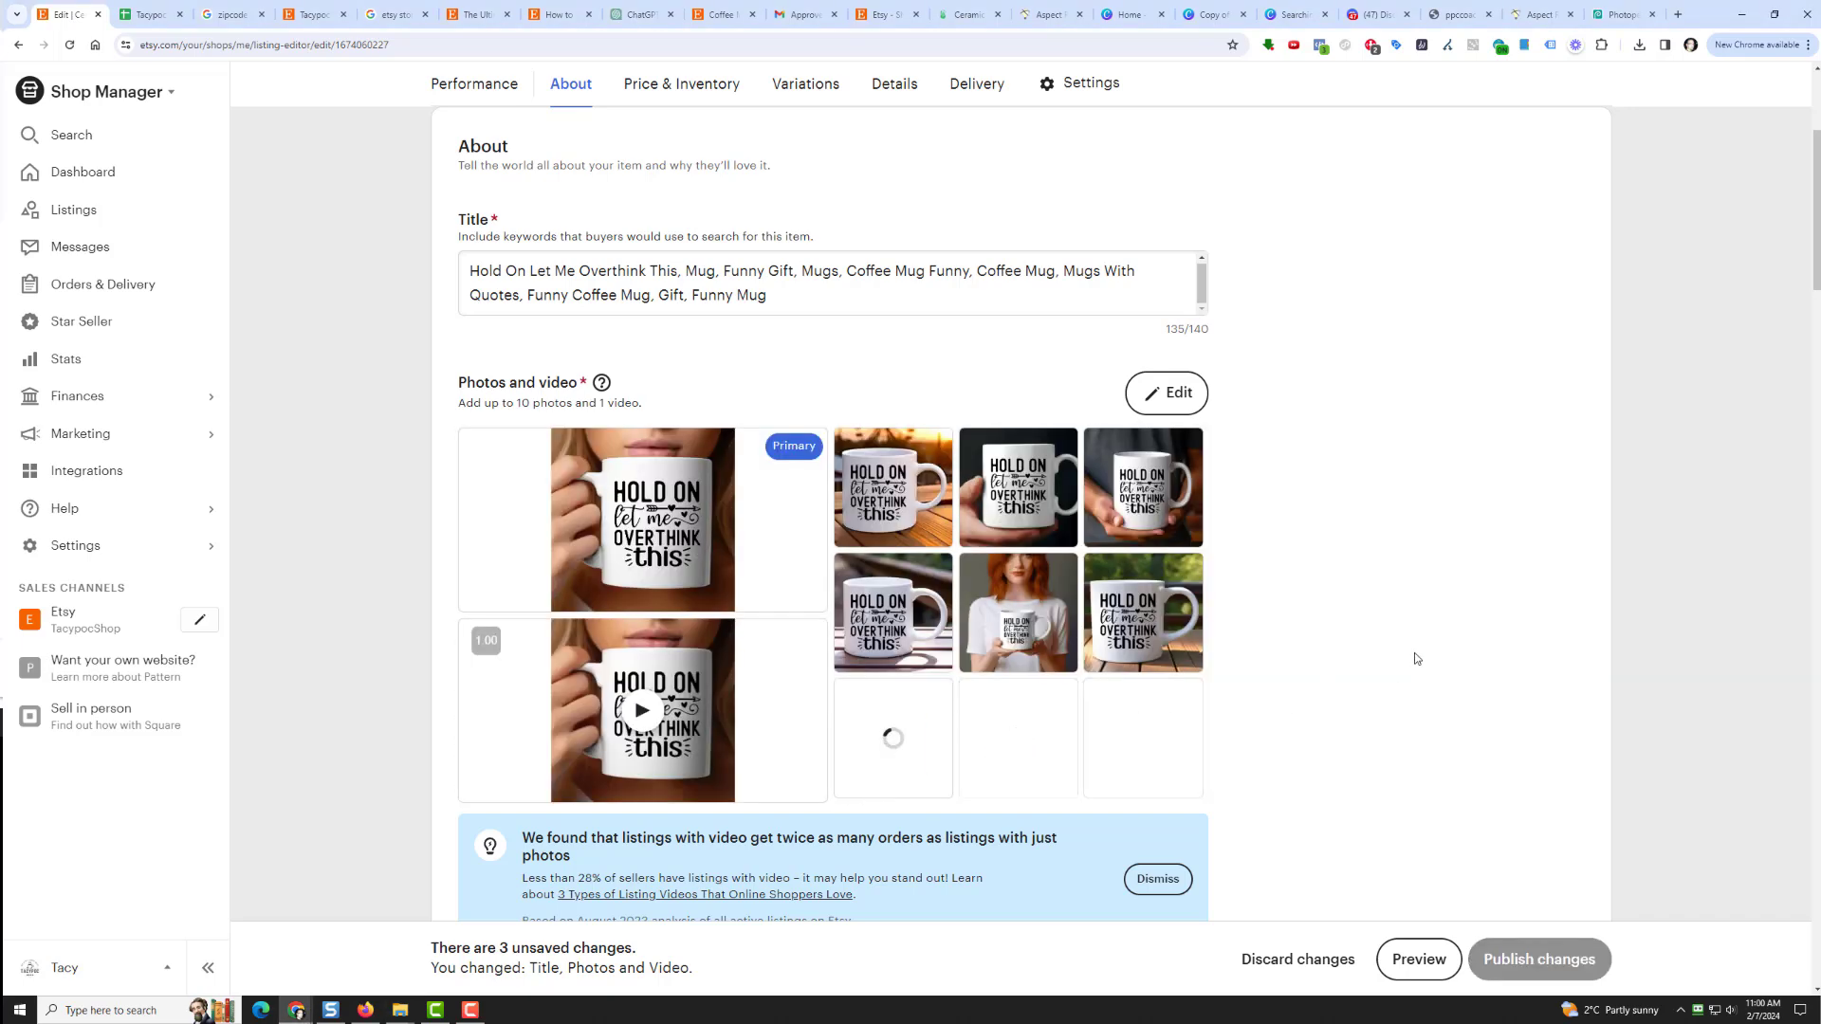
Switch to ChatGPT and open the earlier "Funny Coffee Mug Description" conversation at its first prompt
{"action": "scroll", "coordinate": [1386, 620], "scroll_direction": "down", "scroll_amount": 10}
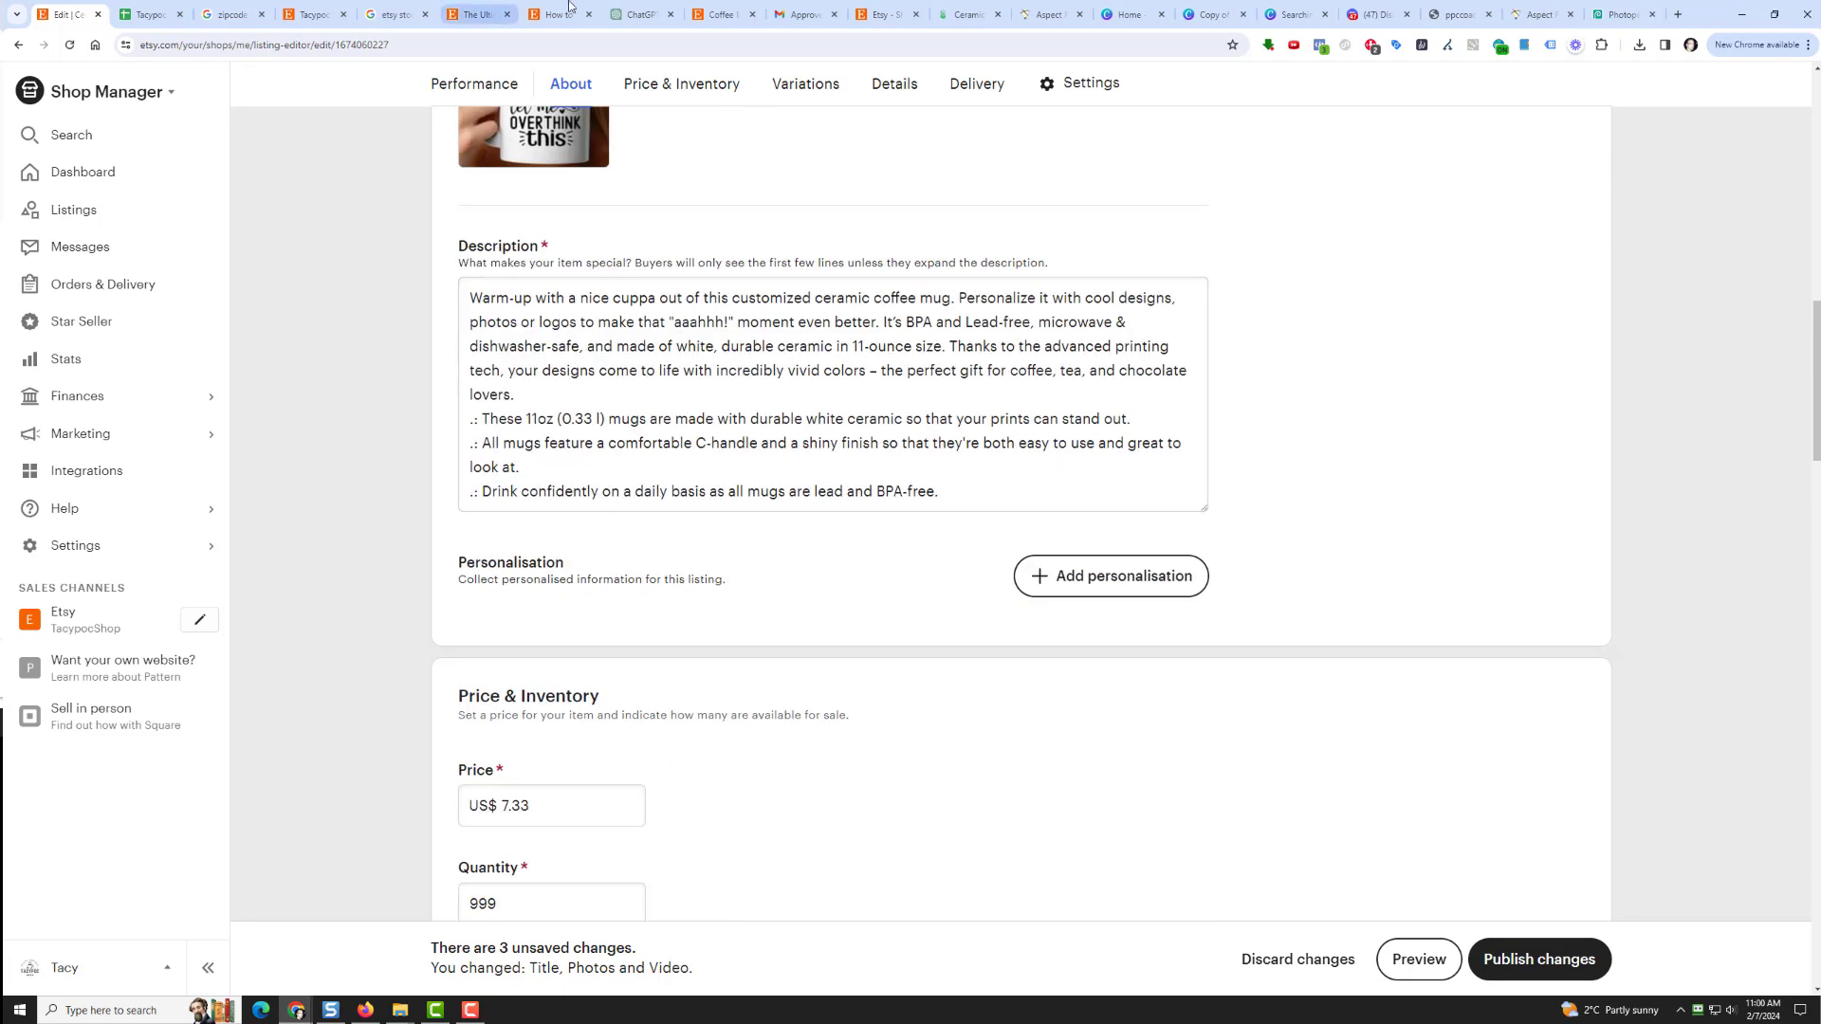
{"action": "left_click", "coordinate": [628, 13]}
{"action": "left_click", "coordinate": [66, 150]}
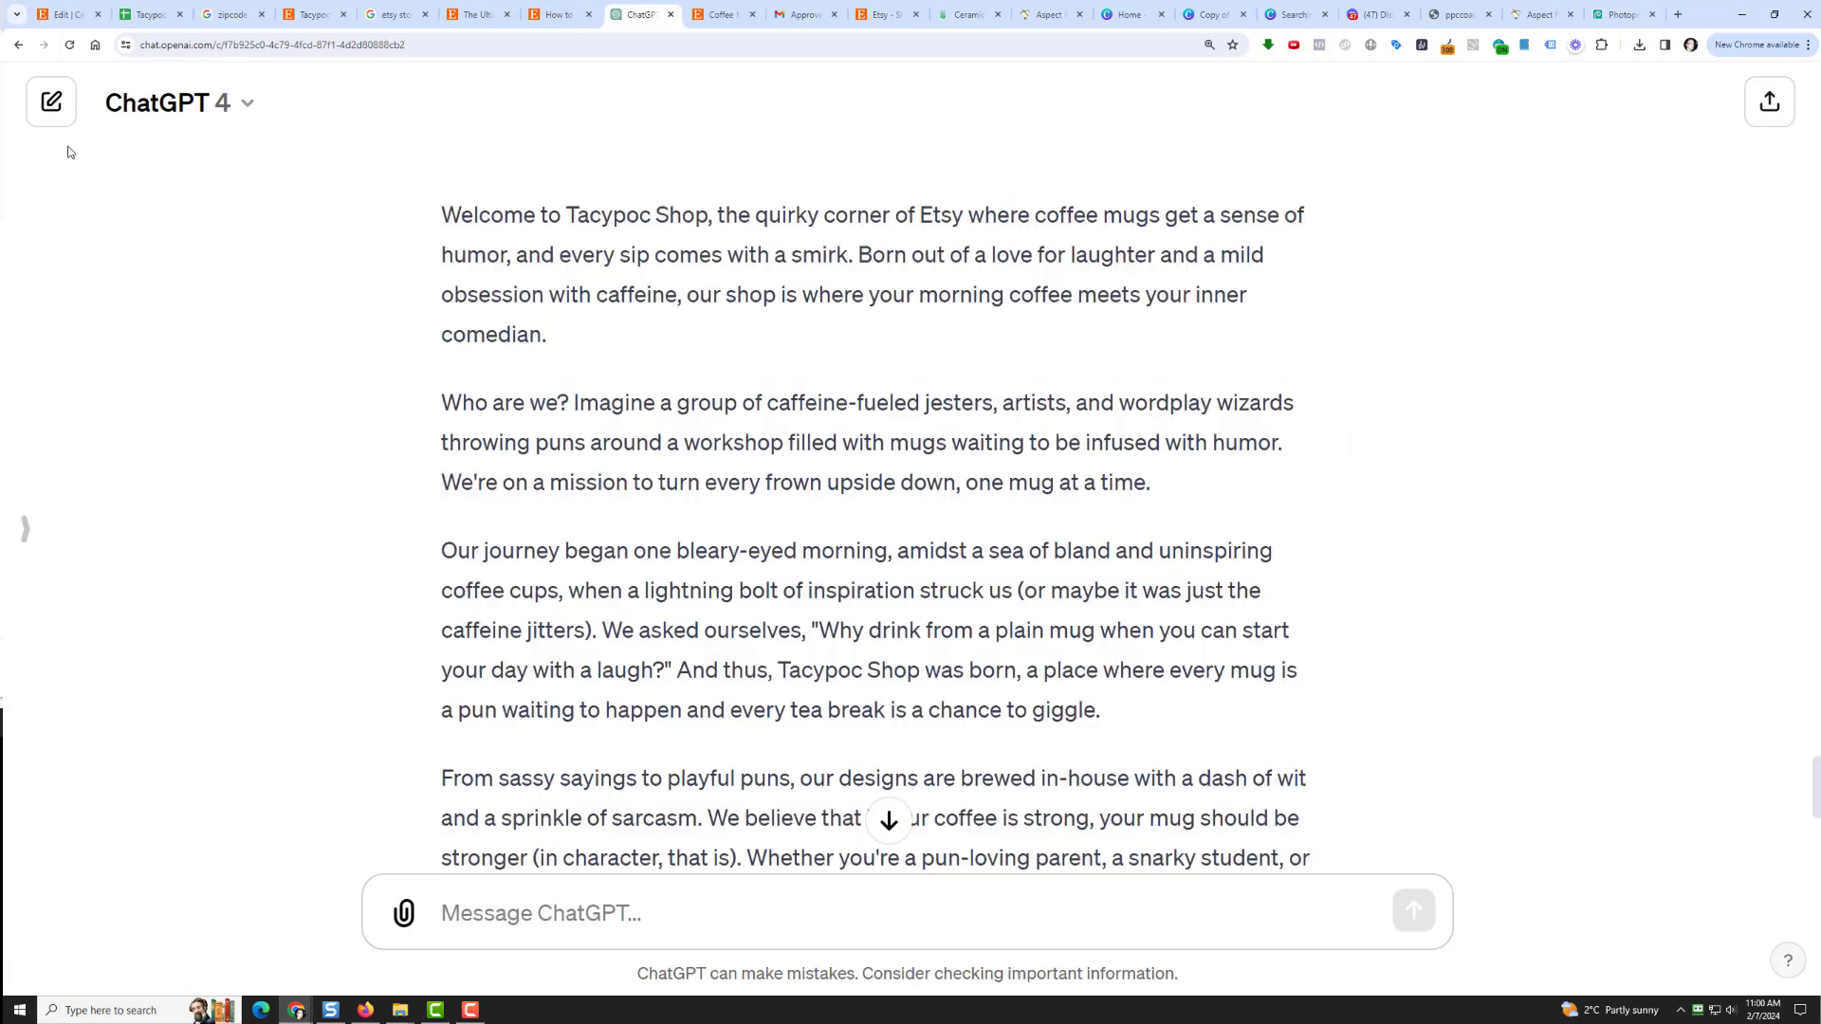
{"action": "left_click", "coordinate": [22, 529]}
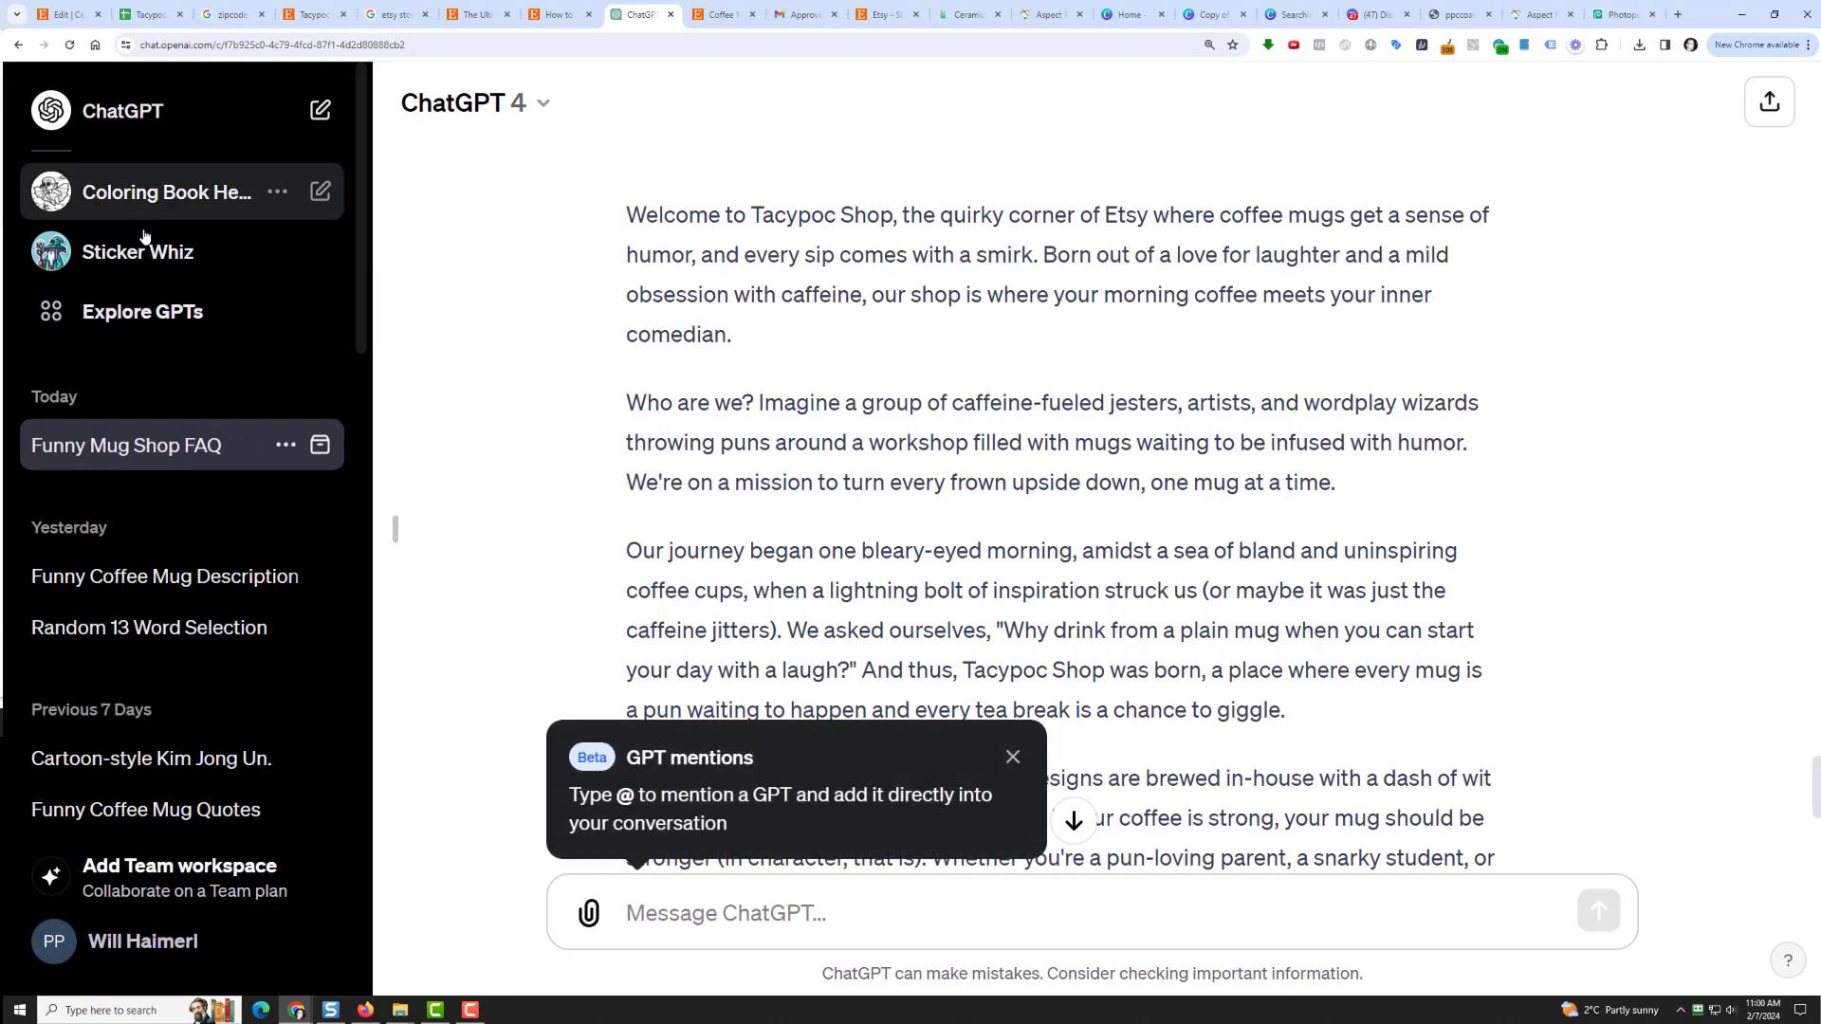
{"action": "left_click", "coordinate": [188, 578]}
{"action": "scroll", "coordinate": [683, 351], "scroll_direction": "up", "scroll_amount": 15}
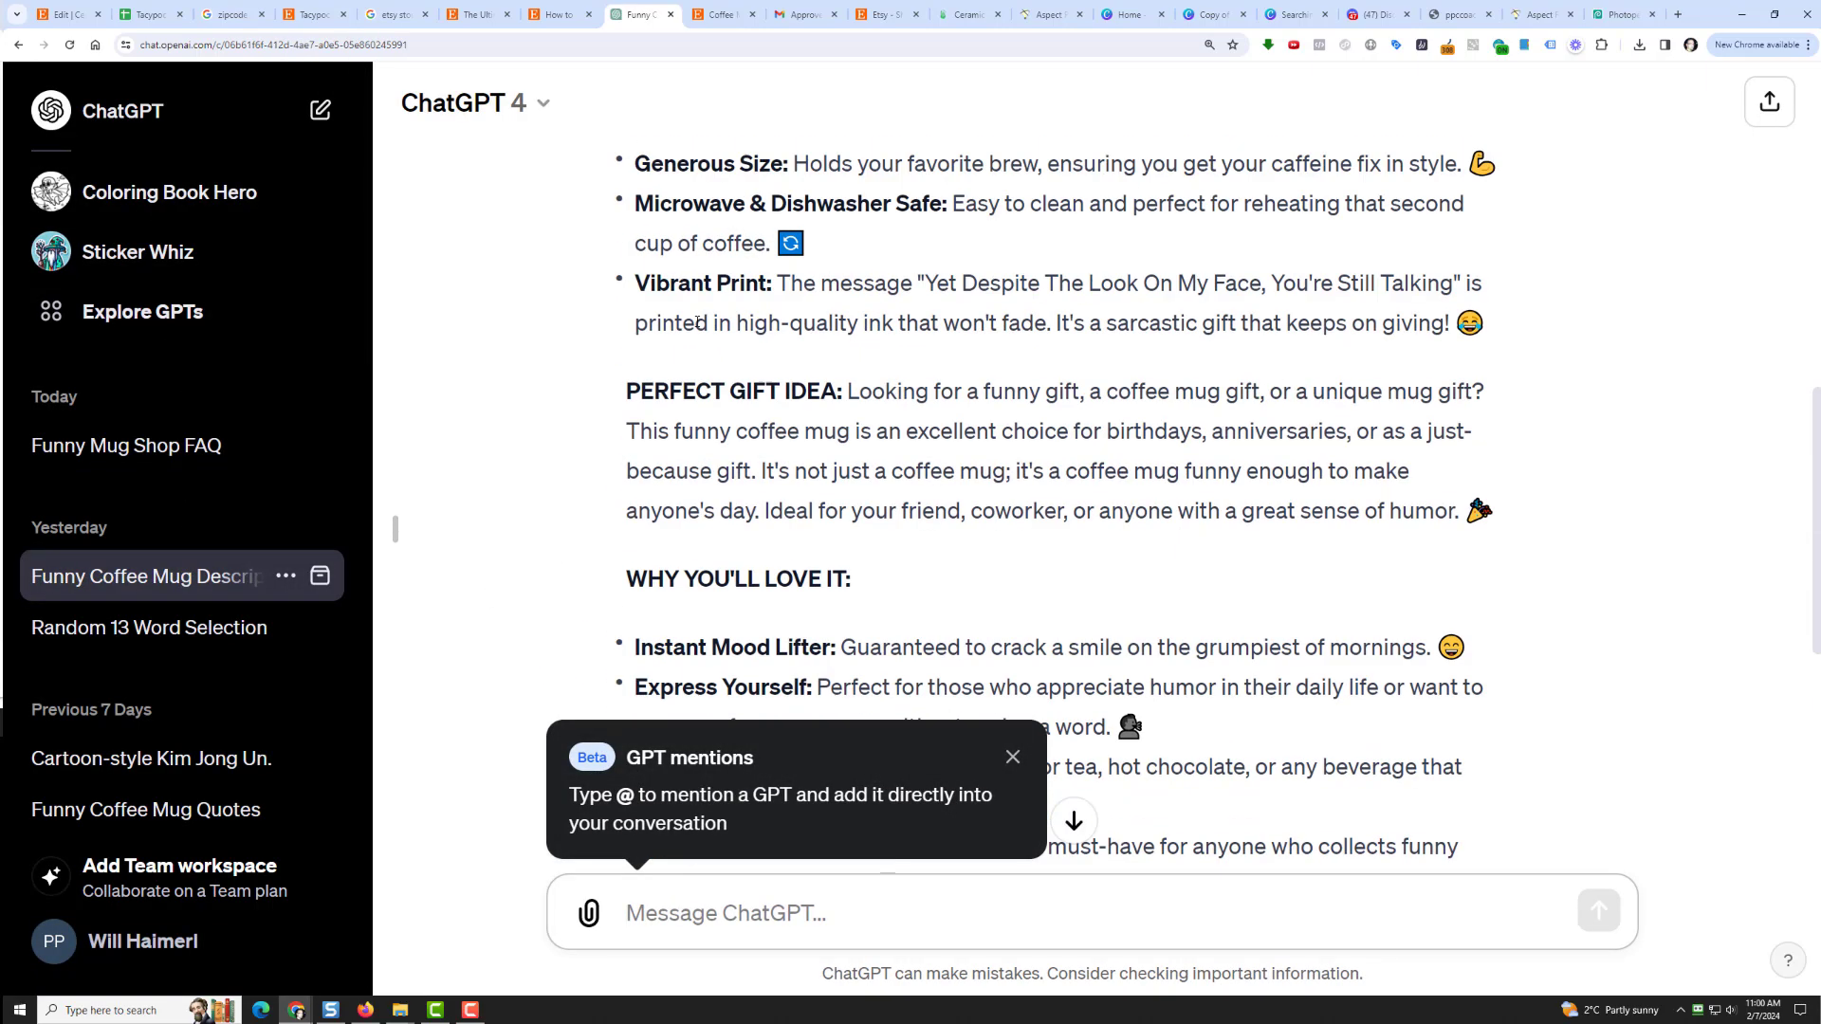
{"action": "scroll", "coordinate": [696, 325], "scroll_direction": "up", "scroll_amount": 3}
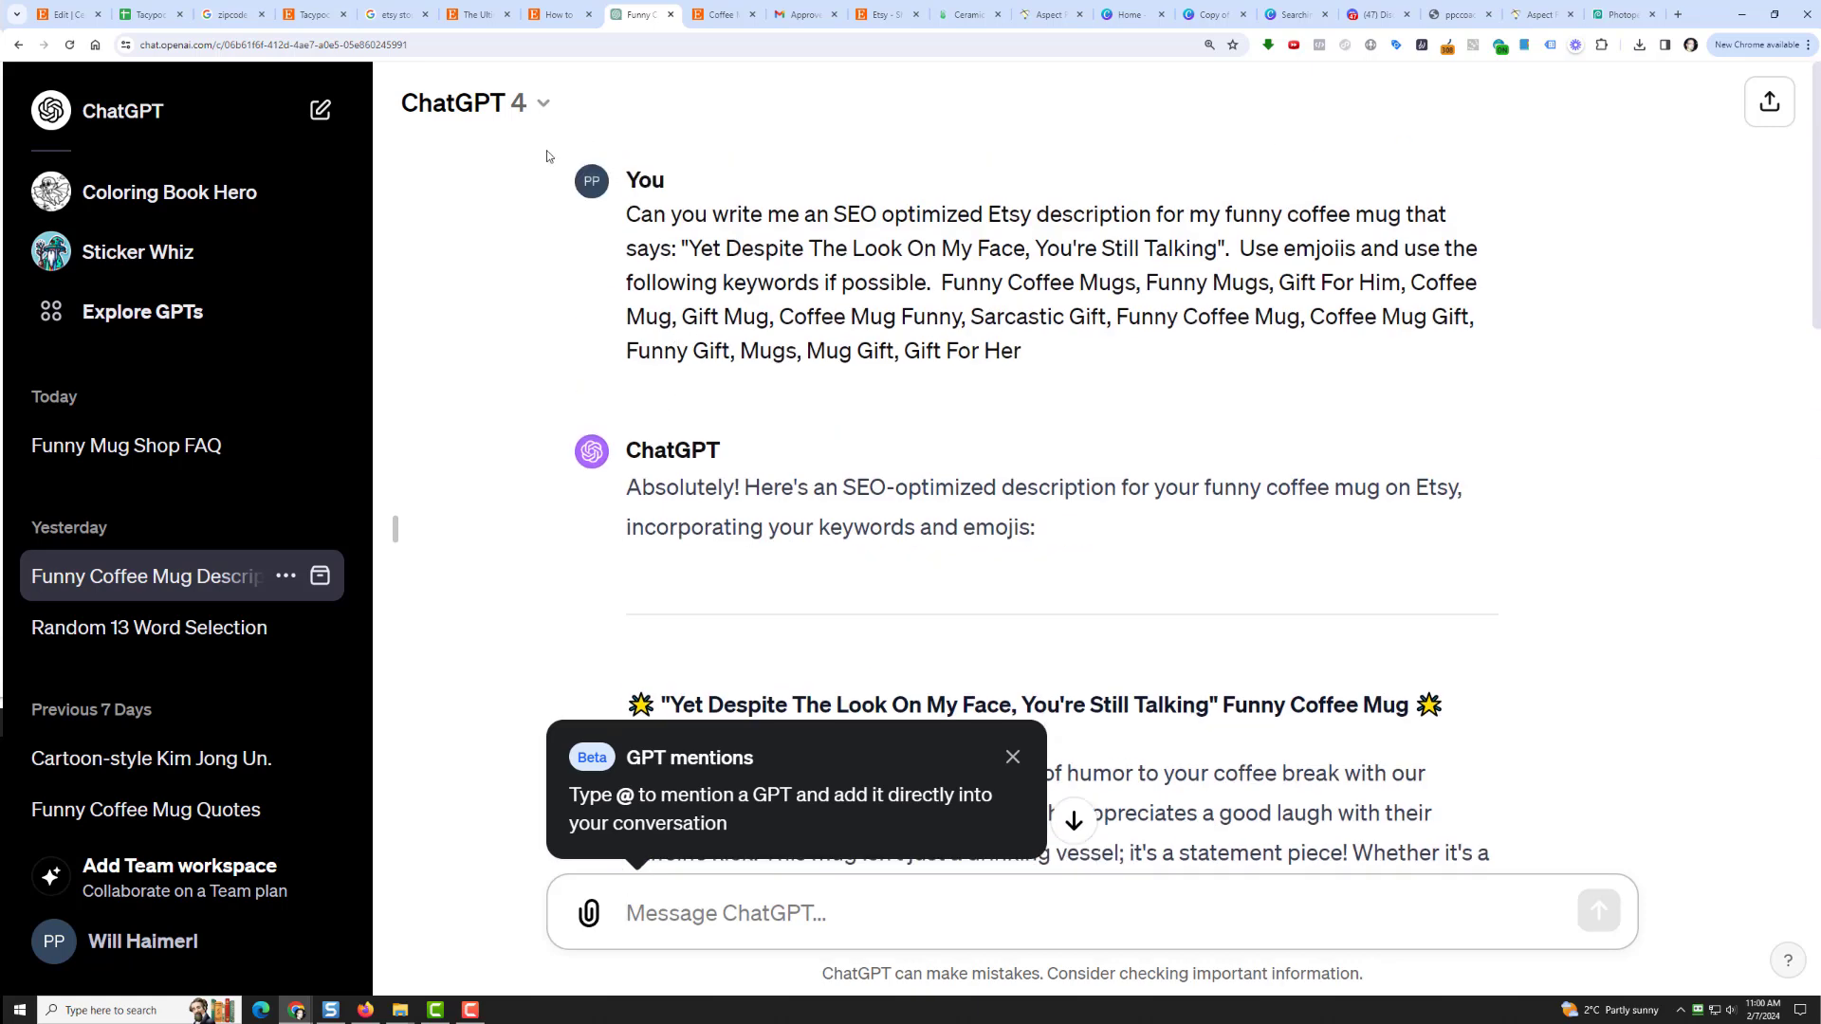
Copy the whole SEO-optimized Etsy description prompt from the first message and paste it into the new message box
{"action": "left_click_drag", "start_coordinate": [628, 214], "coordinate": [1064, 352]}
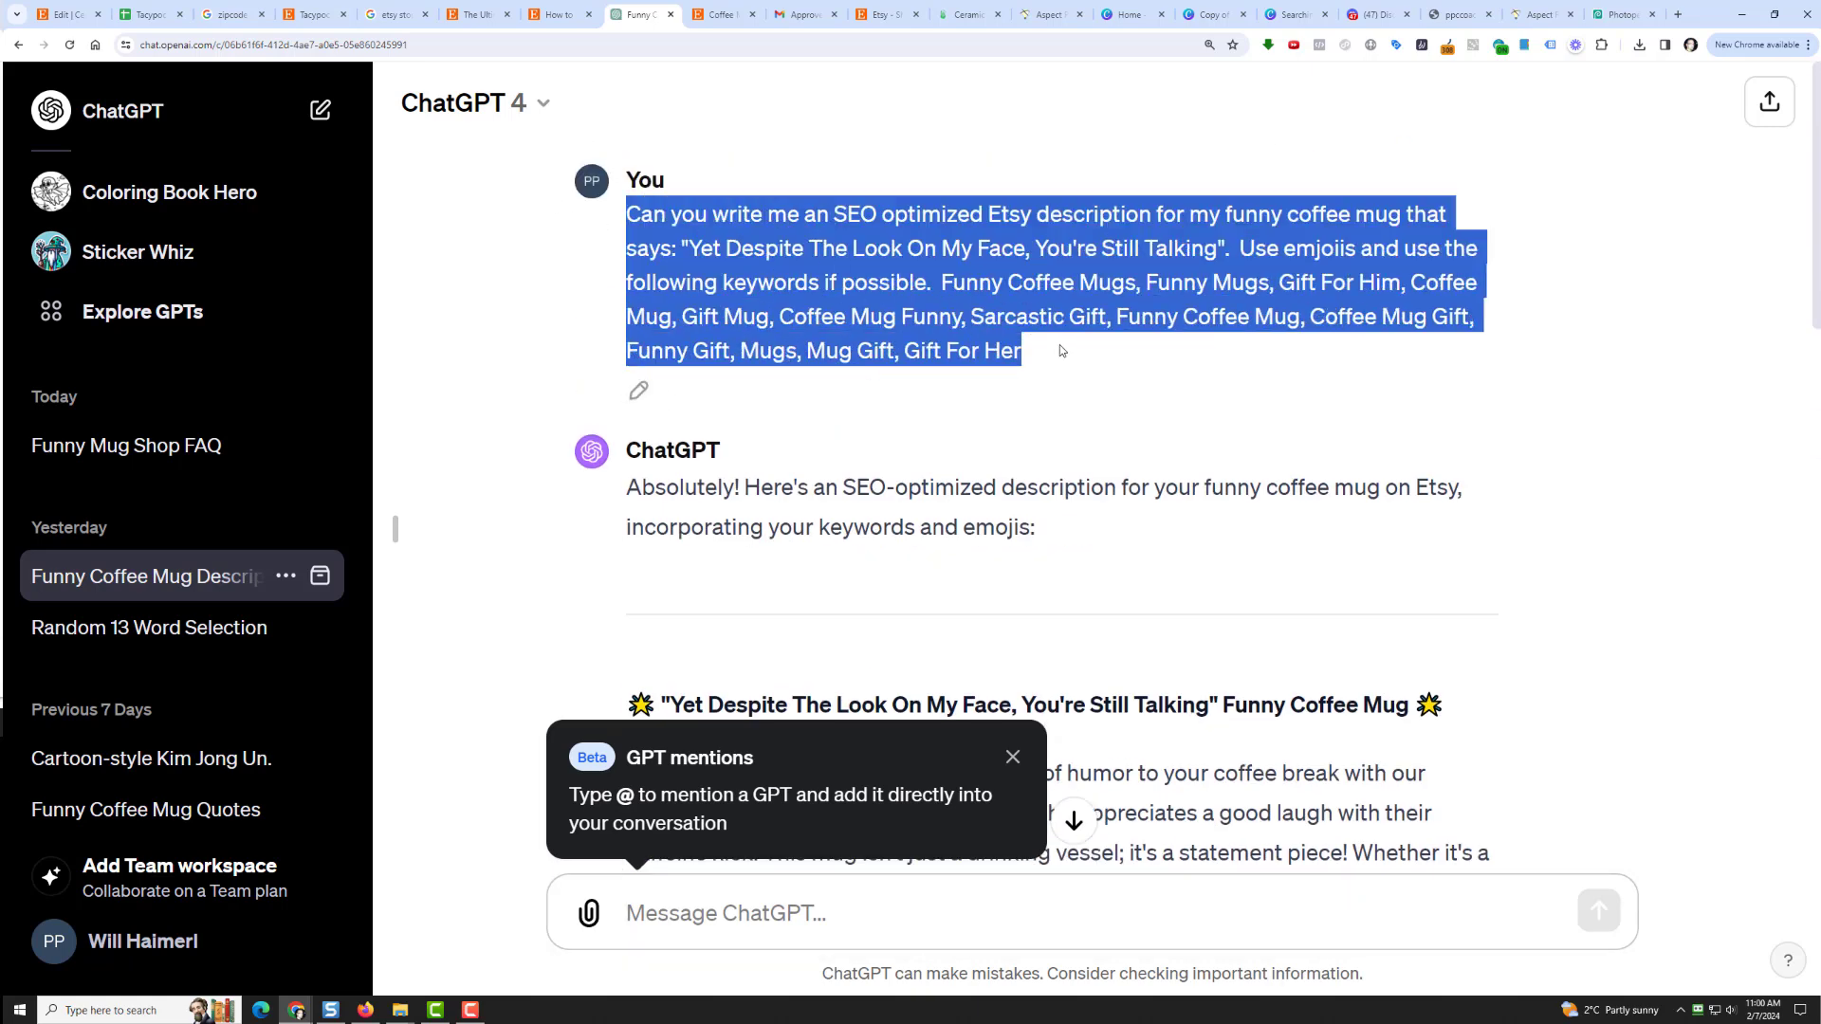
{"action": "right_click", "coordinate": [1022, 309]}
{"action": "left_click", "coordinate": [1063, 323]}
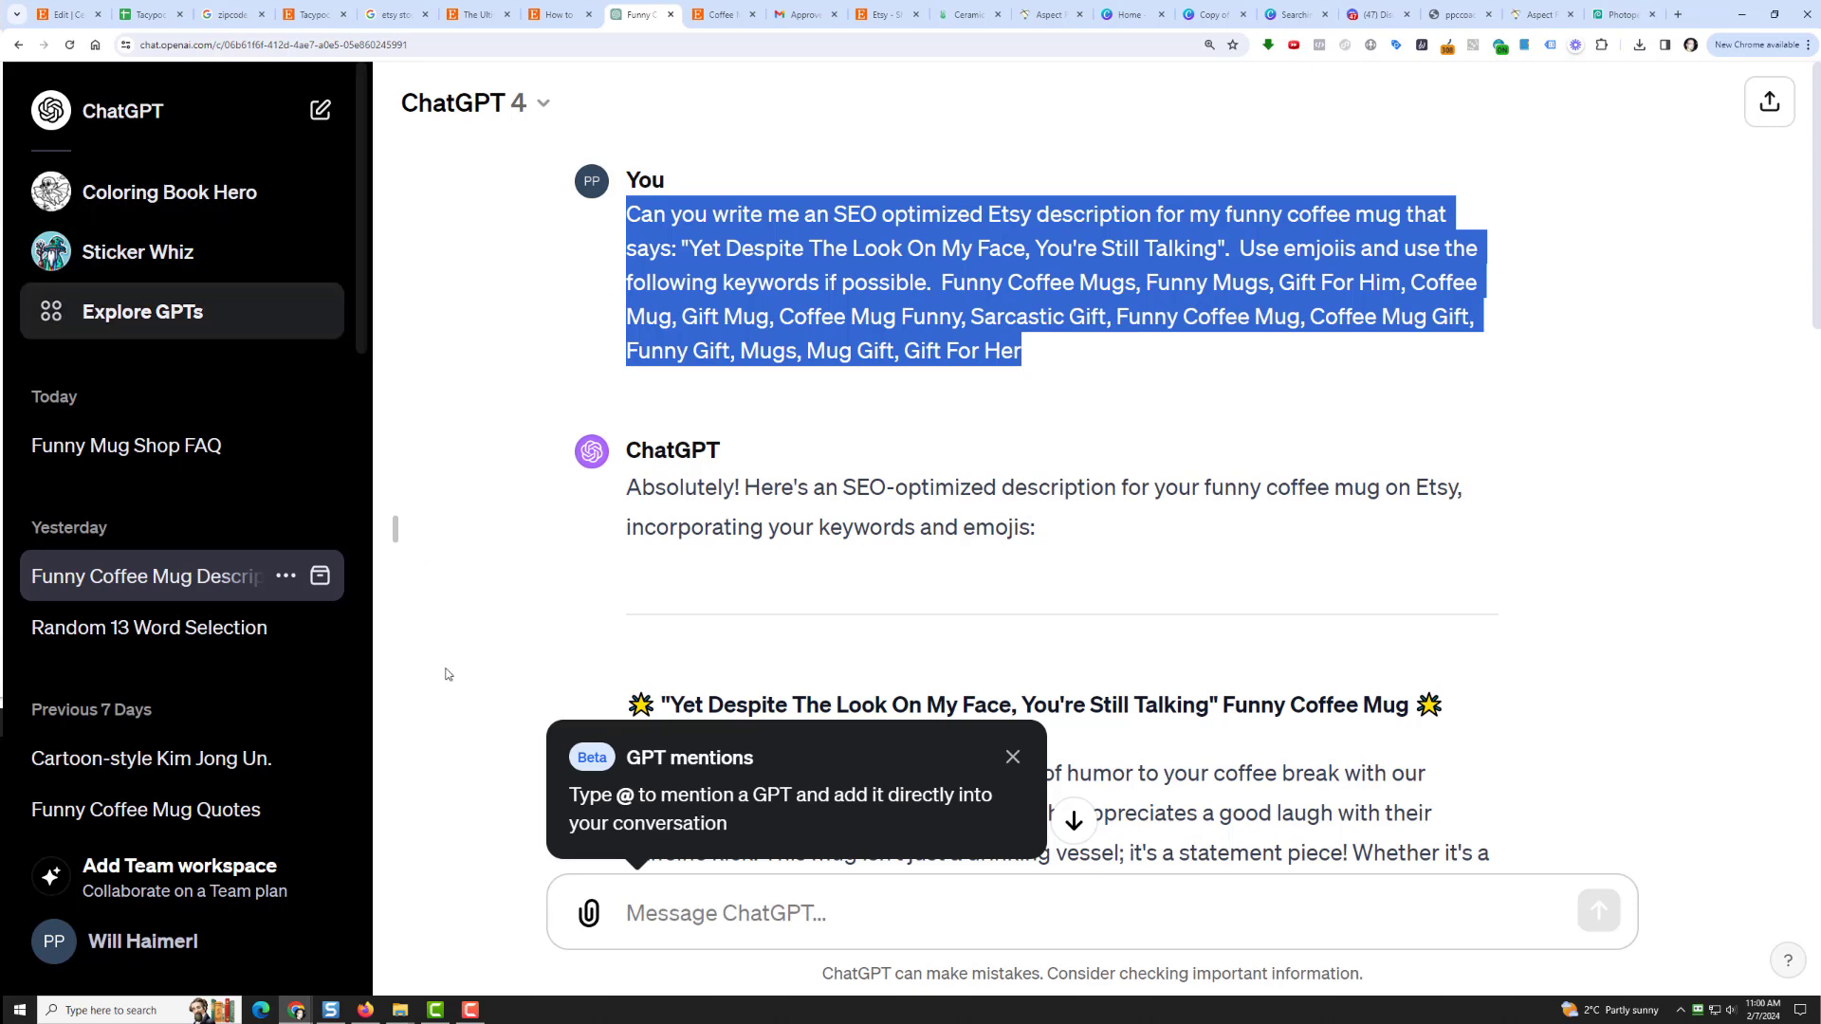
{"action": "left_click", "coordinate": [618, 913]}
{"action": "left_click", "coordinate": [396, 528]}
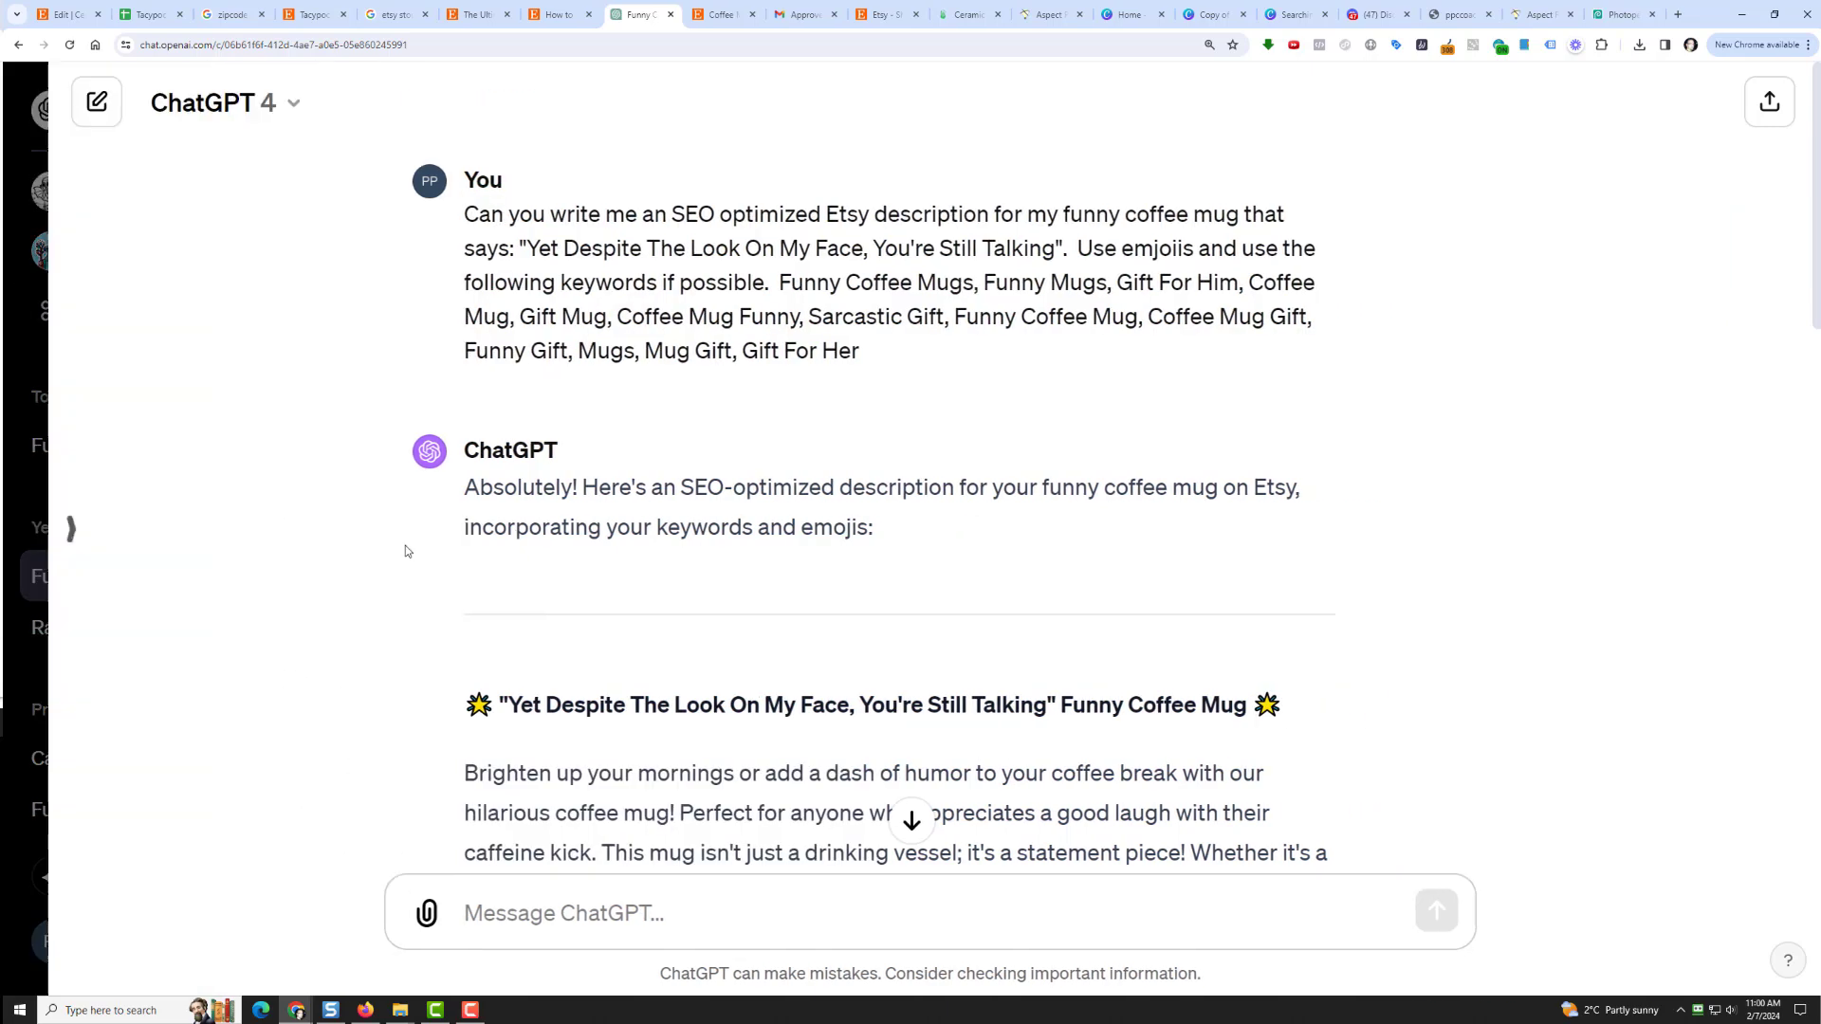
{"action": "right_click", "coordinate": [482, 913]}
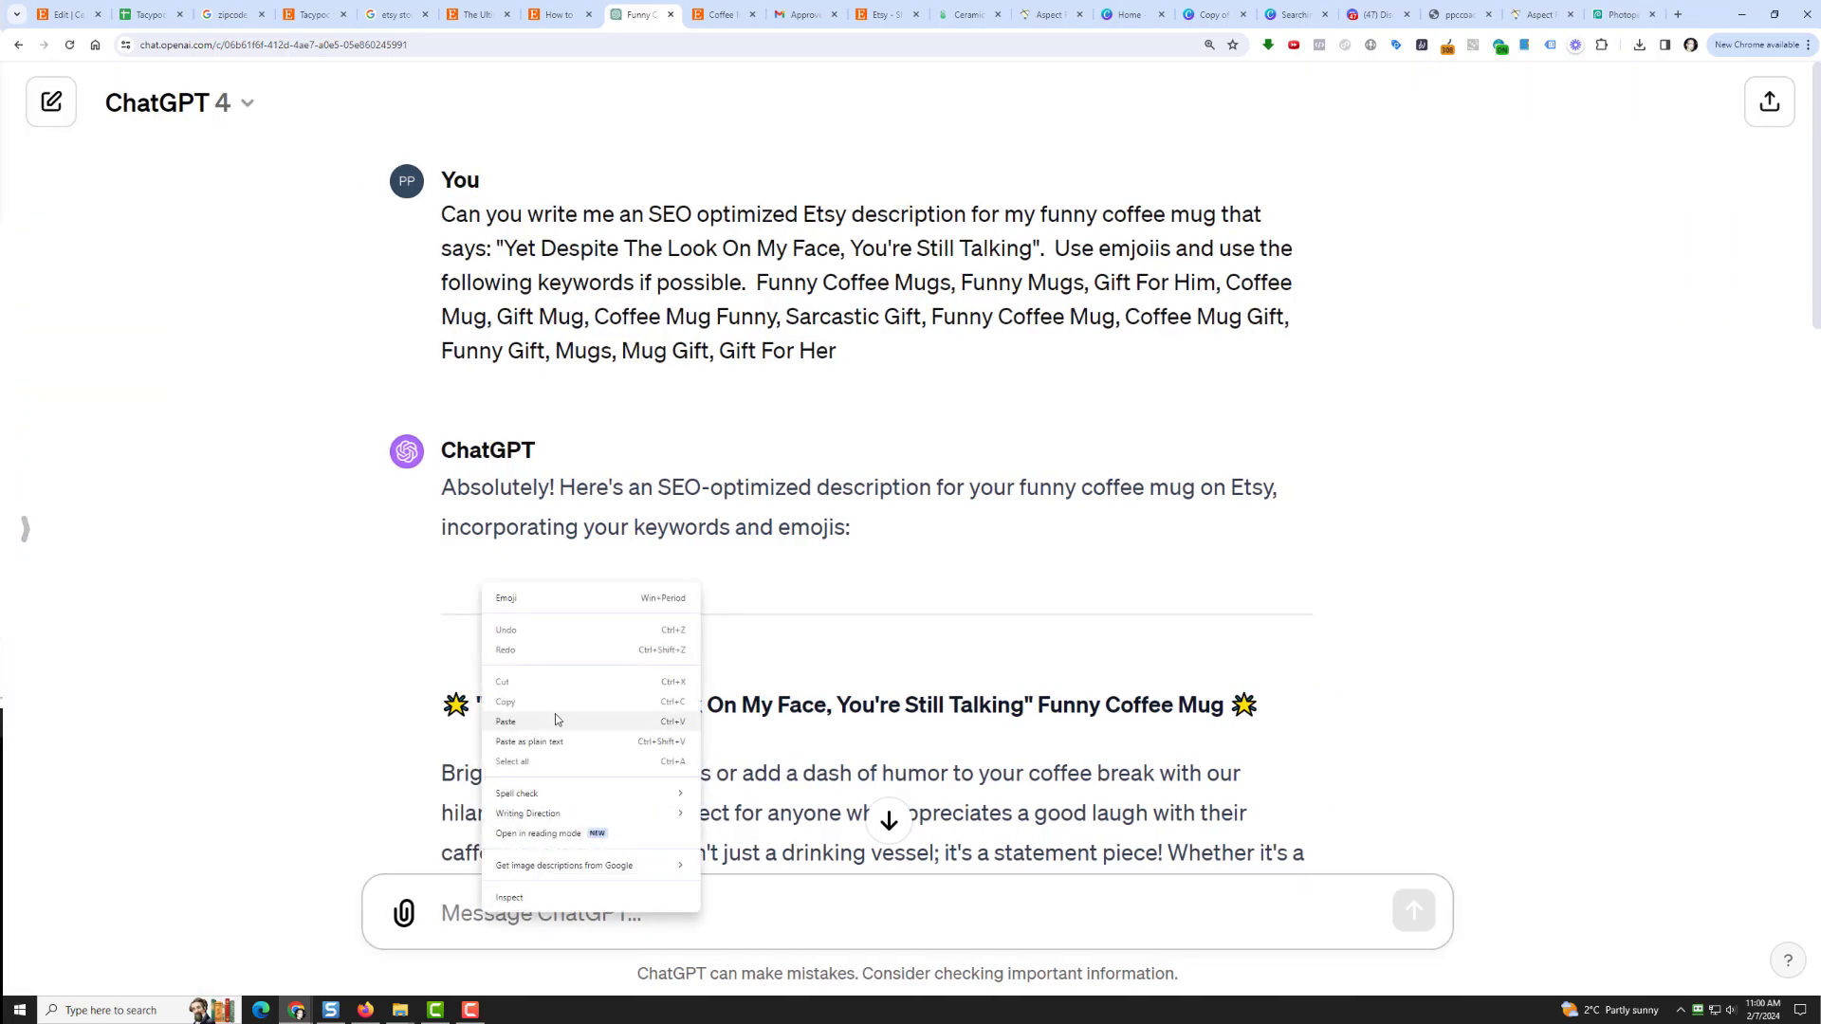
{"action": "left_click", "coordinate": [561, 721]}
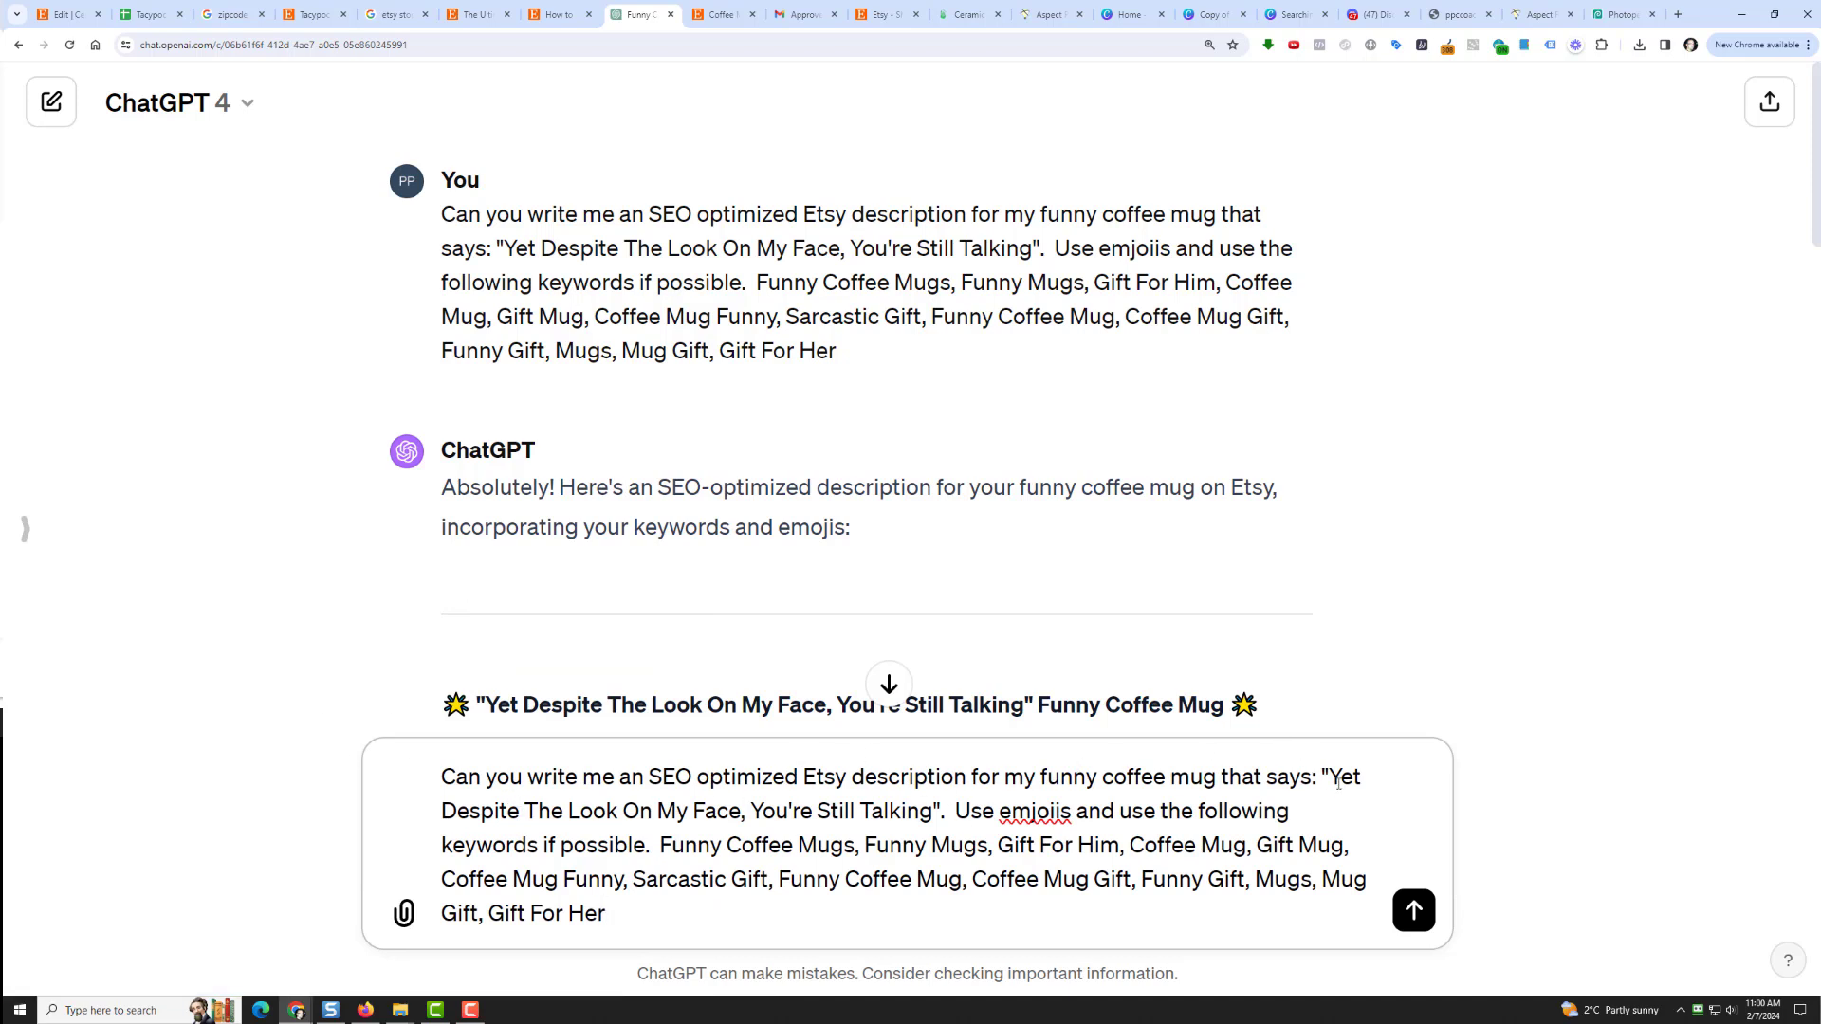
Replace the quoted mug saying in the pasted prompt with "Hold On Let Me Overthink This"
{"action": "left_click_drag", "start_coordinate": [1330, 776], "coordinate": [942, 804]}
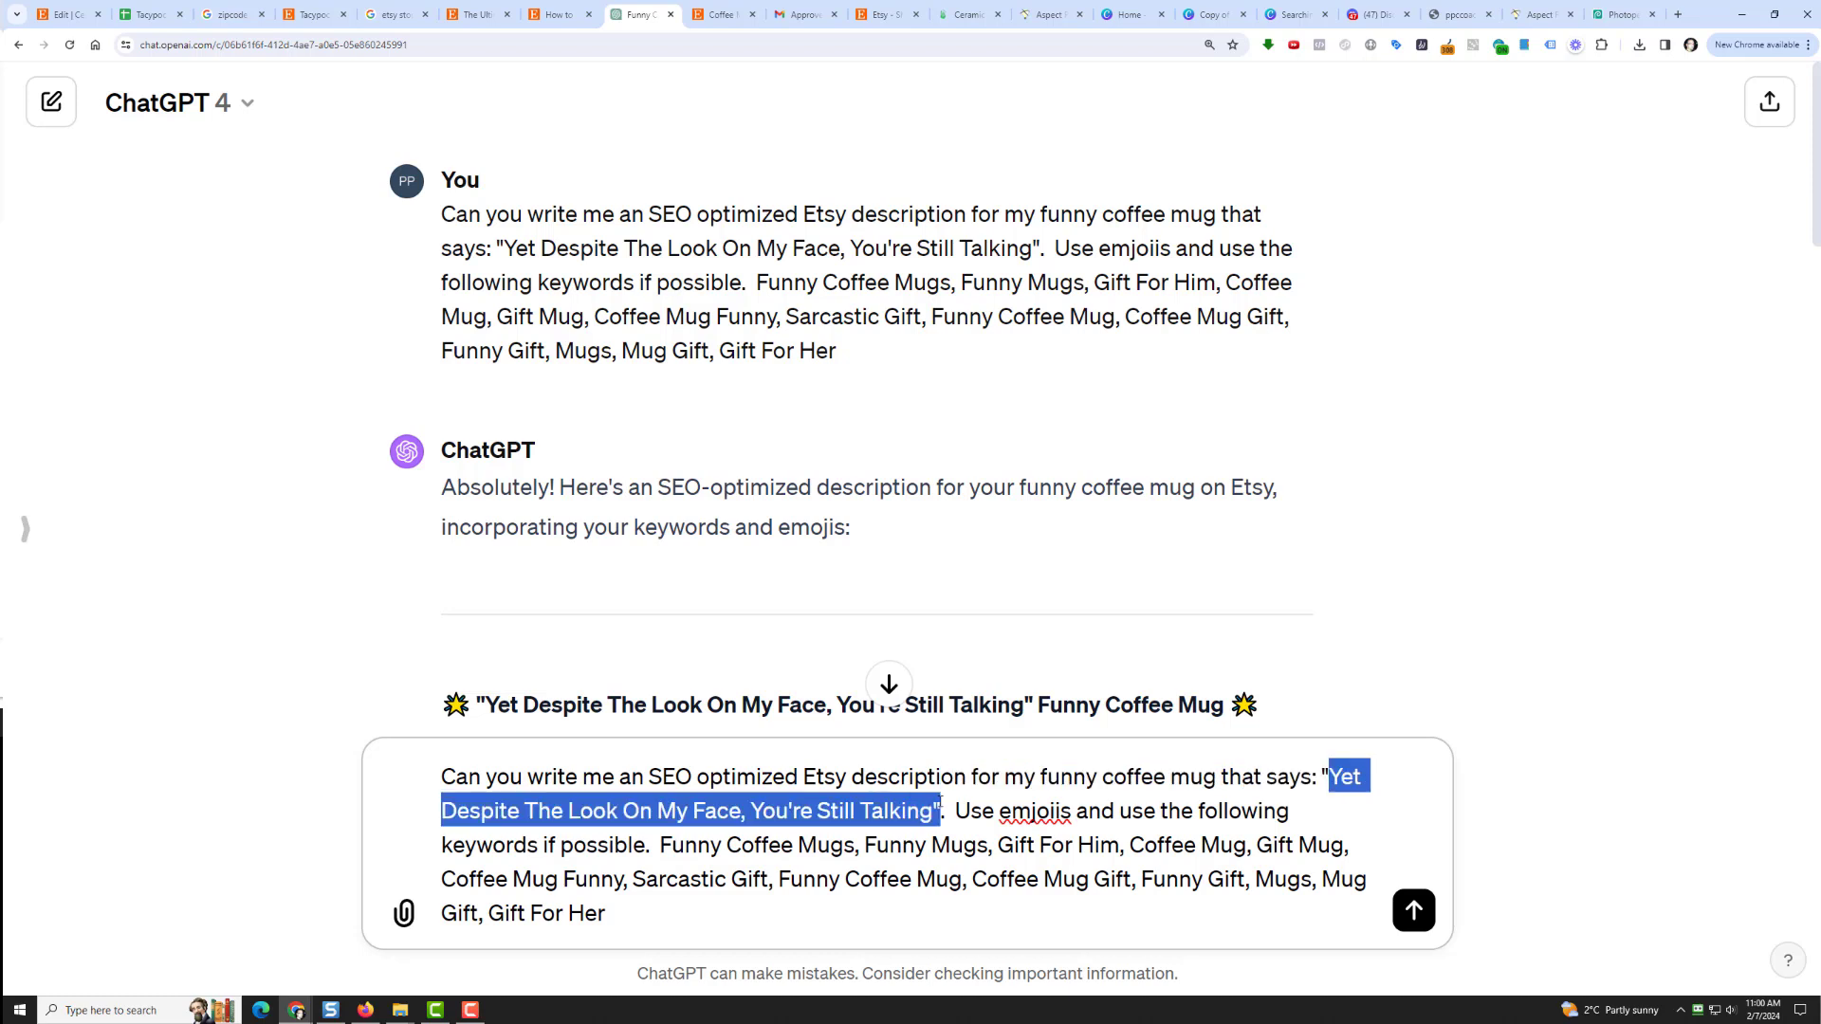
{"action": "right_click", "coordinate": [903, 820]}
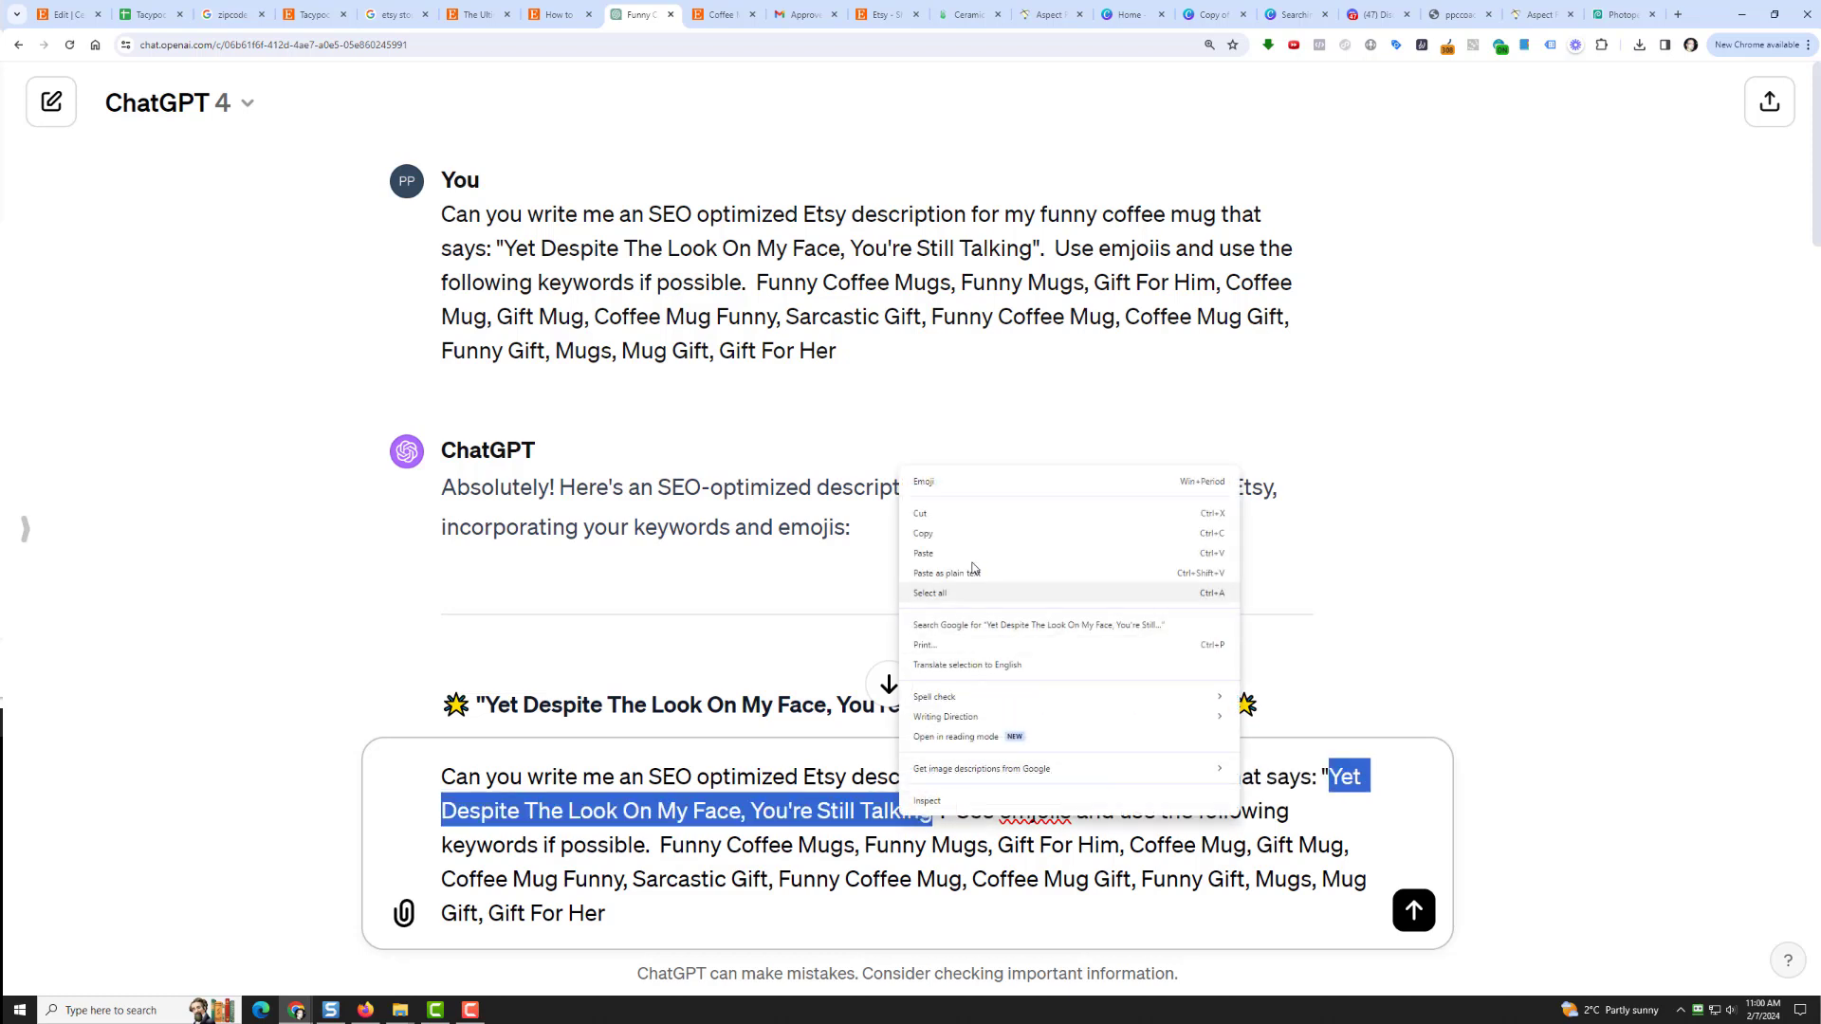
{"action": "left_click", "coordinate": [972, 514]}
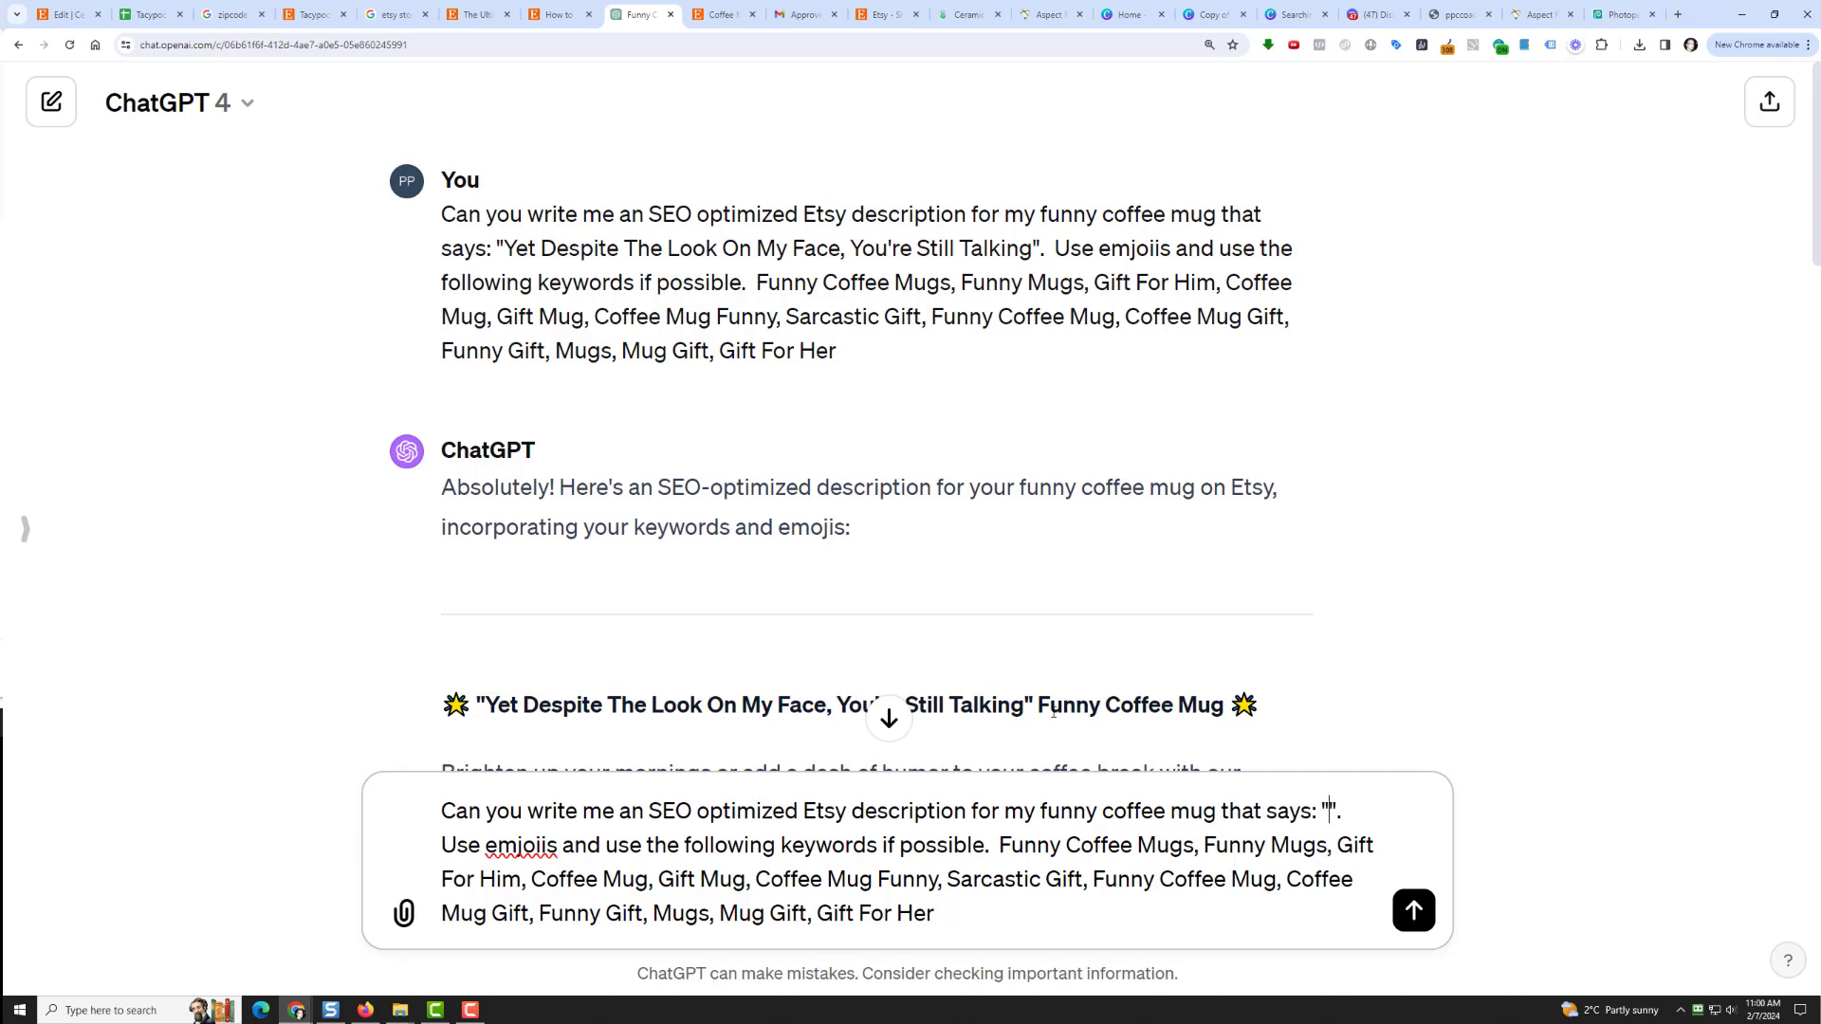
{"action": "left_click", "coordinate": [399, 1010]}
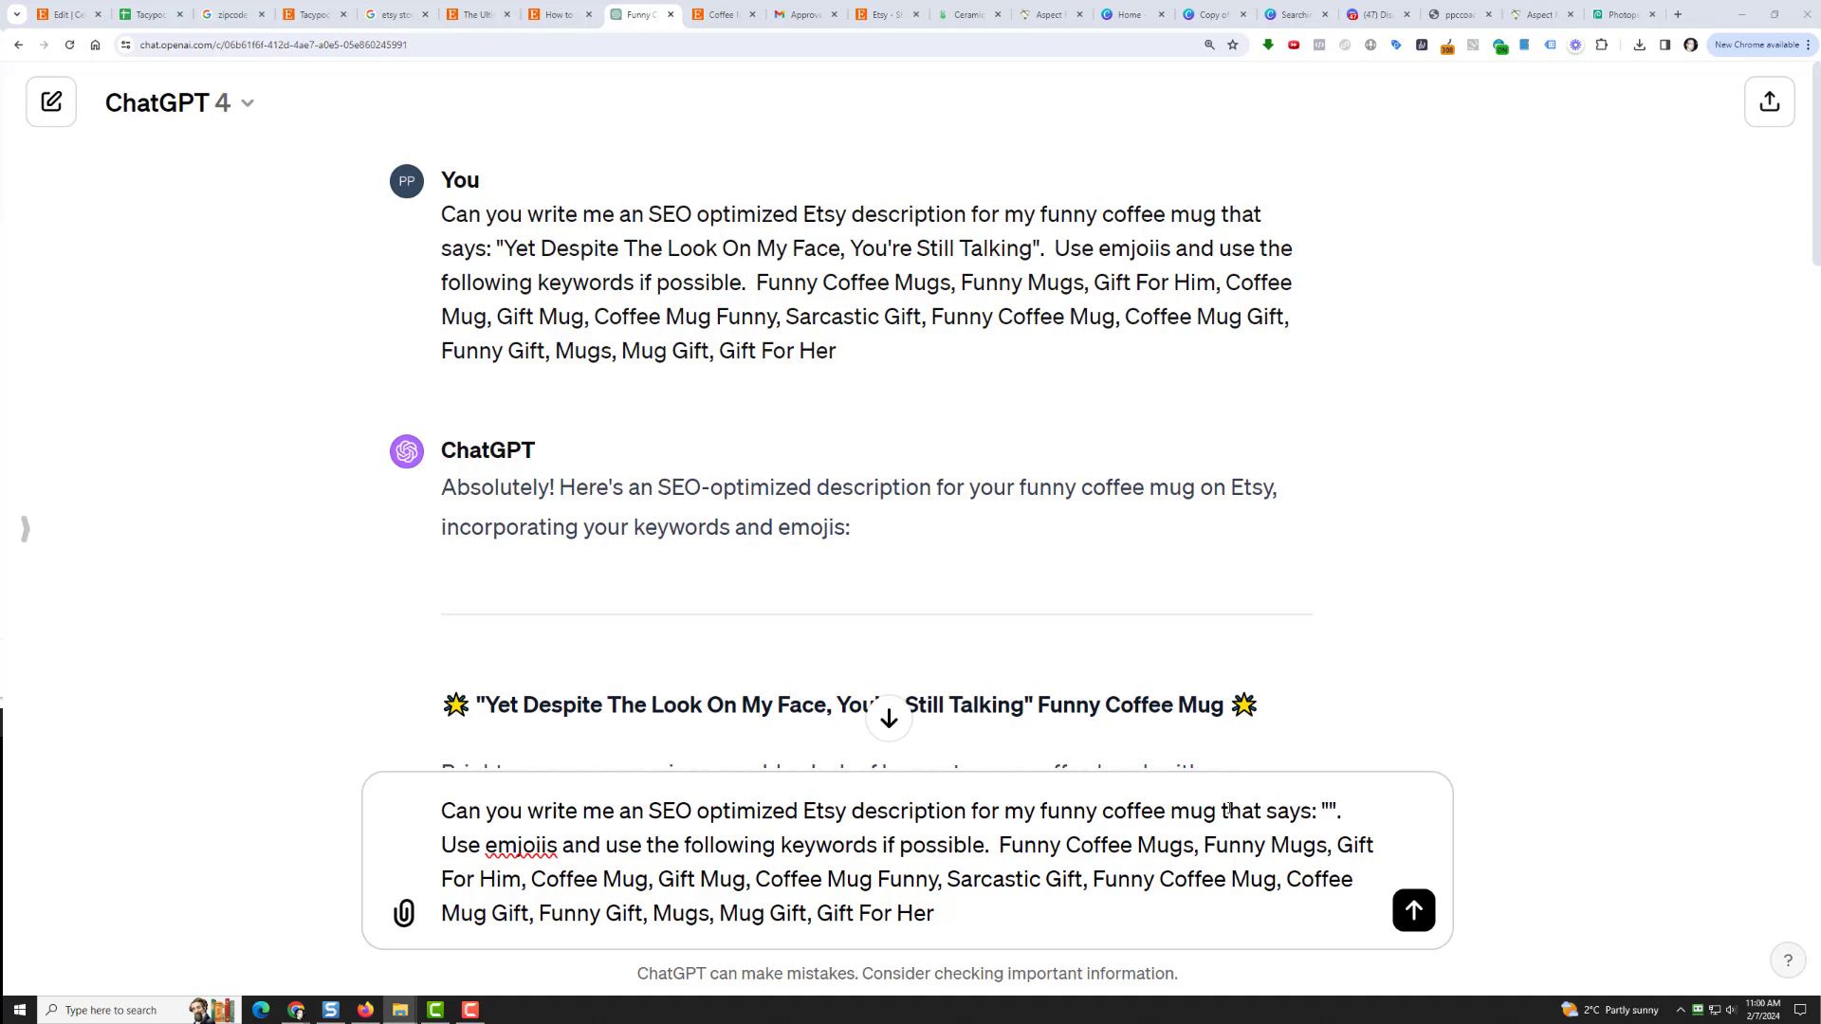
{"action": "left_click", "coordinate": [1329, 811]}
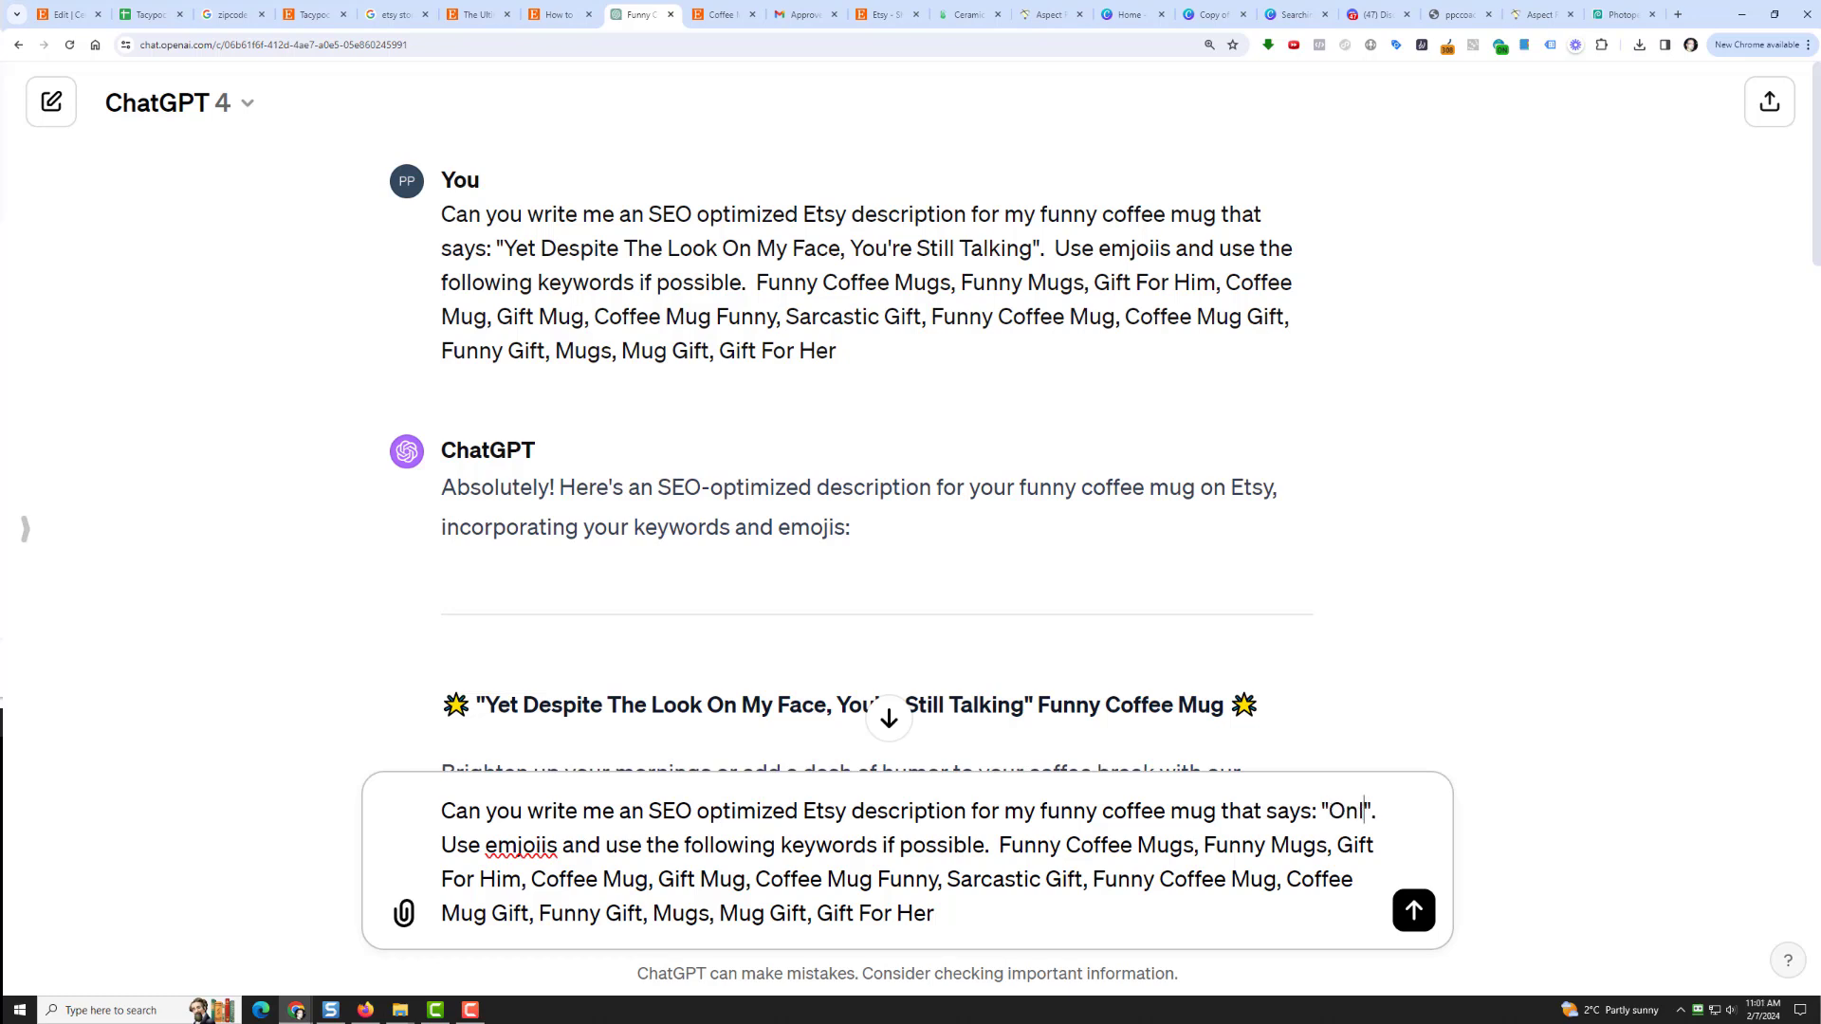
{"action": "type", "text": "Hold On Let Me "}
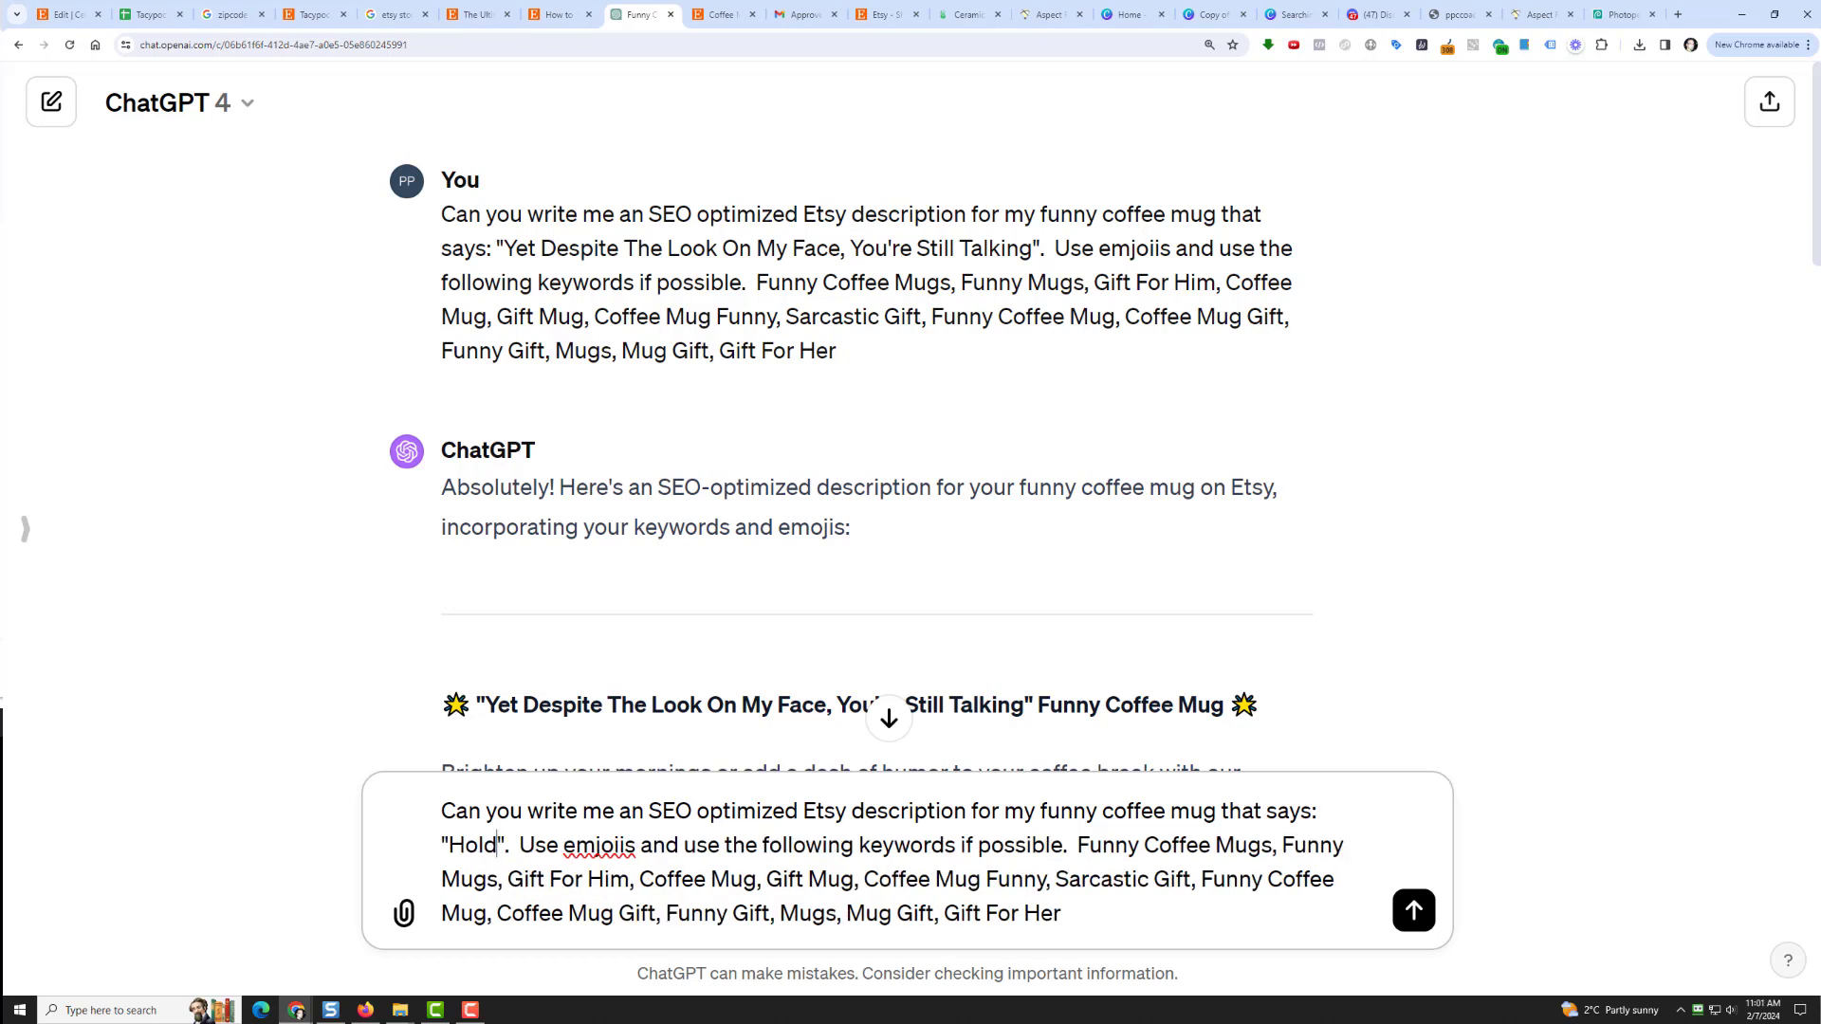
{"action": "type", "text": "Overthinkg This"}
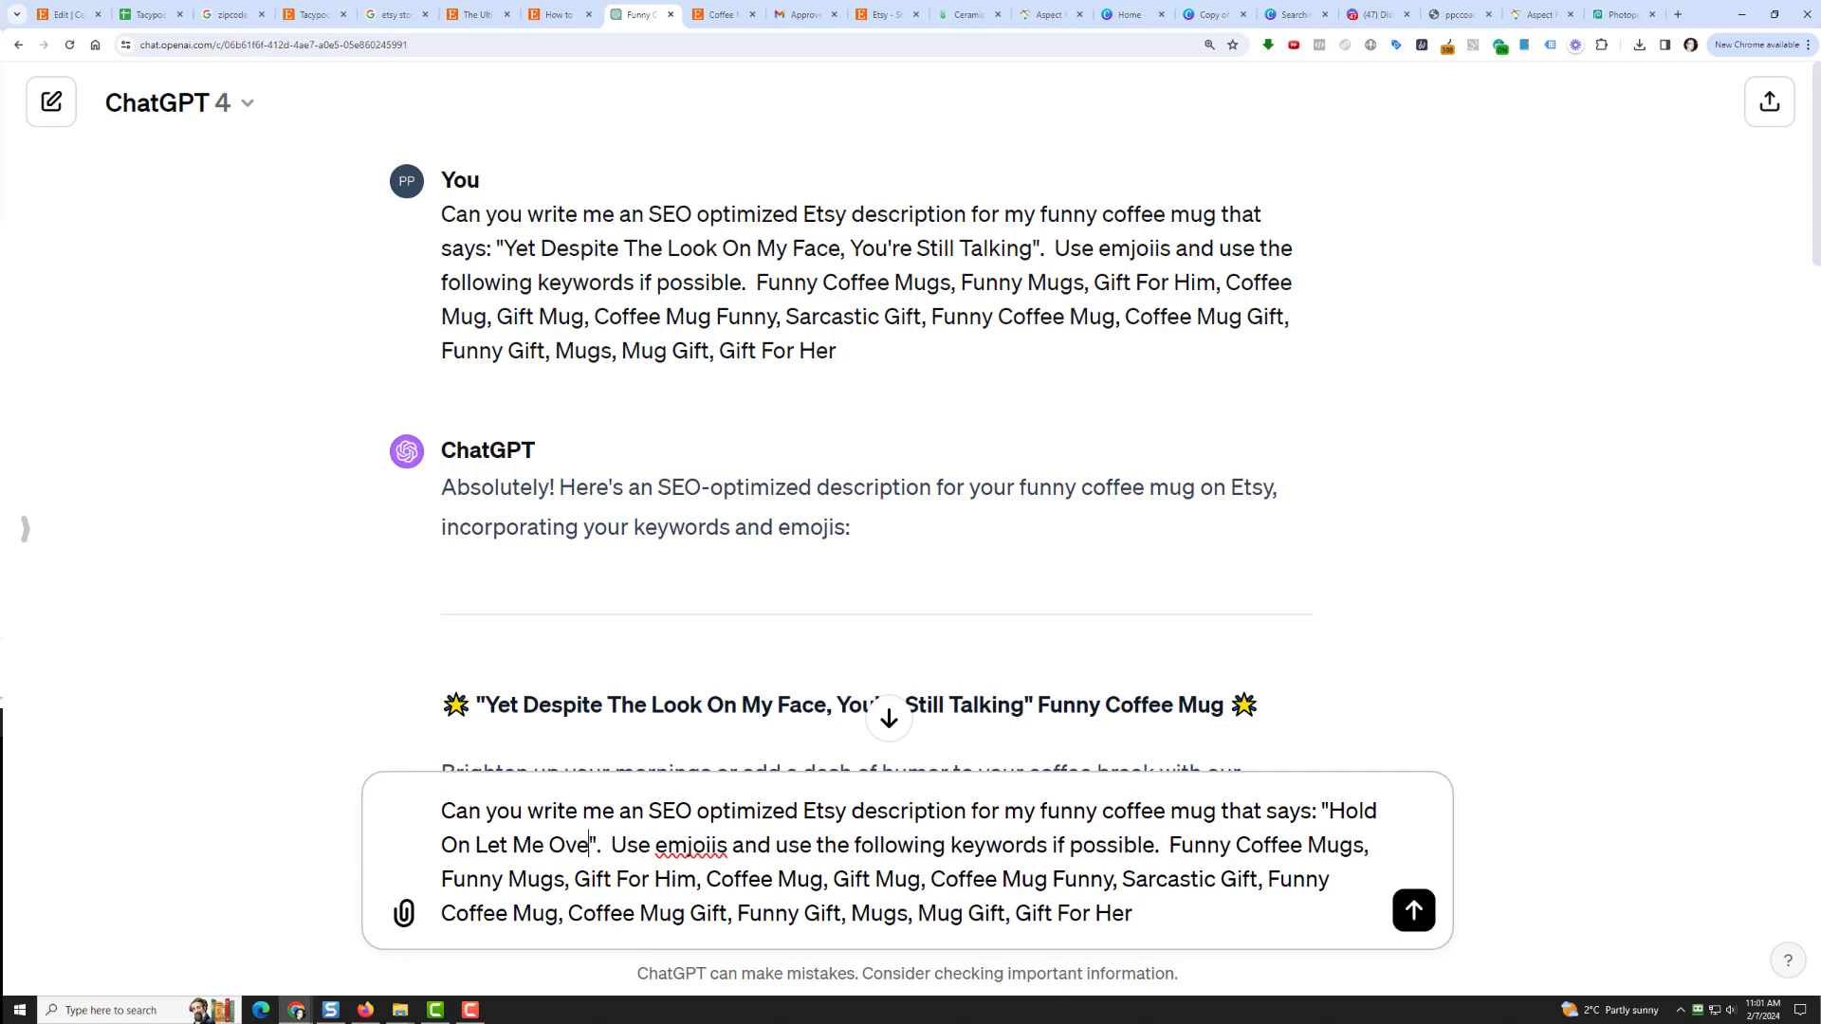
{"action": "key", "text": "BackSpace"}
{"action": "key", "text": "BackSpace"}
{"action": "key", "text": "BackSpace"}
{"action": "key", "text": "BackSpace"}
{"action": "key", "text": "BackSpace"}
{"action": "key", "text": "BackSpace"}
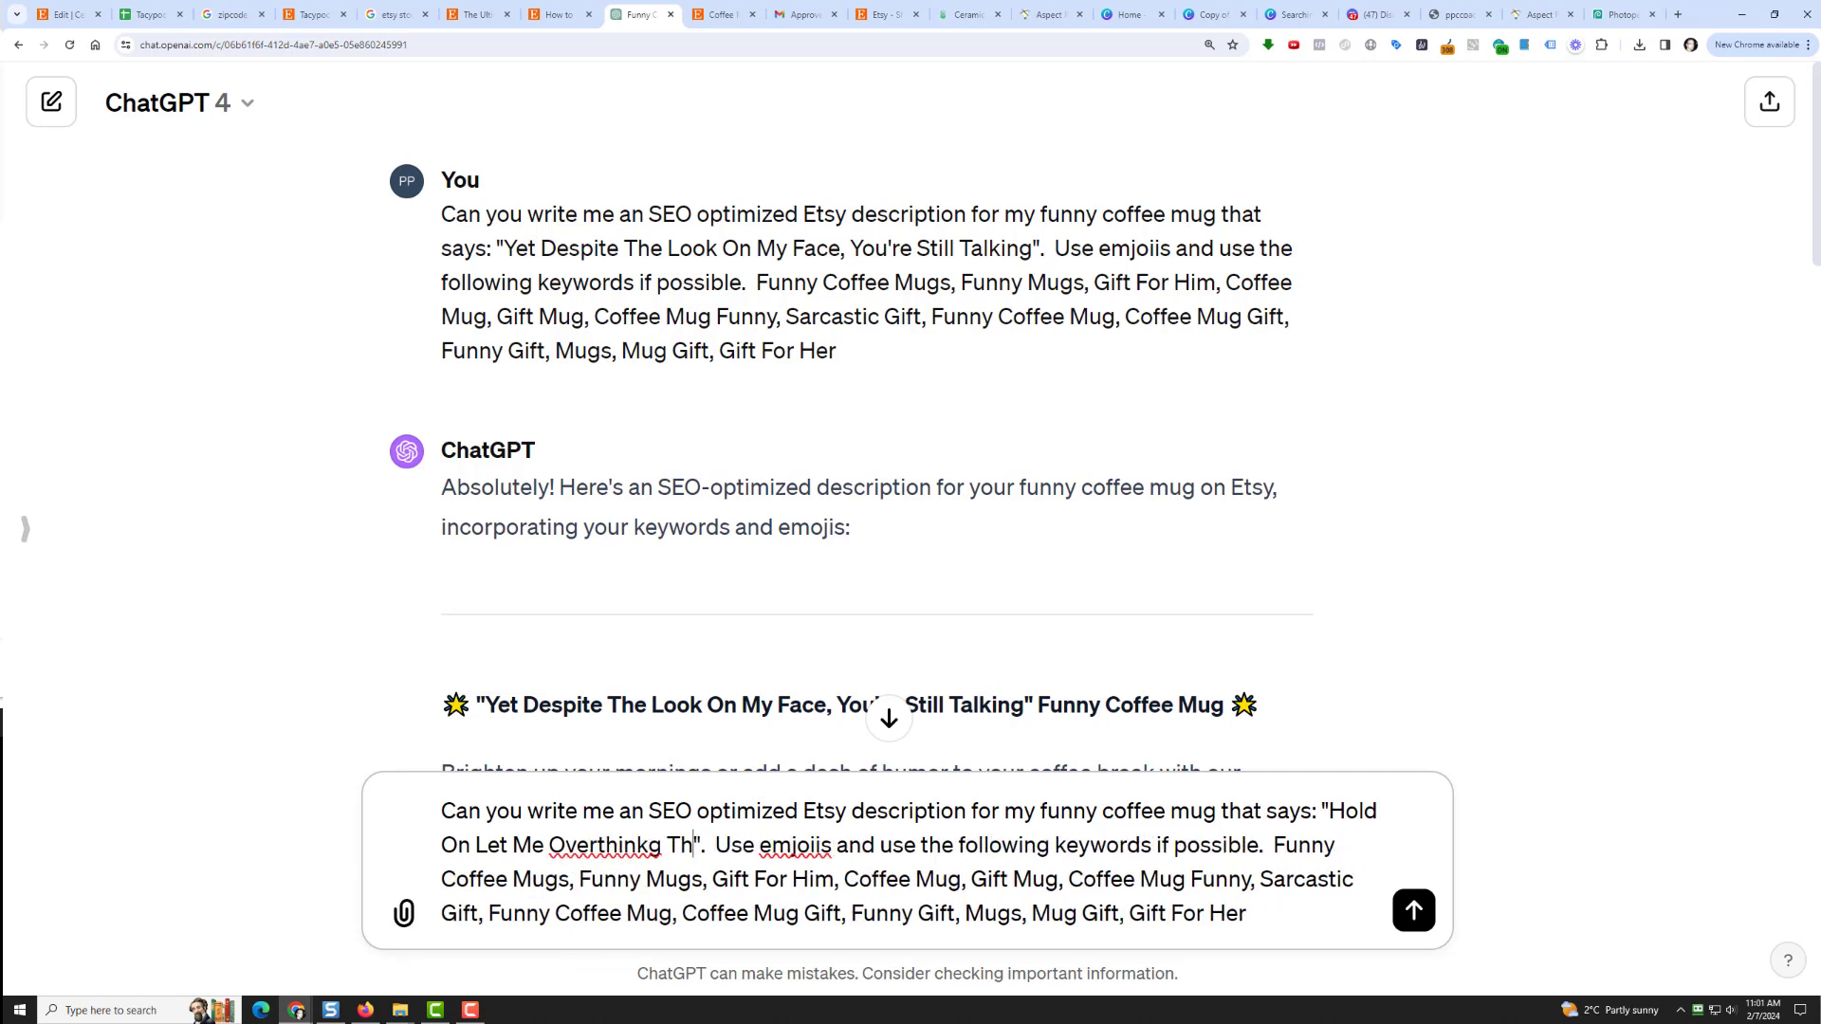
{"action": "type", "text": "This"}
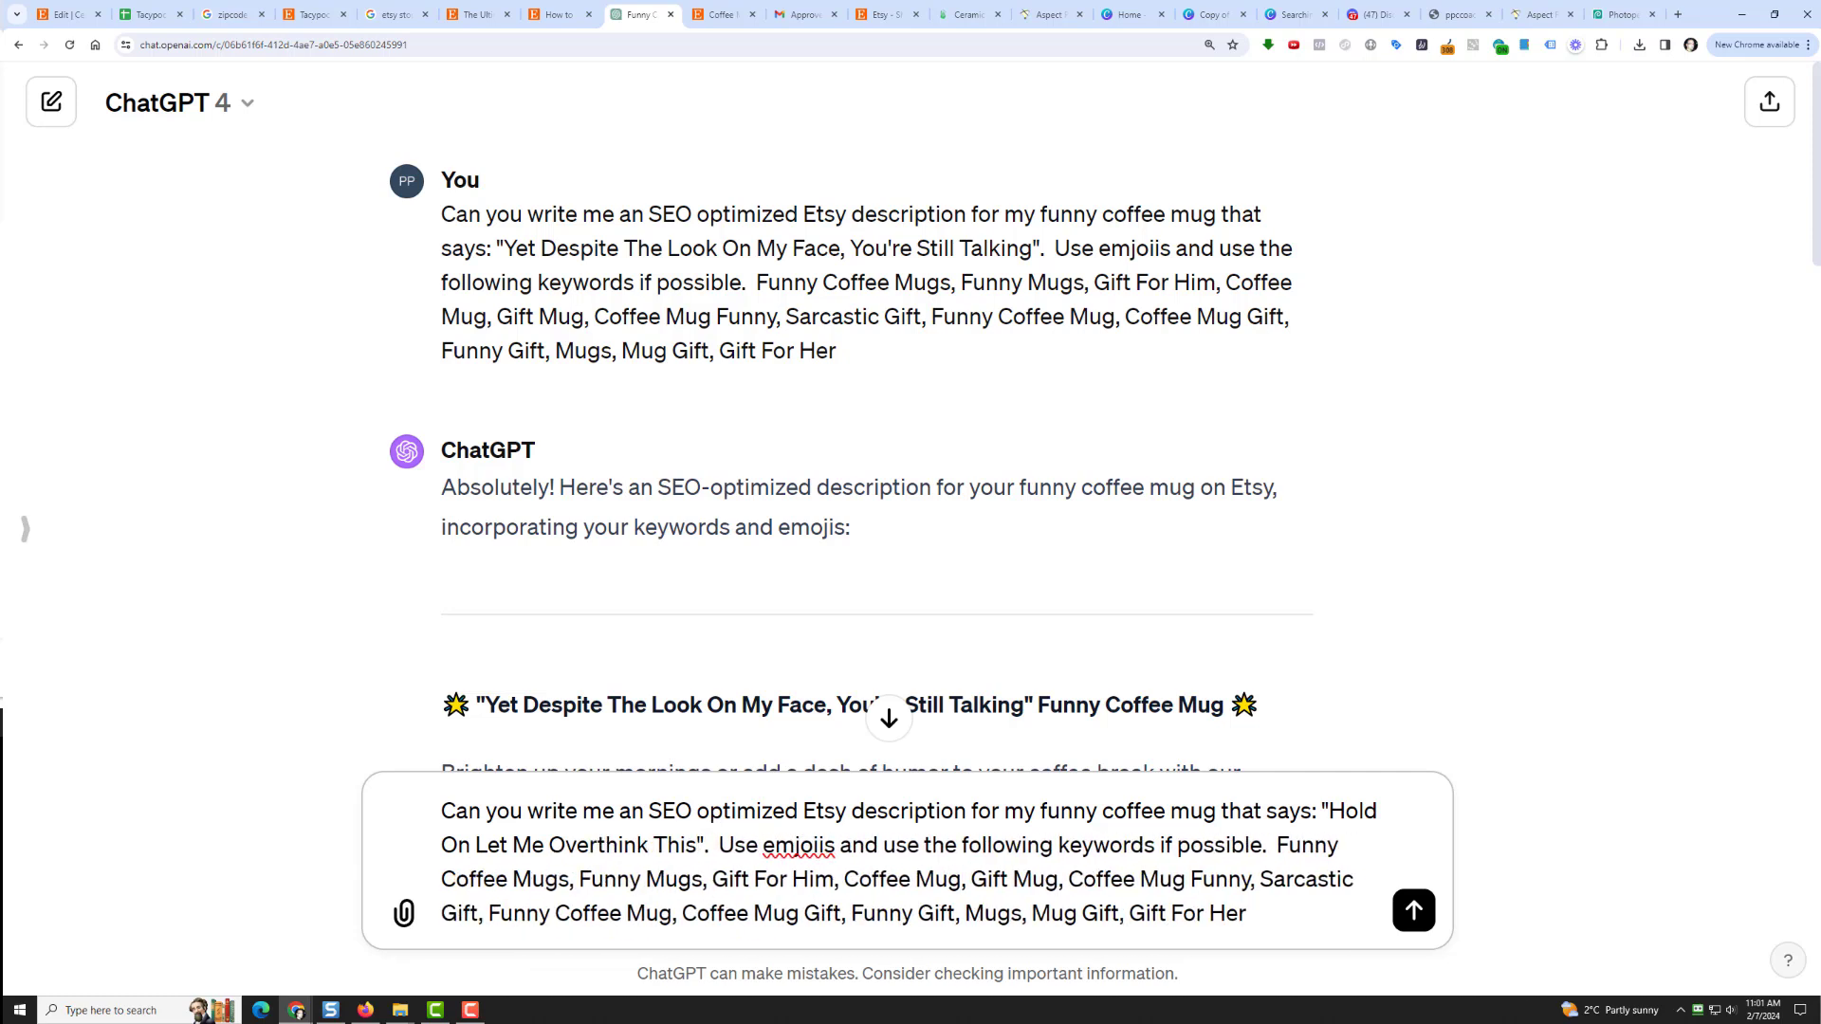
Return to the Etsy listing editor and copy the listing's full title text
{"action": "left_click", "coordinate": [147, 15]}
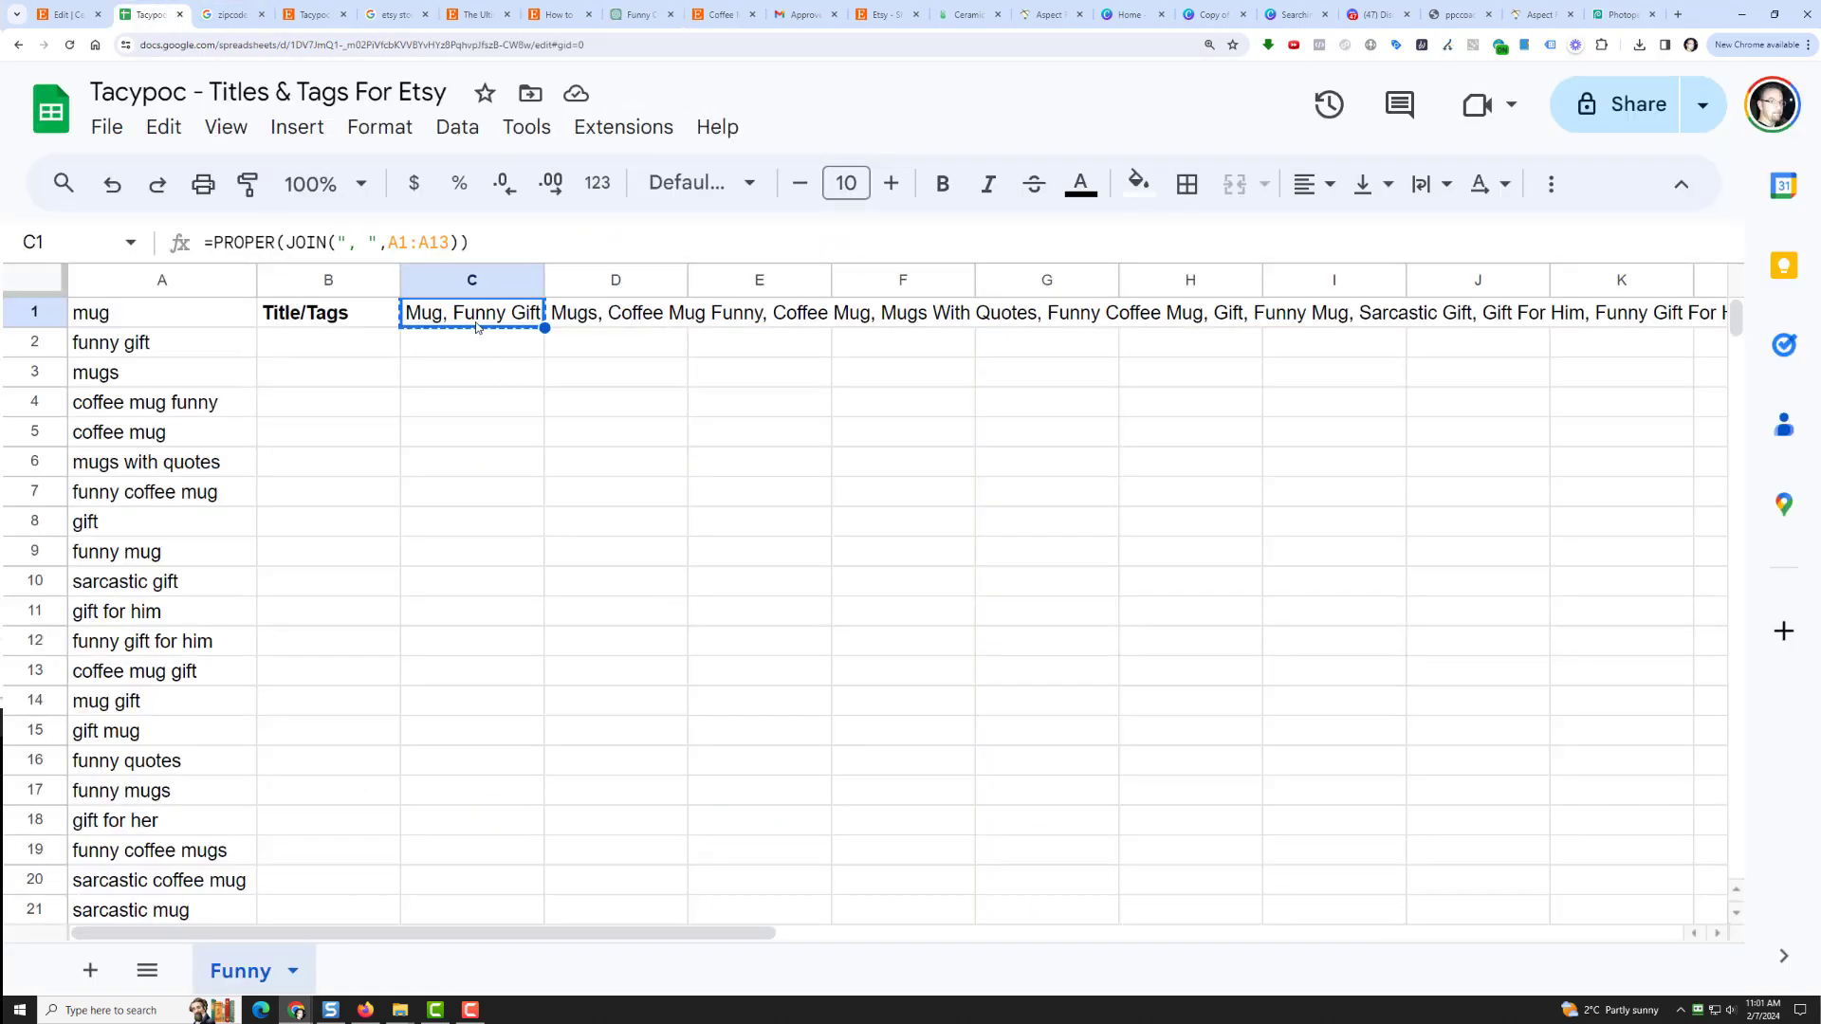
{"action": "left_click", "coordinate": [67, 14]}
{"action": "scroll", "coordinate": [341, 308], "scroll_direction": "up", "scroll_amount": 10}
{"action": "left_click", "coordinate": [675, 302]}
{"action": "key", "text": "ctrl+a"}
{"action": "right_click", "coordinate": [675, 296]}
{"action": "left_click", "coordinate": [737, 364]}
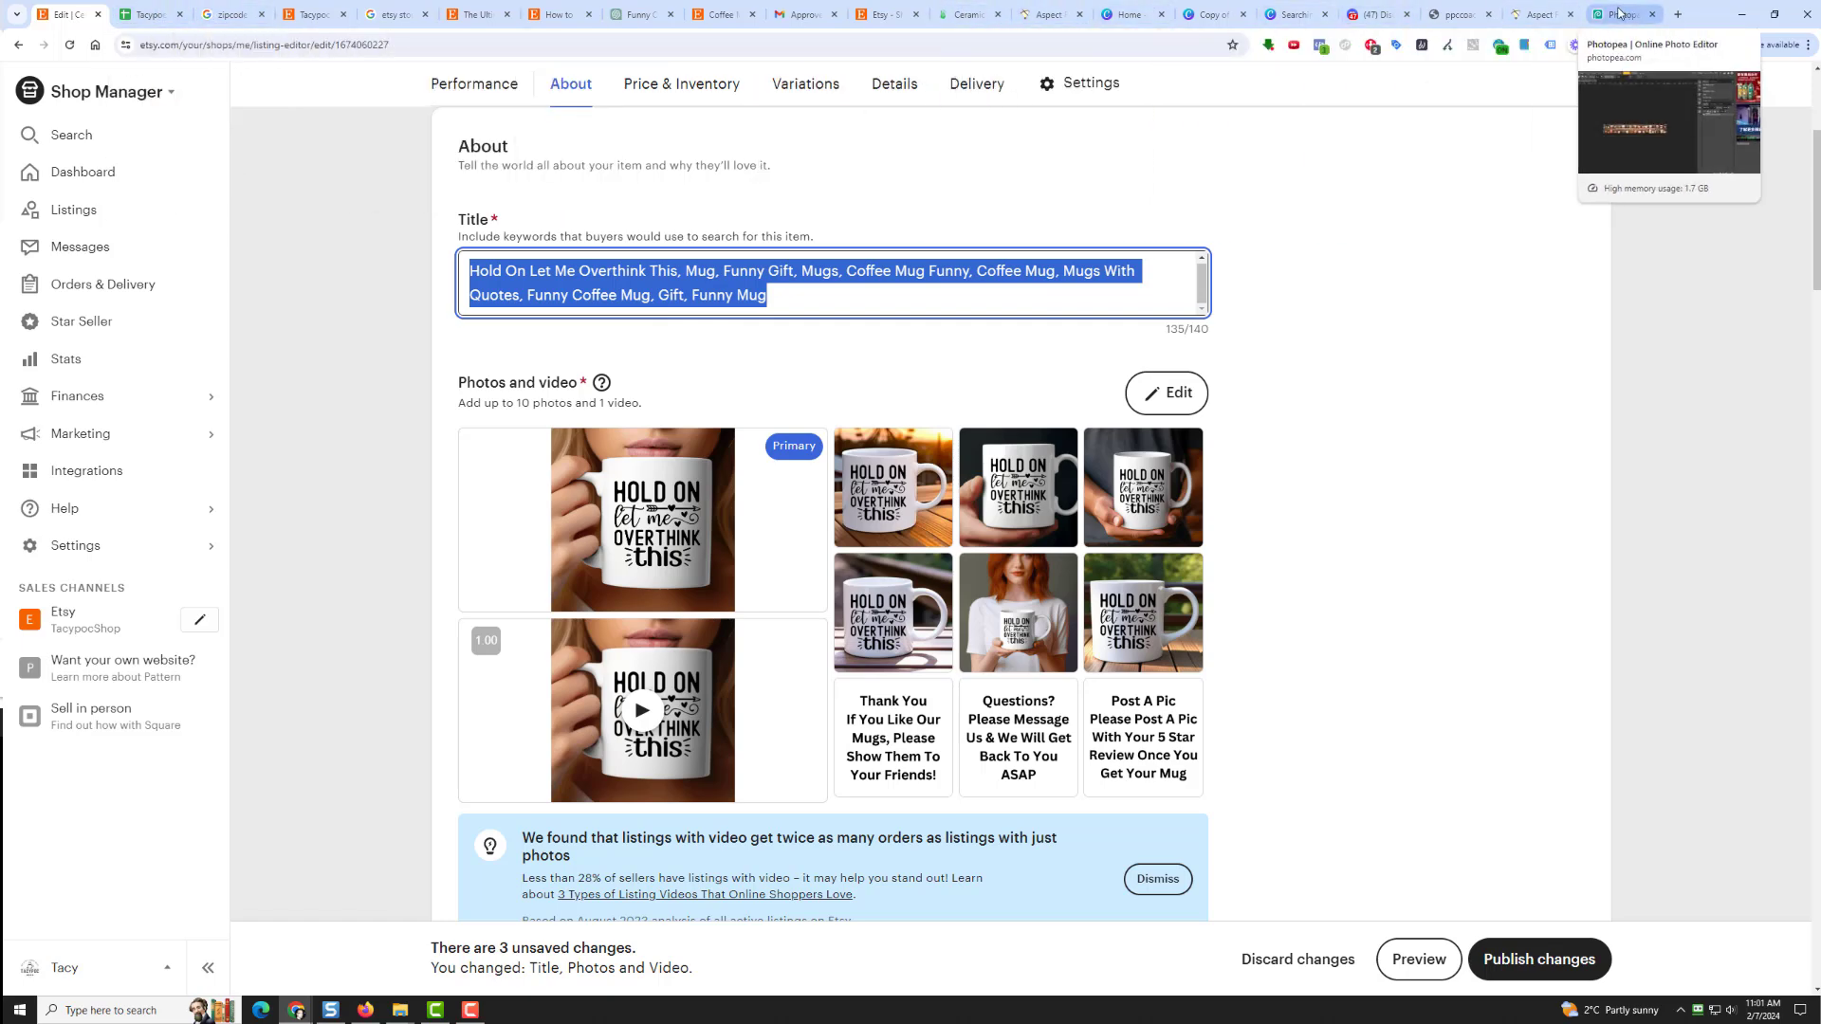
In ChatGPT, replace the prompt's keyword list with the copied listing title and send the prompt
{"action": "left_click_drag", "start_coordinate": [652, 22], "coordinate": [241, 17]}
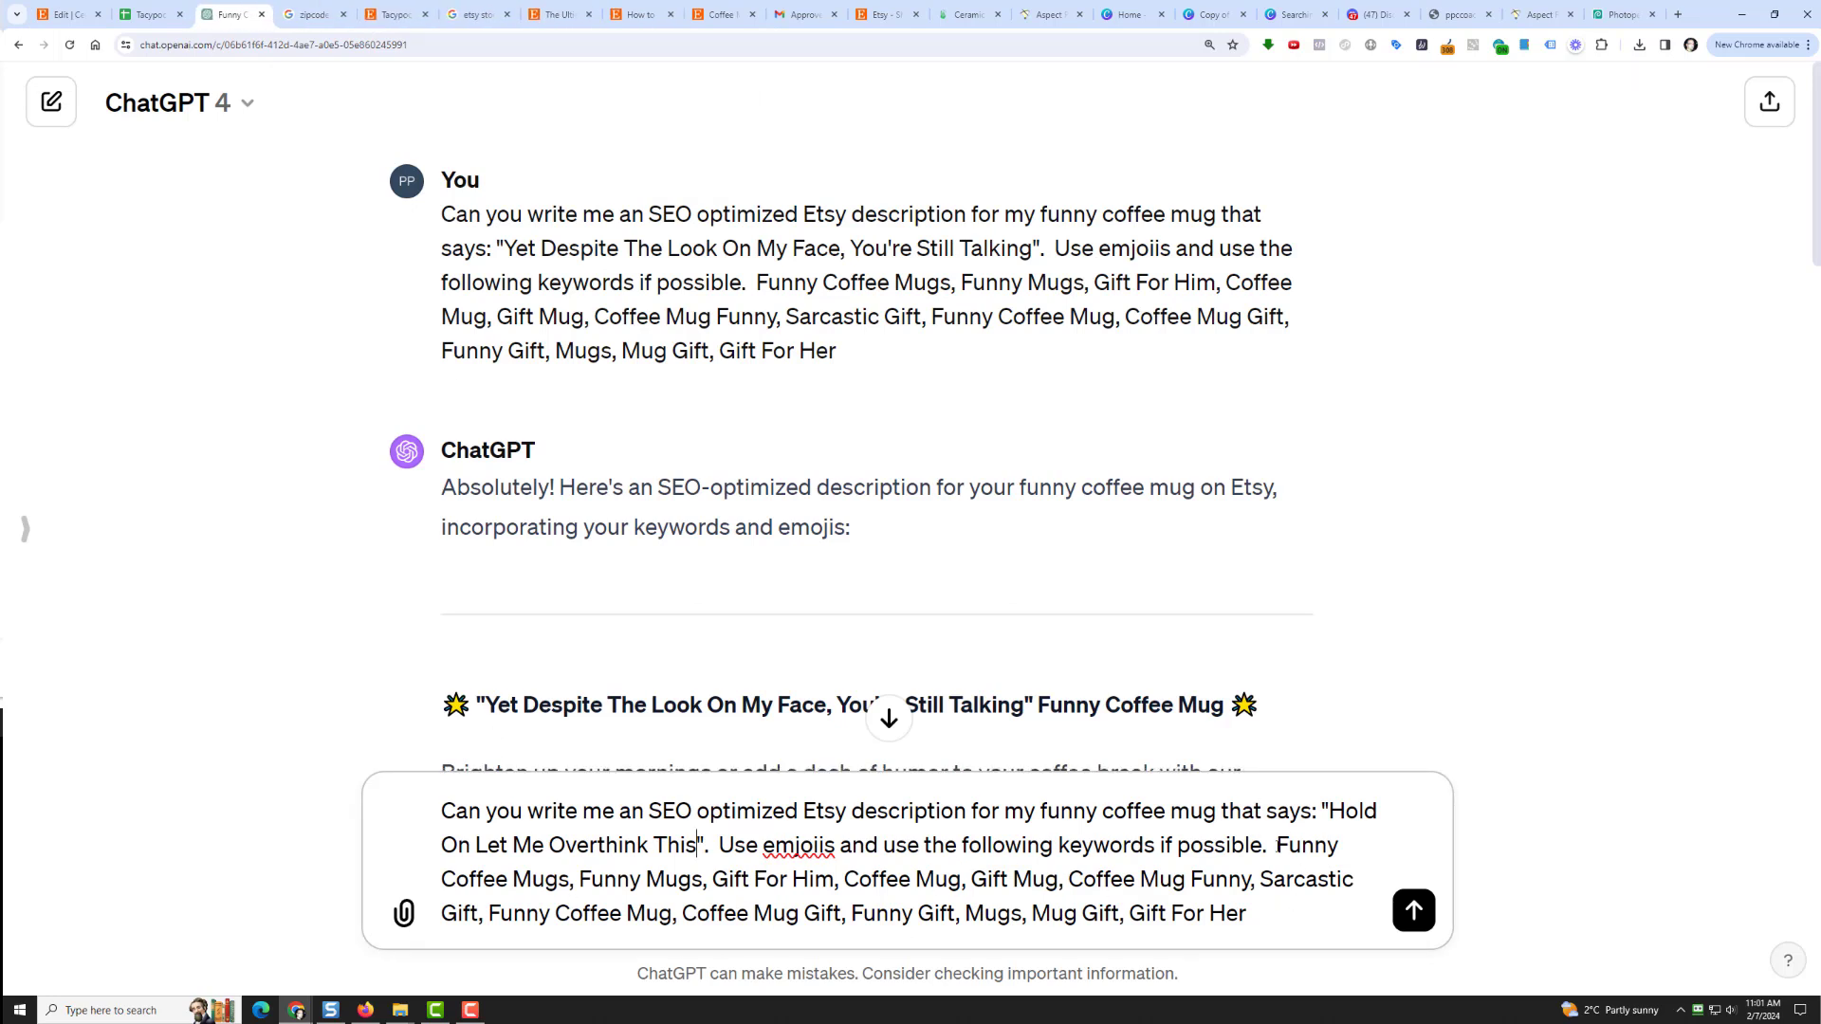
{"action": "left_click_drag", "start_coordinate": [1280, 856], "coordinate": [1293, 915]}
{"action": "key", "text": "ctrl+v"}
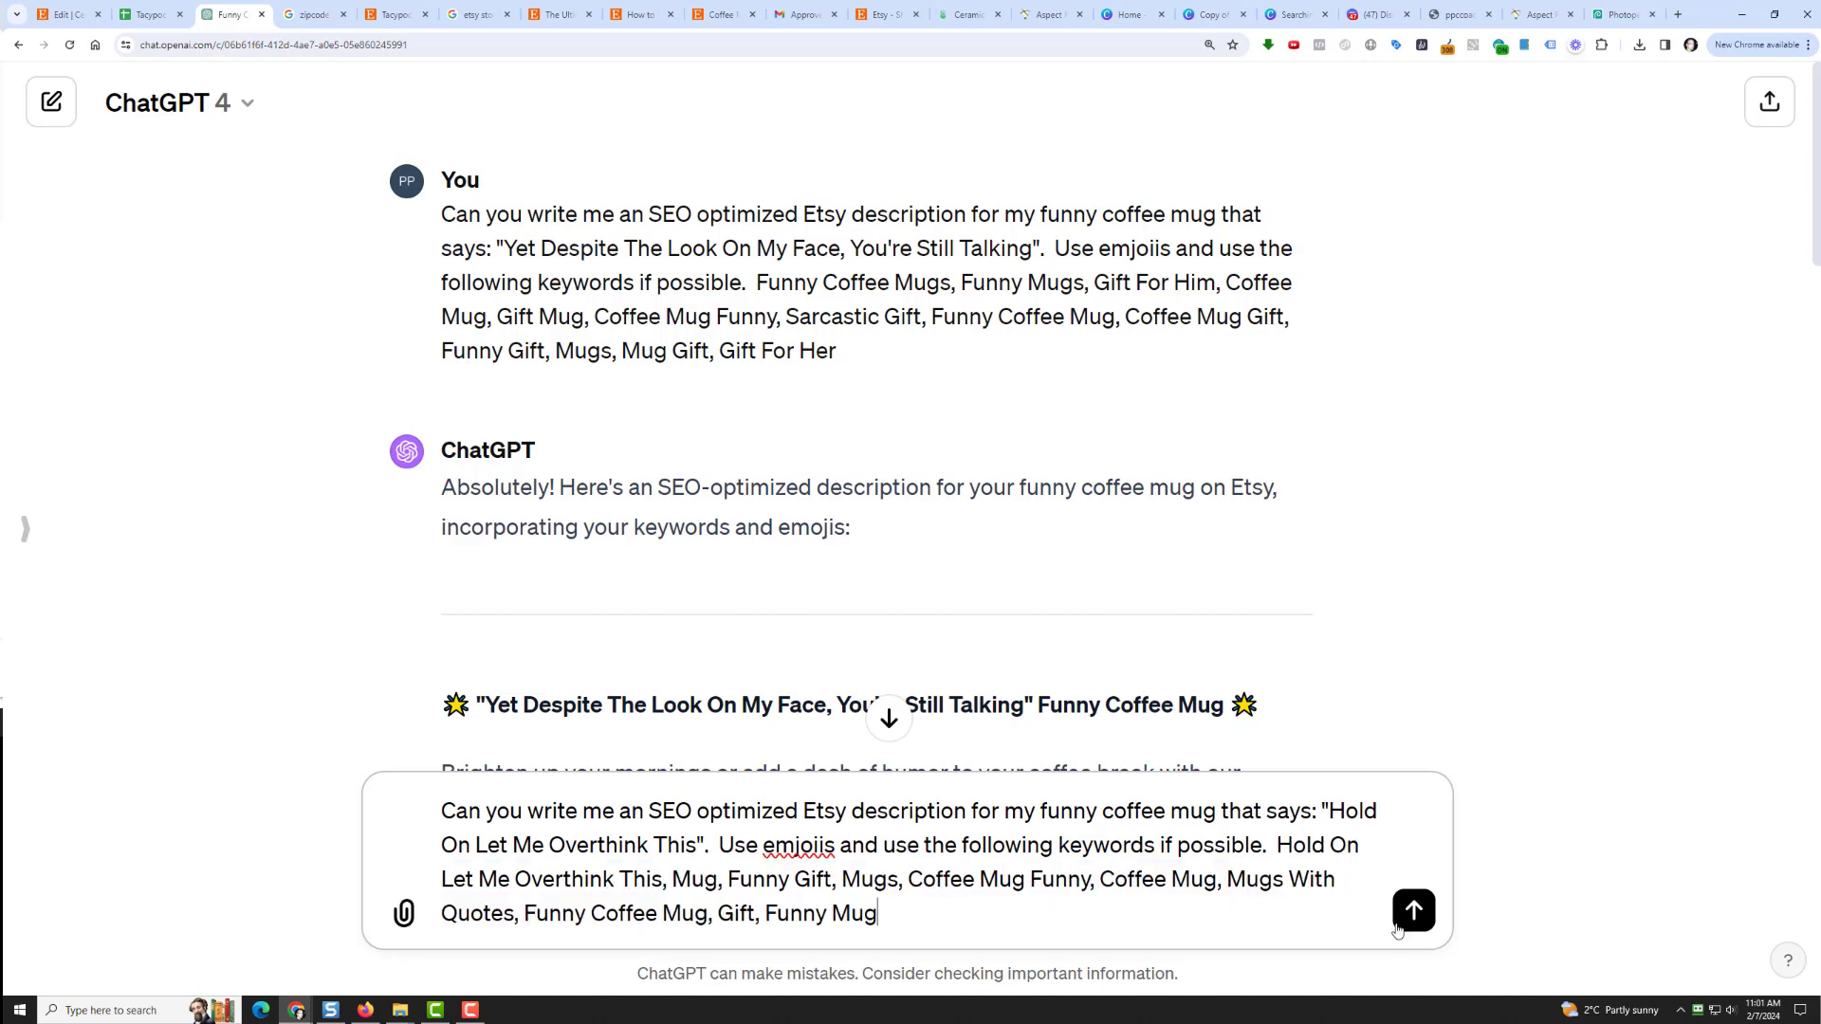
{"action": "key", "text": "Return"}
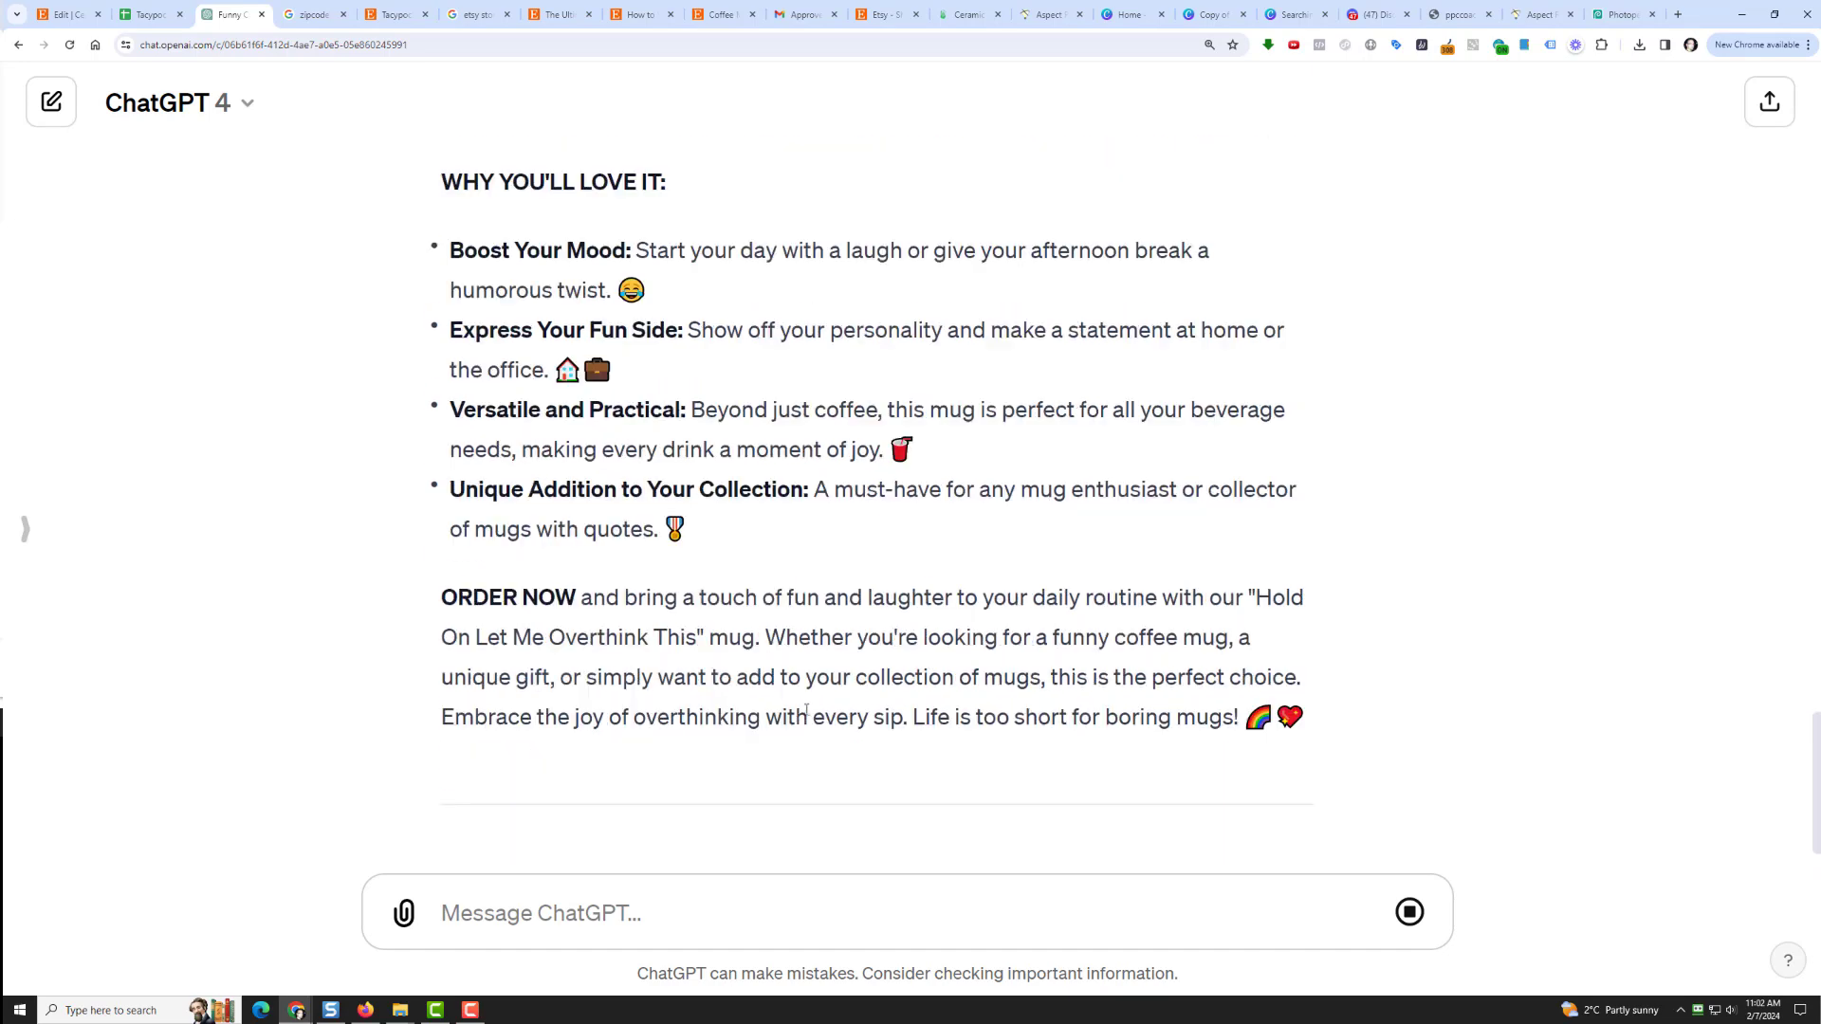
Copy the generated mug description, from its emoji heading through the ORDER NOW paragraph, and replace the Etsy listing's description with it
{"action": "left_click_drag", "start_coordinate": [1307, 613], "coordinate": [435, 180]}
{"action": "right_click", "coordinate": [476, 172]}
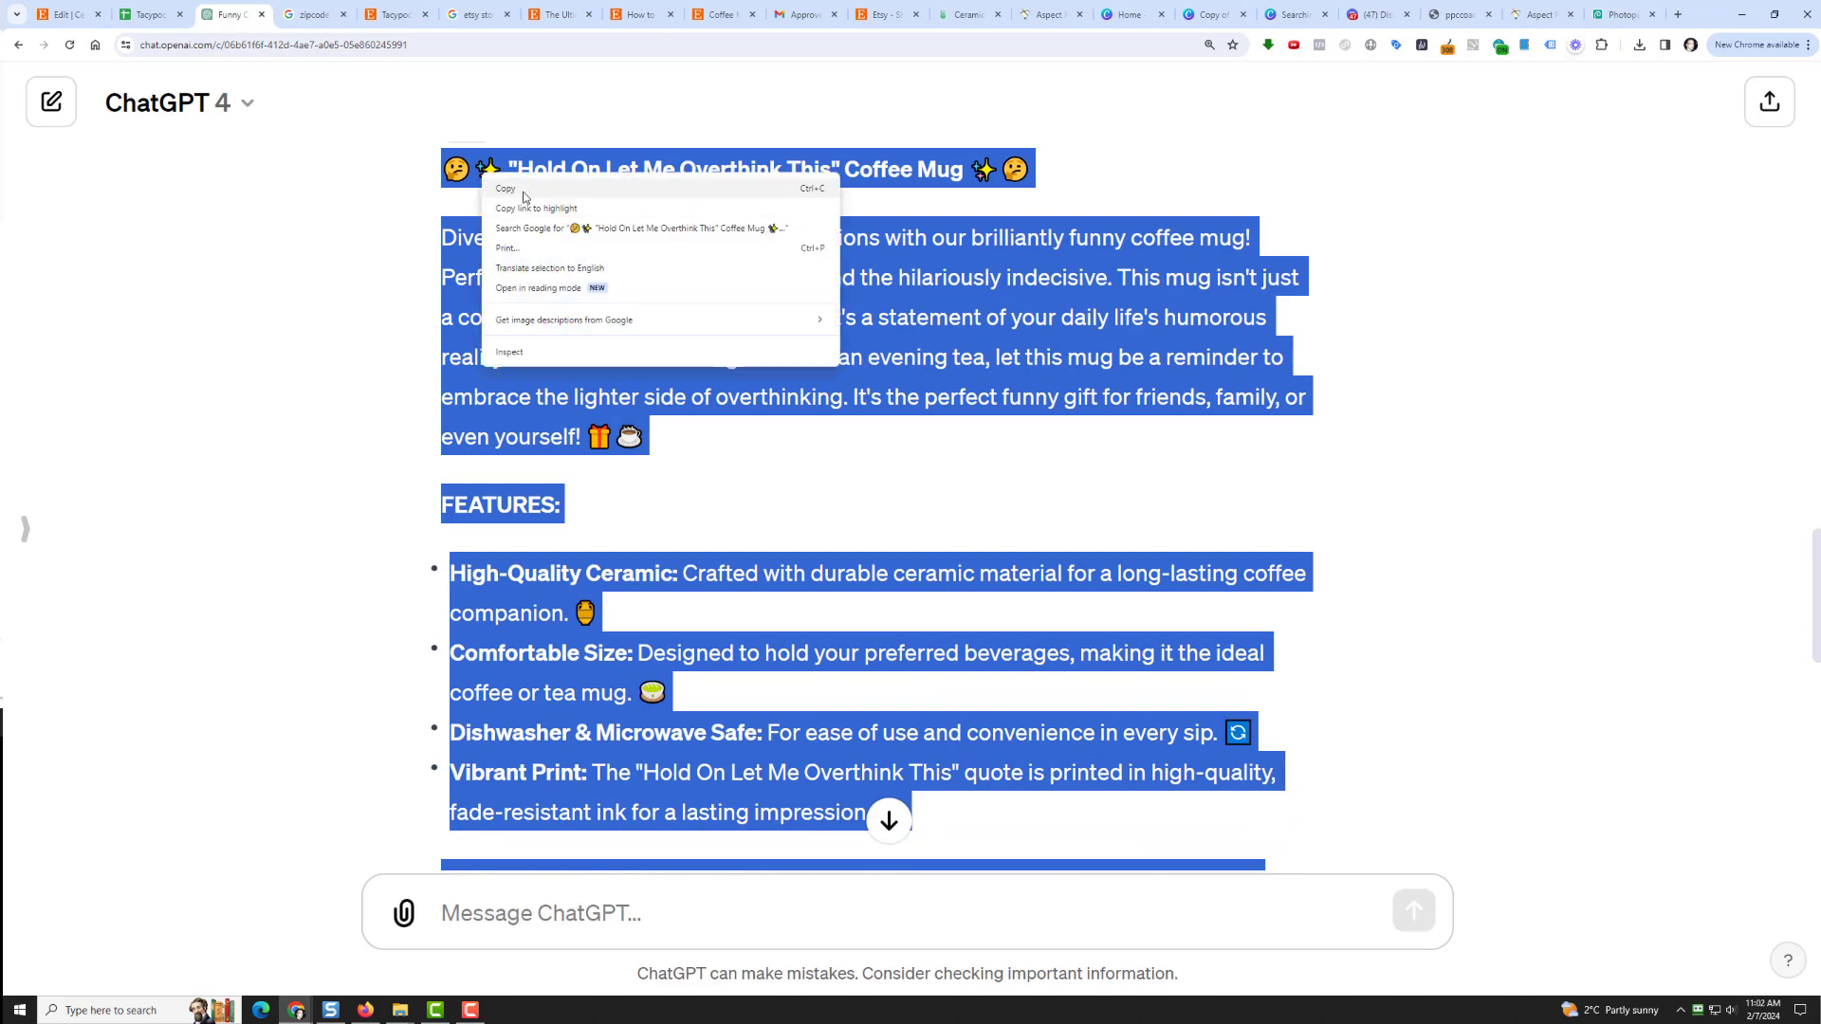
{"action": "left_click", "coordinate": [531, 195]}
{"action": "left_click", "coordinate": [54, 12]}
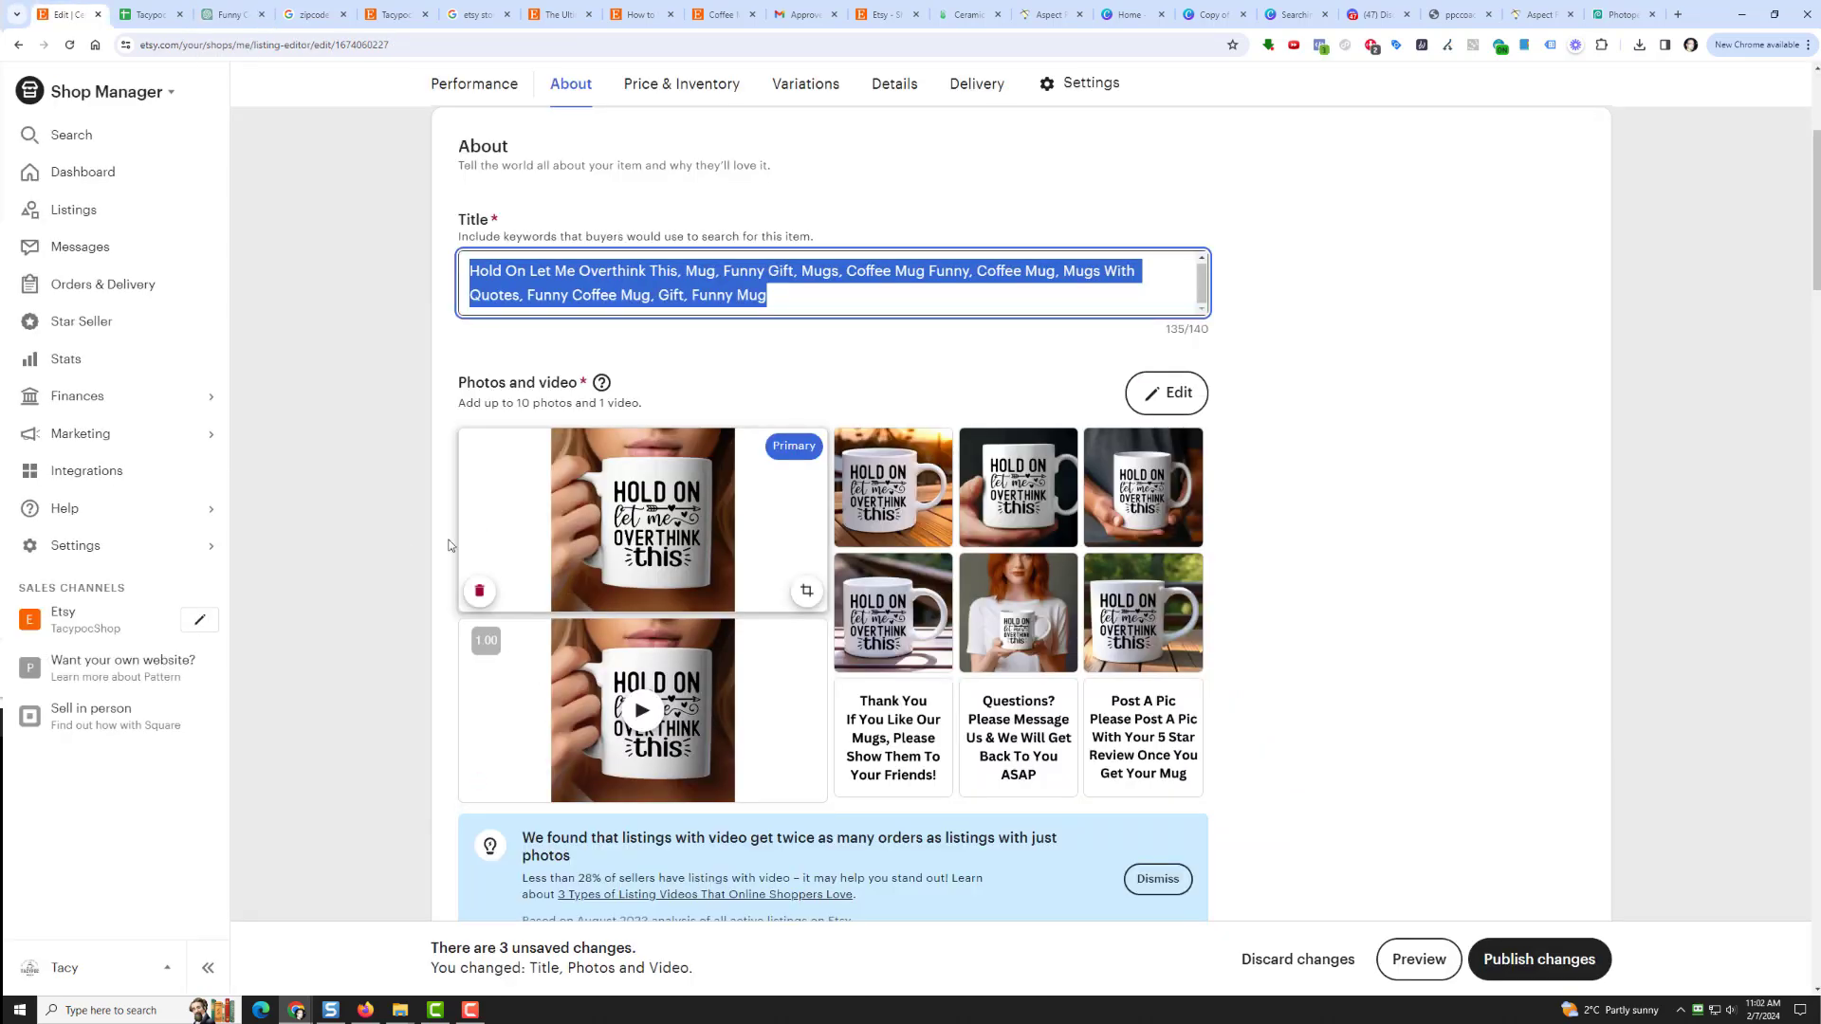
{"action": "scroll", "coordinate": [707, 642], "scroll_direction": "down", "scroll_amount": 6}
{"action": "left_click", "coordinate": [704, 634]}
{"action": "key", "text": "ctrl+a"}
{"action": "key", "text": "BackSpace"}
{"action": "key", "text": "ctrl+v"}
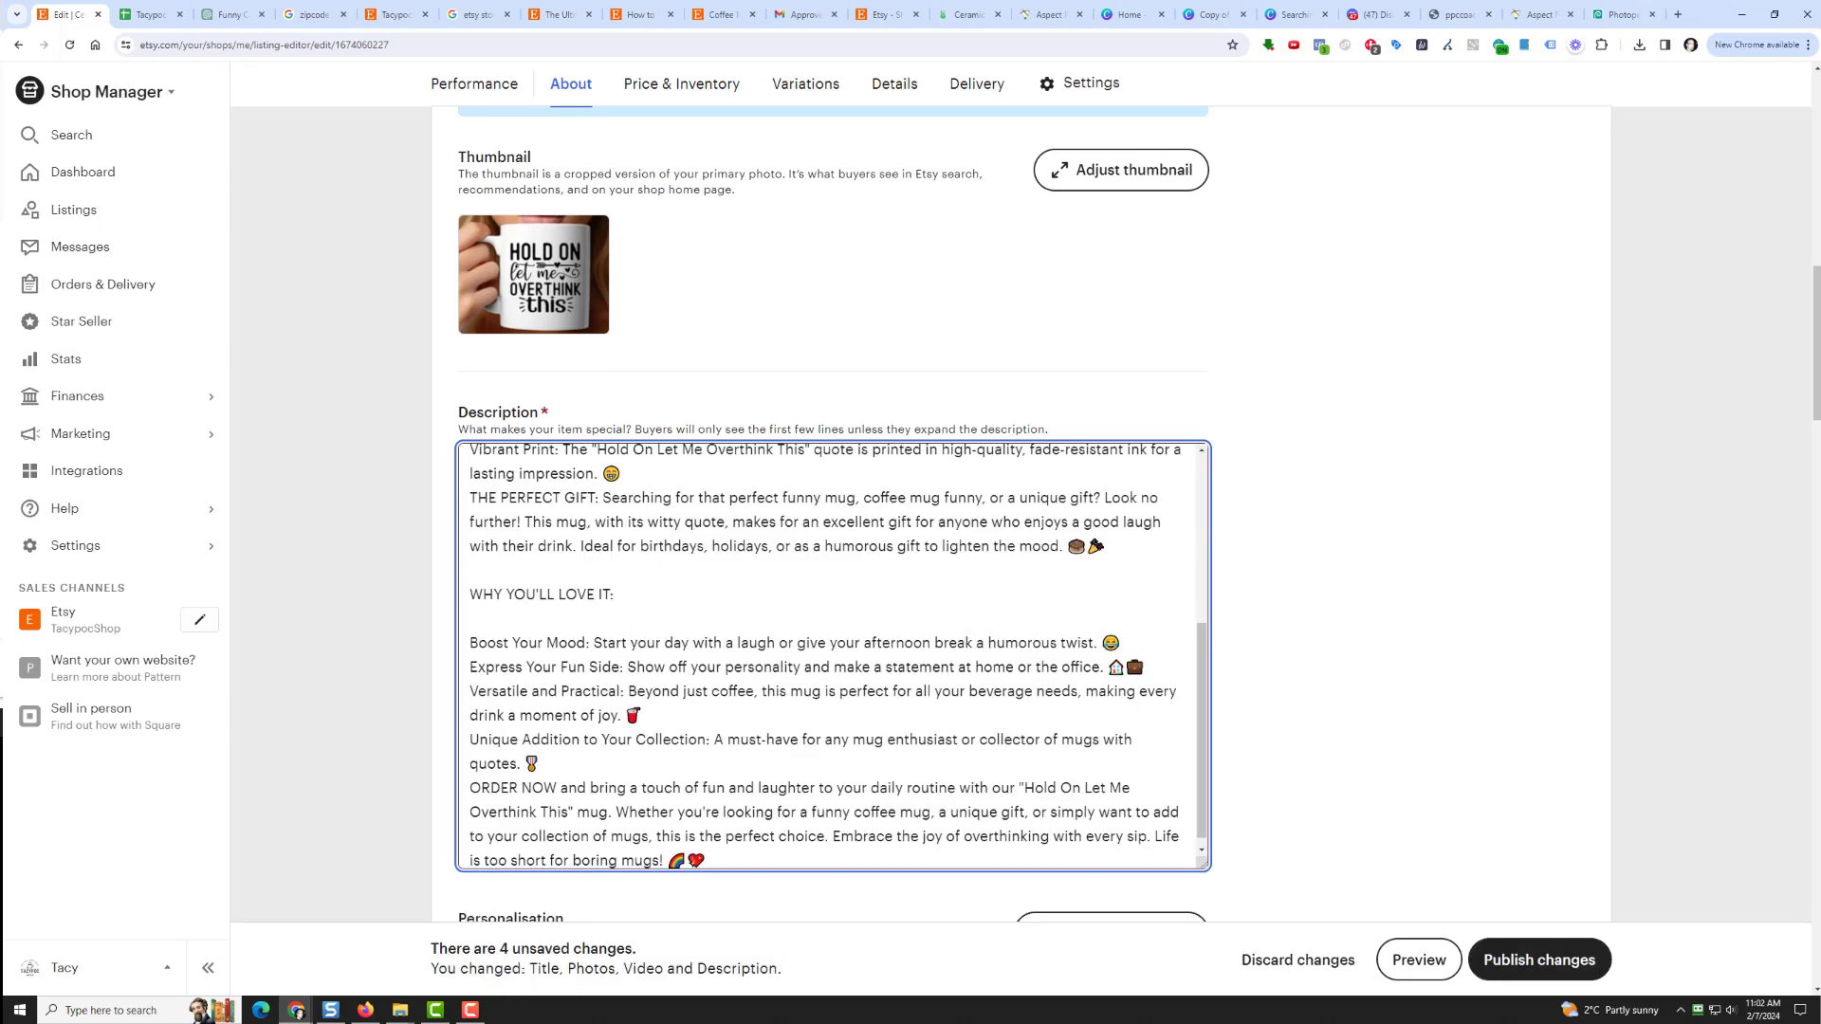
Insert a blank line above the THE PERFECT GIFT paragraph in the listing description
{"action": "scroll", "coordinate": [620, 630], "scroll_direction": "up", "scroll_amount": 4}
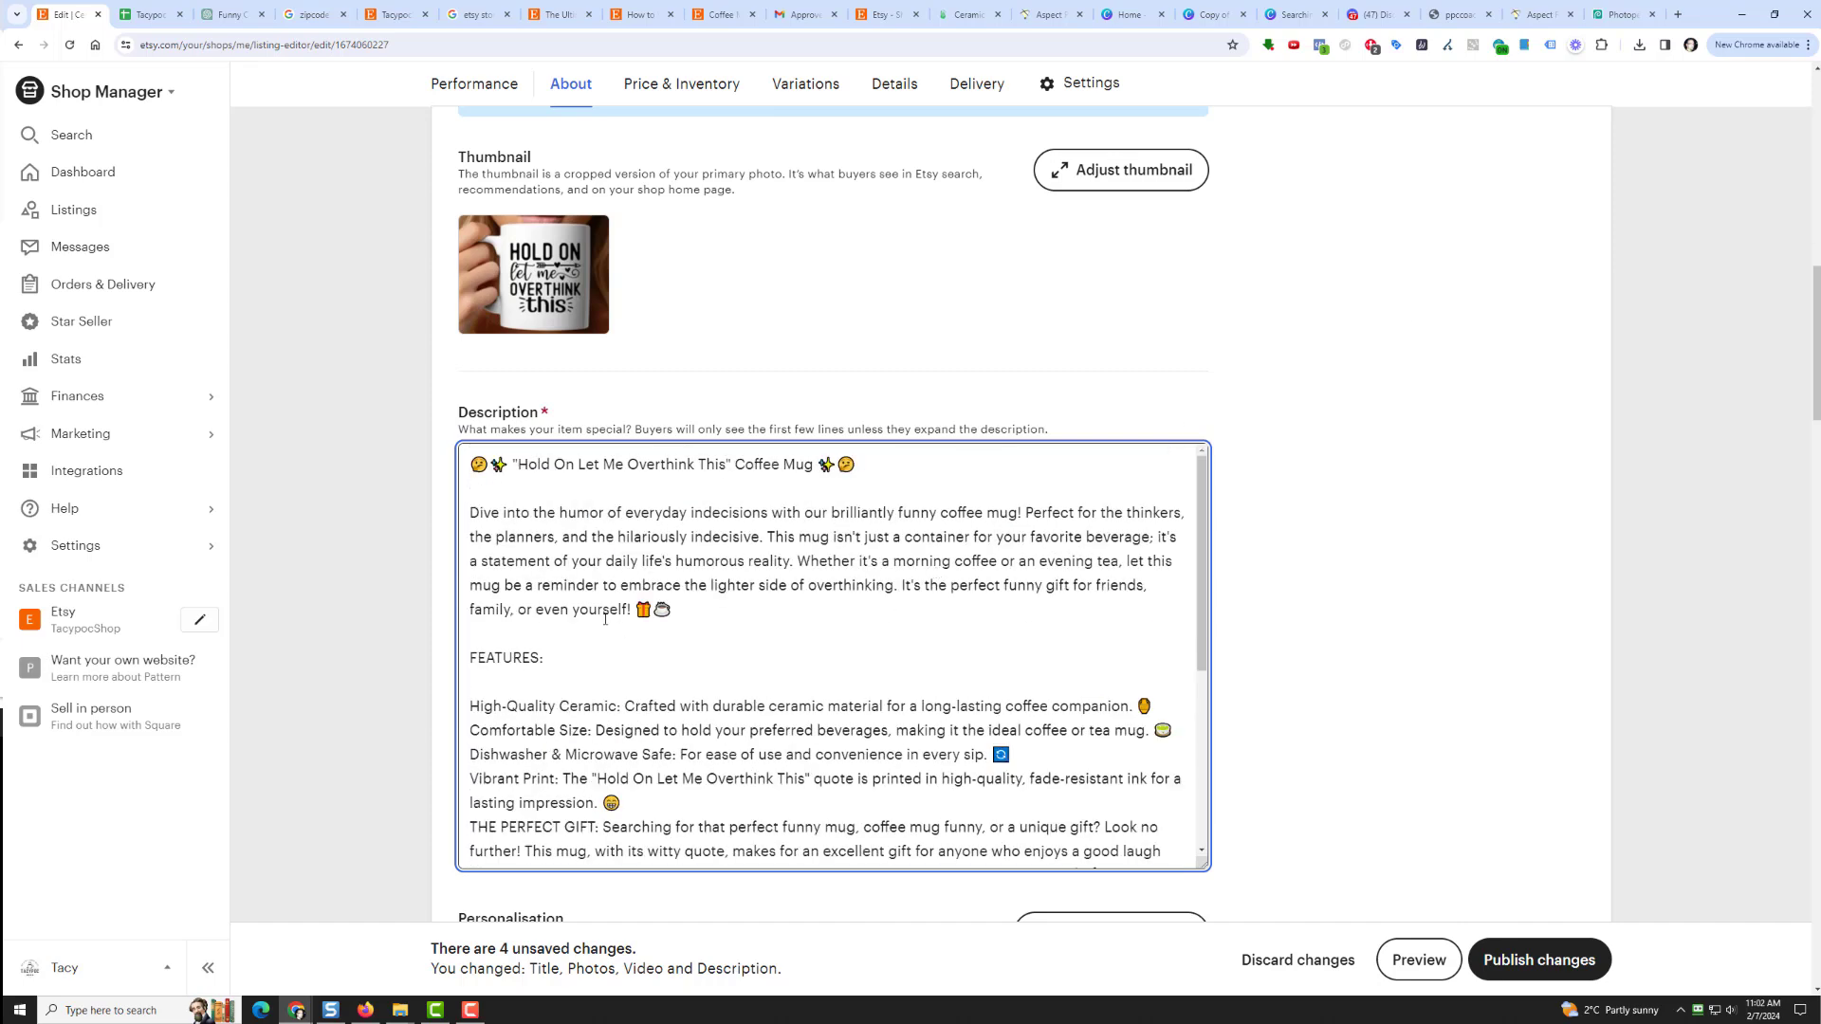
{"action": "scroll", "coordinate": [472, 661], "scroll_direction": "down", "scroll_amount": 2}
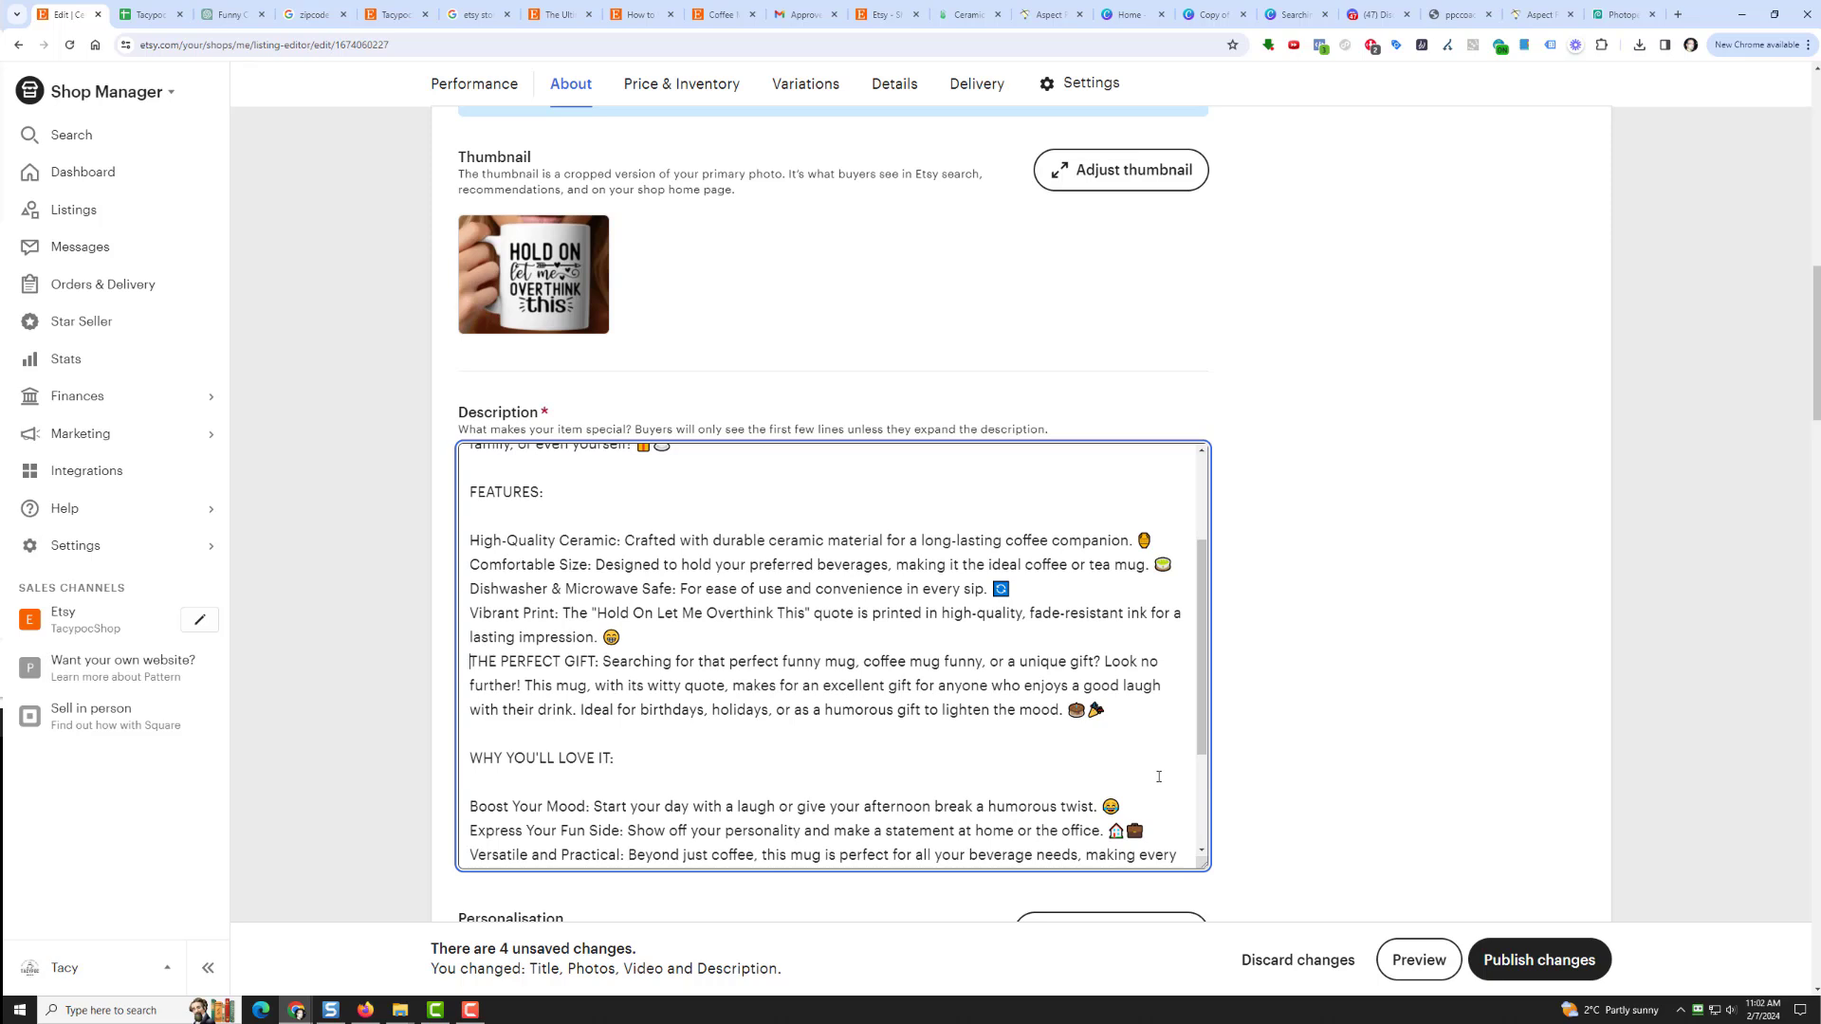
{"action": "scroll", "coordinate": [1158, 777], "scroll_direction": "down", "scroll_amount": 2}
{"action": "scroll", "coordinate": [1158, 777], "scroll_direction": "up", "scroll_amount": 2}
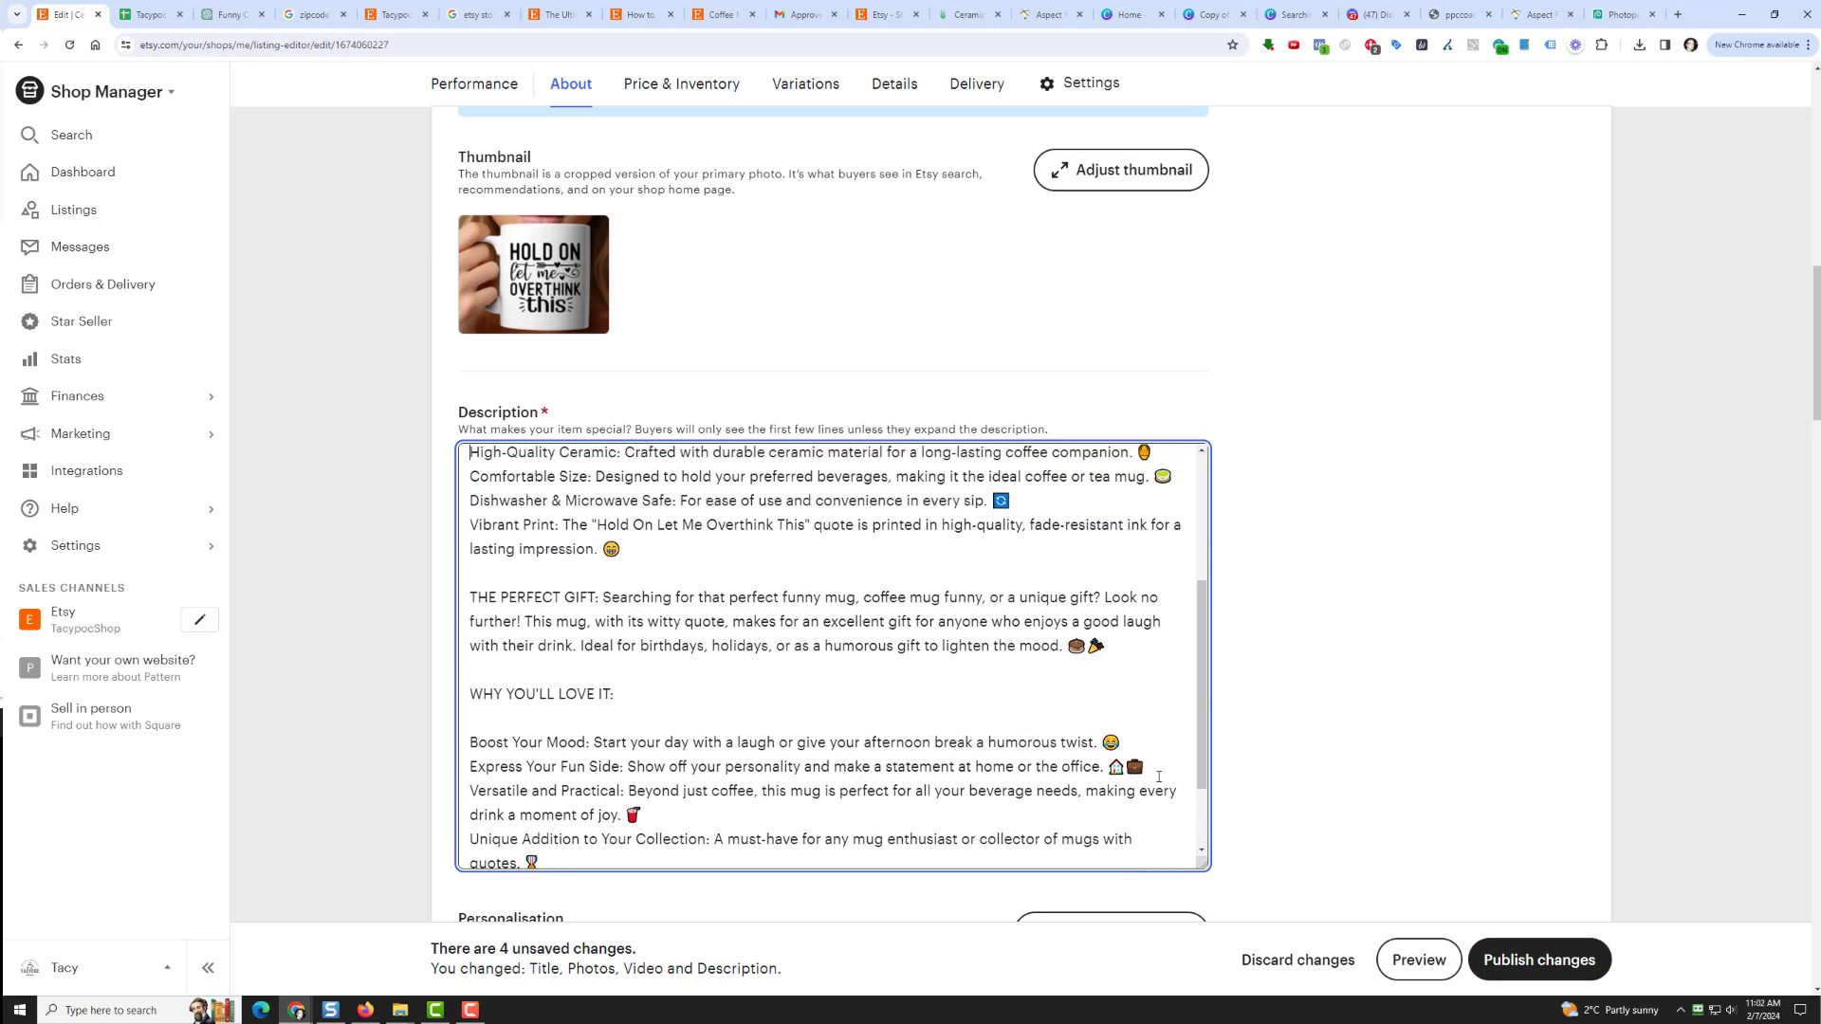
Put a "- " bullet before each of the four FEATURES lines, from High-Quality Ceramic to Vibrant Print
{"action": "type", "text": "- "}
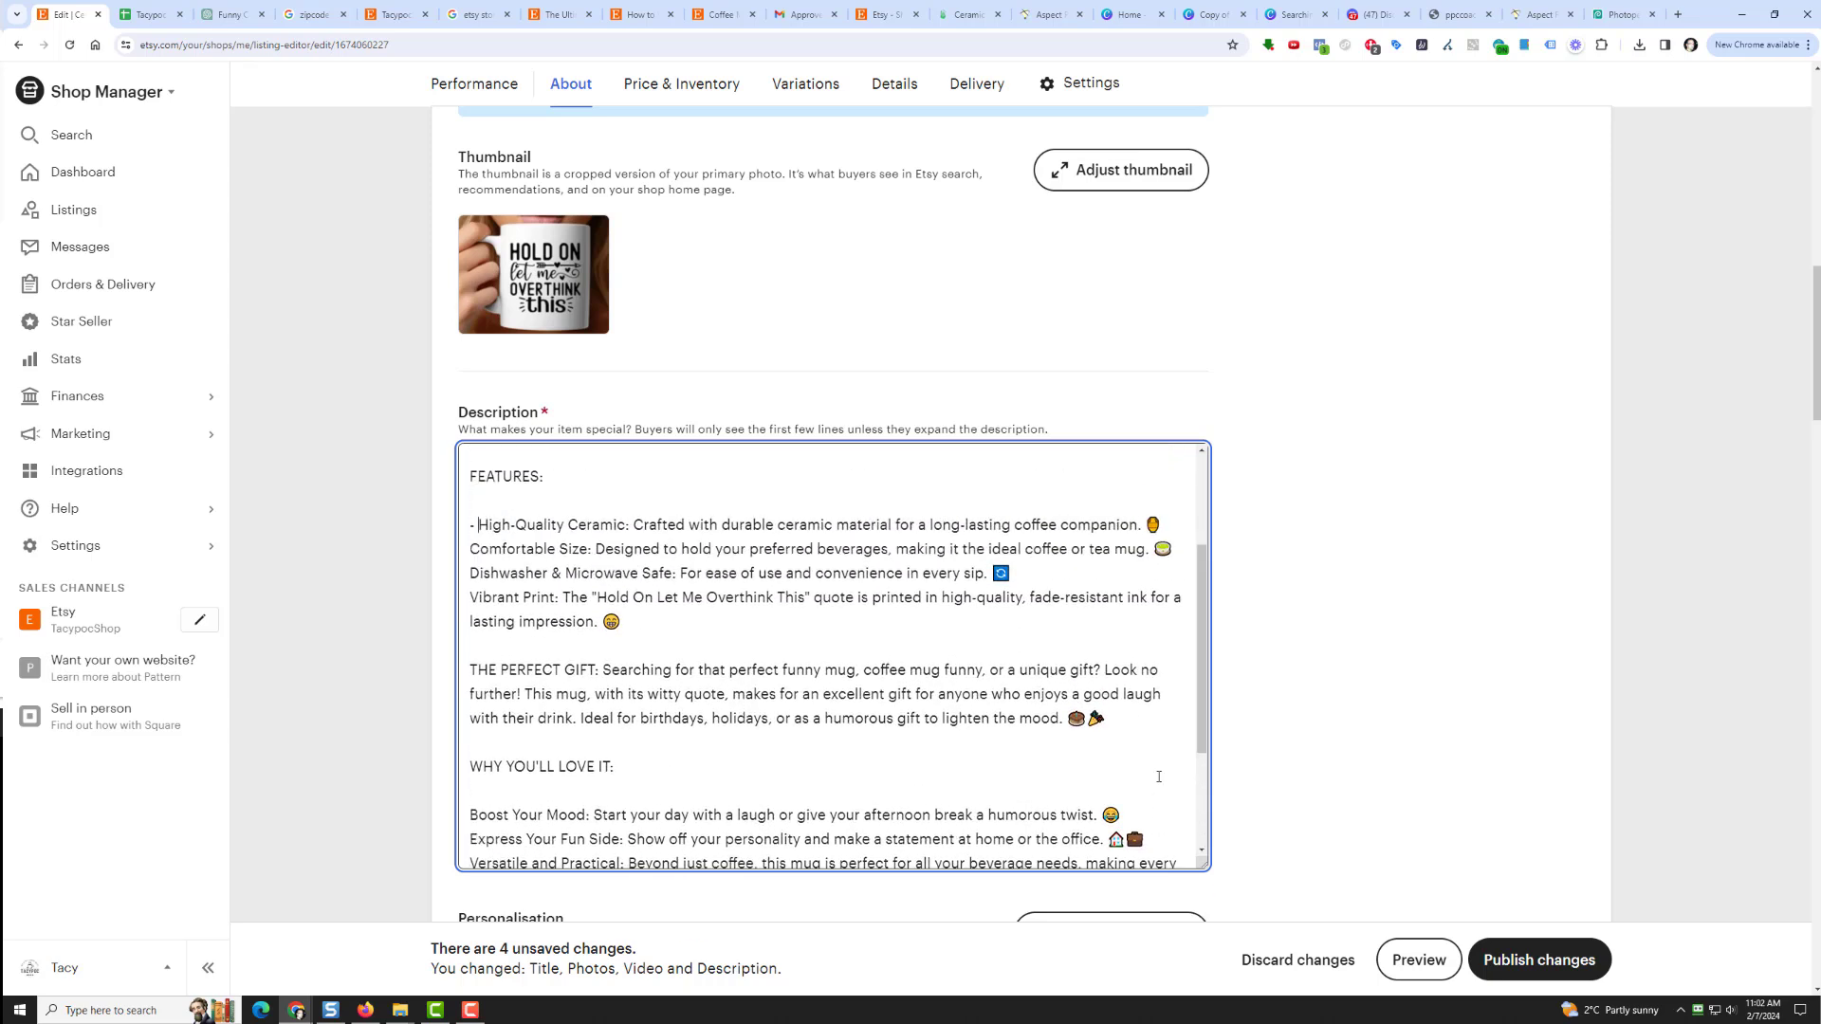
{"action": "type", "text": "- "}
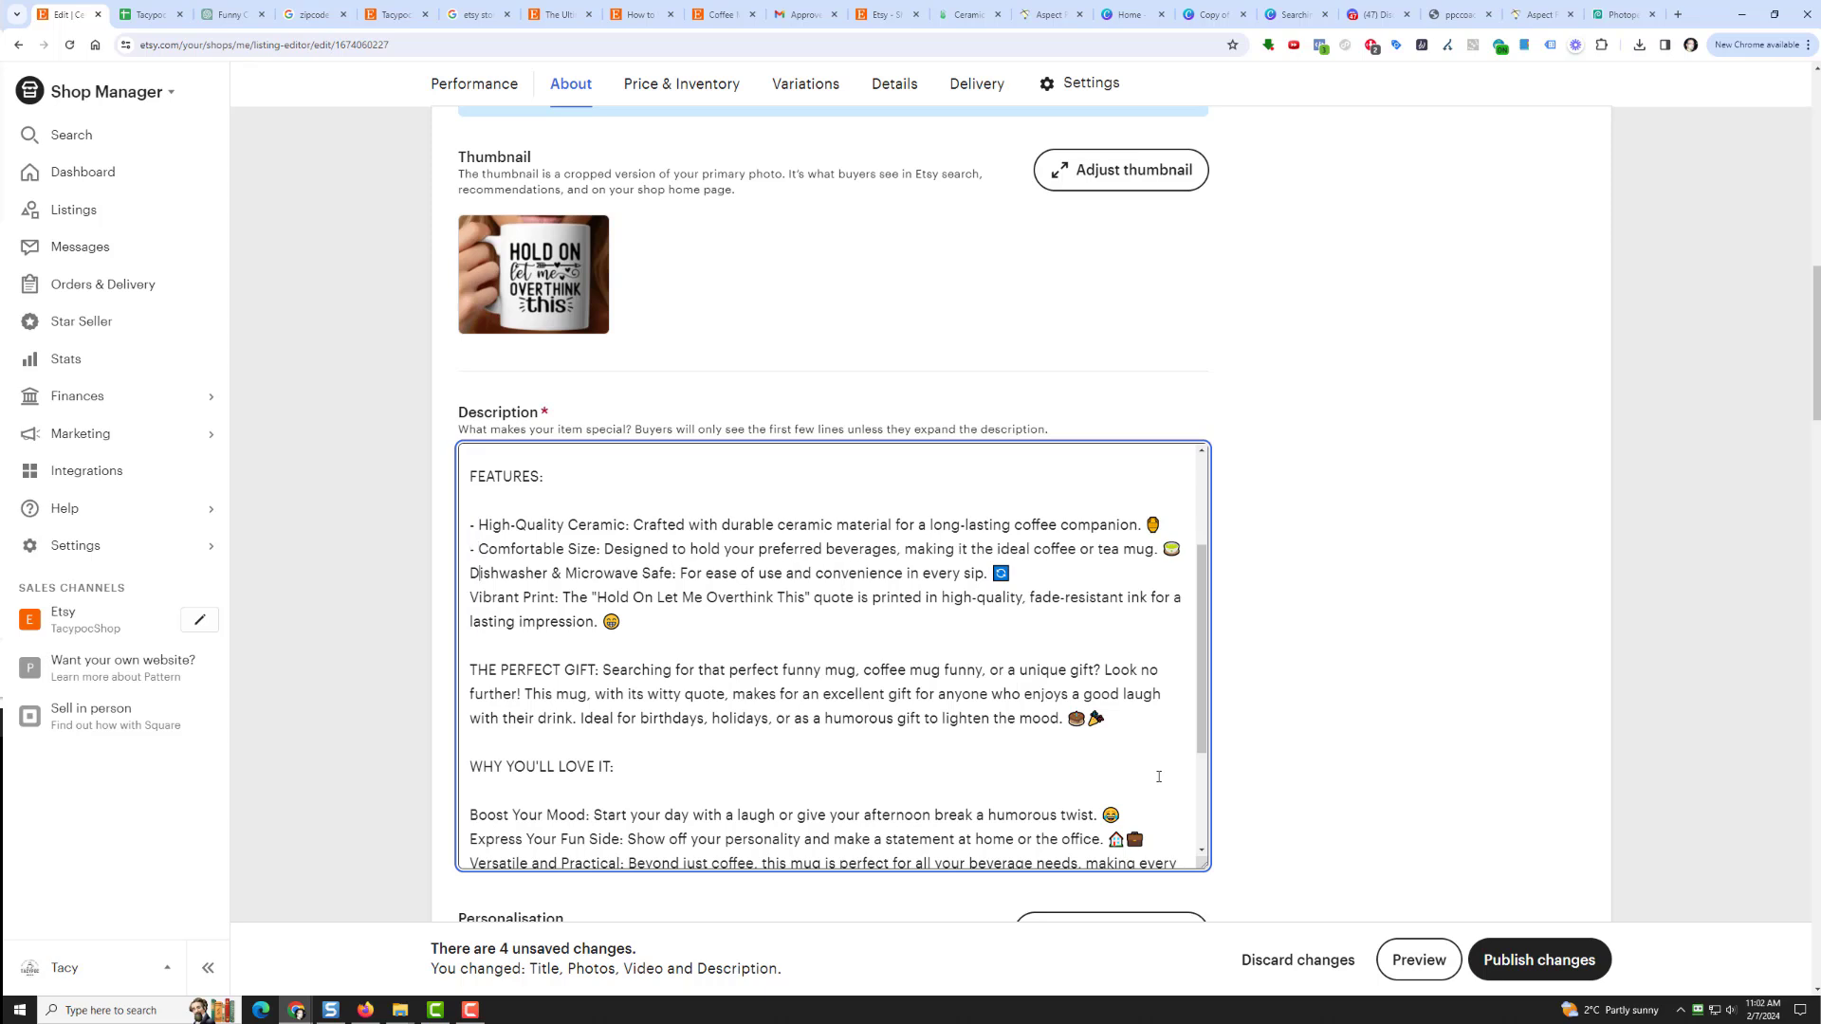
{"action": "type", "text": "-"}
{"action": "key", "text": "Down"}
{"action": "type", "text": "-"}
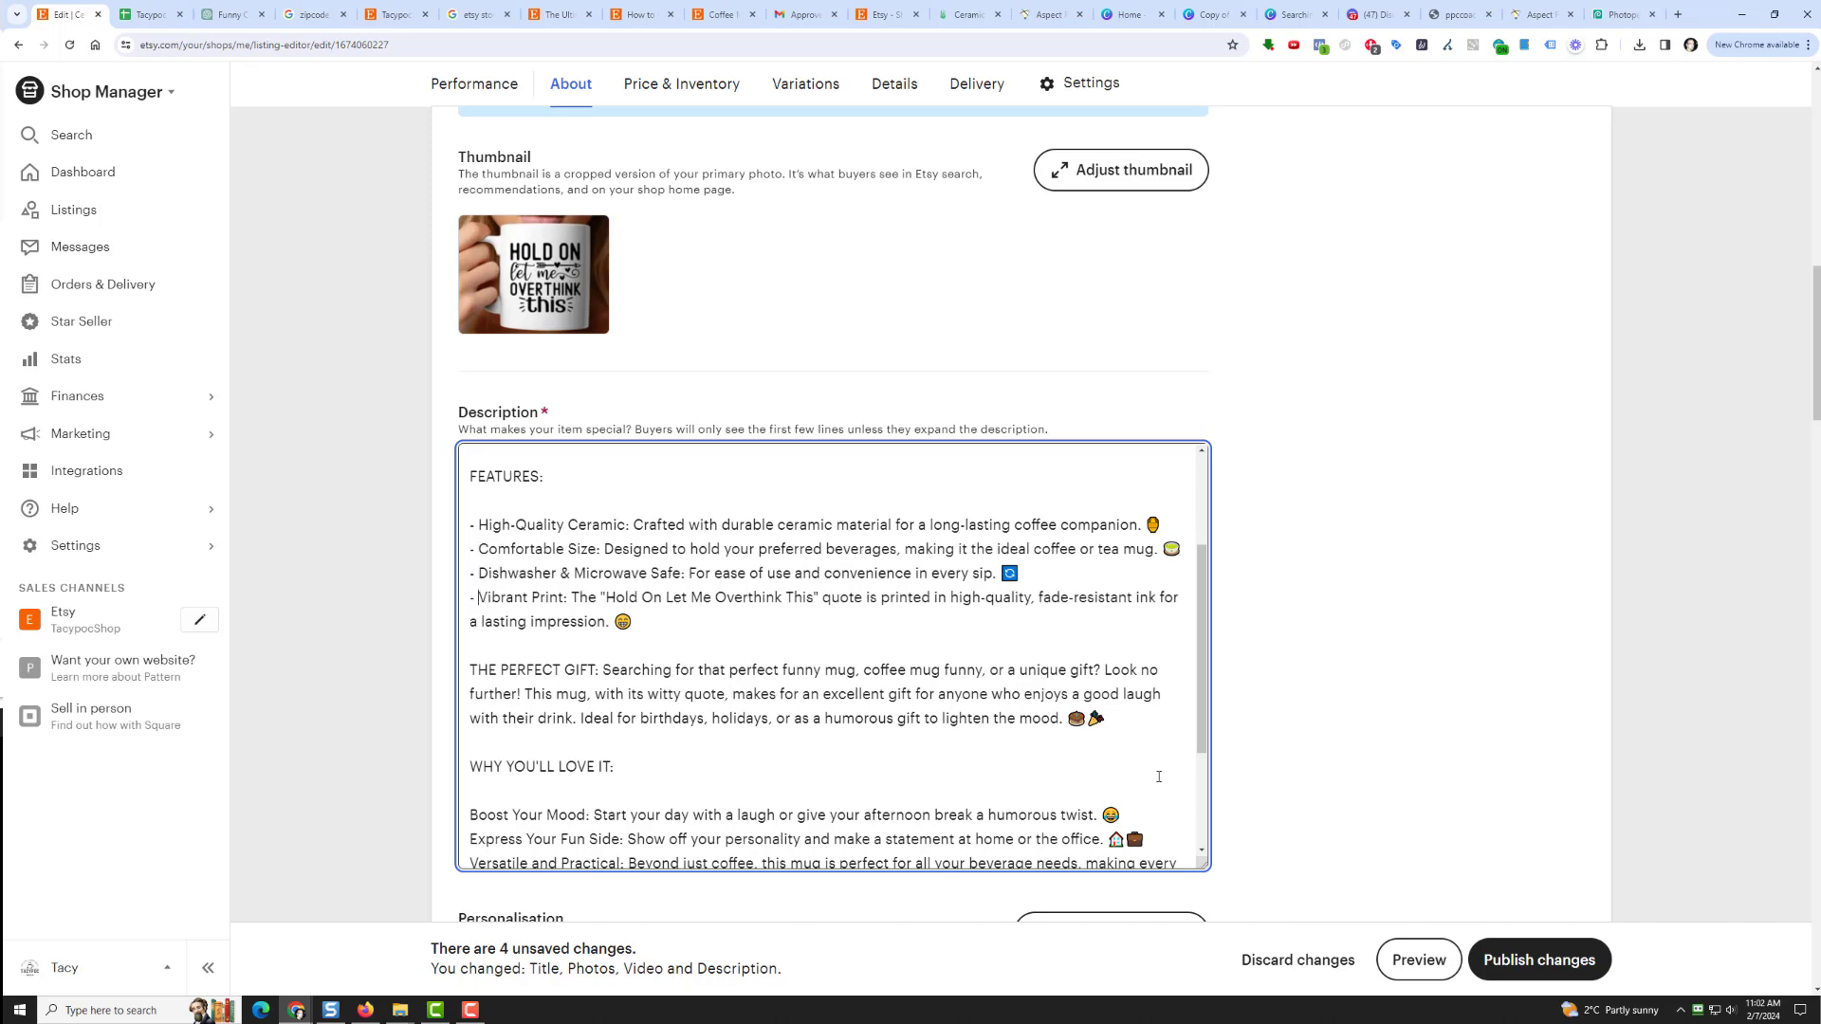
Put a "- " bullet before each of the four WHY YOU'LL LOVE IT lines, from Boost Your Mood to Unique Addition to Your Collection
{"action": "key", "text": "Down"}
{"action": "key", "text": "Down"}
{"action": "key", "text": "Down"}
{"action": "key", "text": "Down"}
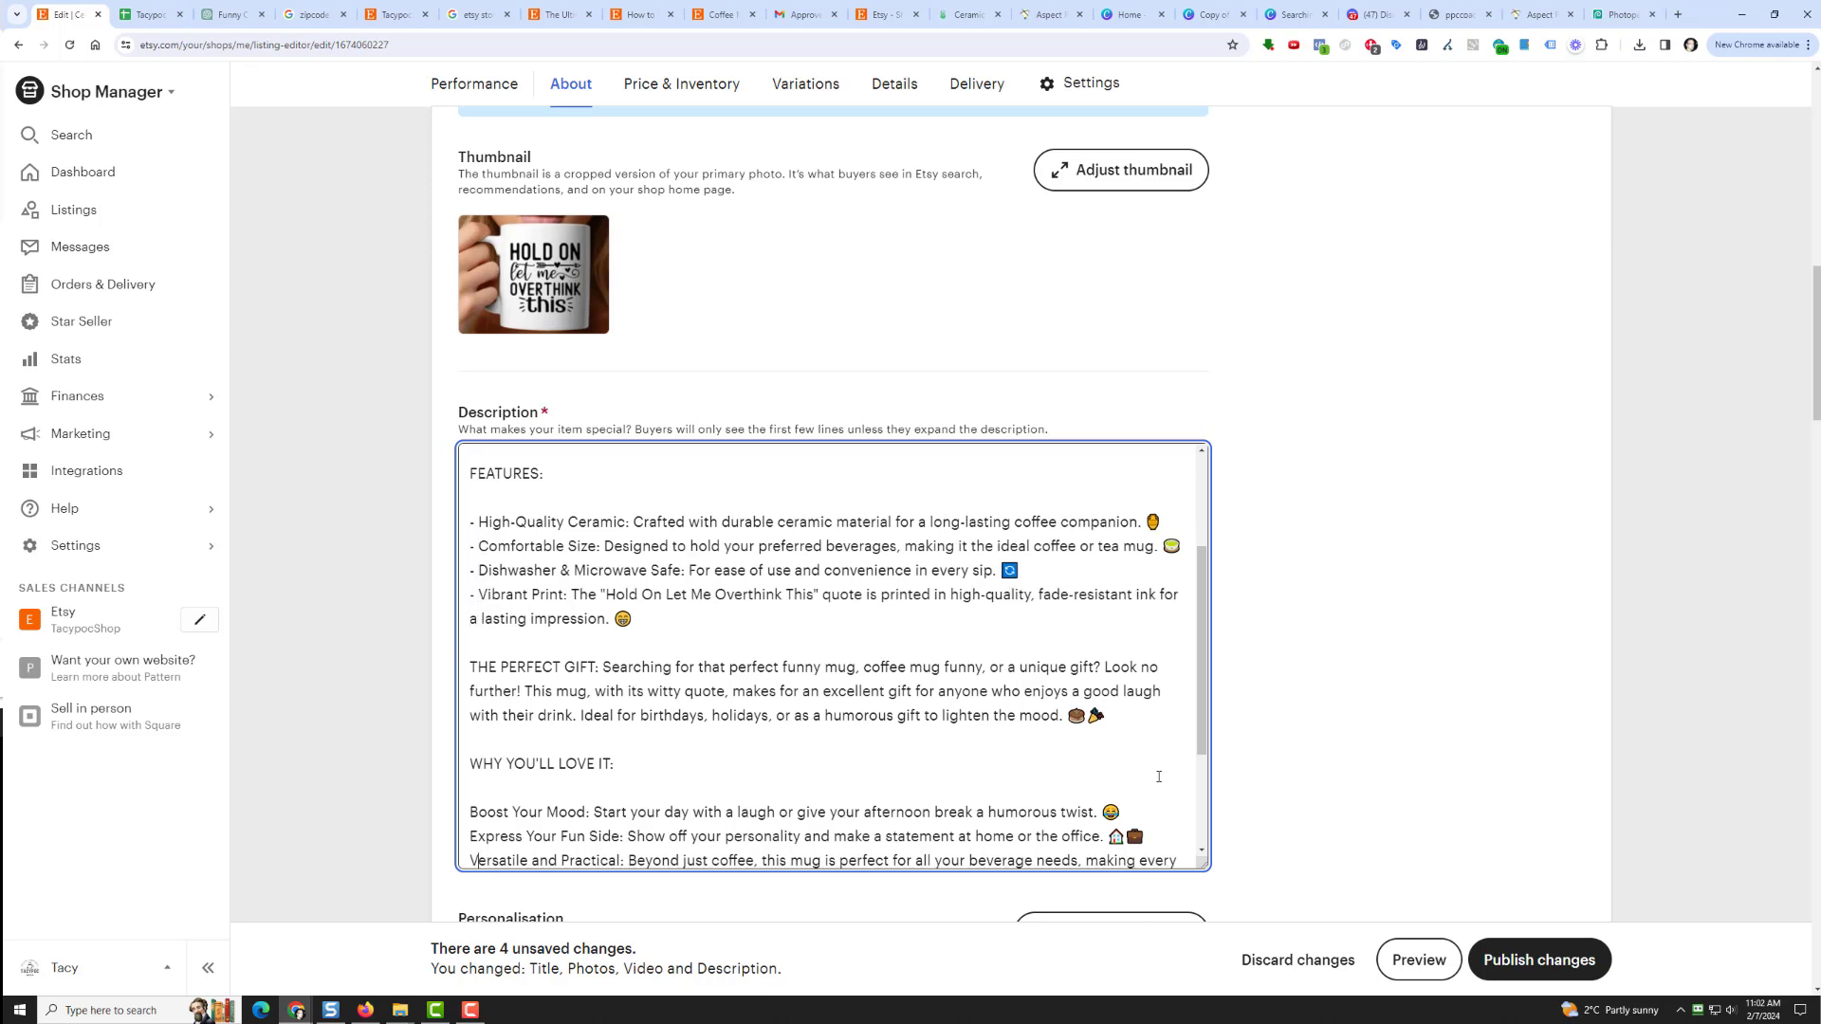
{"action": "type", "text": "- "}
{"action": "type", "text": "- "}
{"action": "type", "text": "-"}
{"action": "key", "text": "Down"}
{"action": "key", "text": "Down"}
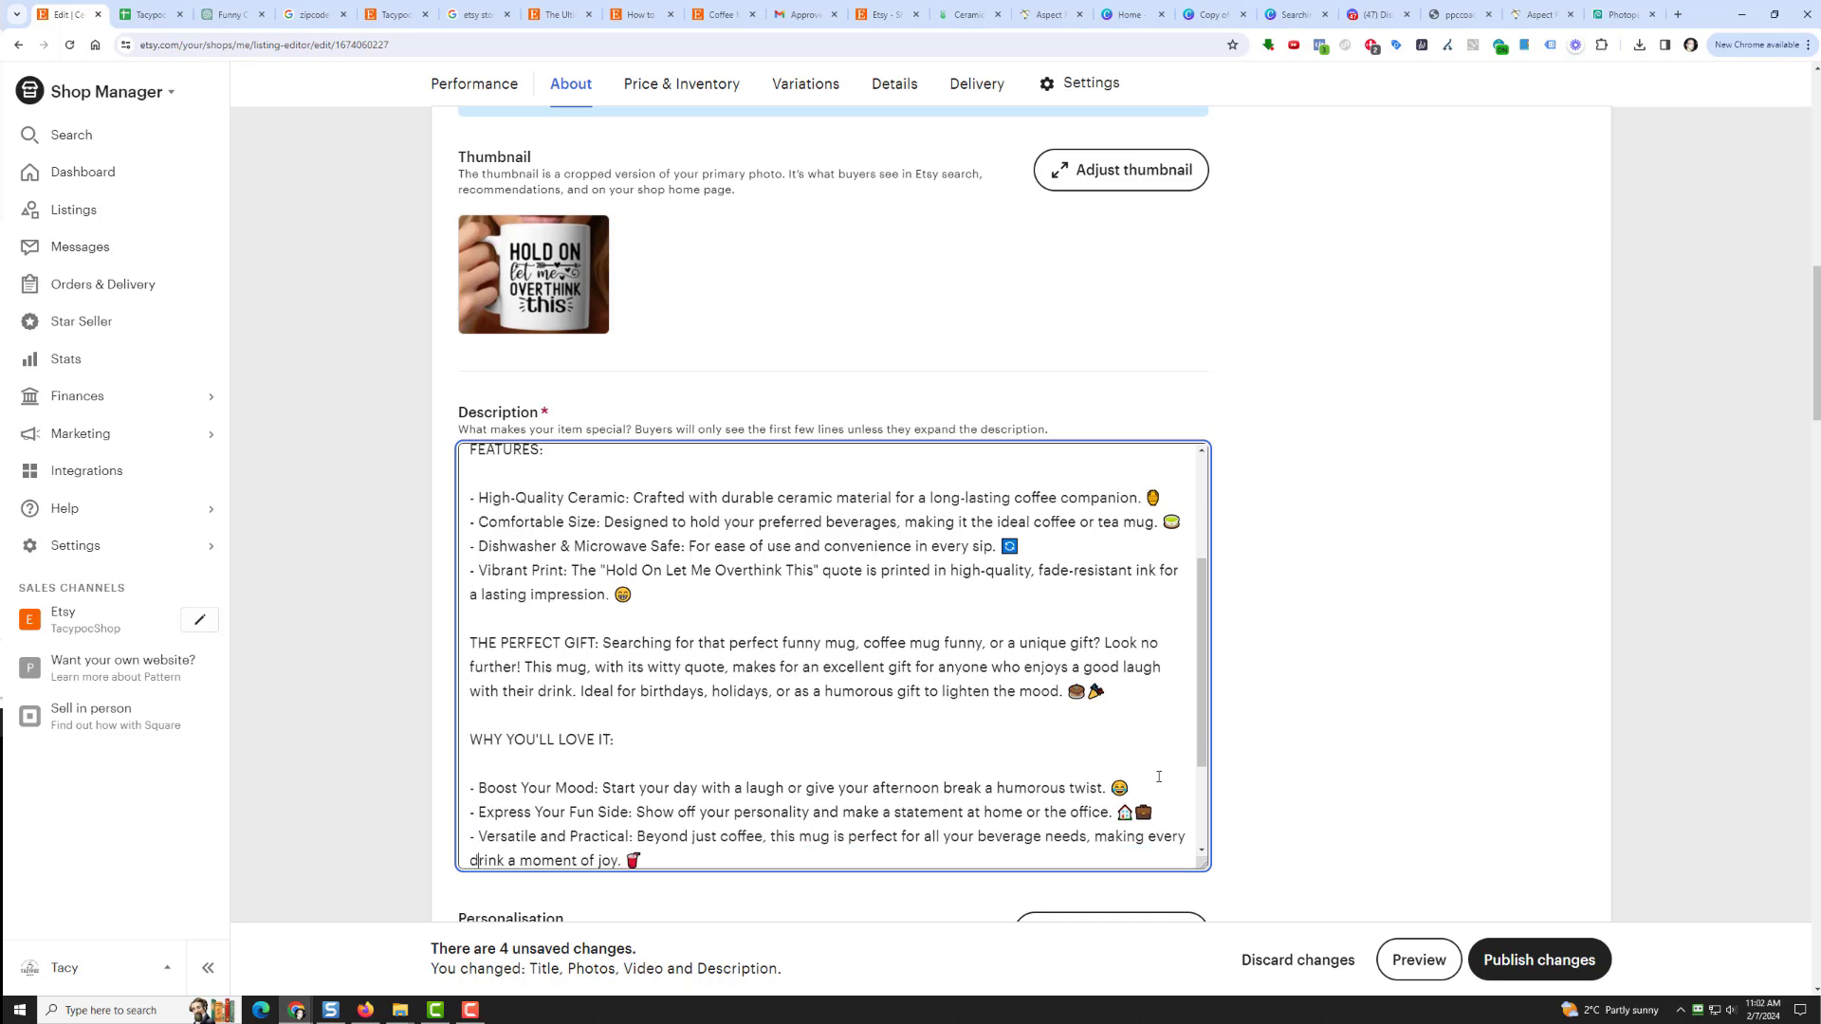
{"action": "type", "text": "-"}
{"action": "key", "text": "Down"}
{"action": "key", "text": "Down"}
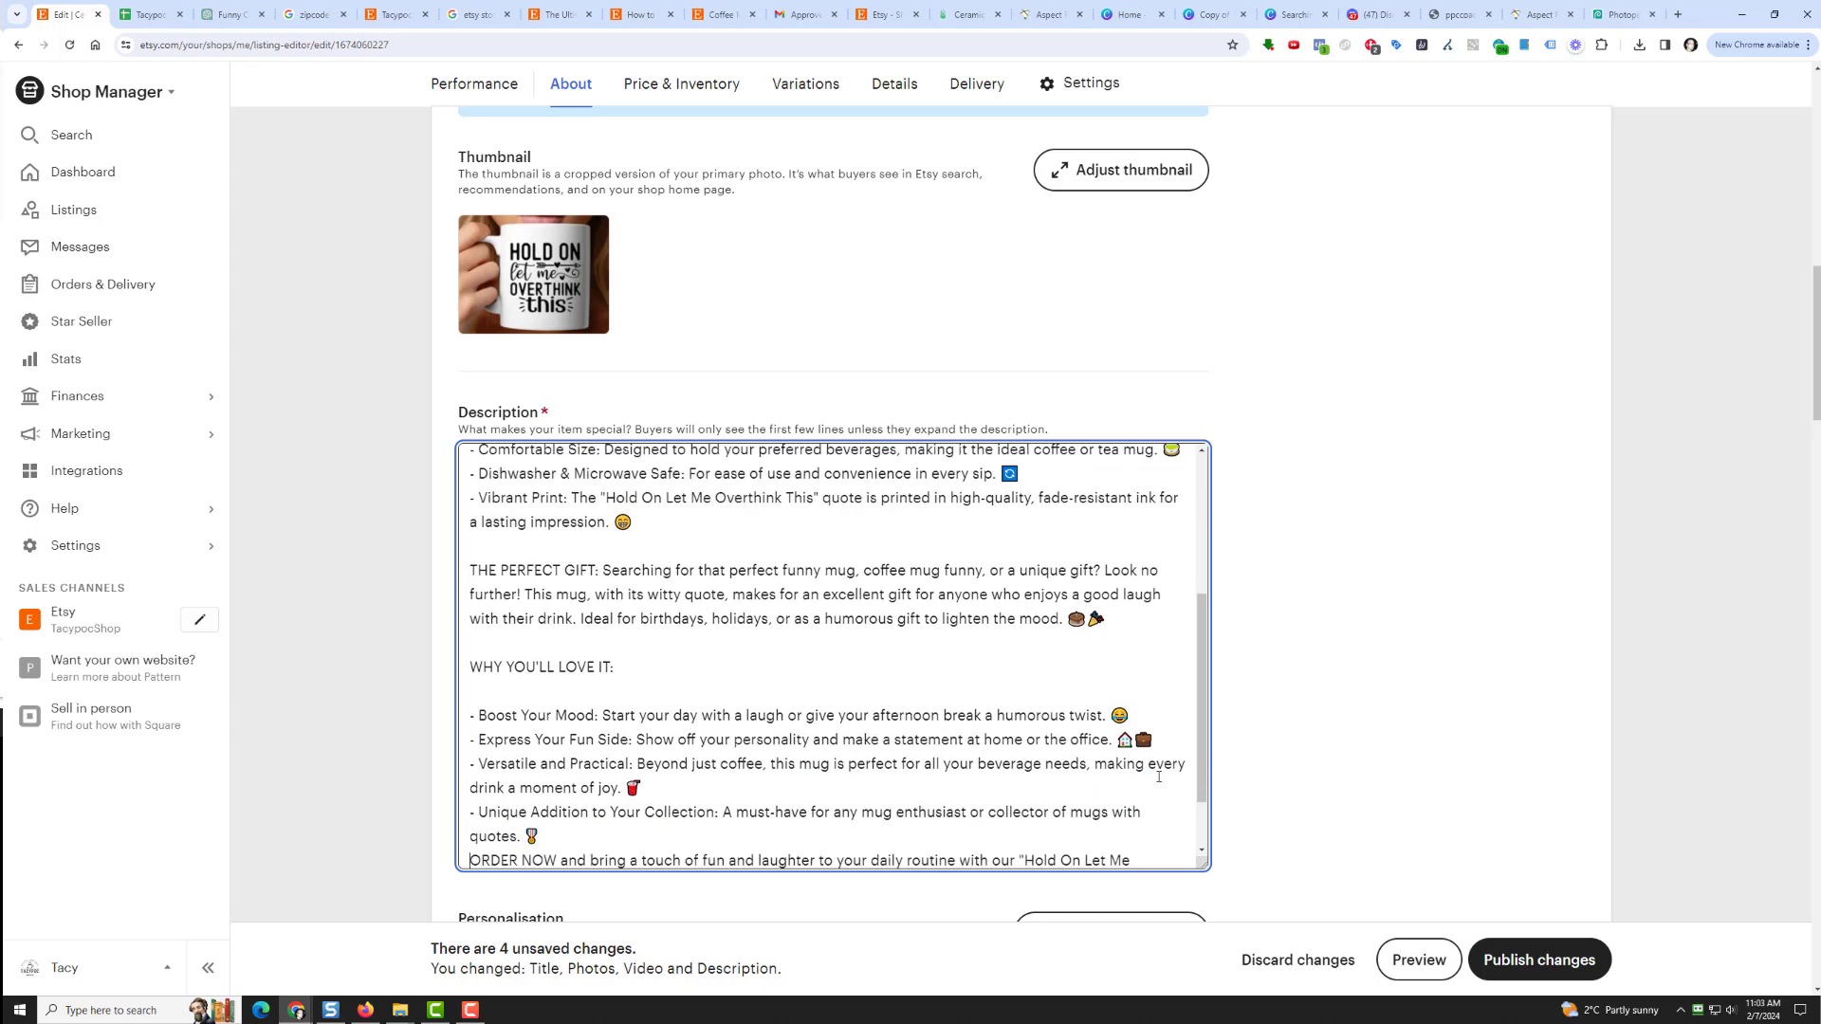
Insert a blank line above the ORDER NOW paragraph and split off its text from "Whether you're looking" as a separate paragraph
{"action": "key", "text": "Return"}
{"action": "key", "text": "Down"}
{"action": "key", "text": "Down"}
{"action": "key", "text": "Down"}
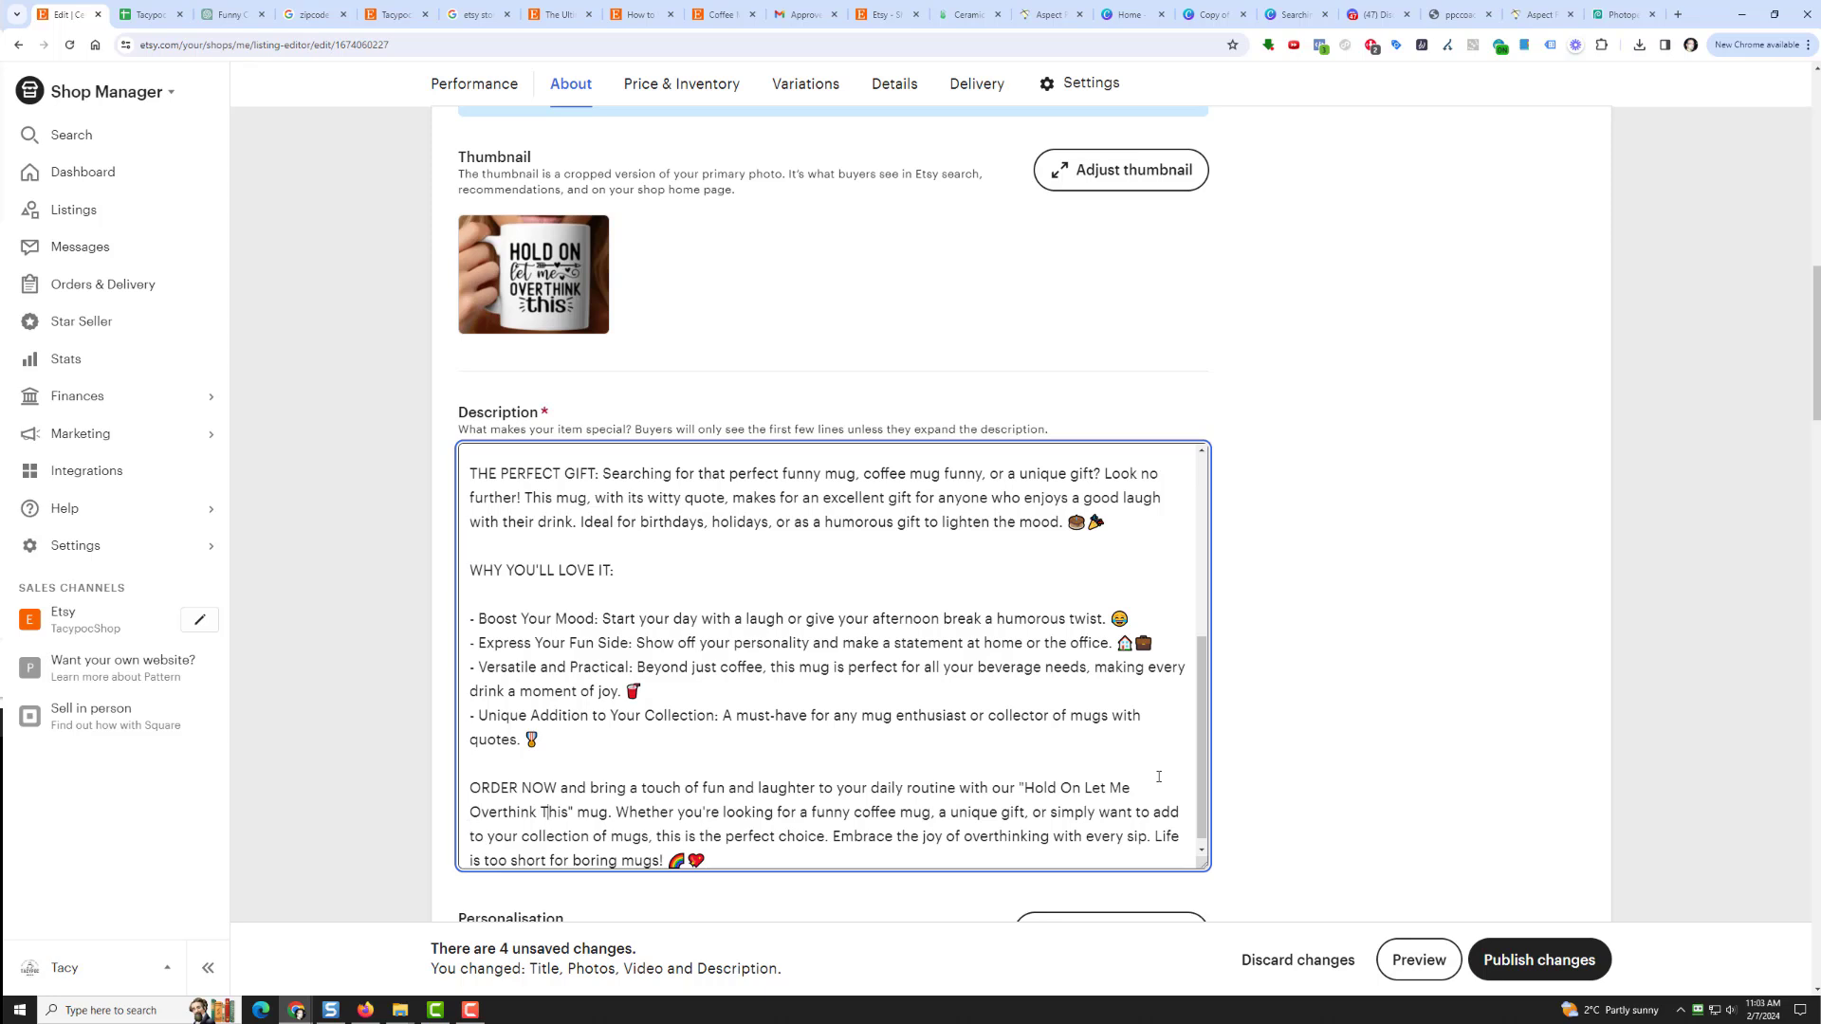
{"action": "key", "text": "Return"}
{"action": "key", "text": "Return"}
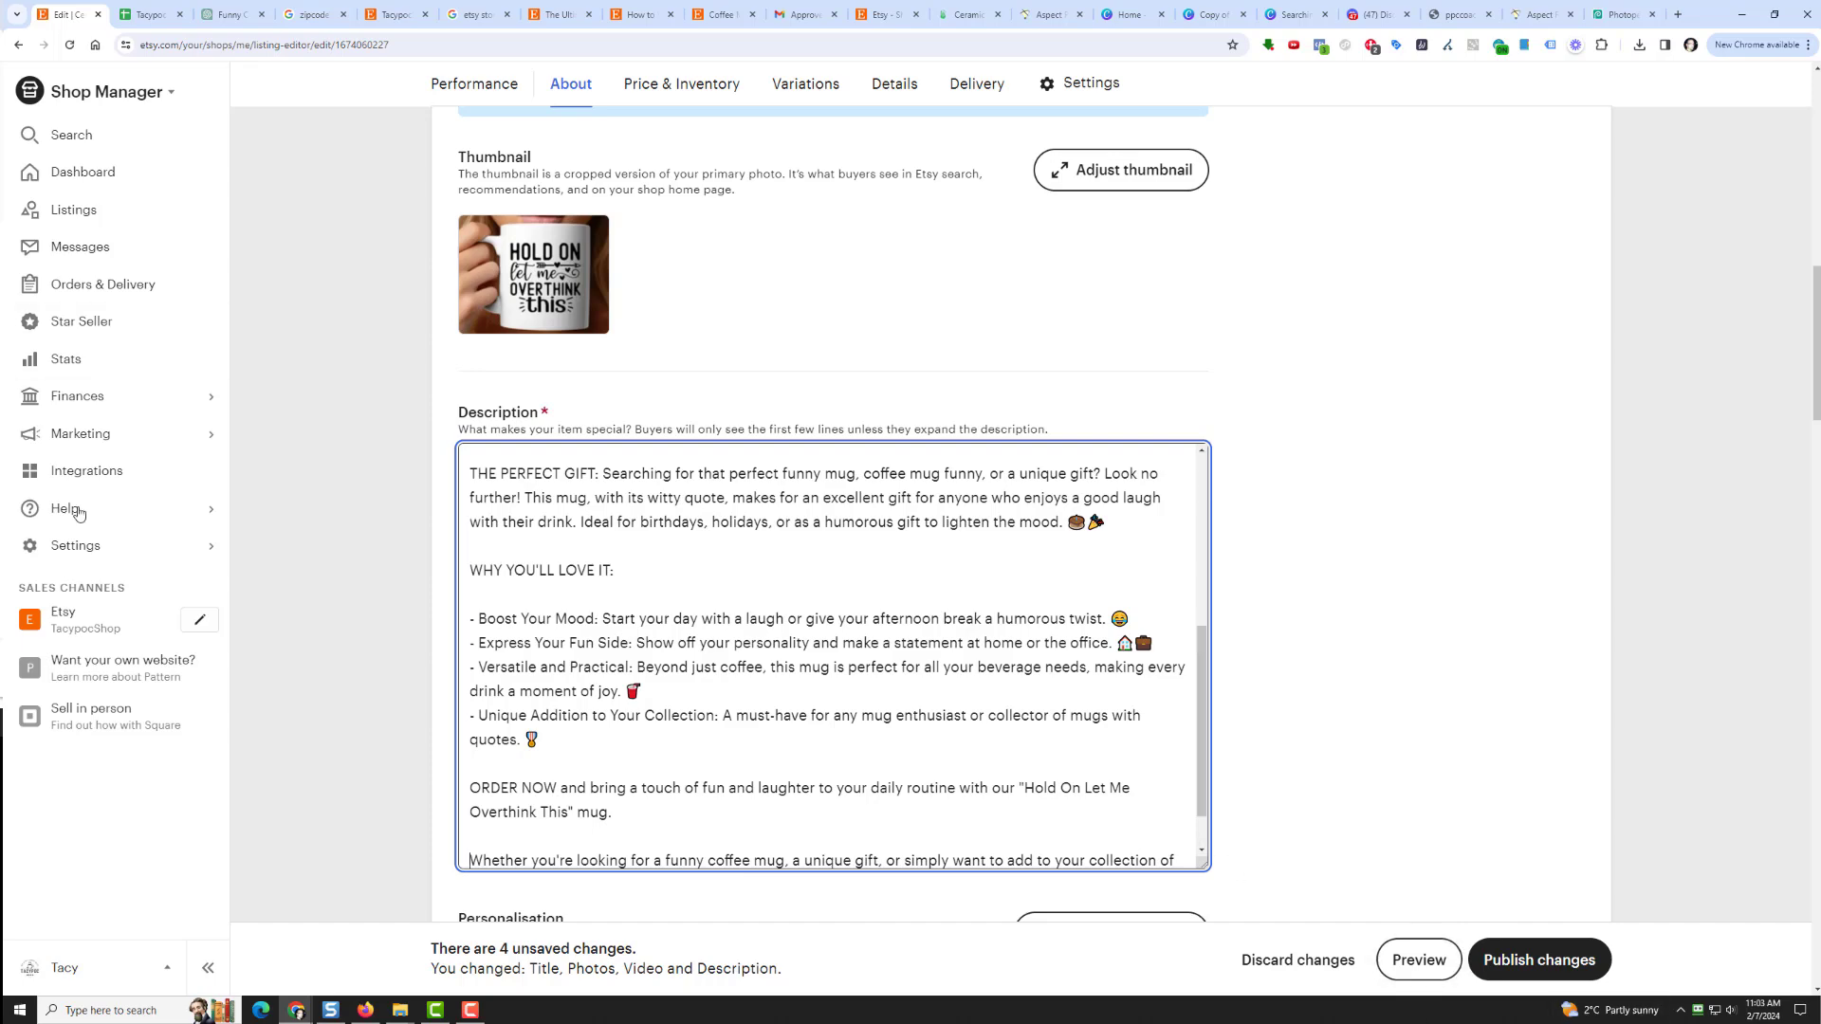
Set the listing's price to US$ 12.49 and choose Ceramic as its material attribute
{"action": "scroll", "coordinate": [384, 644], "scroll_direction": "down", "scroll_amount": 7}
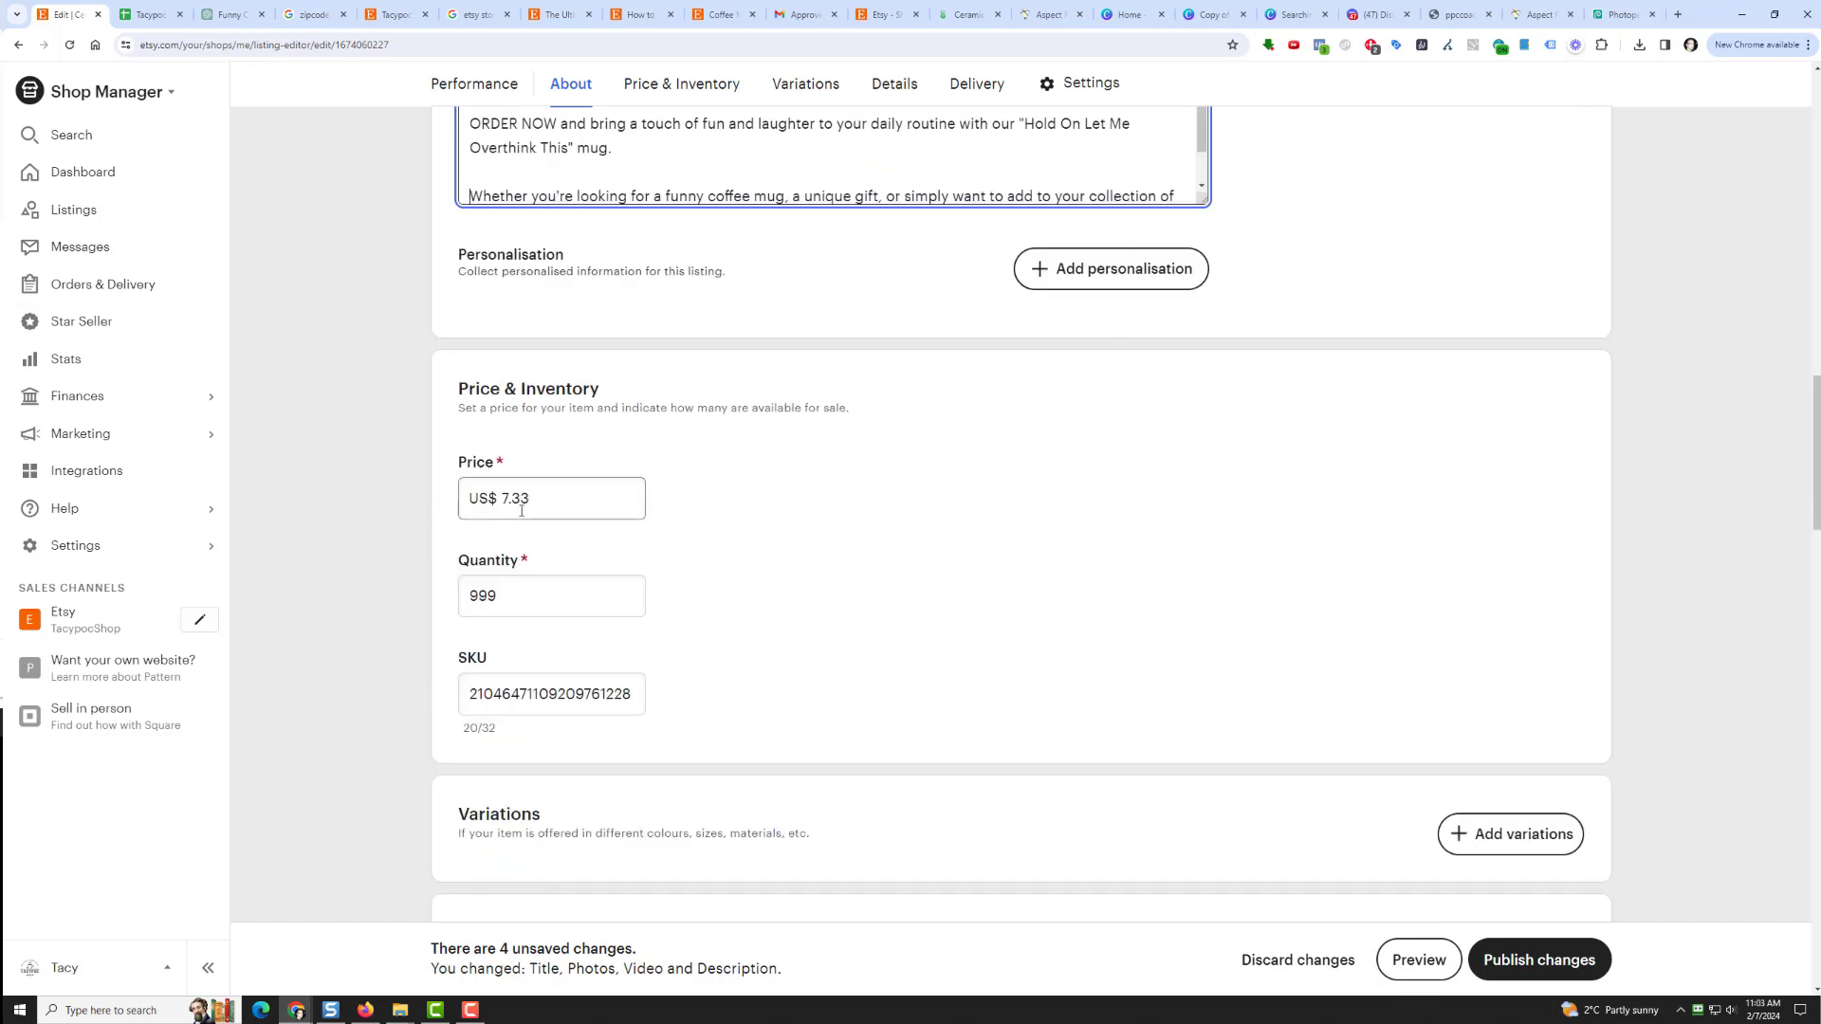
{"action": "left_click_drag", "start_coordinate": [505, 497], "coordinate": [588, 487]}
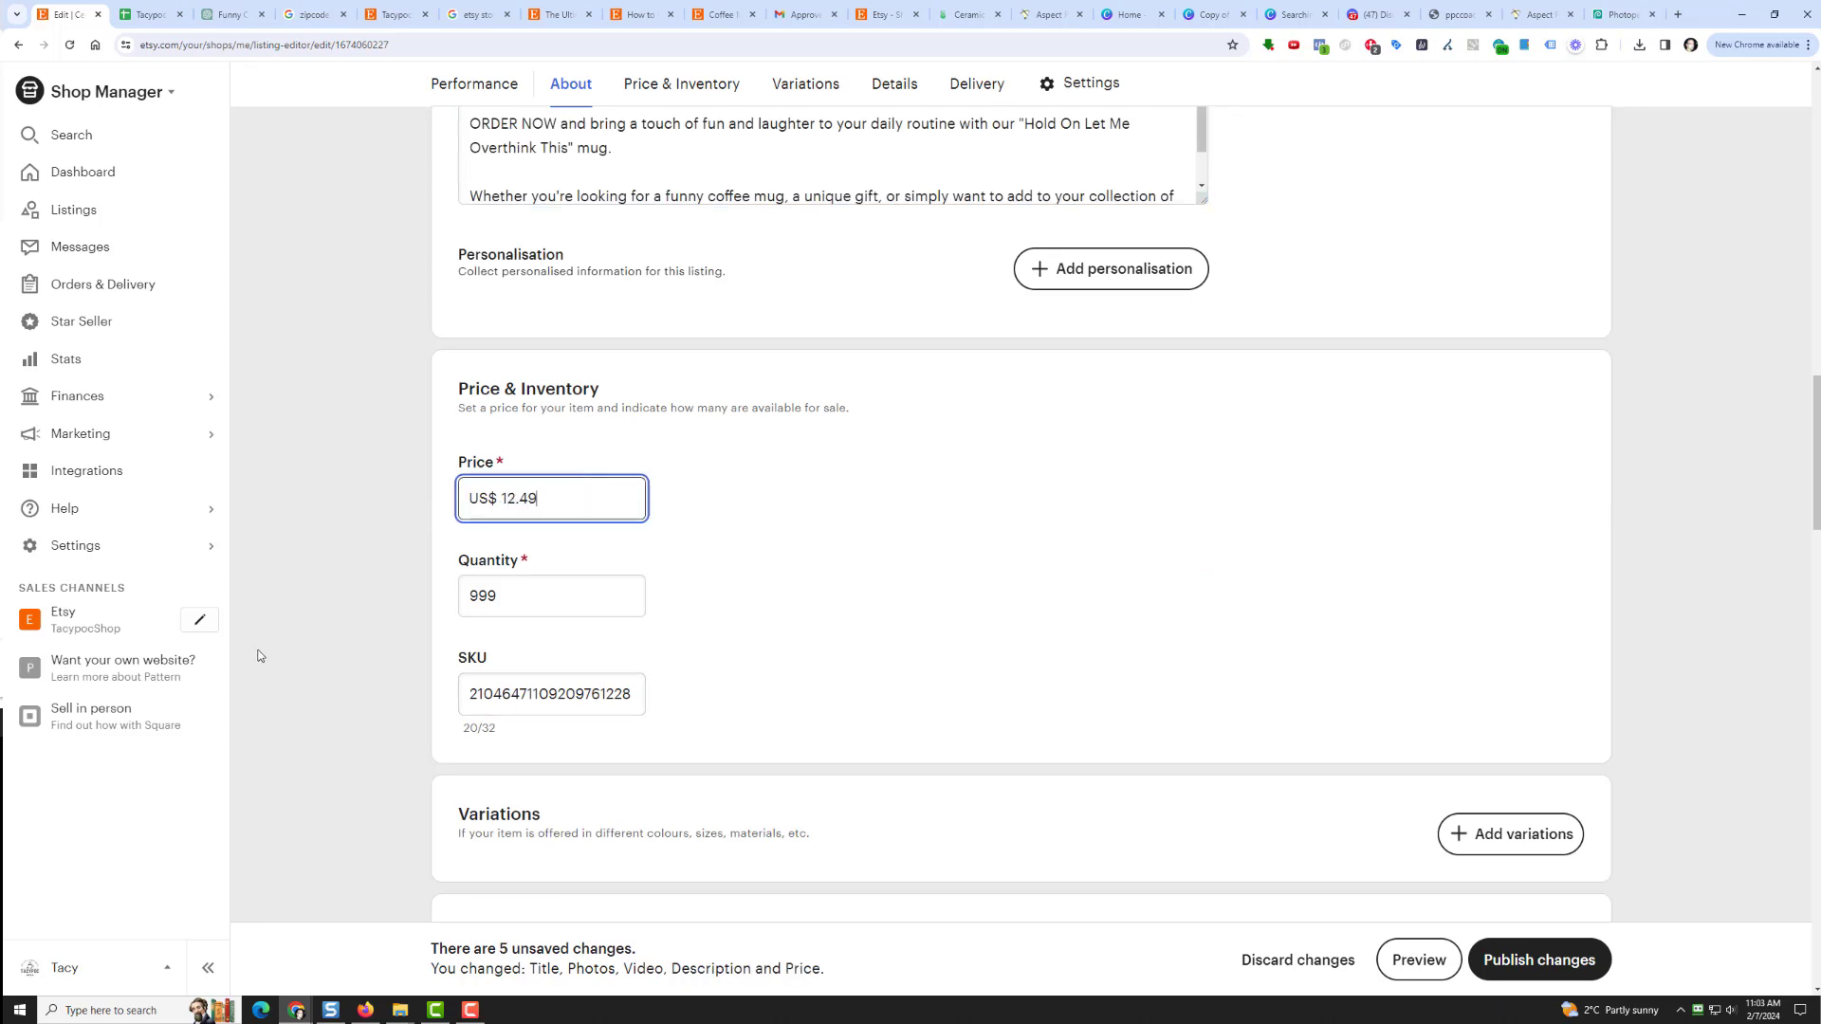
{"action": "scroll", "coordinate": [440, 775], "scroll_direction": "down", "scroll_amount": 7}
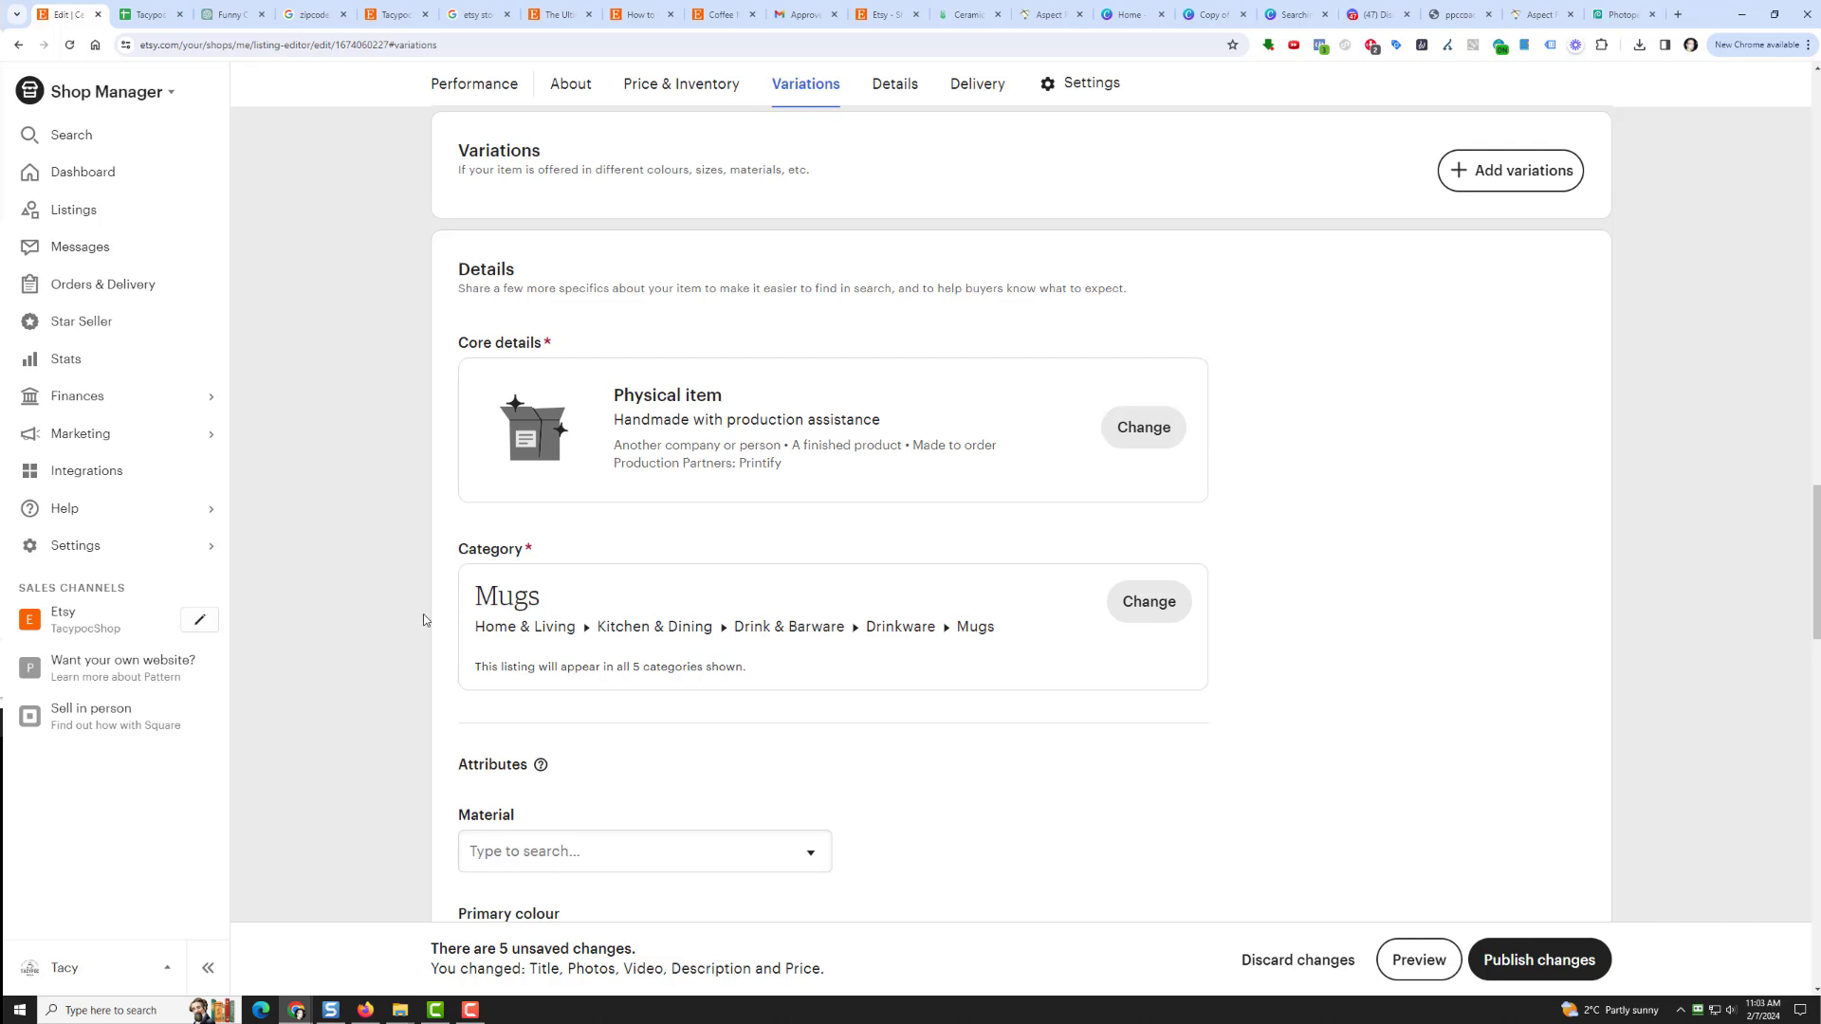
{"action": "scroll", "coordinate": [426, 528], "scroll_direction": "down", "scroll_amount": 3}
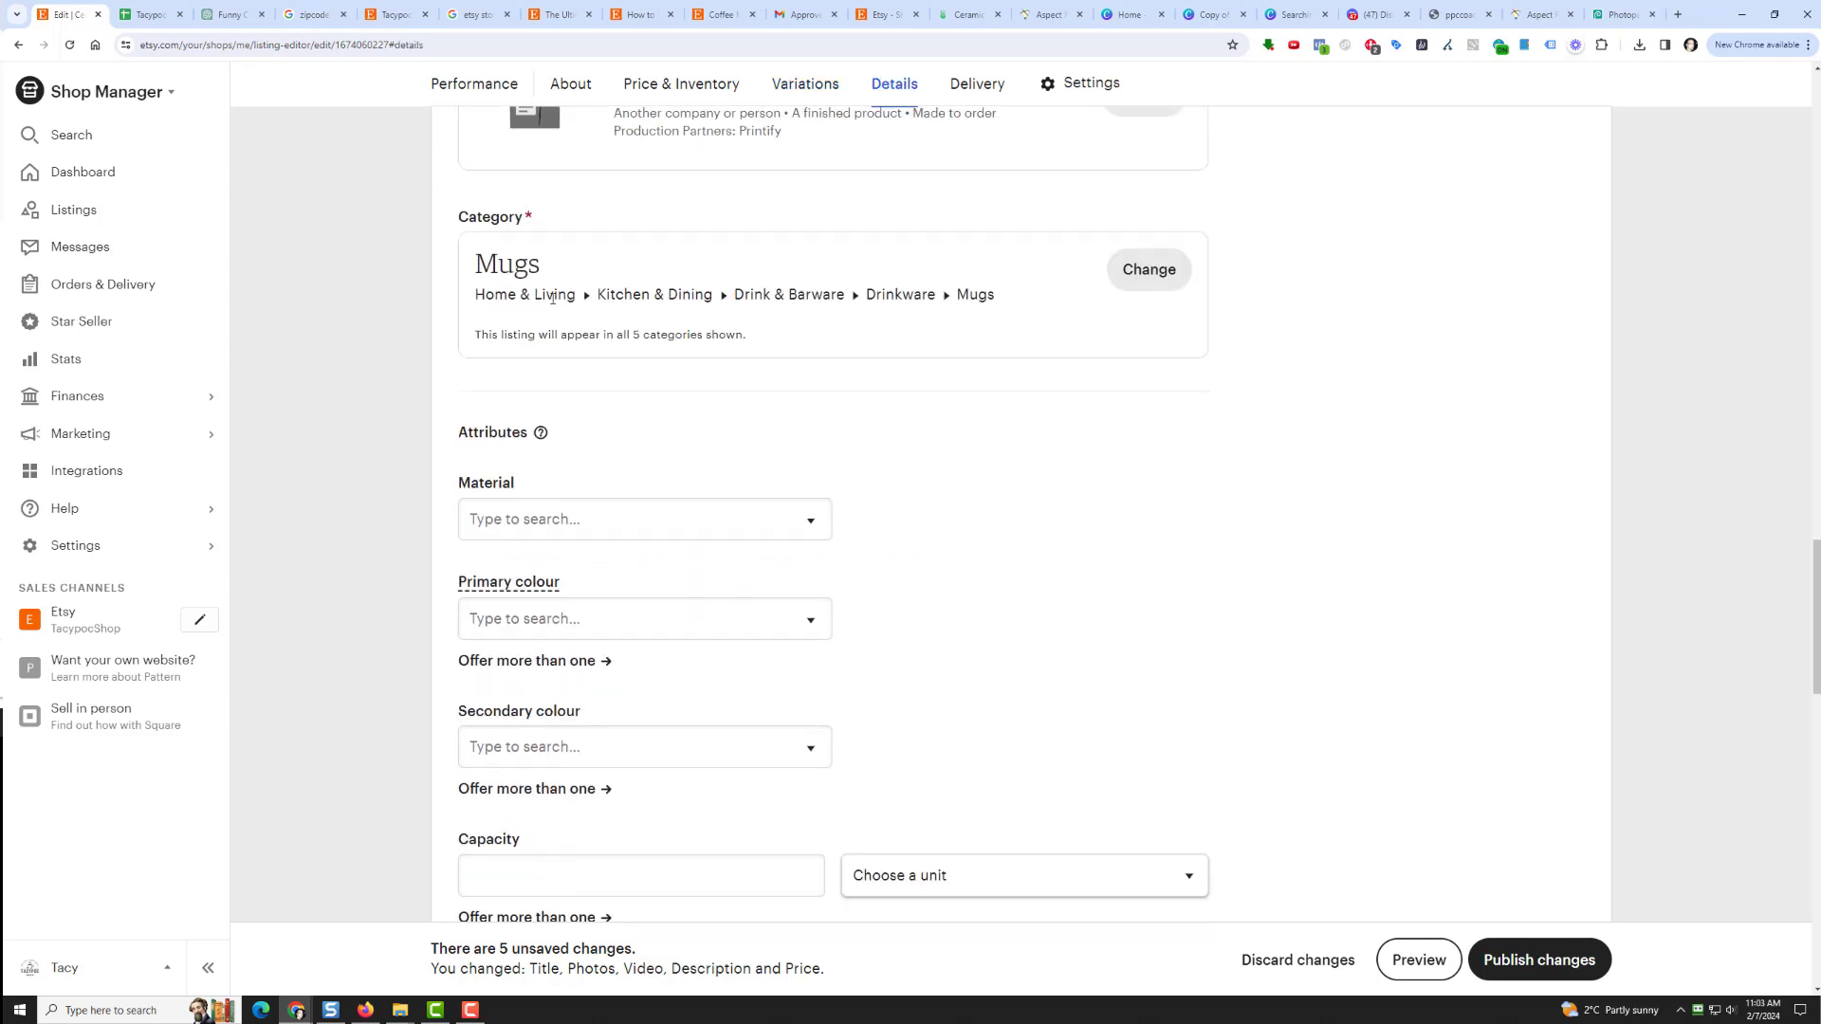
{"action": "left_click", "coordinate": [593, 530]}
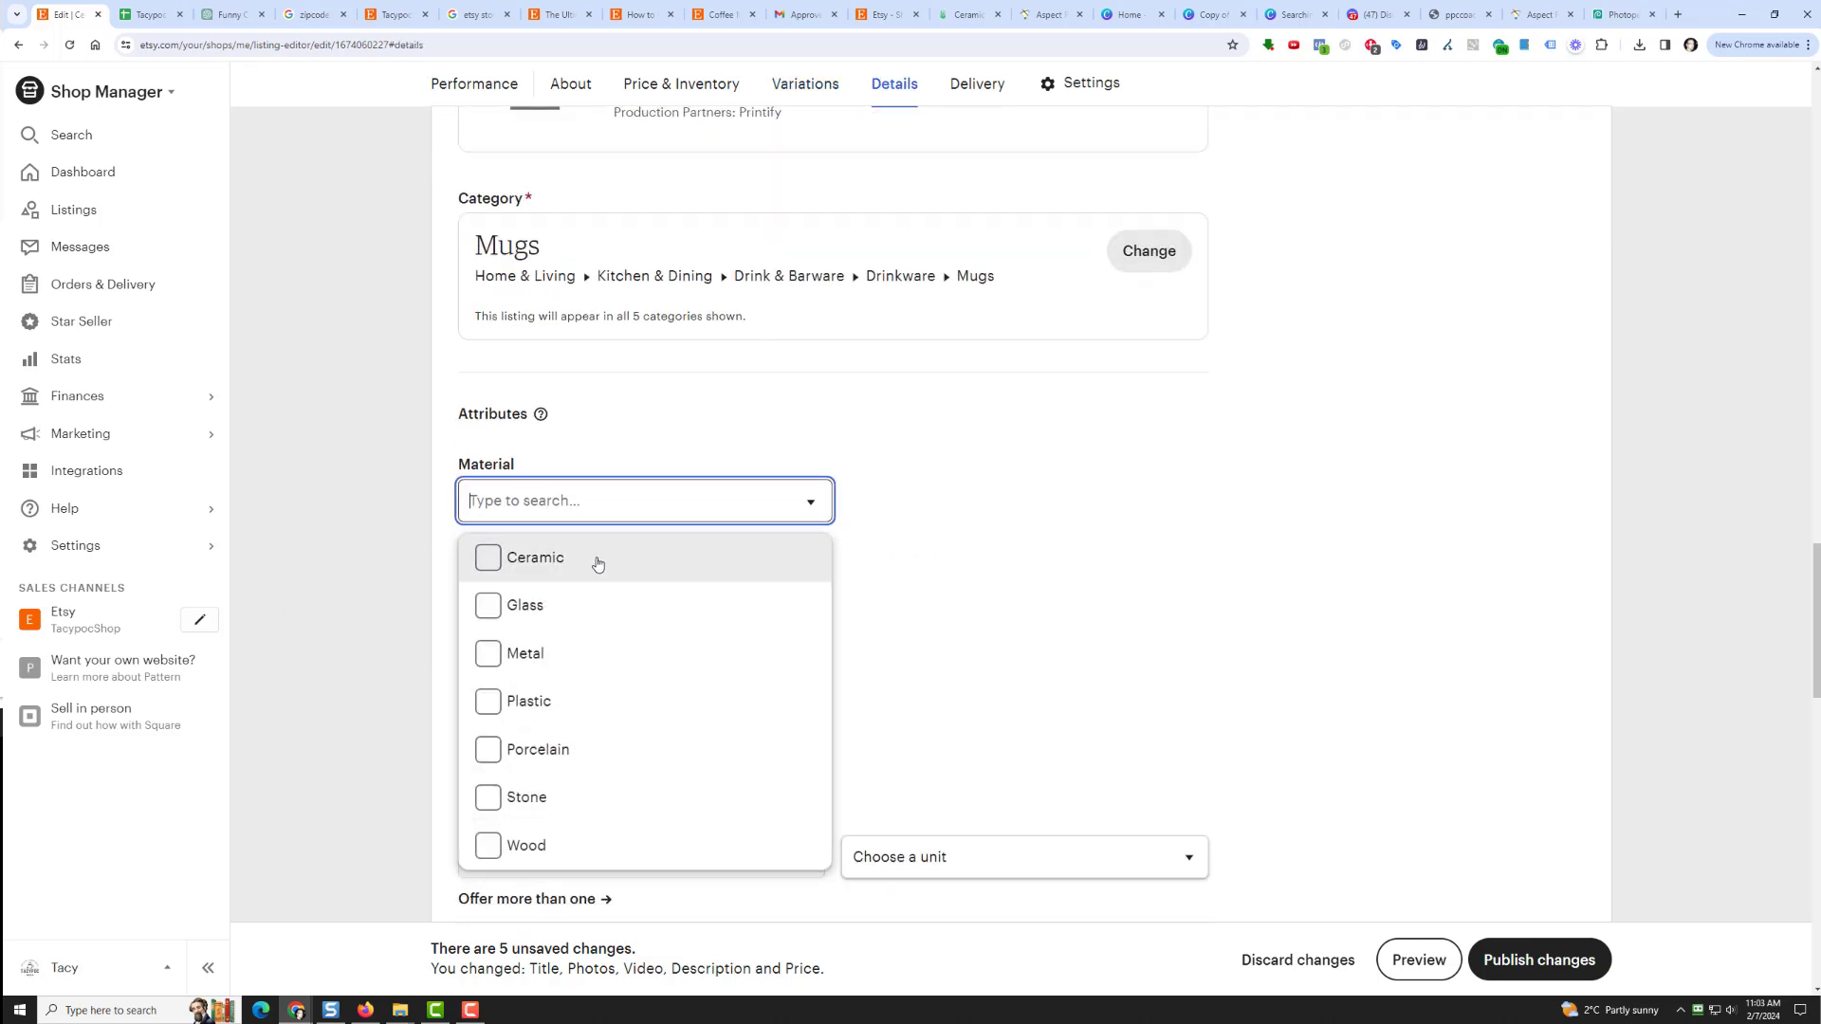
{"action": "left_click", "coordinate": [595, 569]}
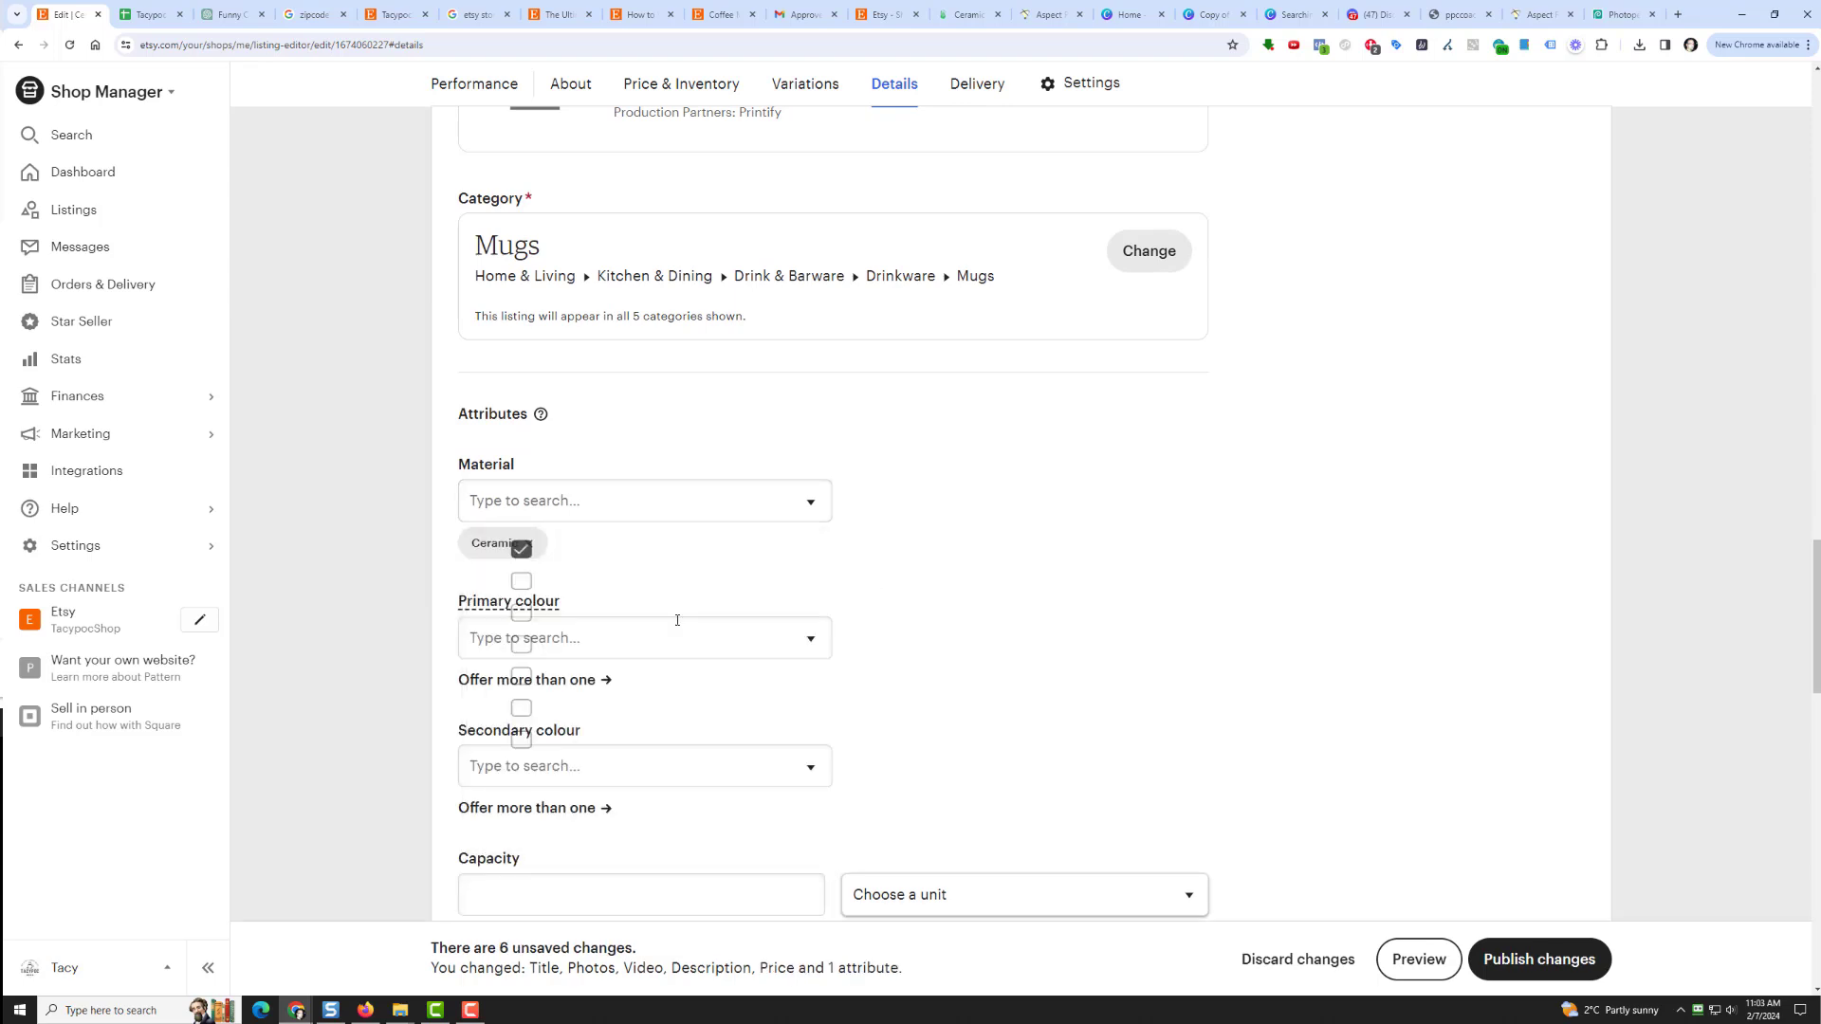
Set the mug's primary colour to White and its secondary colour to Black
{"action": "left_click", "coordinate": [584, 651]}
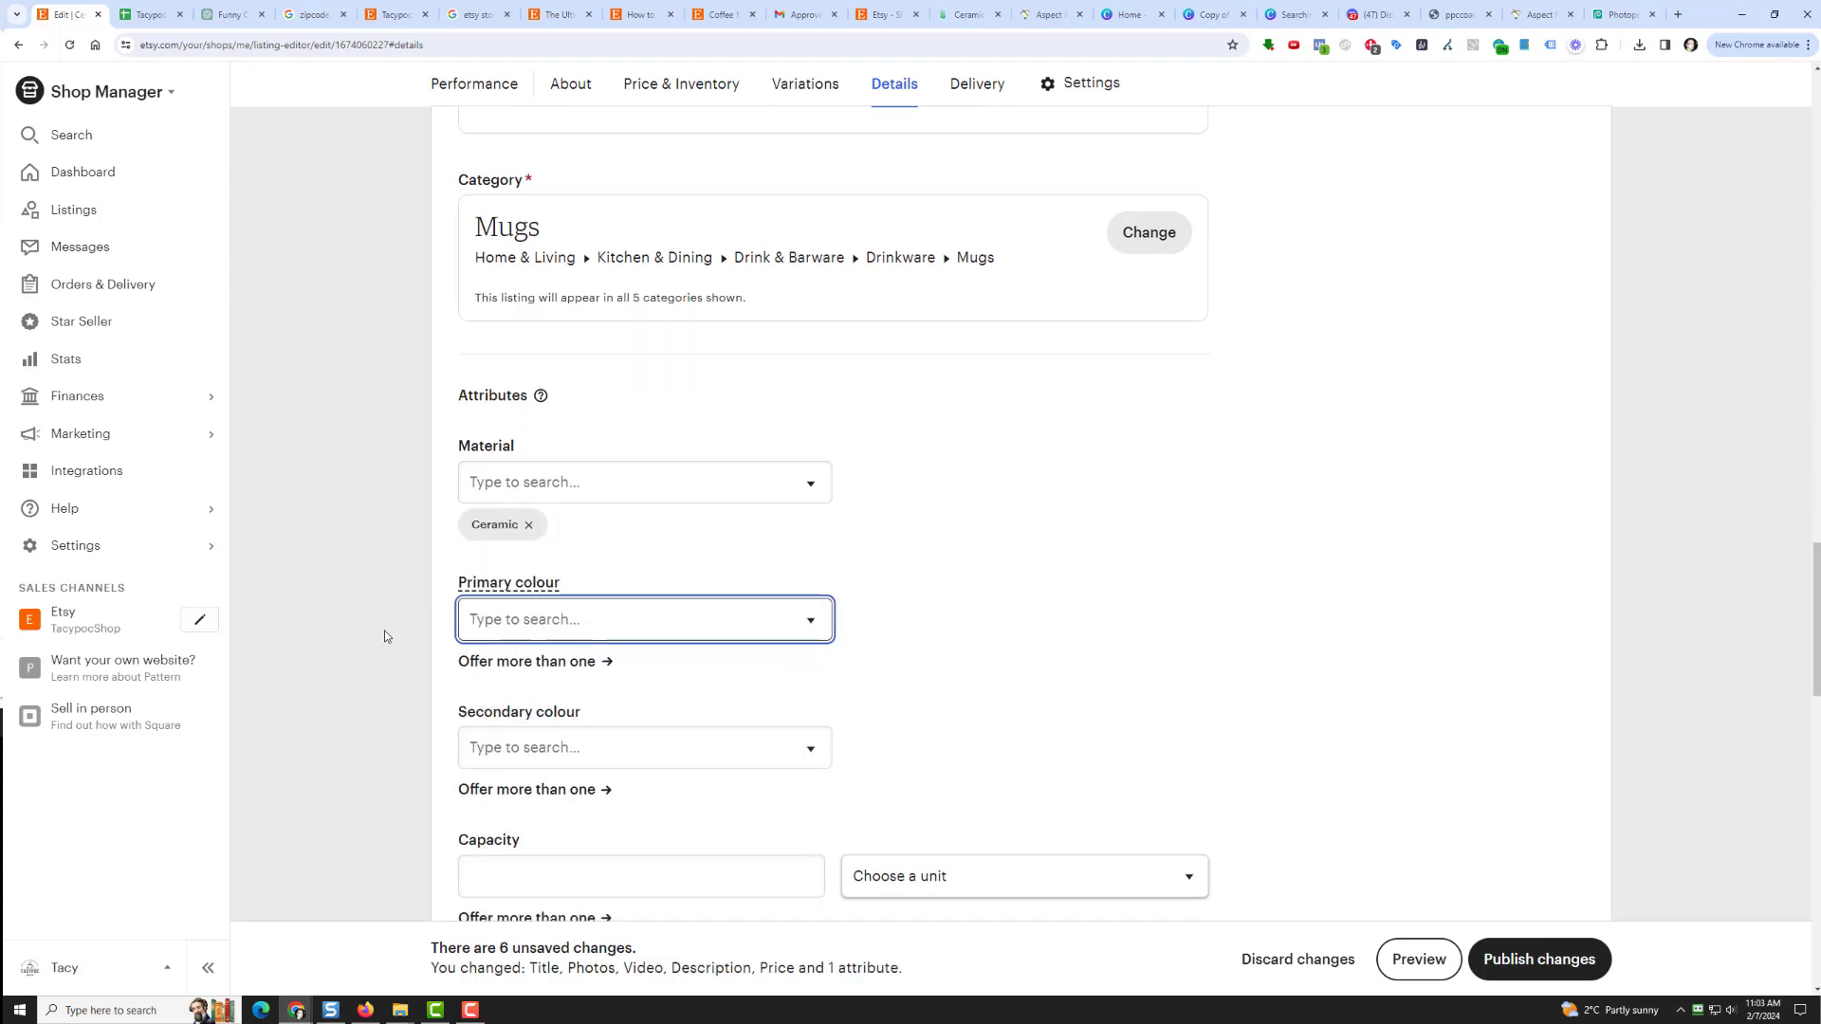
{"action": "scroll", "coordinate": [739, 496], "scroll_direction": "down", "scroll_amount": 2}
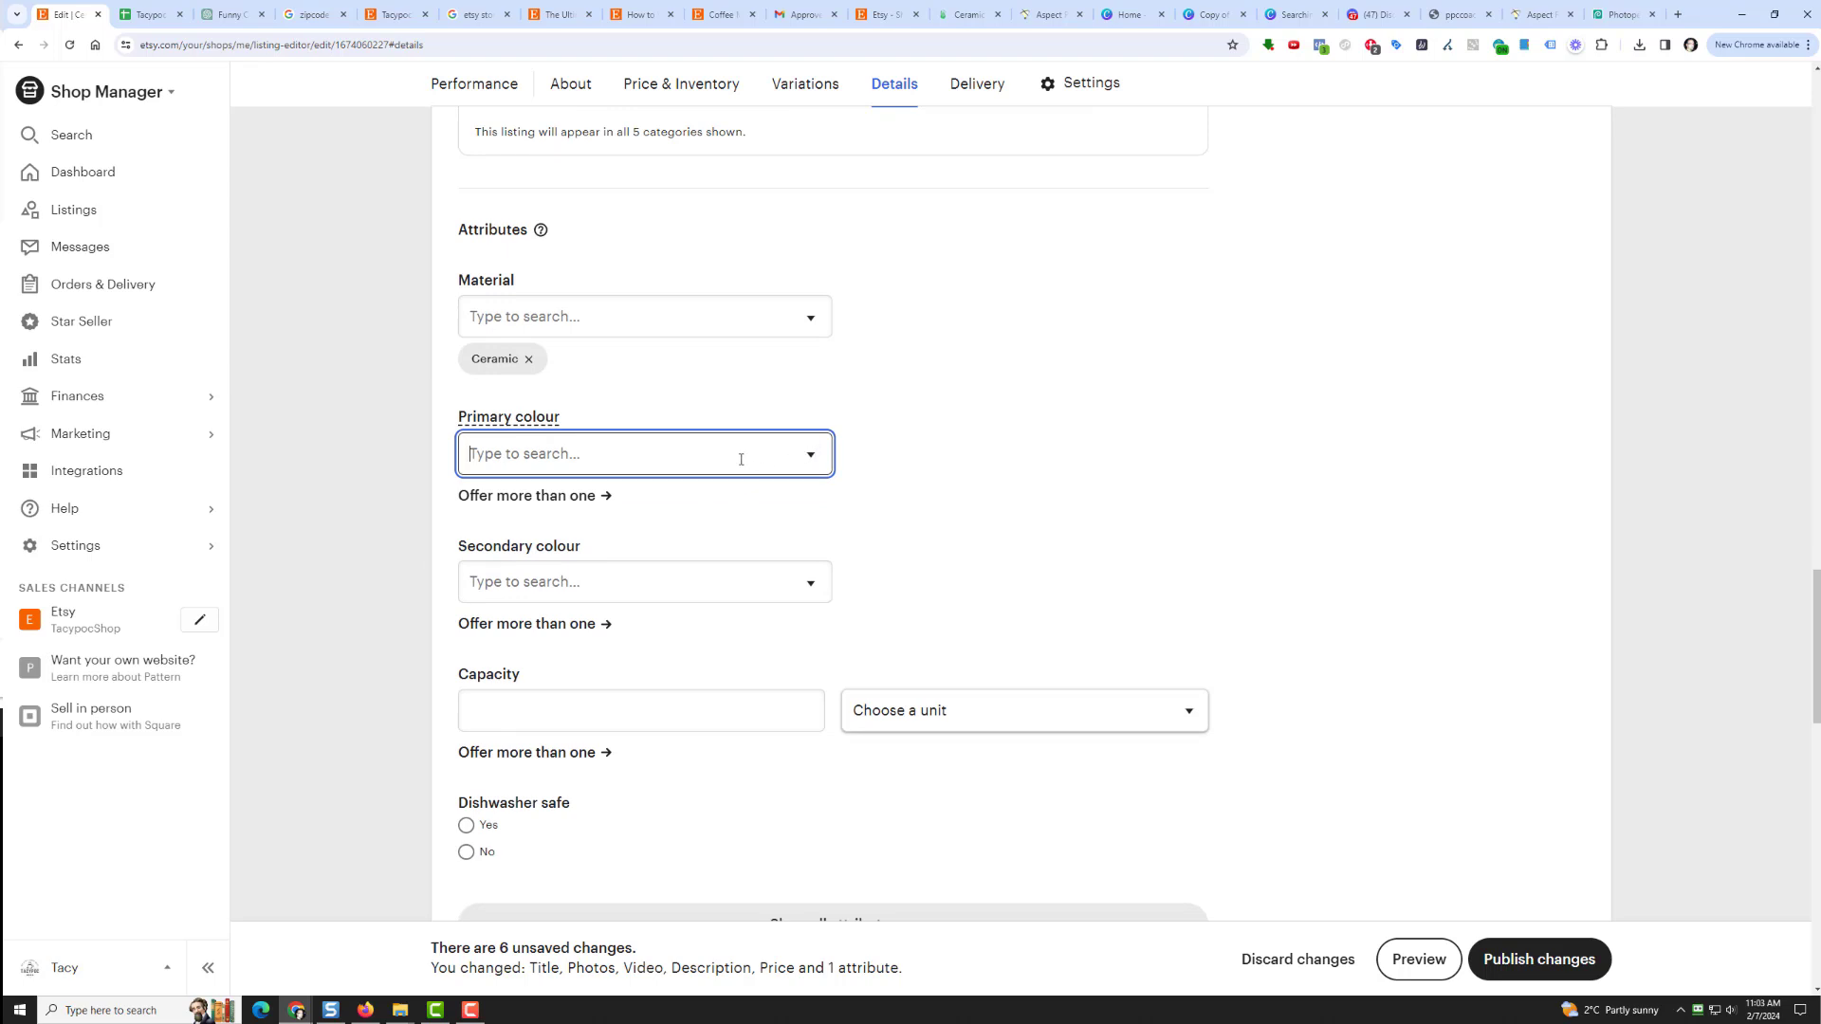
{"action": "type", "text": "White"}
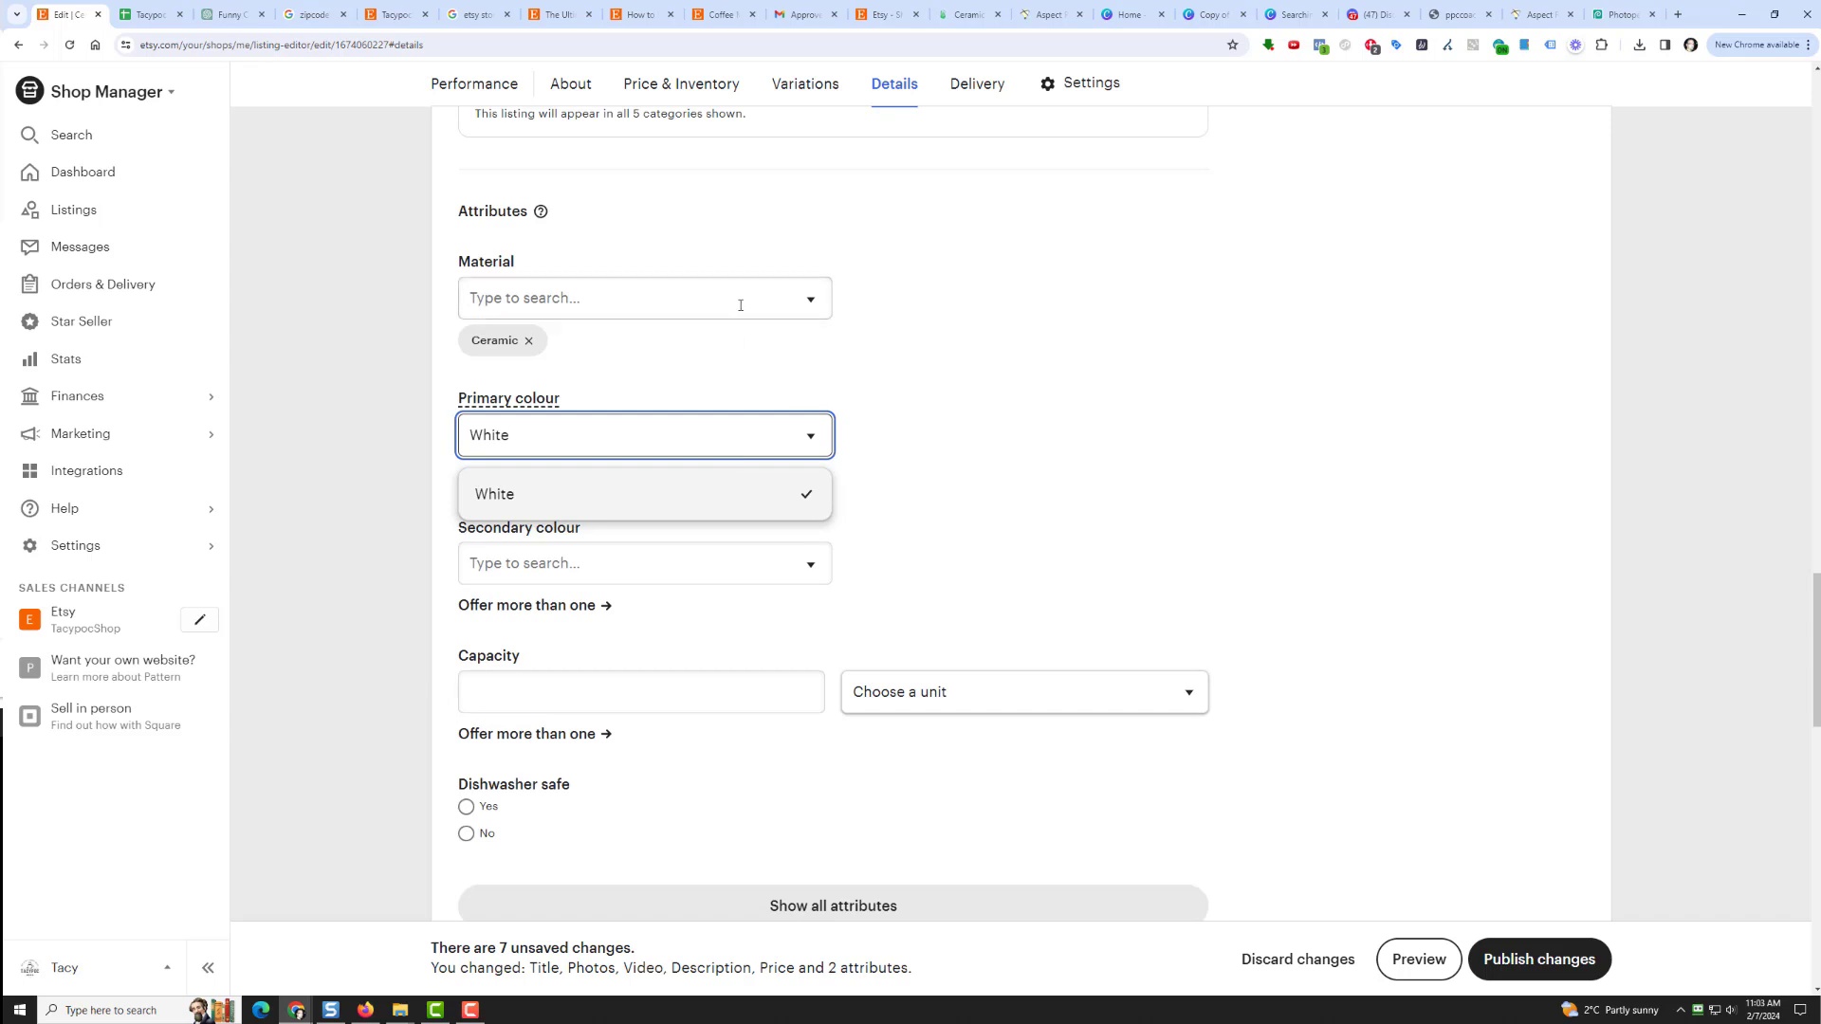
{"action": "left_click", "coordinate": [703, 560]}
{"action": "type", "text": "balck"}
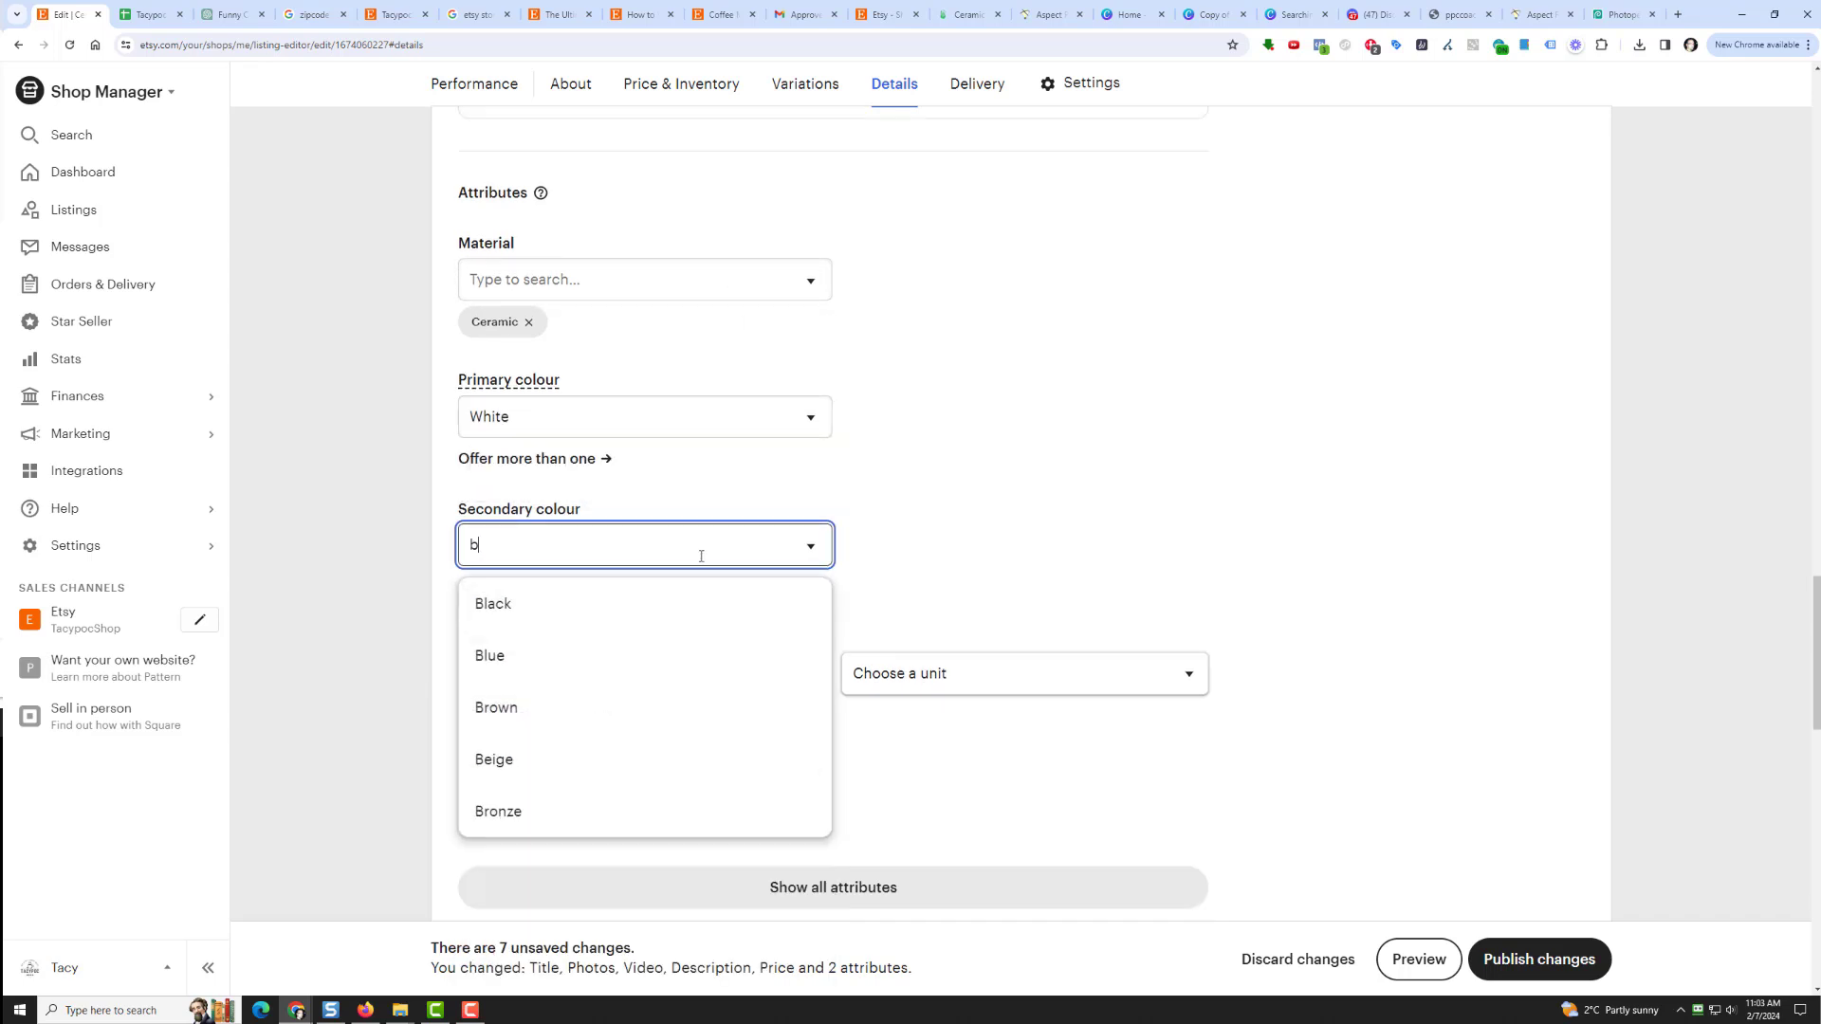
{"action": "key", "text": "BackSpace"}
{"action": "key", "text": "BackSpace"}
{"action": "key", "text": "BackSpace"}
{"action": "type", "text": "Black"}
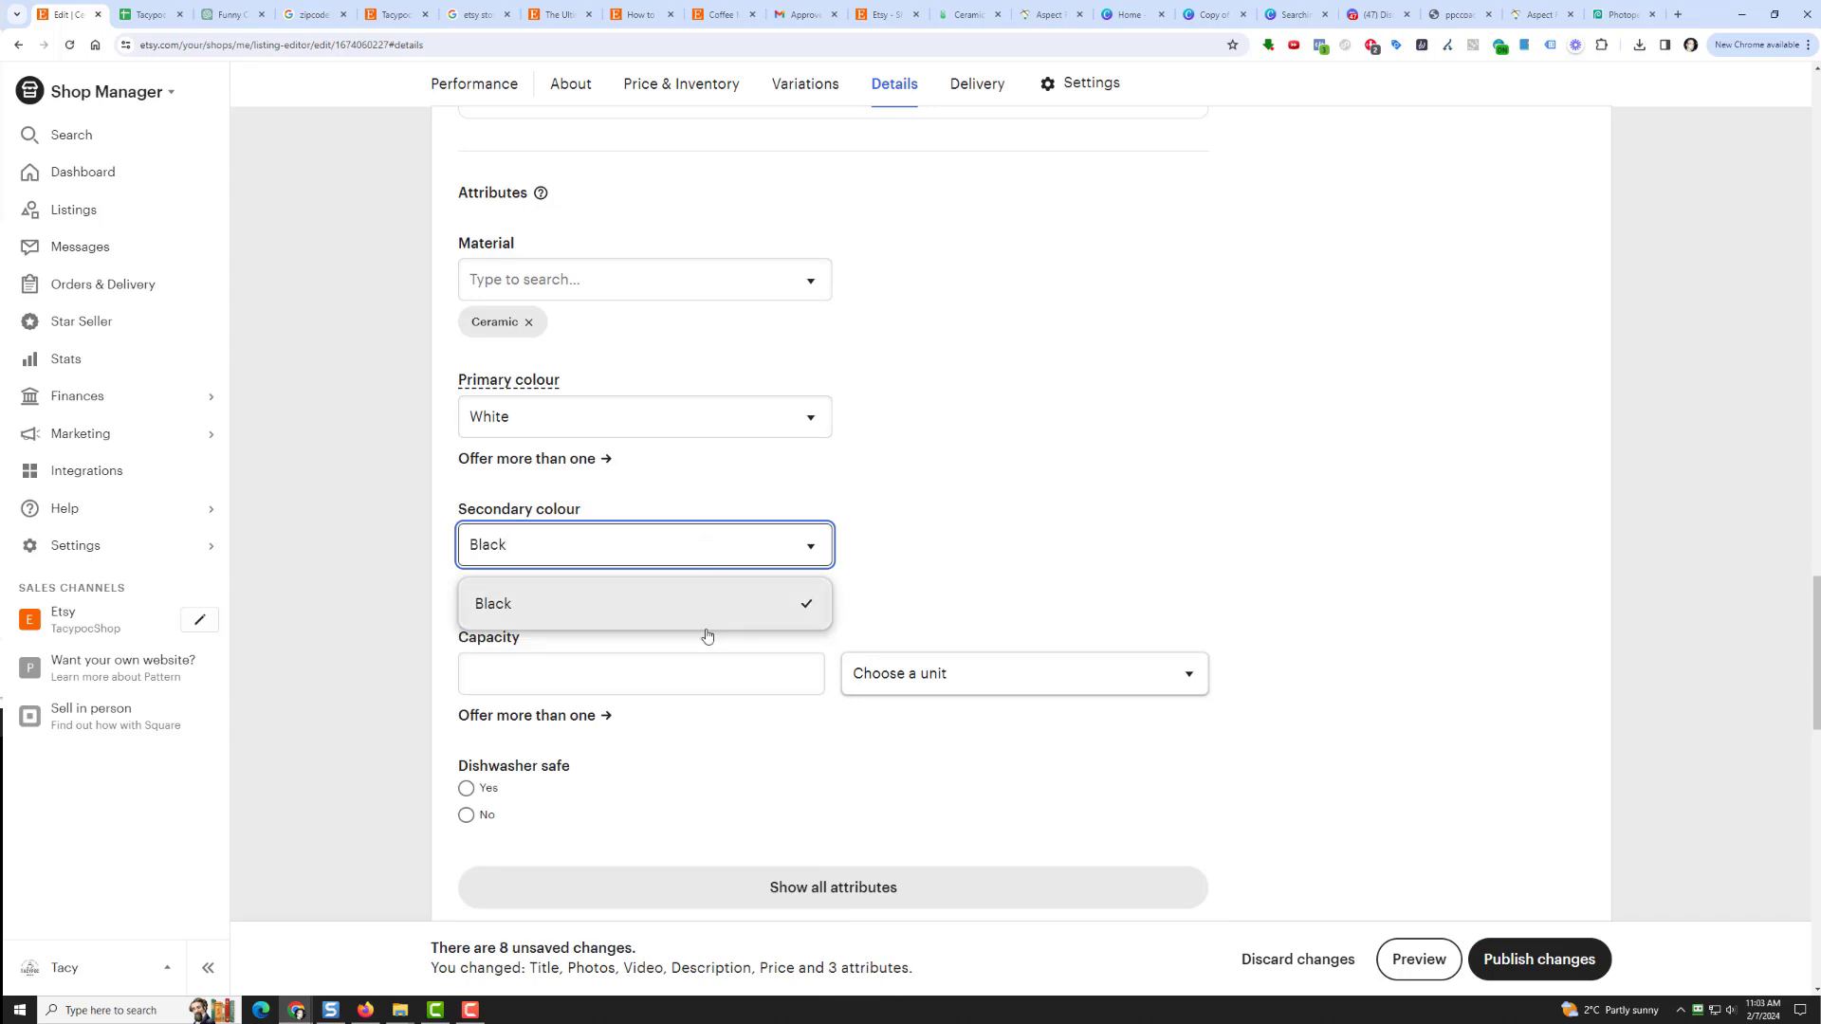
Set the mug's capacity to 11 fluid ounces and mark it as dishwasher safe
{"action": "left_click", "coordinate": [689, 686]}
{"action": "type", "text": "11"}
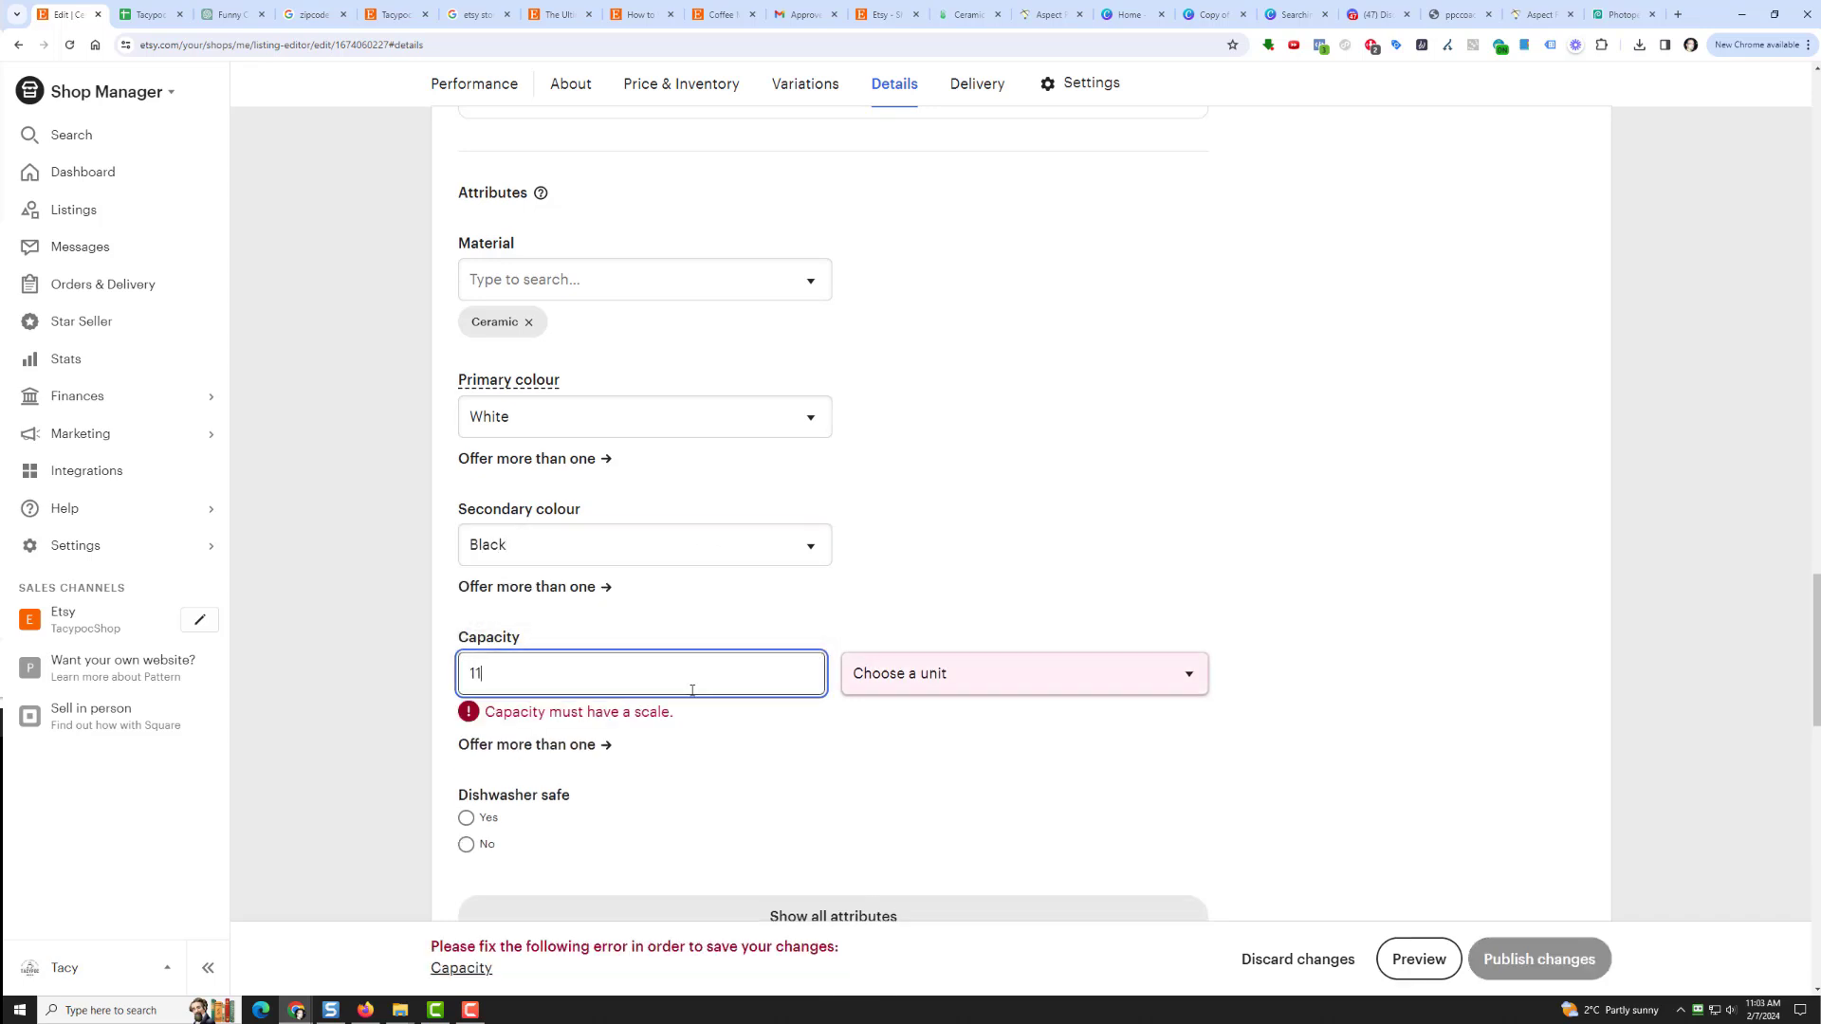
{"action": "left_click", "coordinate": [910, 689]}
{"action": "left_click", "coordinate": [911, 720]}
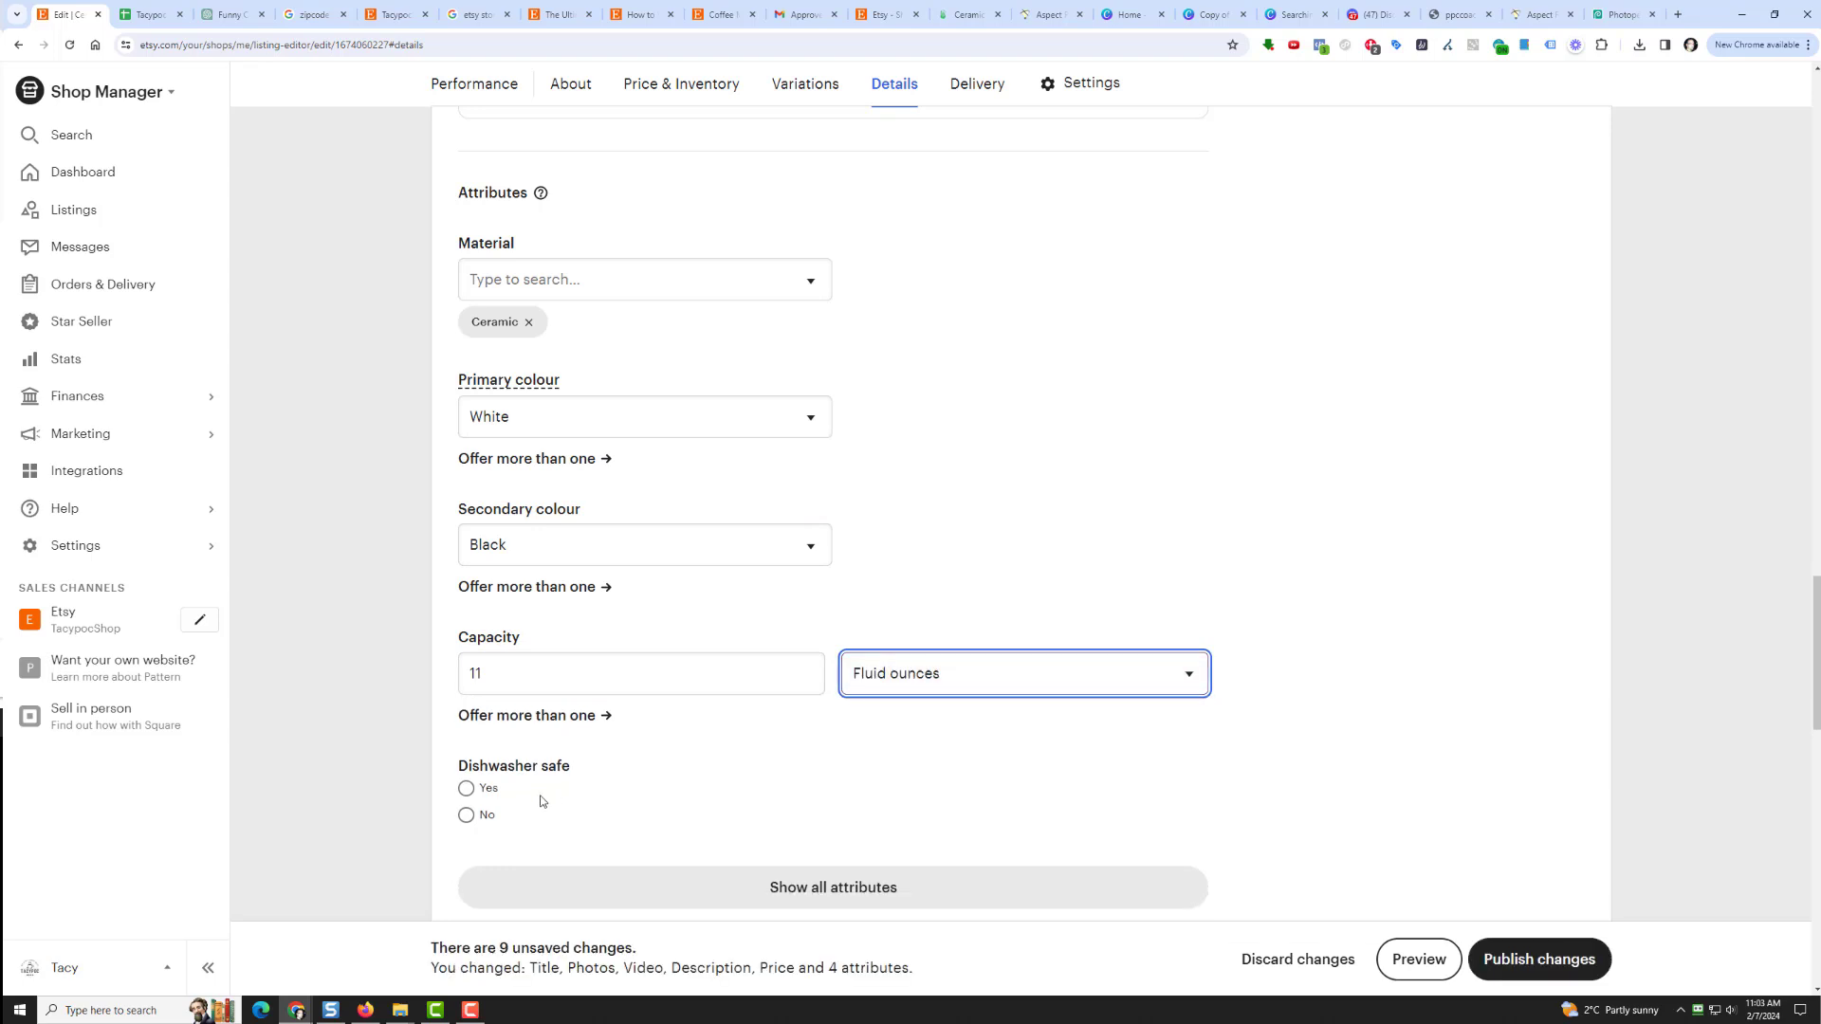
{"action": "left_click", "coordinate": [467, 789]}
Show all attributes and set Microwave safe, Handle and Enamel to Yes and Insulated to No
{"action": "scroll", "coordinate": [338, 709], "scroll_direction": "down", "scroll_amount": 5}
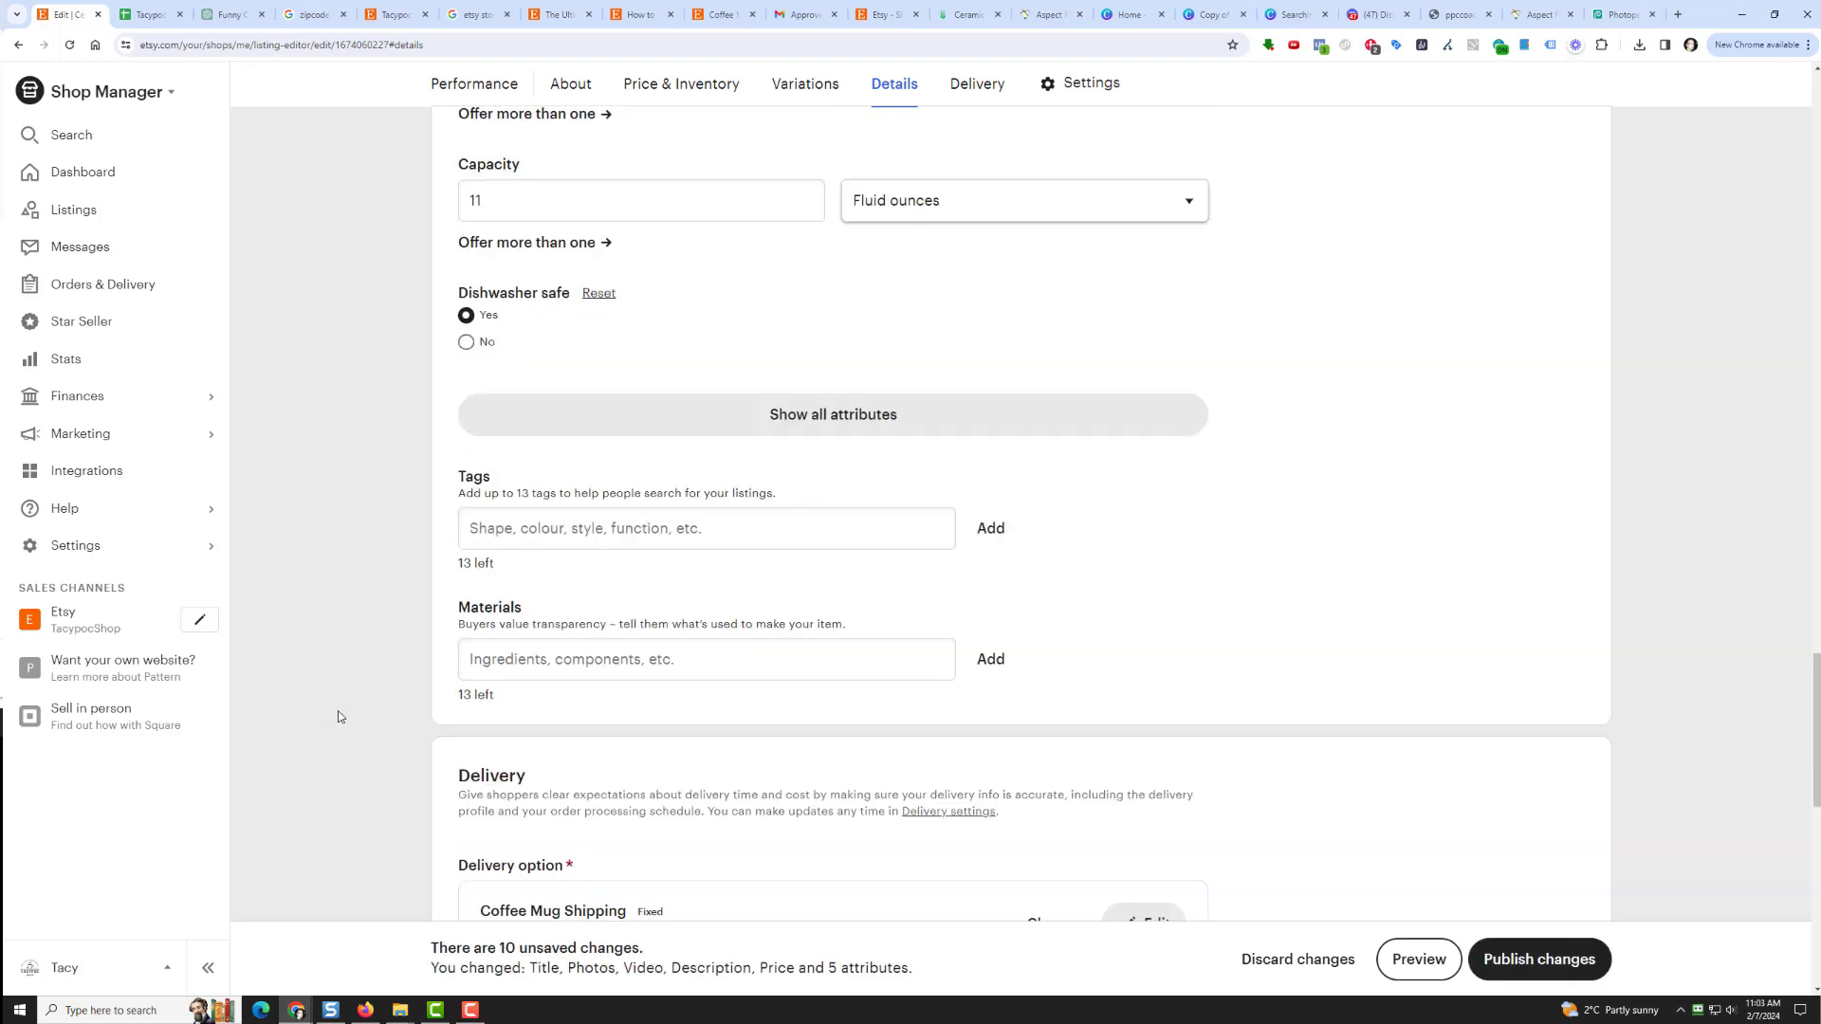
{"action": "left_click", "coordinate": [664, 398]}
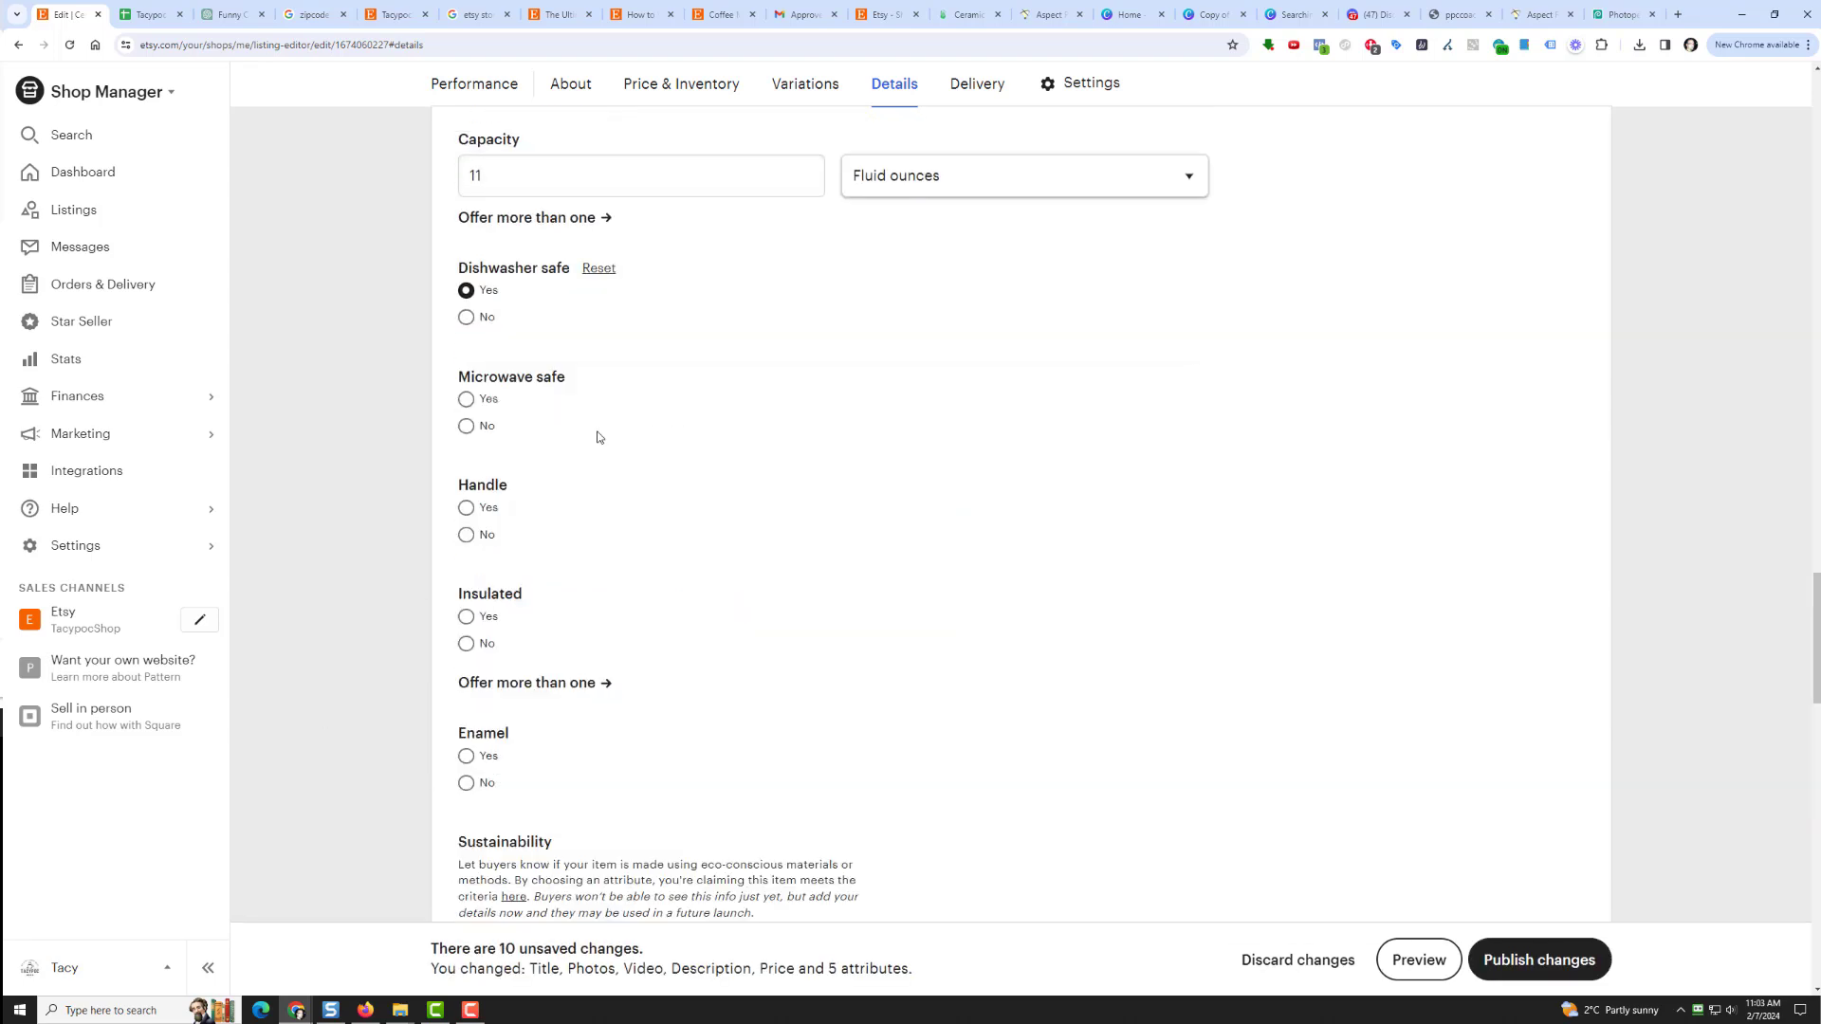
{"action": "left_click", "coordinate": [469, 405]}
{"action": "left_click", "coordinate": [466, 510]}
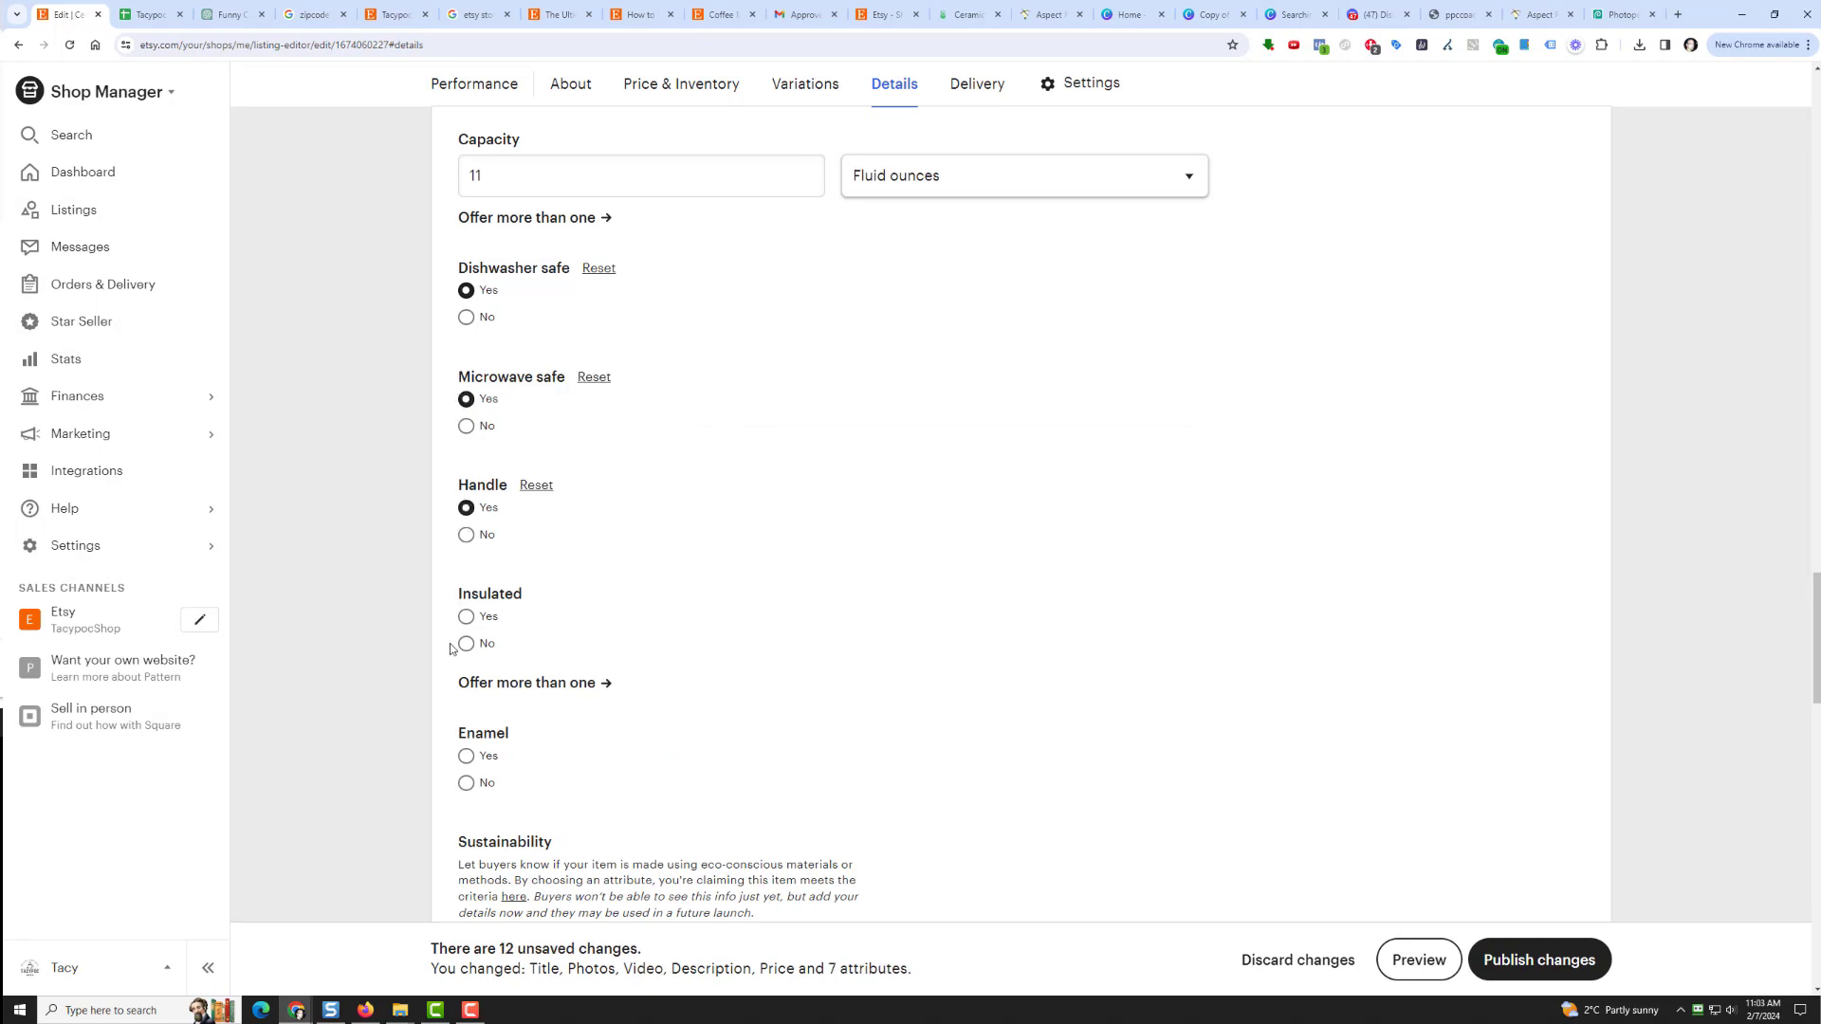
{"action": "left_click", "coordinate": [465, 646]}
{"action": "left_click", "coordinate": [466, 756]}
In the Google Sheets titles and tags spreadsheet, randomize the order of the keywords in column A and copy the joined list in C1
{"action": "scroll", "coordinate": [825, 588], "scroll_direction": "down", "scroll_amount": 6}
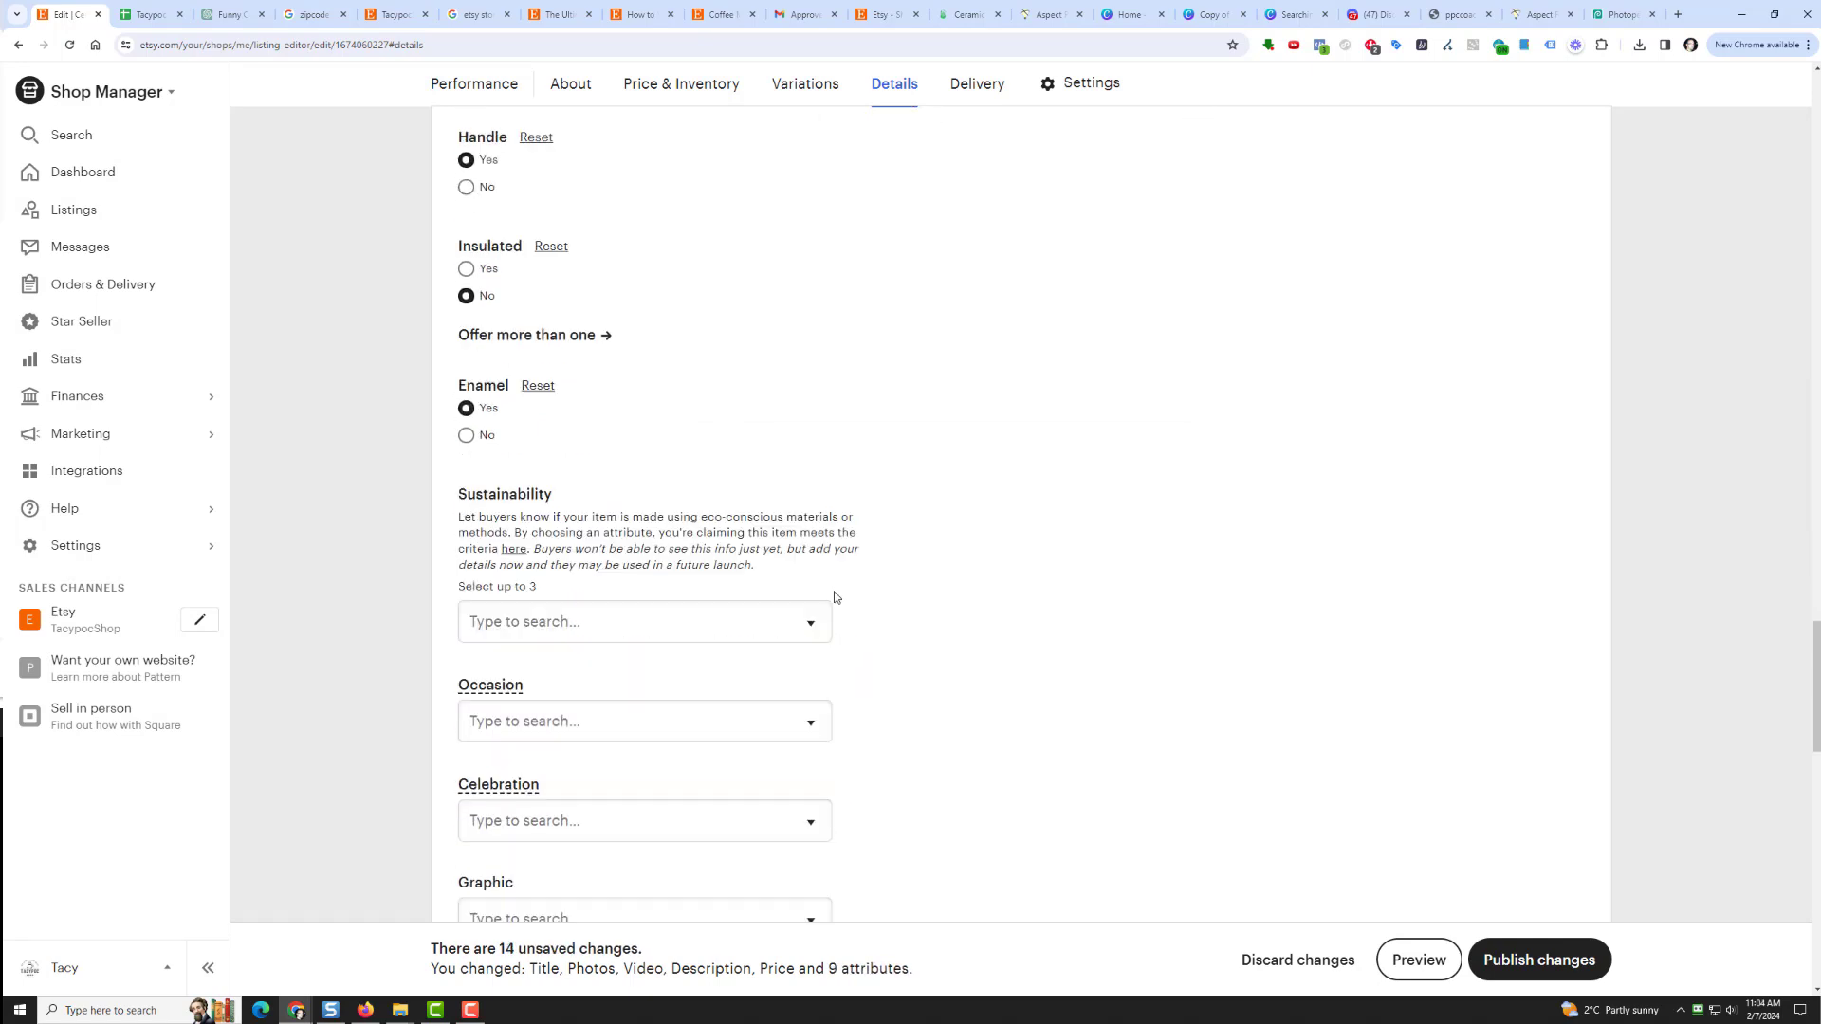
{"action": "scroll", "coordinate": [294, 655], "scroll_direction": "down", "scroll_amount": 5}
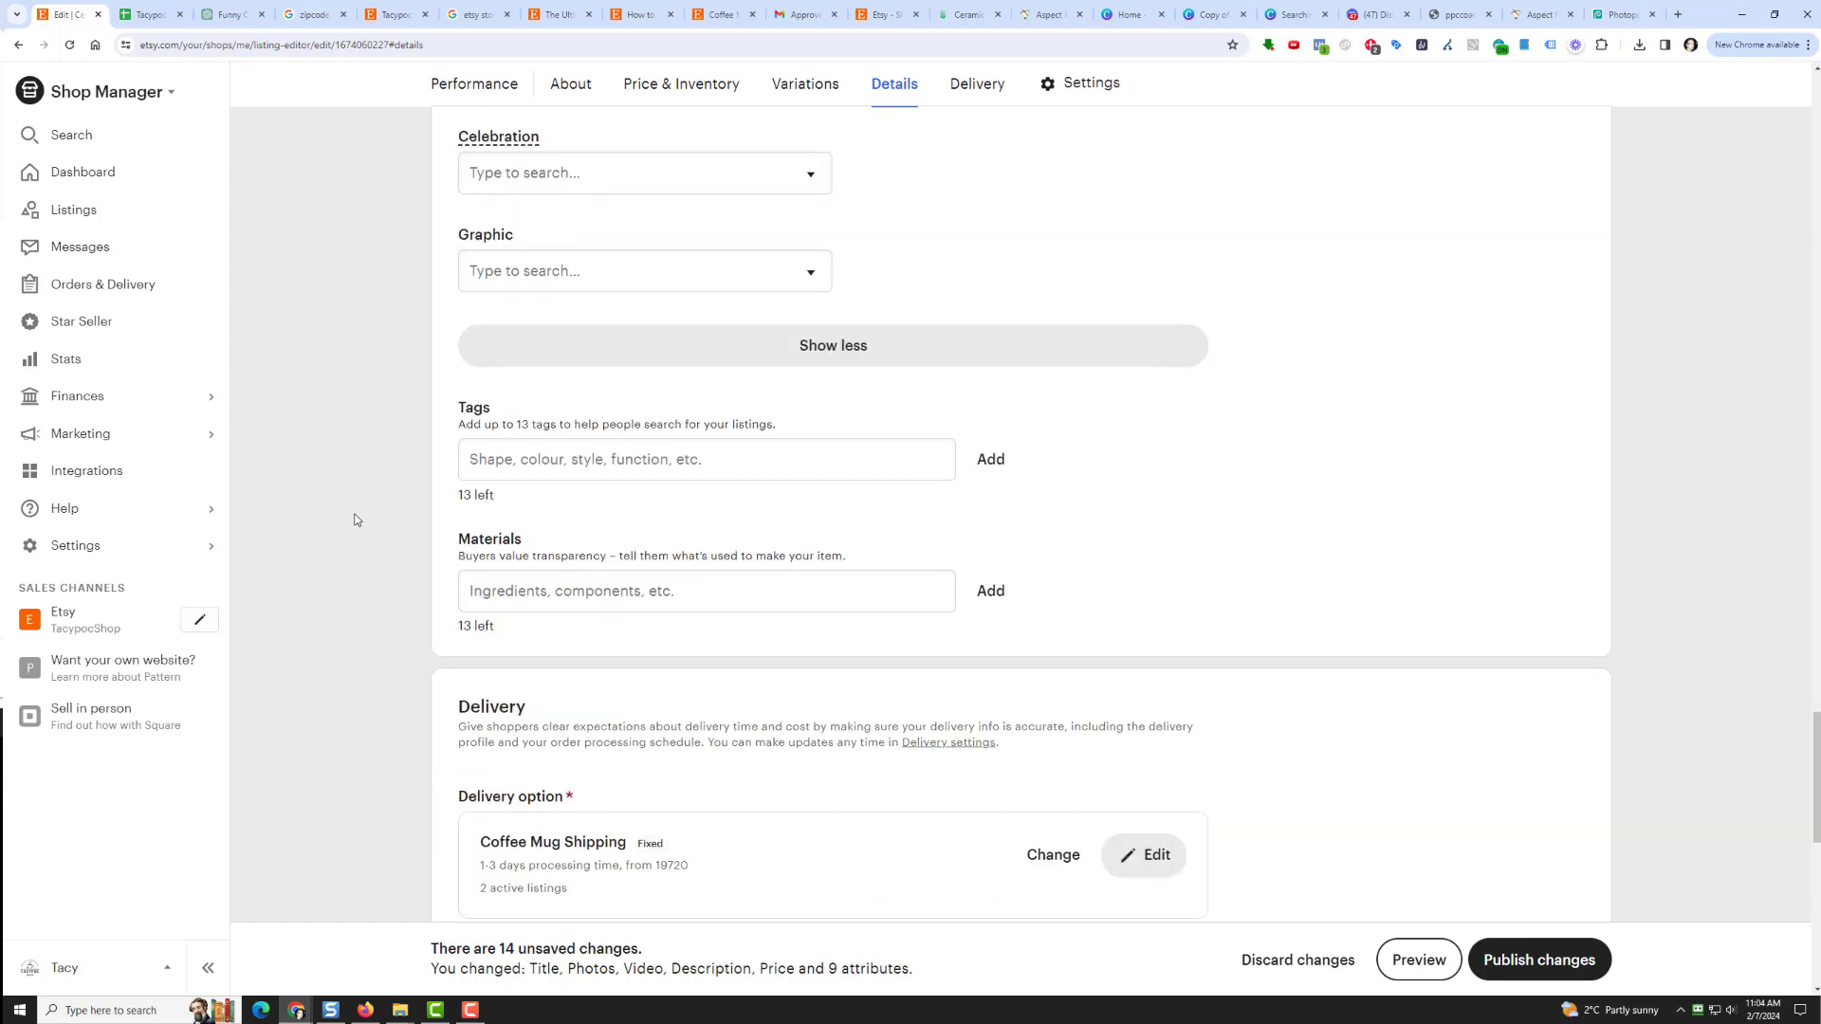
{"action": "left_click", "coordinate": [147, 14]}
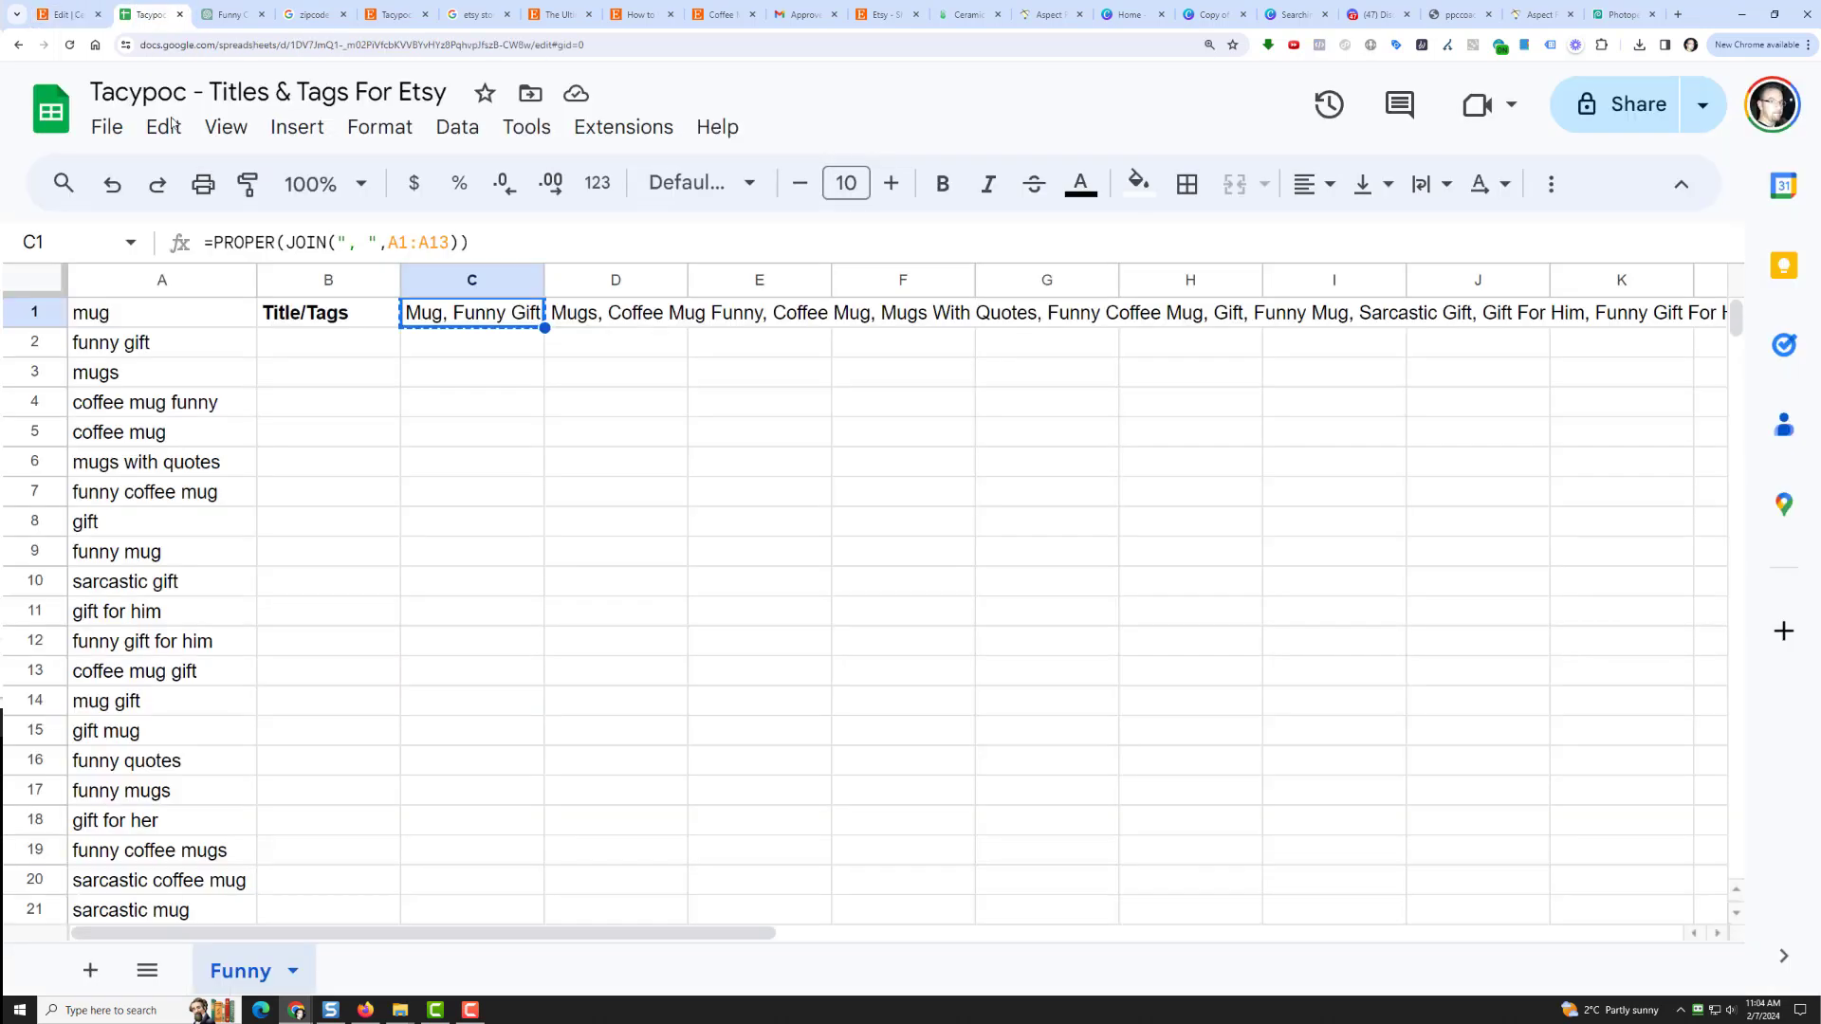
{"action": "left_click", "coordinate": [152, 281]}
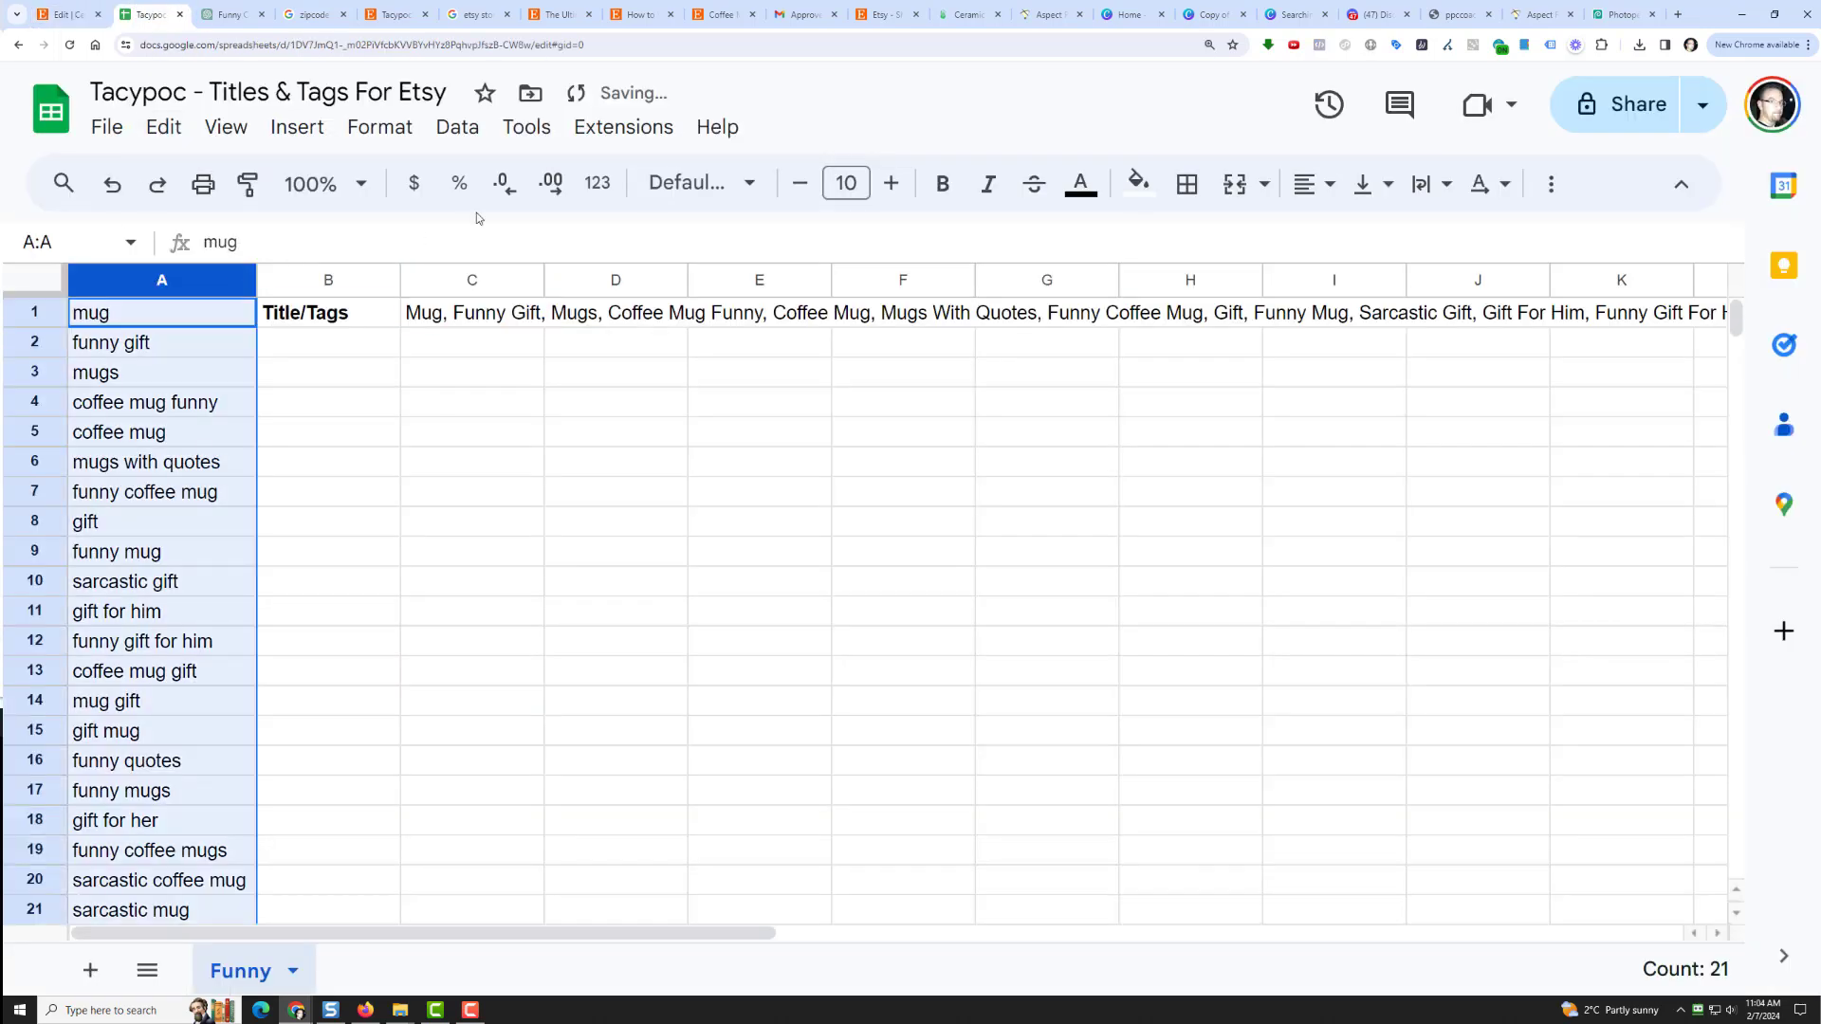
{"action": "left_click", "coordinate": [457, 127]}
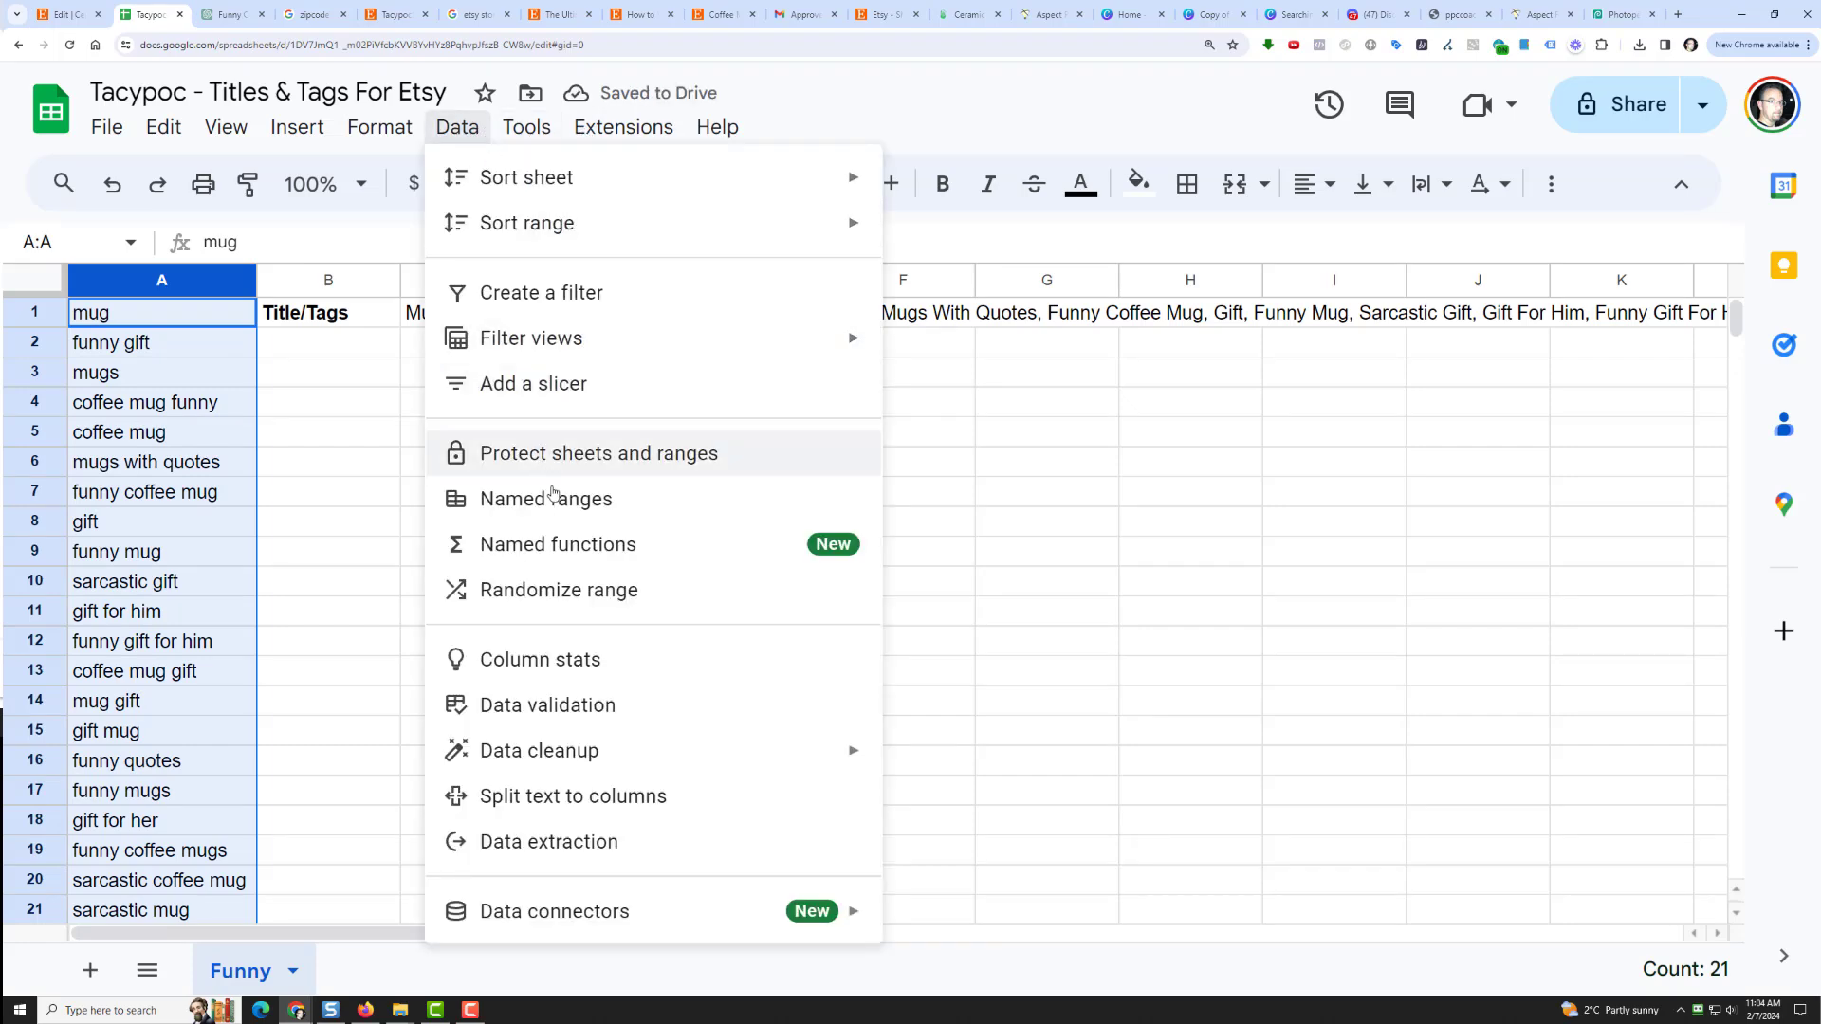
{"action": "left_click", "coordinate": [563, 589]}
{"action": "left_click", "coordinate": [451, 313]}
{"action": "right_click", "coordinate": [455, 313]}
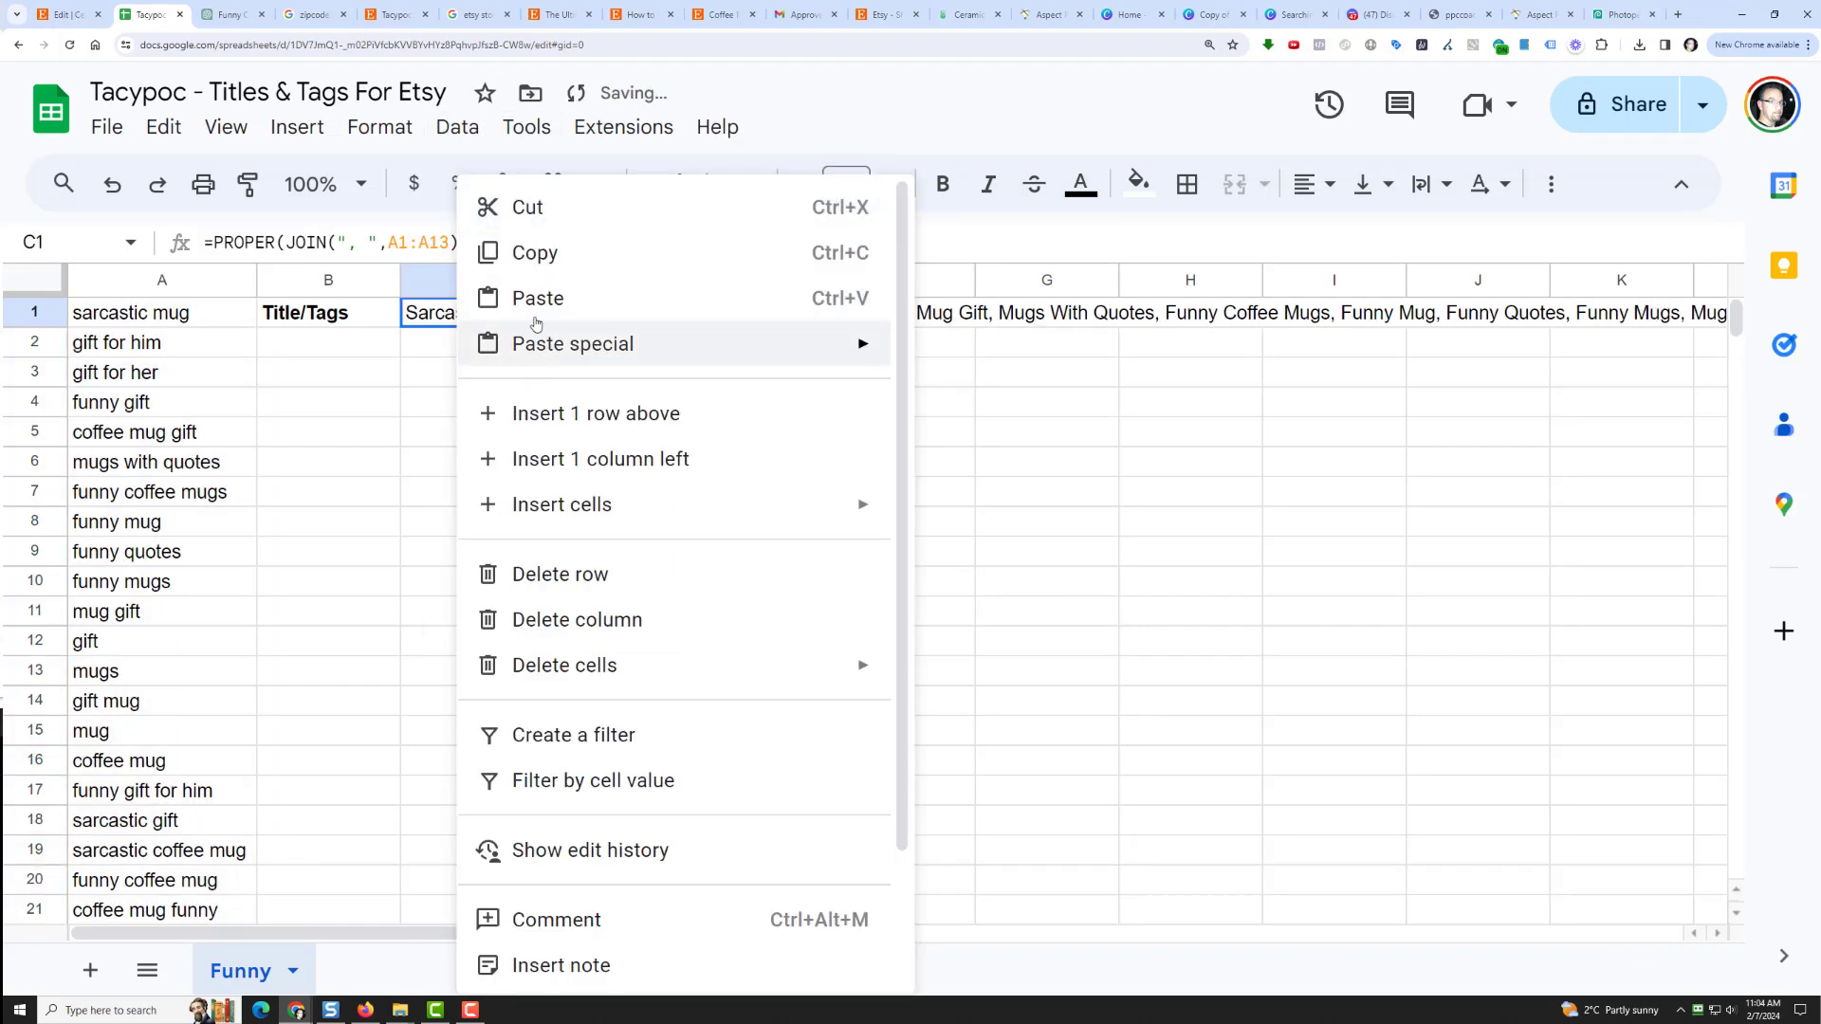
{"action": "left_click", "coordinate": [543, 254]}
Back in the Etsy listing, paste the copied keyword list into Tags and add it as the listing's tags
{"action": "left_click", "coordinate": [67, 14]}
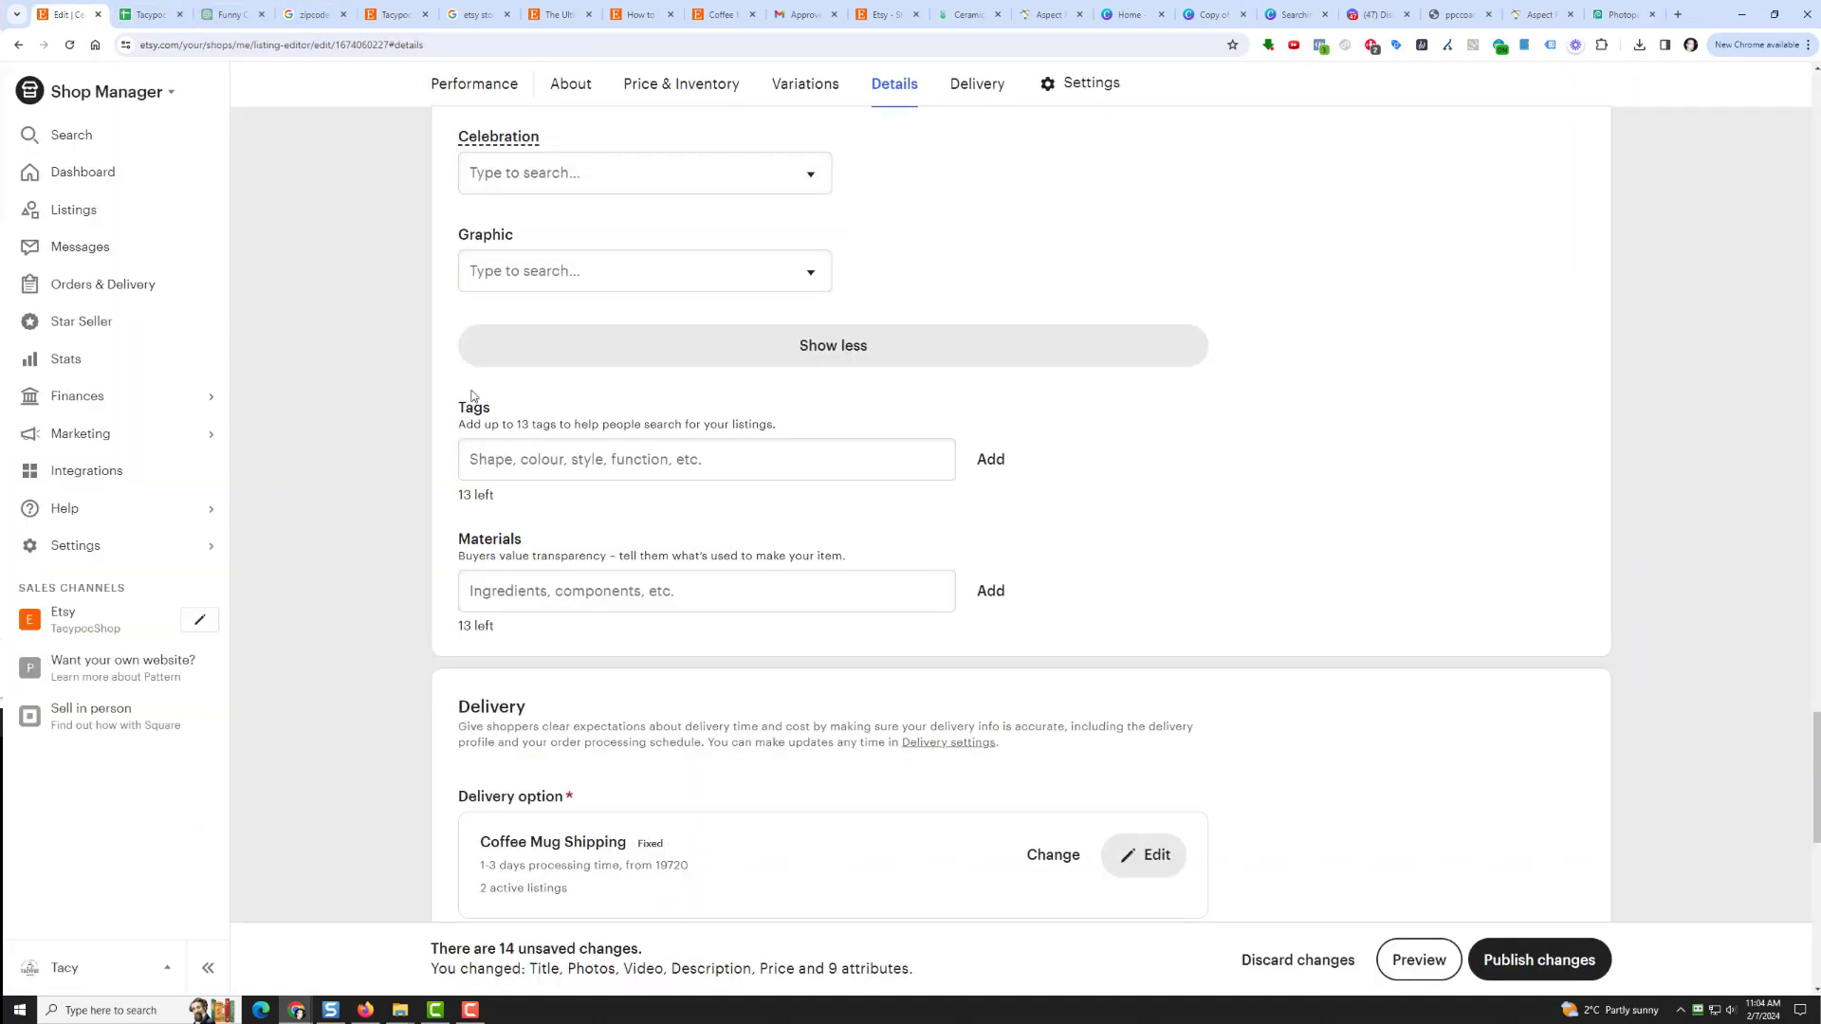
{"action": "left_click", "coordinate": [561, 445]}
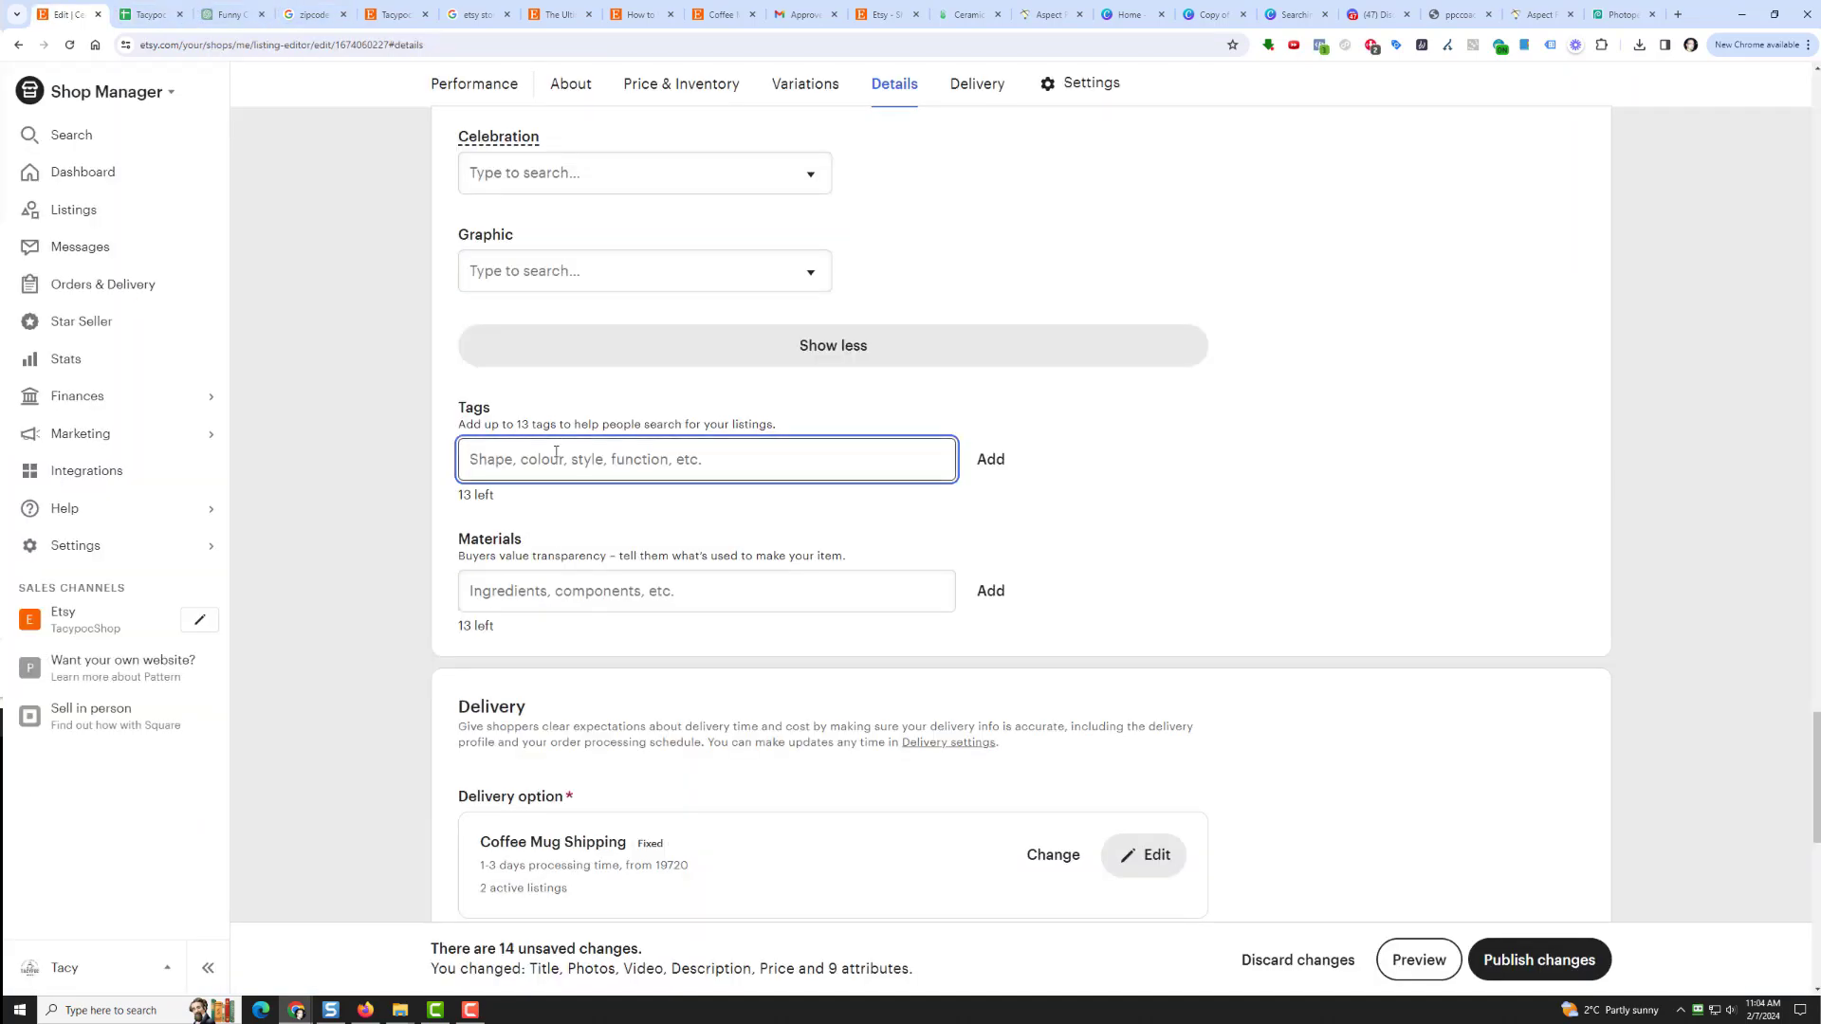
{"action": "key", "text": "ctrl+v"}
{"action": "left_click", "coordinate": [991, 459]}
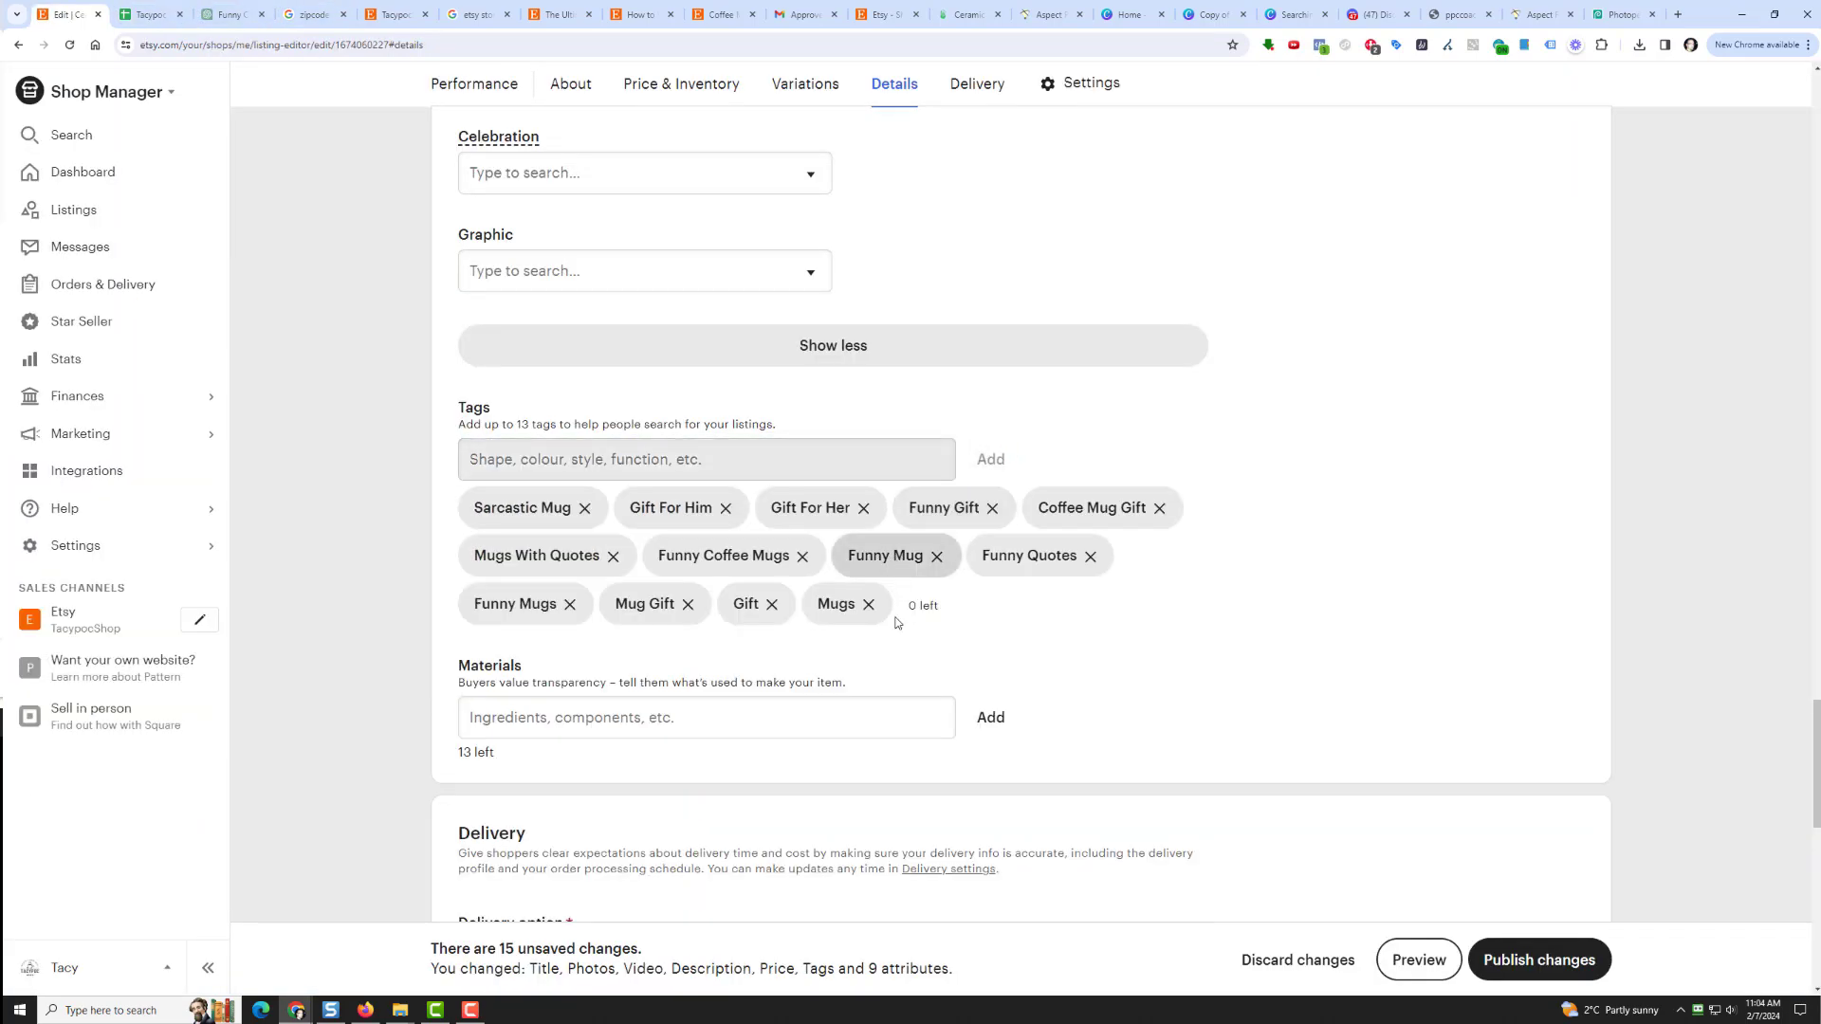
Assign the listing to the Funny shop section and publish the changes
{"action": "scroll", "coordinate": [759, 597], "scroll_direction": "down", "scroll_amount": 4}
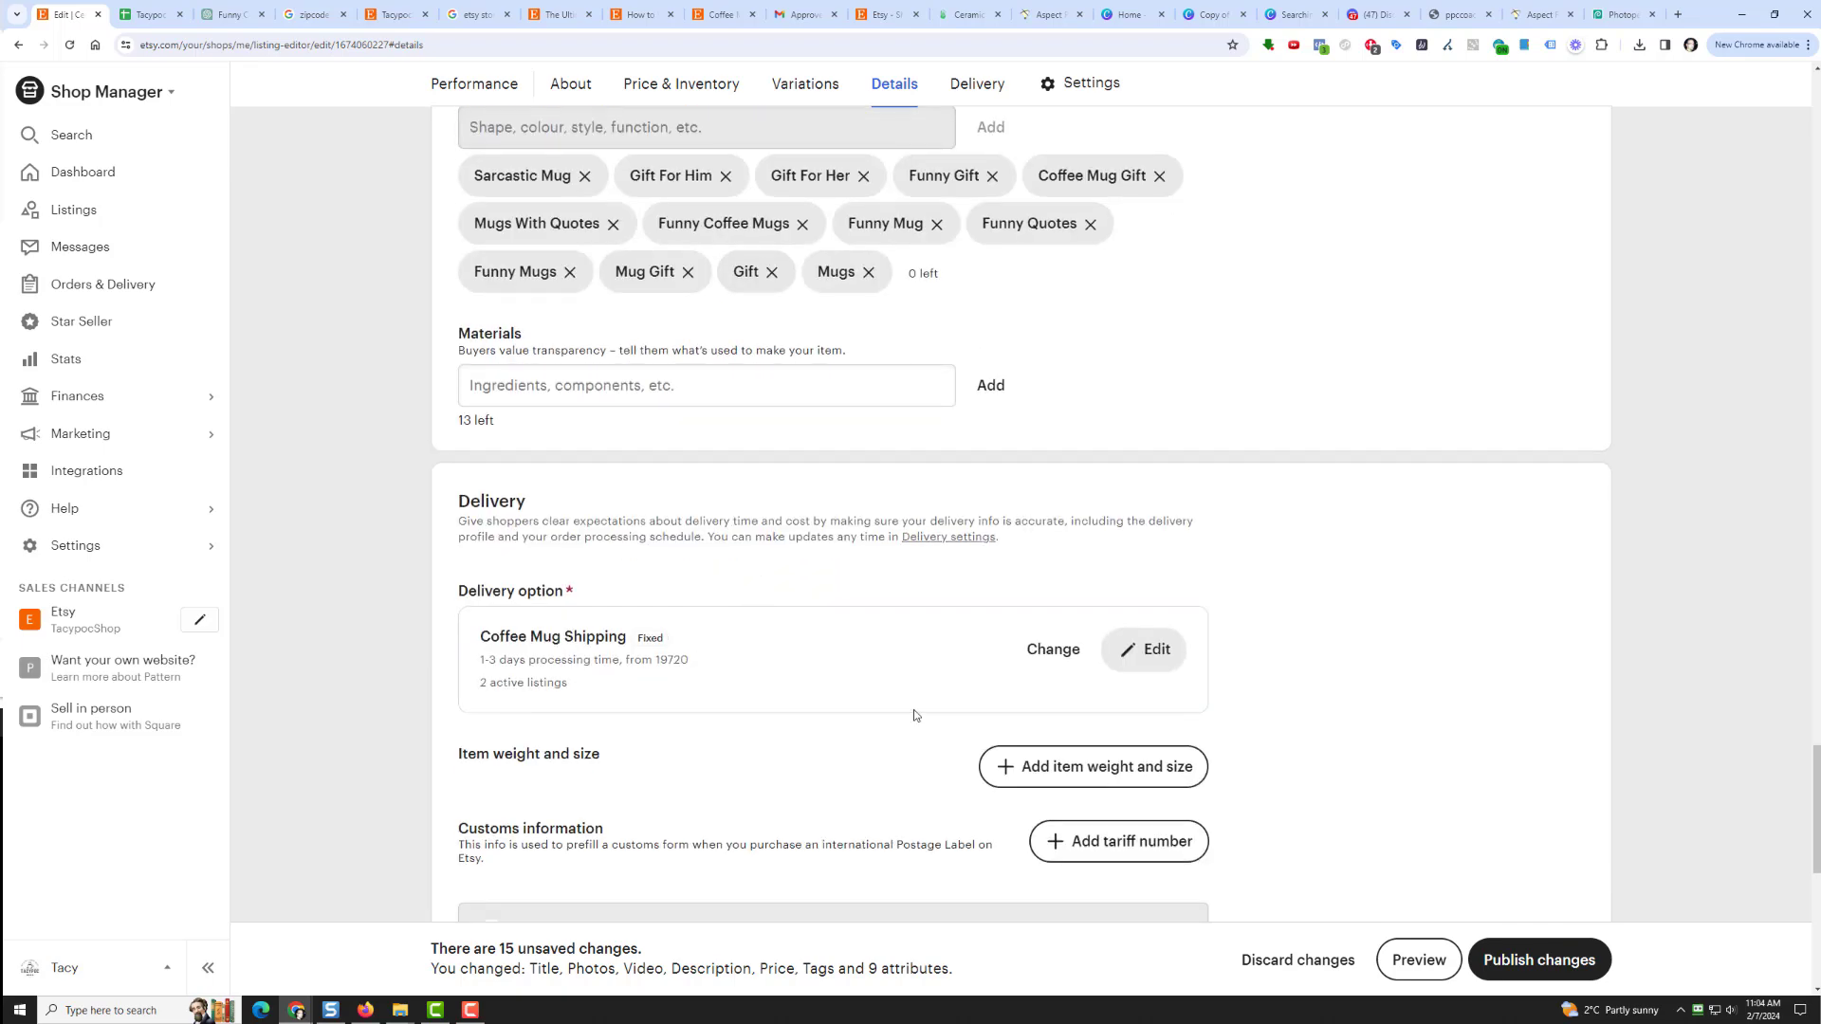
{"action": "scroll", "coordinate": [916, 715], "scroll_direction": "down", "scroll_amount": 4}
{"action": "scroll", "coordinate": [916, 512], "scroll_direction": "down", "scroll_amount": 4}
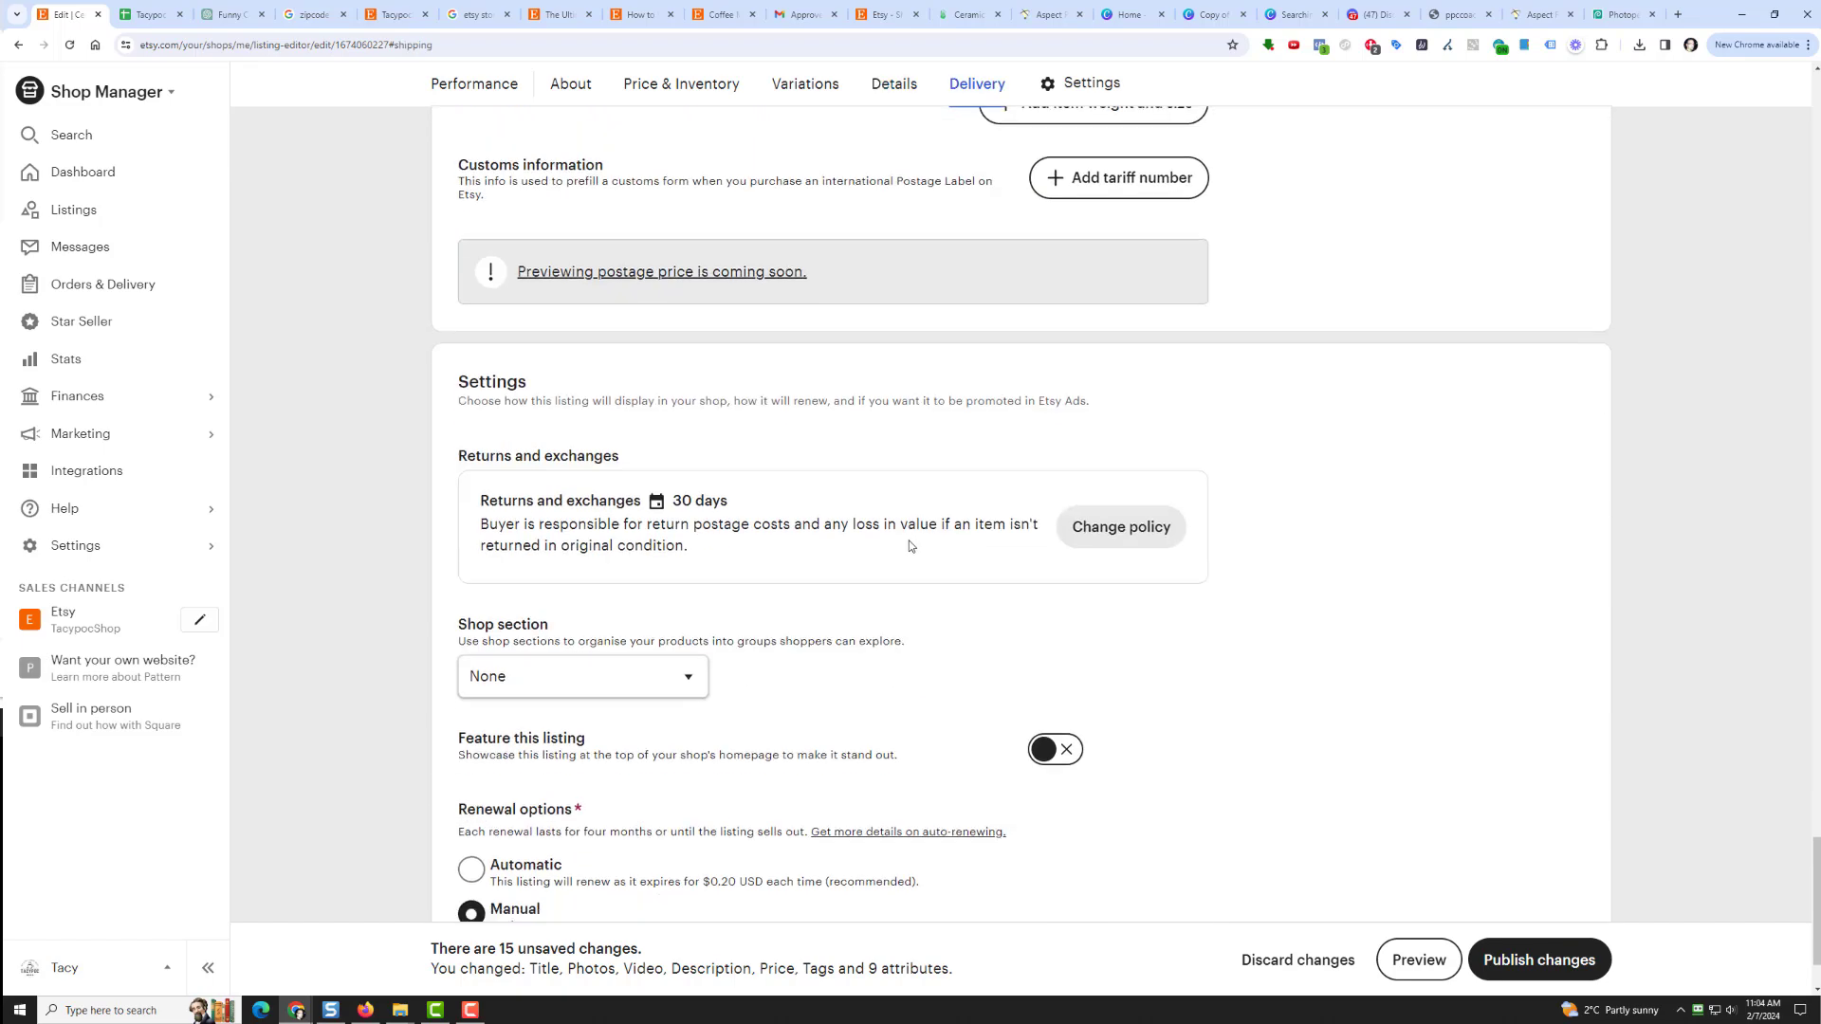
{"action": "left_click", "coordinate": [566, 690]}
{"action": "left_click", "coordinate": [569, 742]}
{"action": "scroll", "coordinate": [758, 618], "scroll_direction": "down", "scroll_amount": 2}
{"action": "left_click", "coordinate": [1565, 886]}
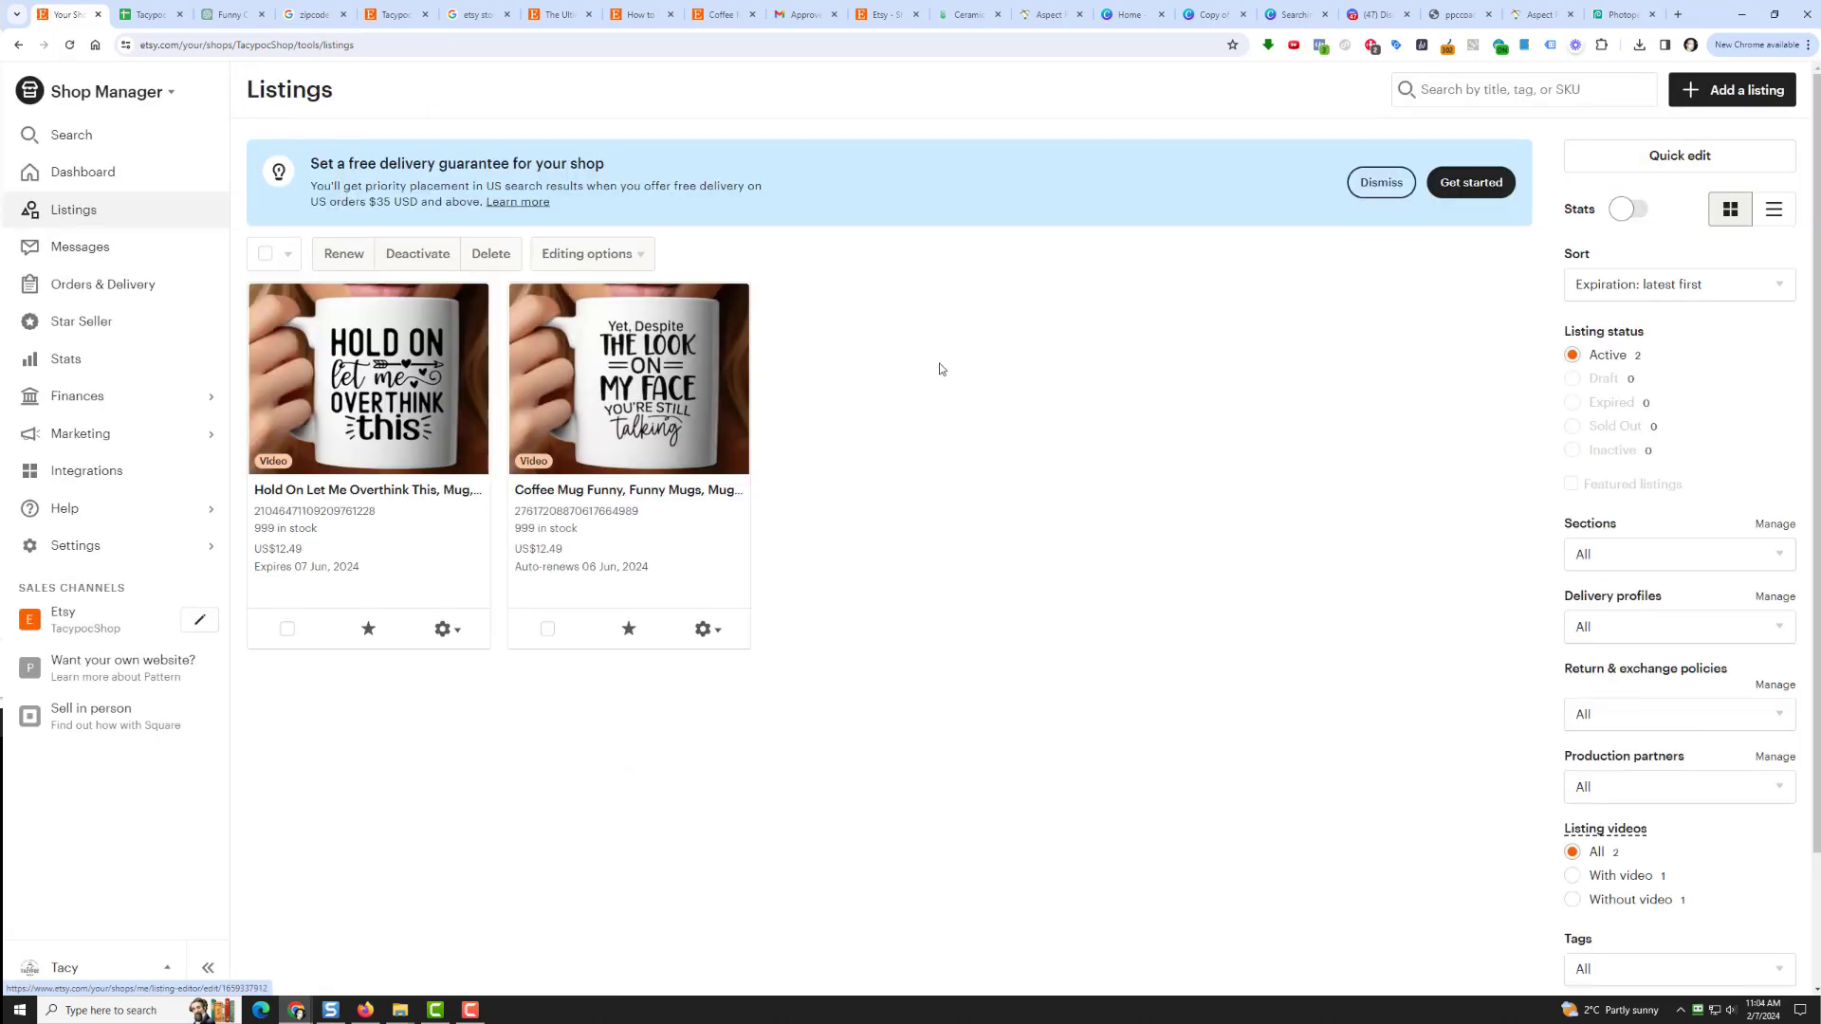
Open the public TacypocShop page and reload it to check the mug listings' thumbnails and titles
{"action": "left_click", "coordinate": [95, 631]}
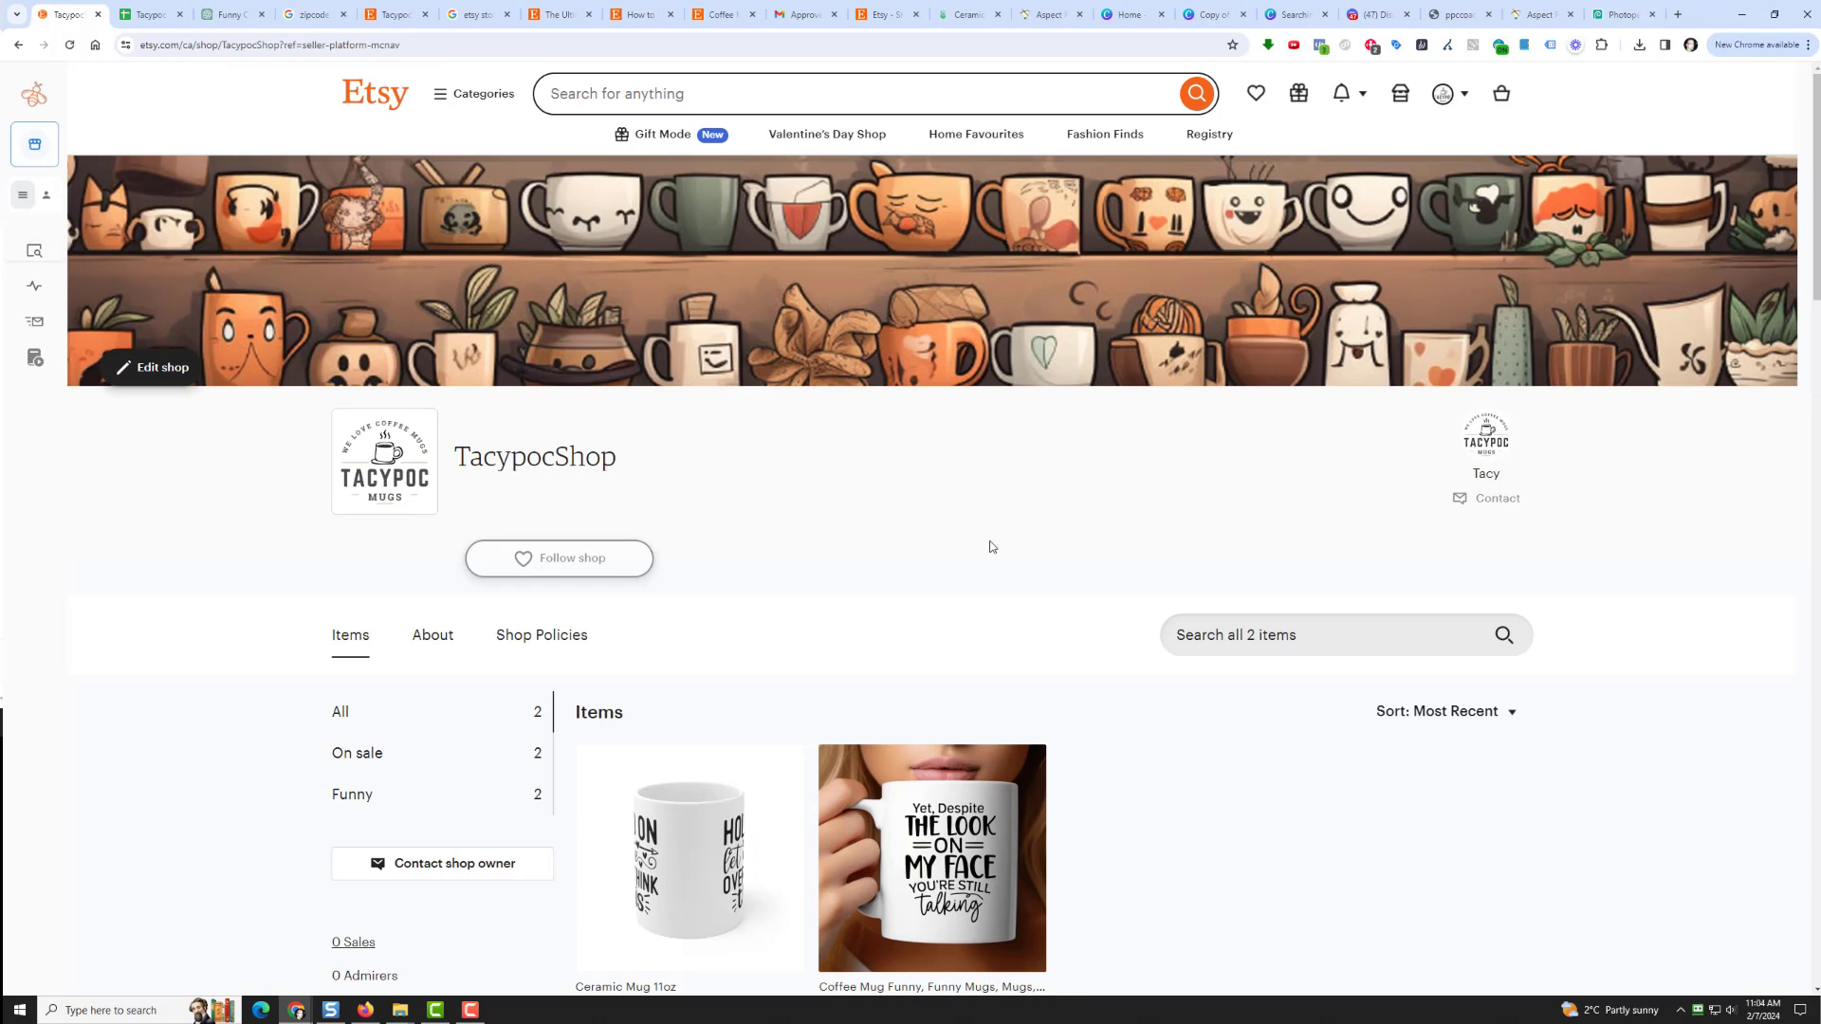
{"action": "right_click", "coordinate": [781, 570]}
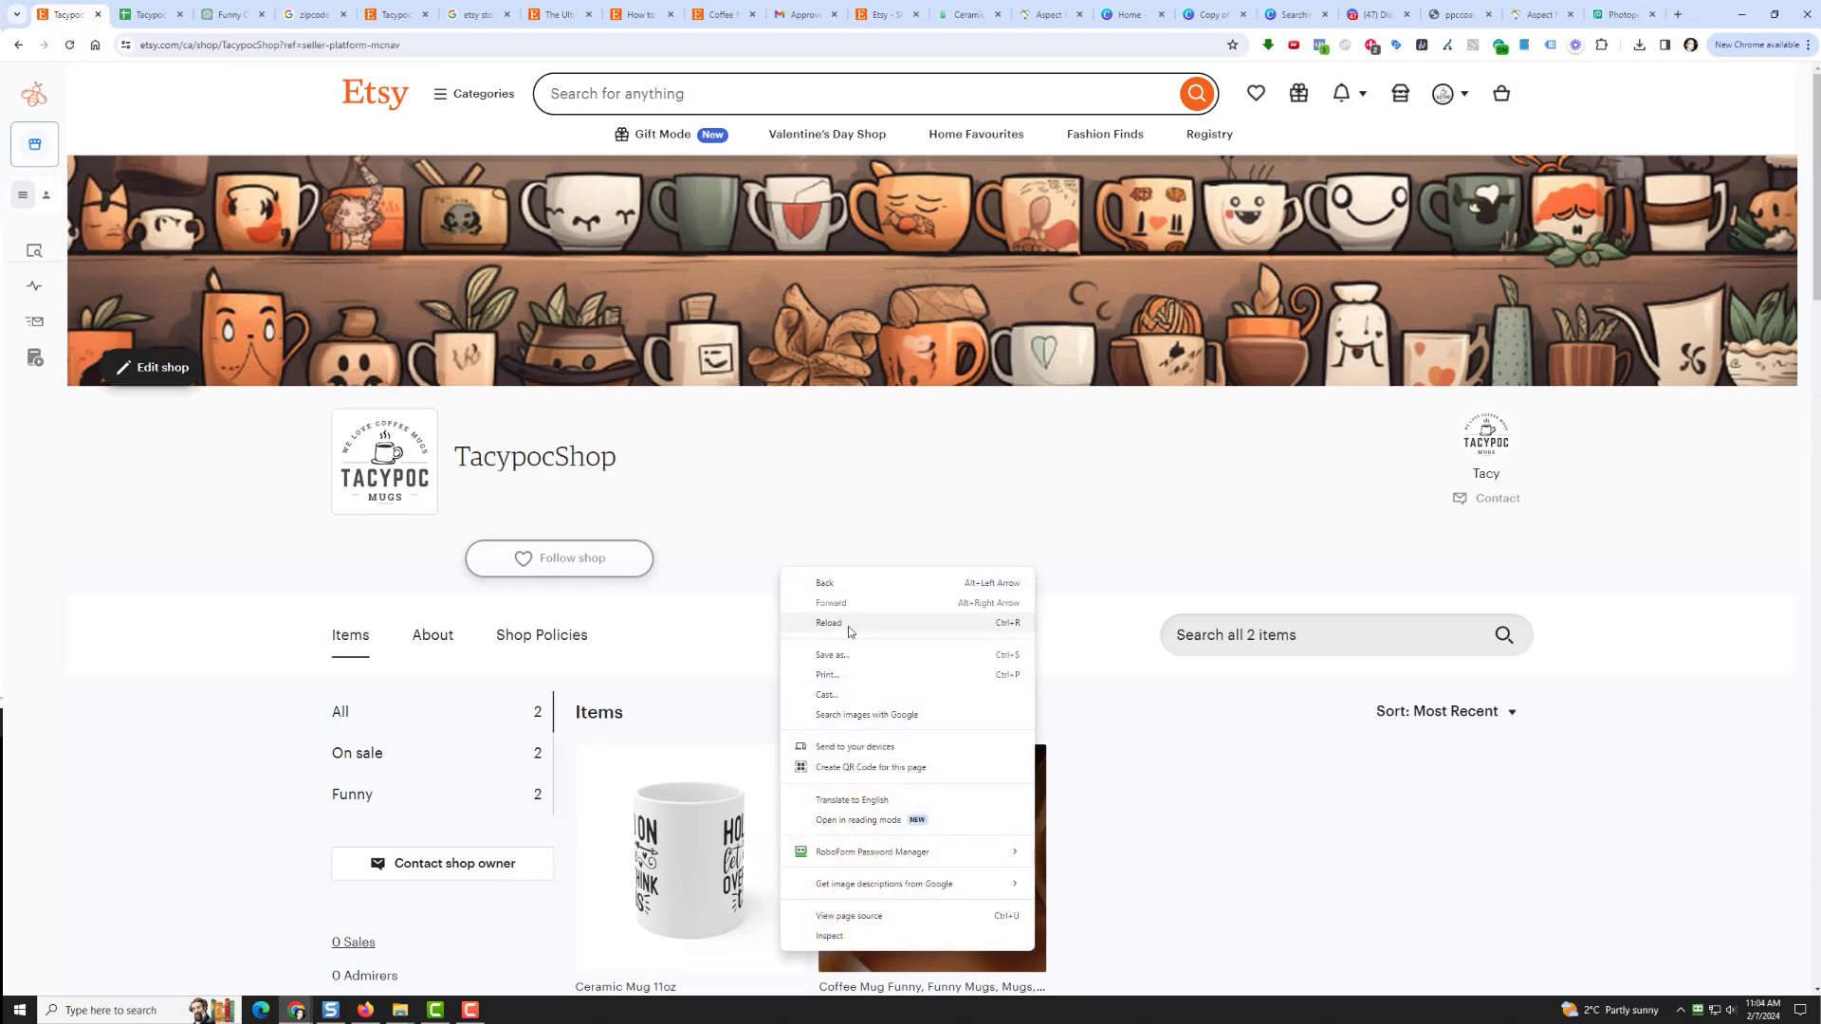
{"action": "left_click", "coordinate": [848, 623]}
{"action": "scroll", "coordinate": [861, 592], "scroll_direction": "down", "scroll_amount": 5}
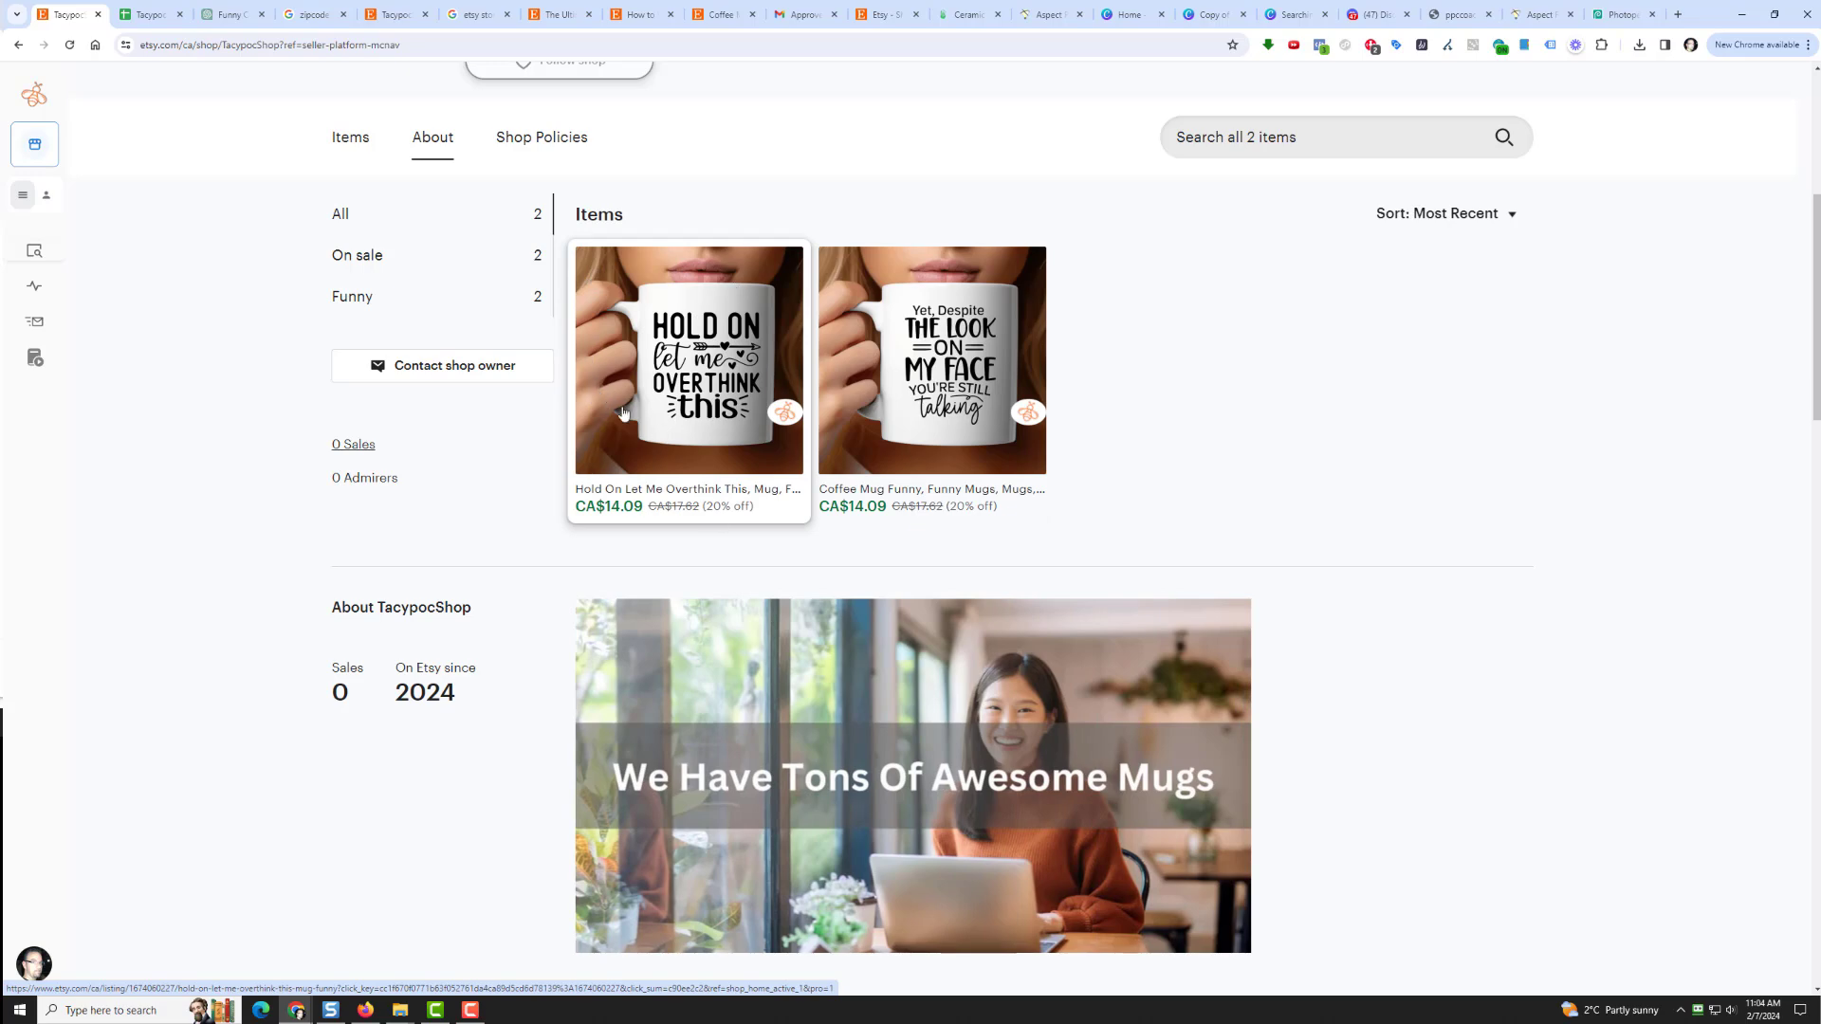
{"action": "scroll", "coordinate": [1410, 411], "scroll_direction": "down", "scroll_amount": 1}
{"action": "scroll", "coordinate": [1409, 411], "scroll_direction": "up", "scroll_amount": 1}
{"action": "scroll", "coordinate": [841, 265], "scroll_direction": "up", "scroll_amount": 5}
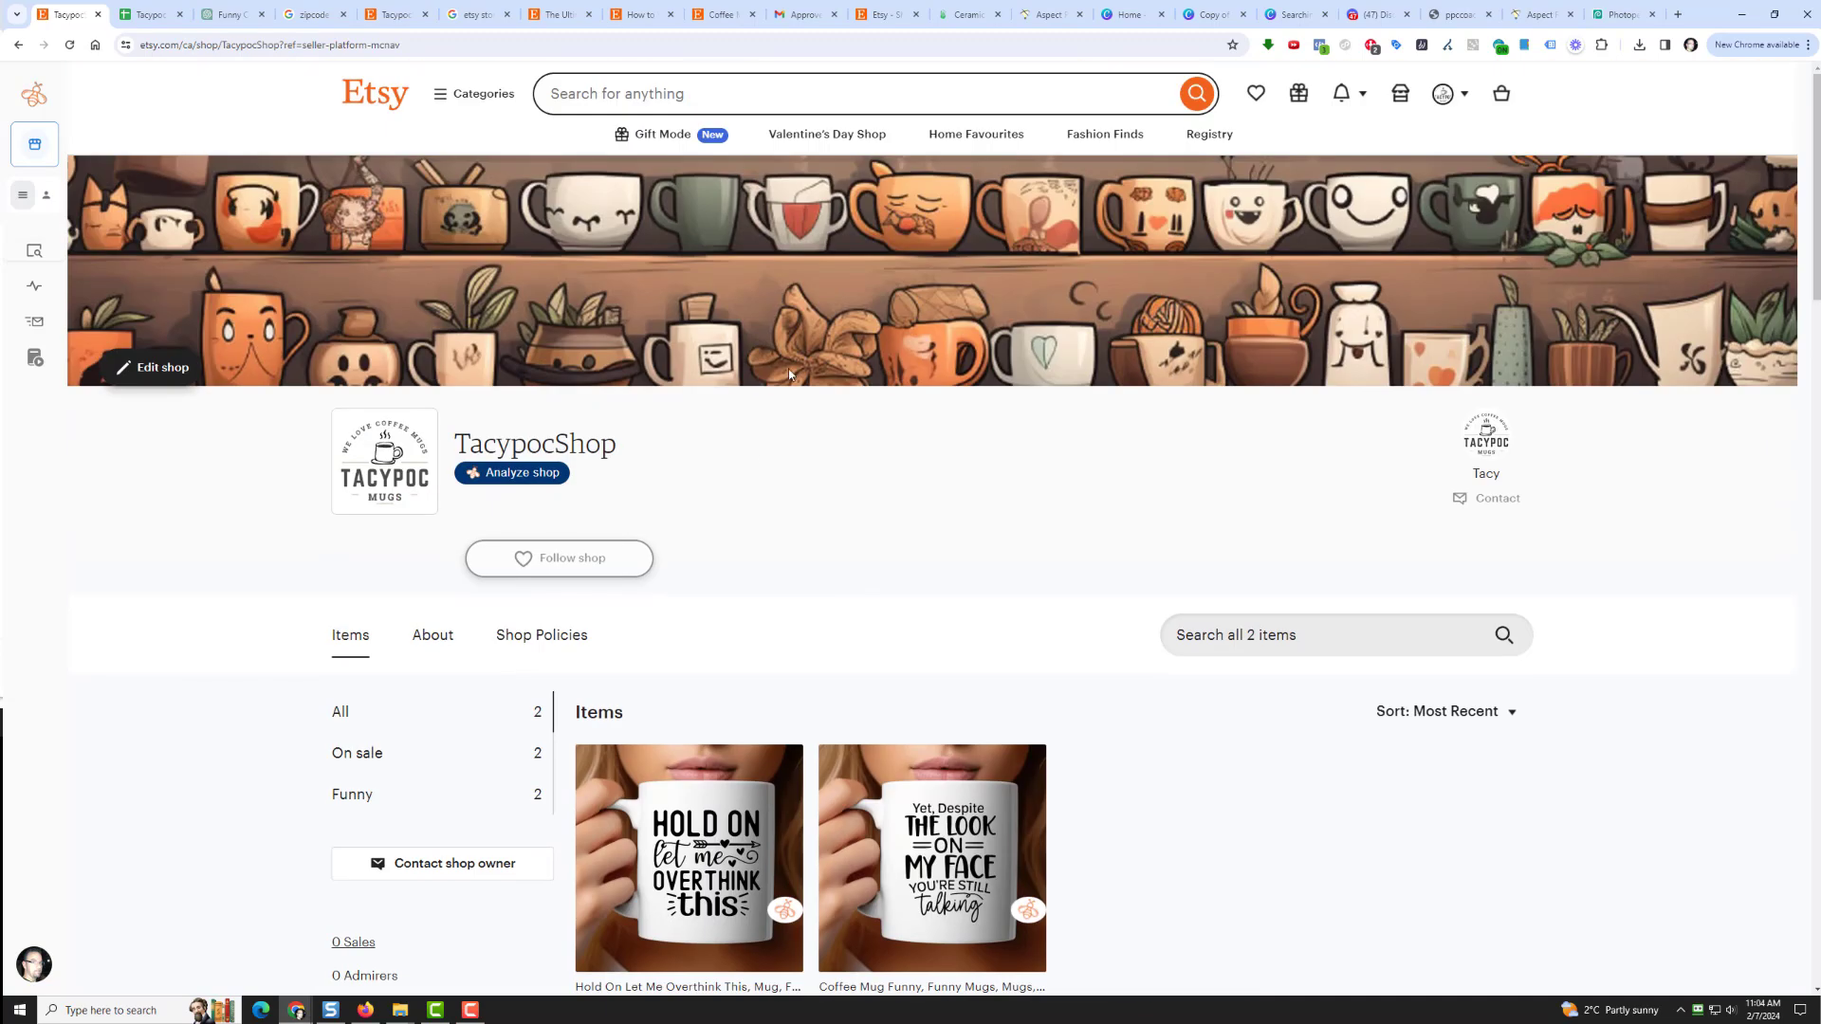
Look through the shop page's items, About section, production partners and shop policies
{"action": "scroll", "coordinate": [763, 456], "scroll_direction": "down", "scroll_amount": 3}
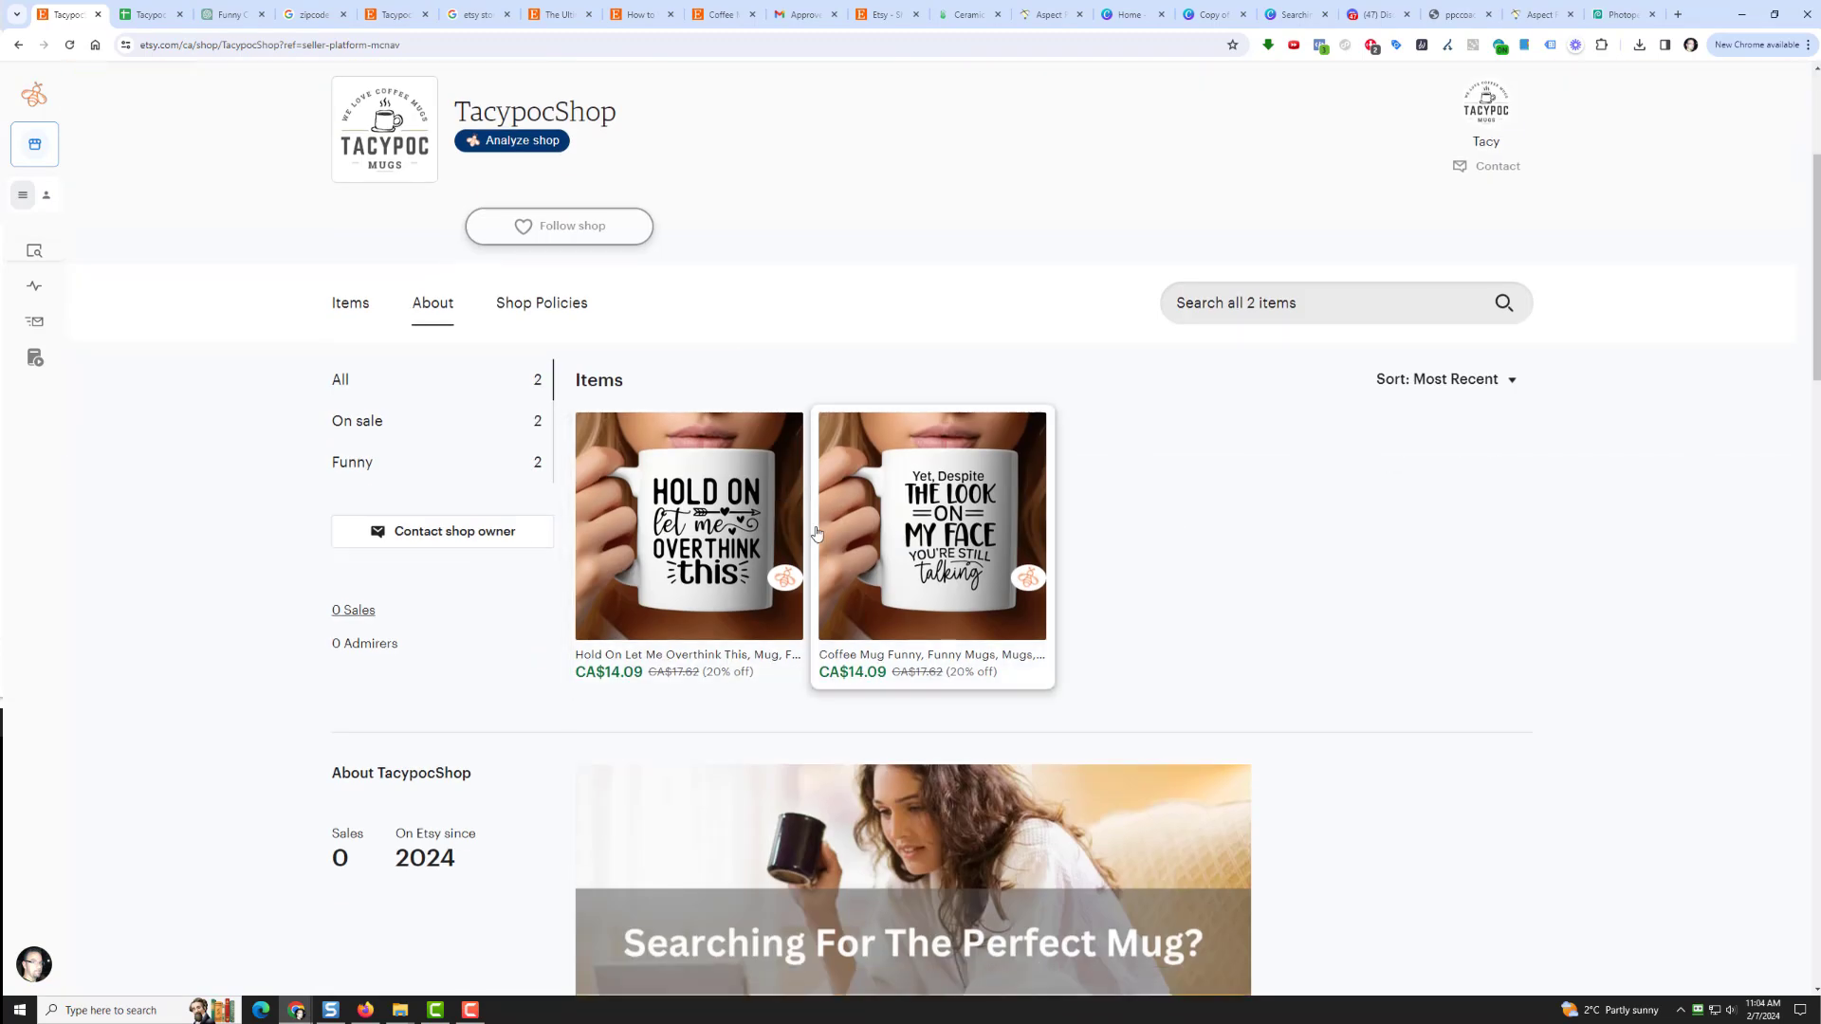
{"action": "scroll", "coordinate": [1439, 594], "scroll_direction": "down", "scroll_amount": 7}
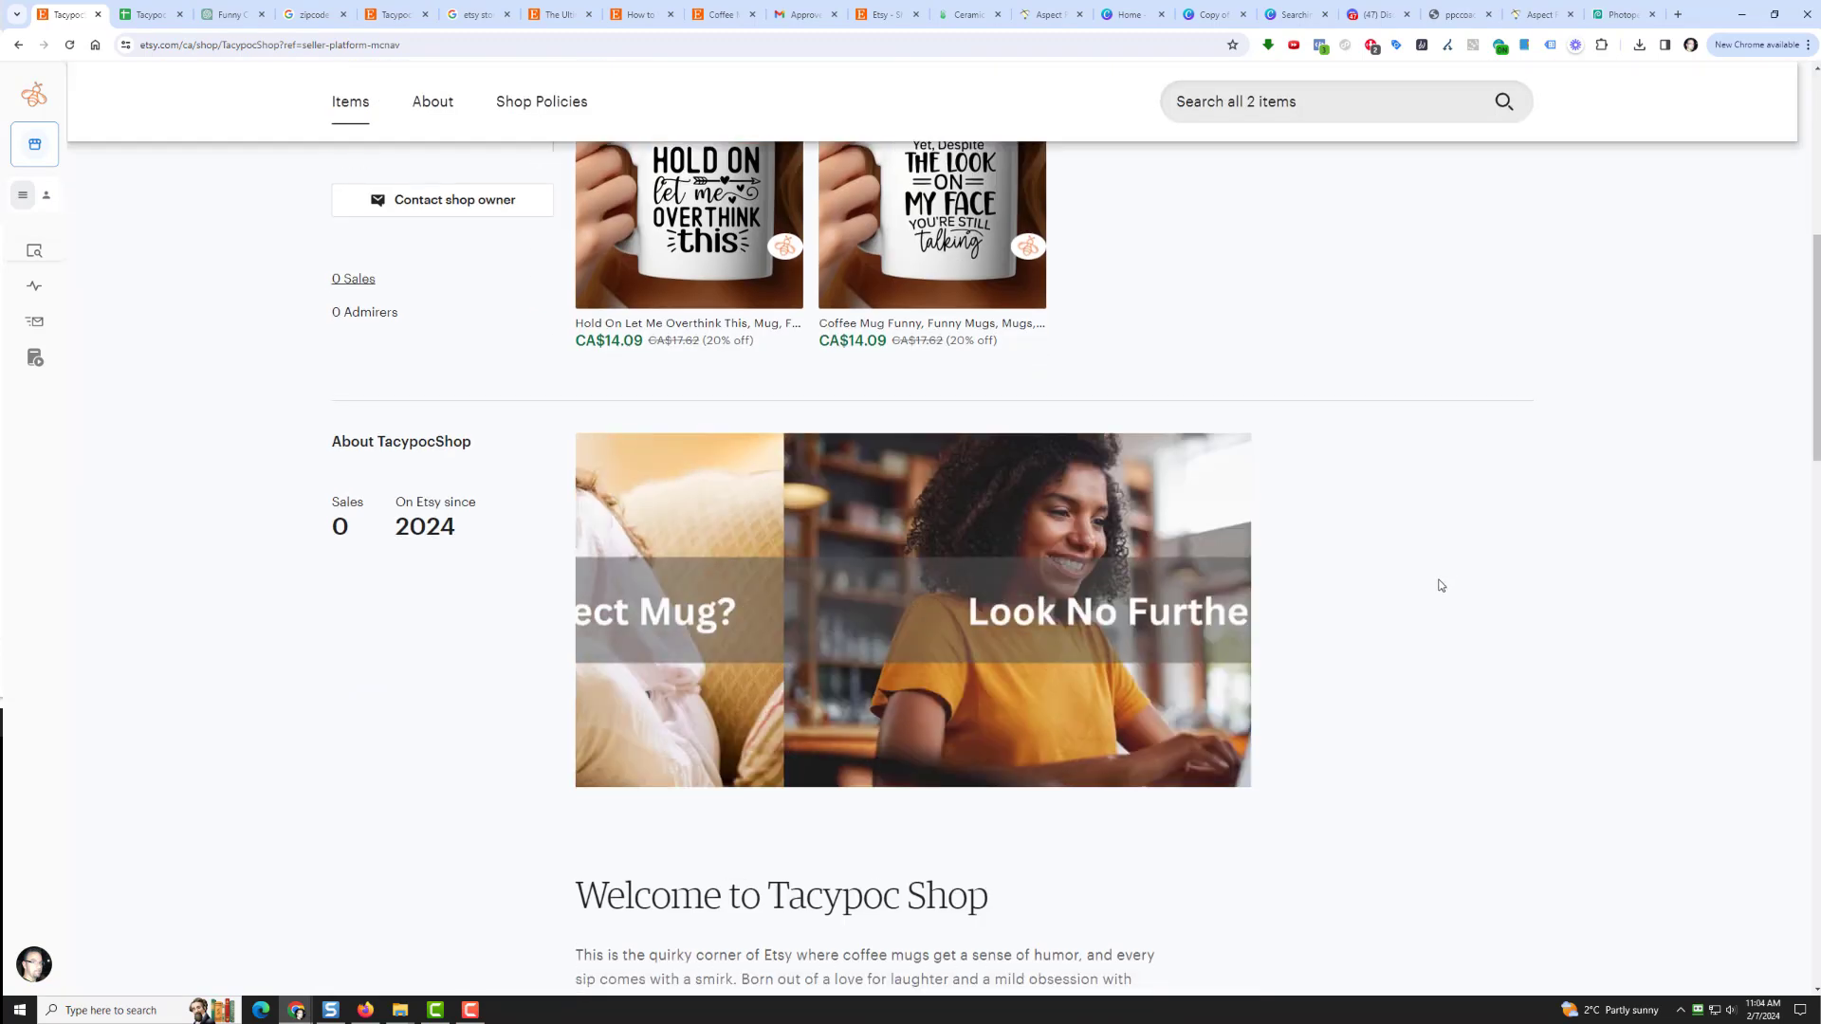
{"action": "scroll", "coordinate": [1438, 581], "scroll_direction": "down", "scroll_amount": 4}
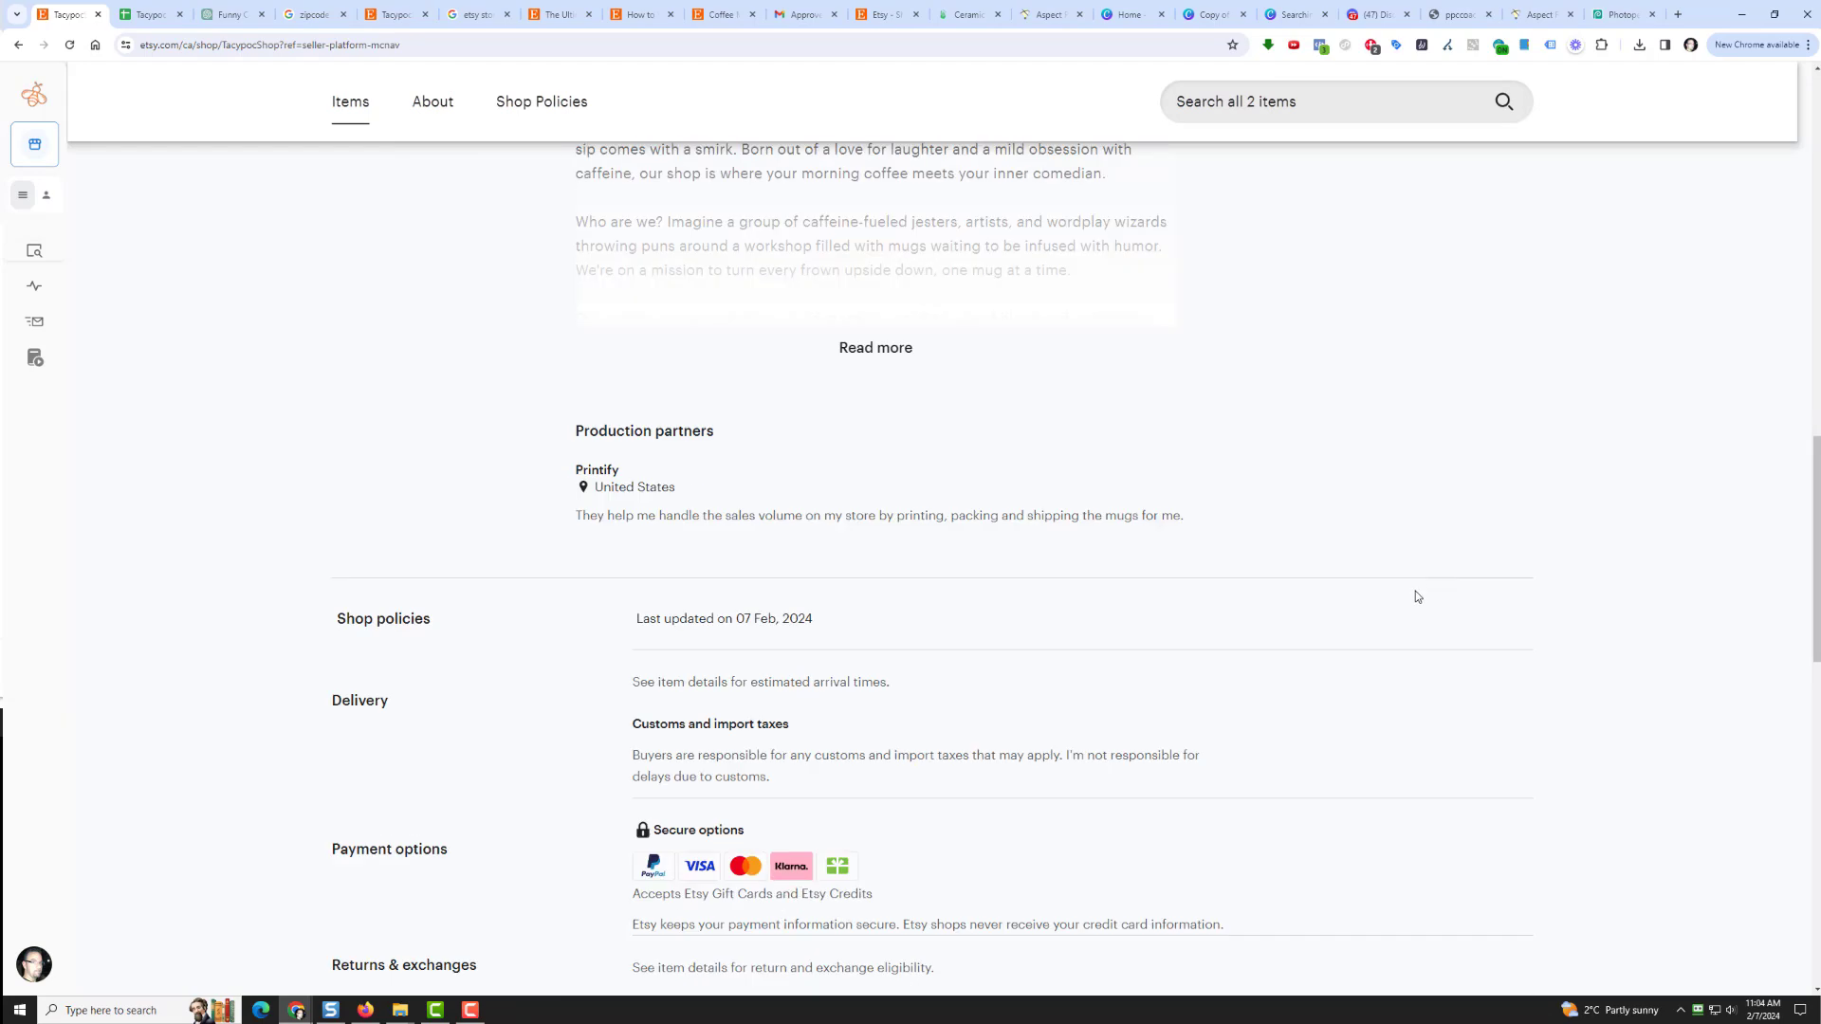
{"action": "scroll", "coordinate": [1416, 593], "scroll_direction": "up", "scroll_amount": 15}
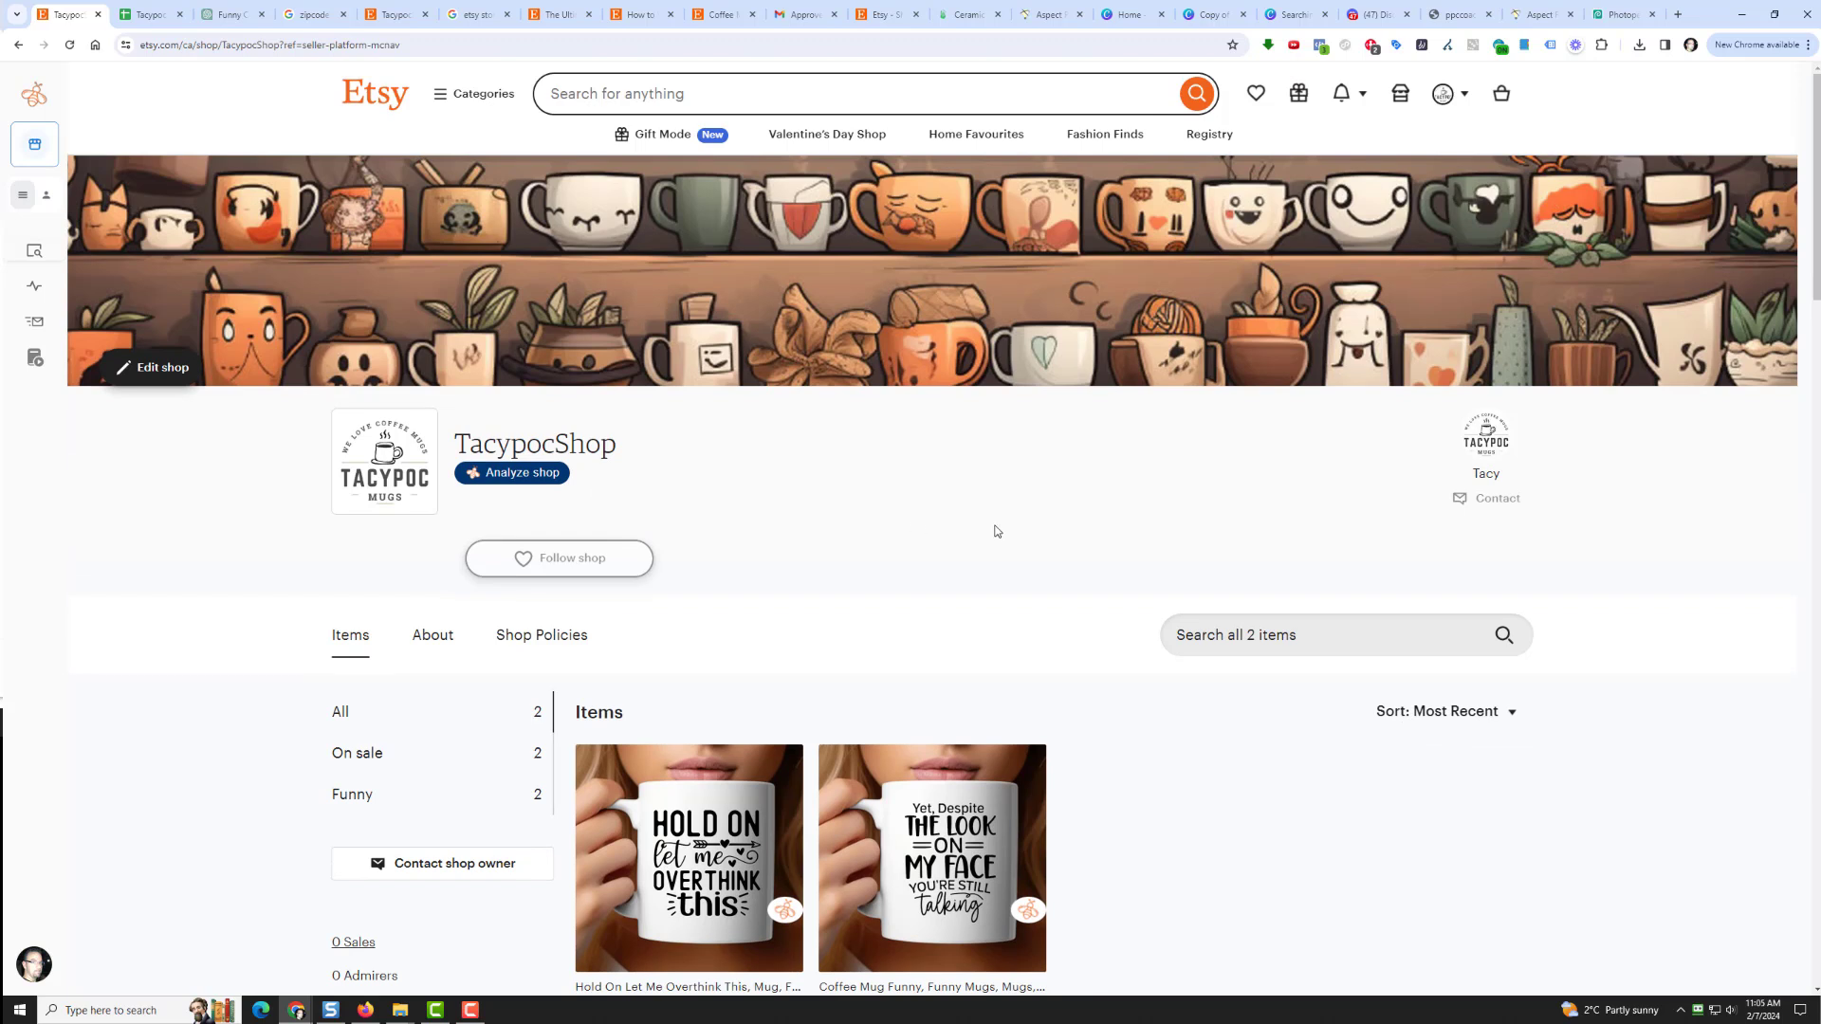
{"action": "scroll", "coordinate": [993, 529], "scroll_direction": "down", "scroll_amount": 3}
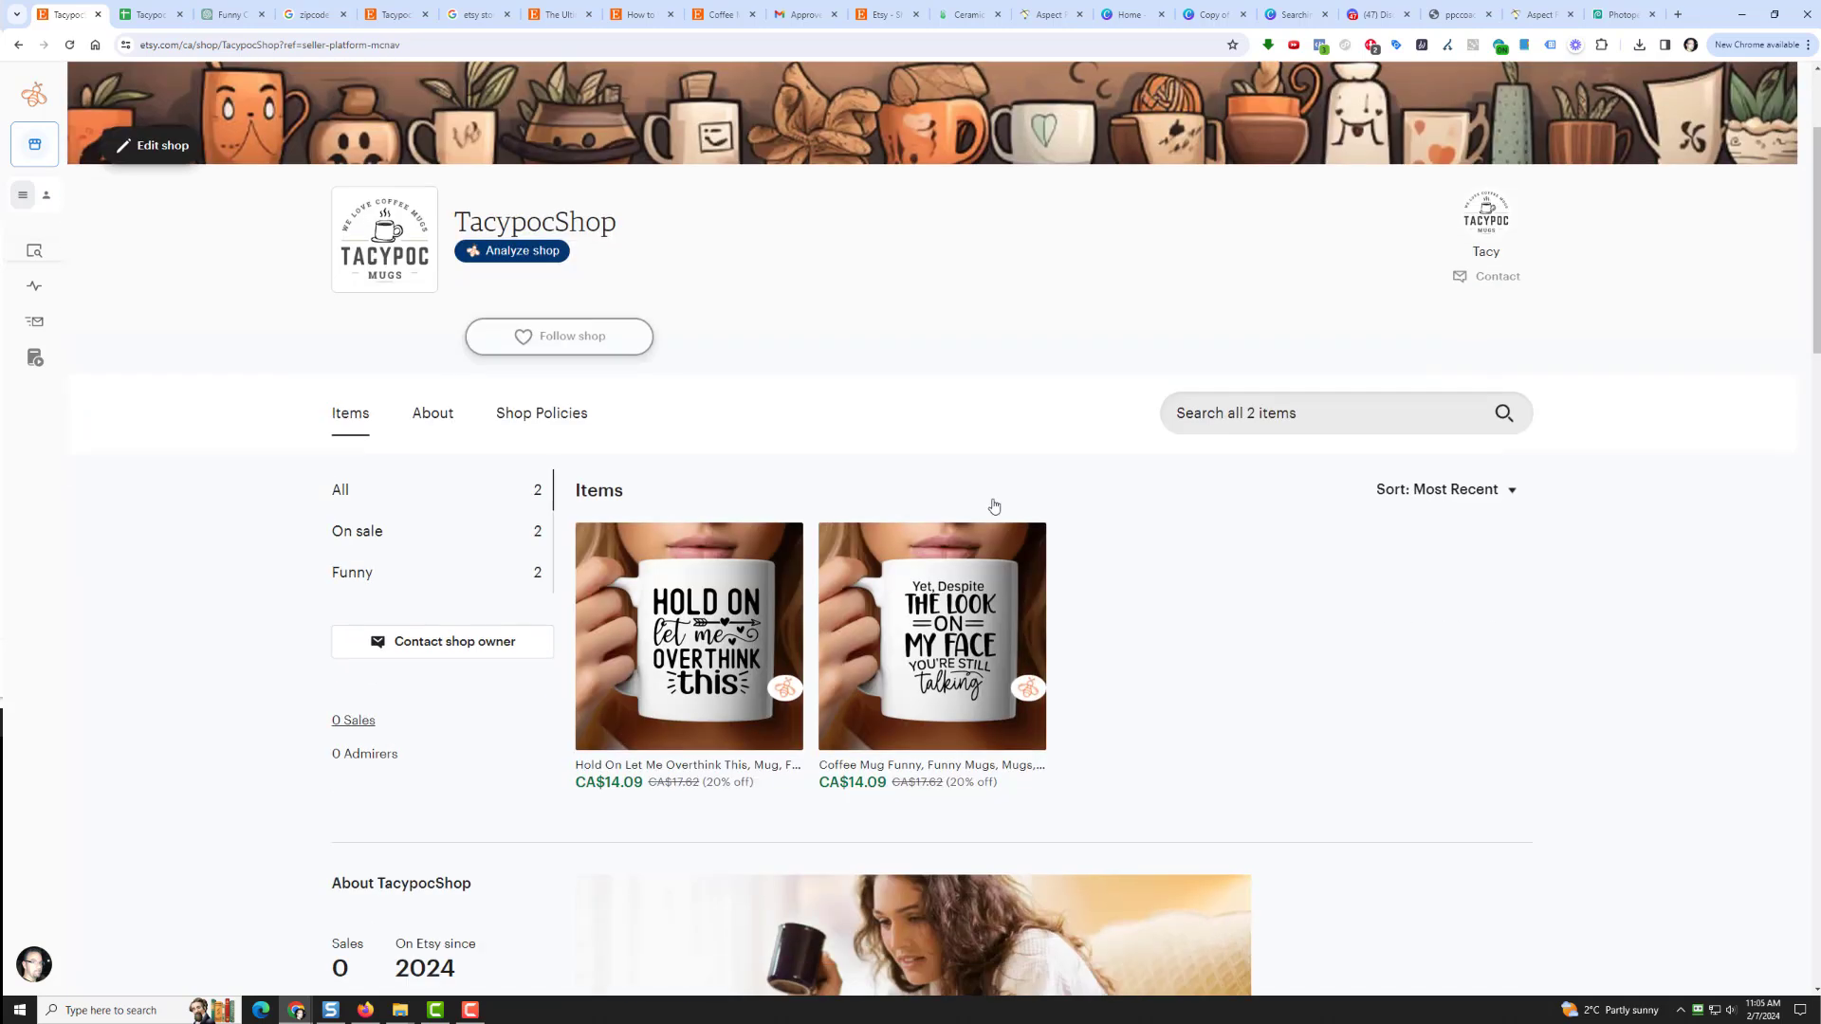
Open the "Yet, Despite The Look On My Face" mug listing from the shop and bring it up for editing
{"action": "left_click", "coordinate": [945, 529]}
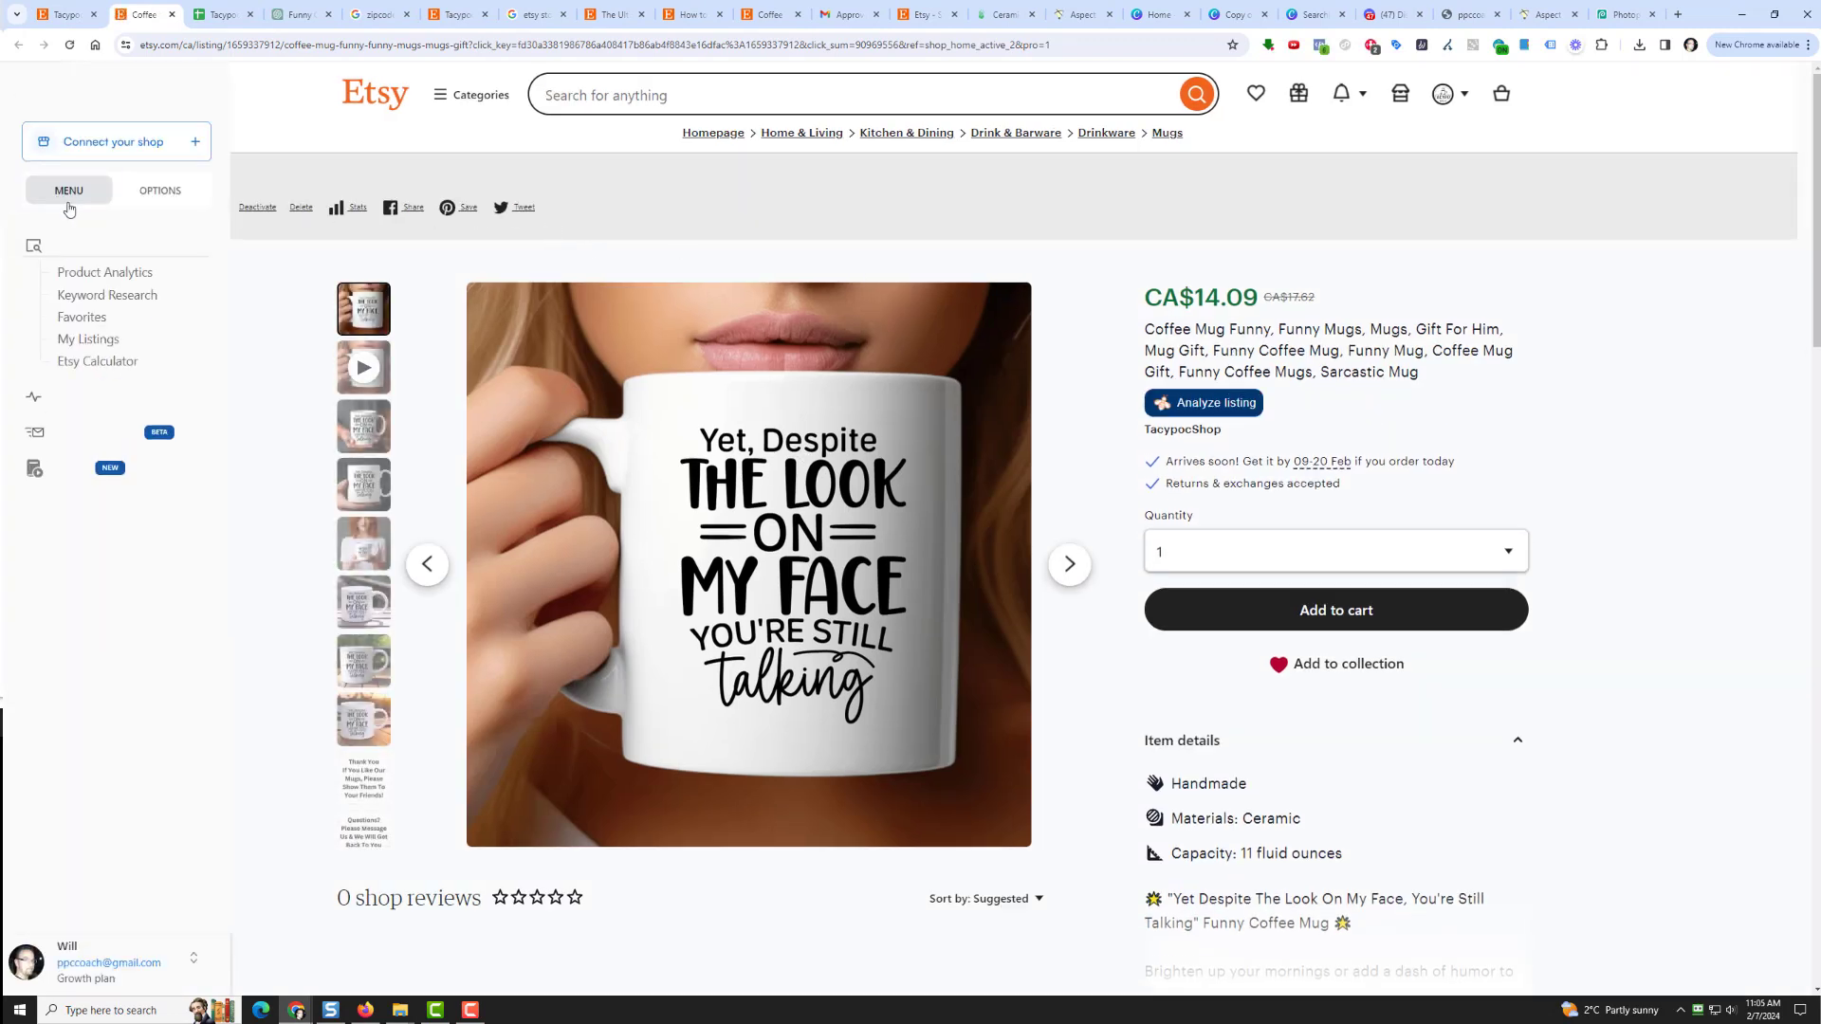
{"action": "left_click", "coordinate": [90, 209]}
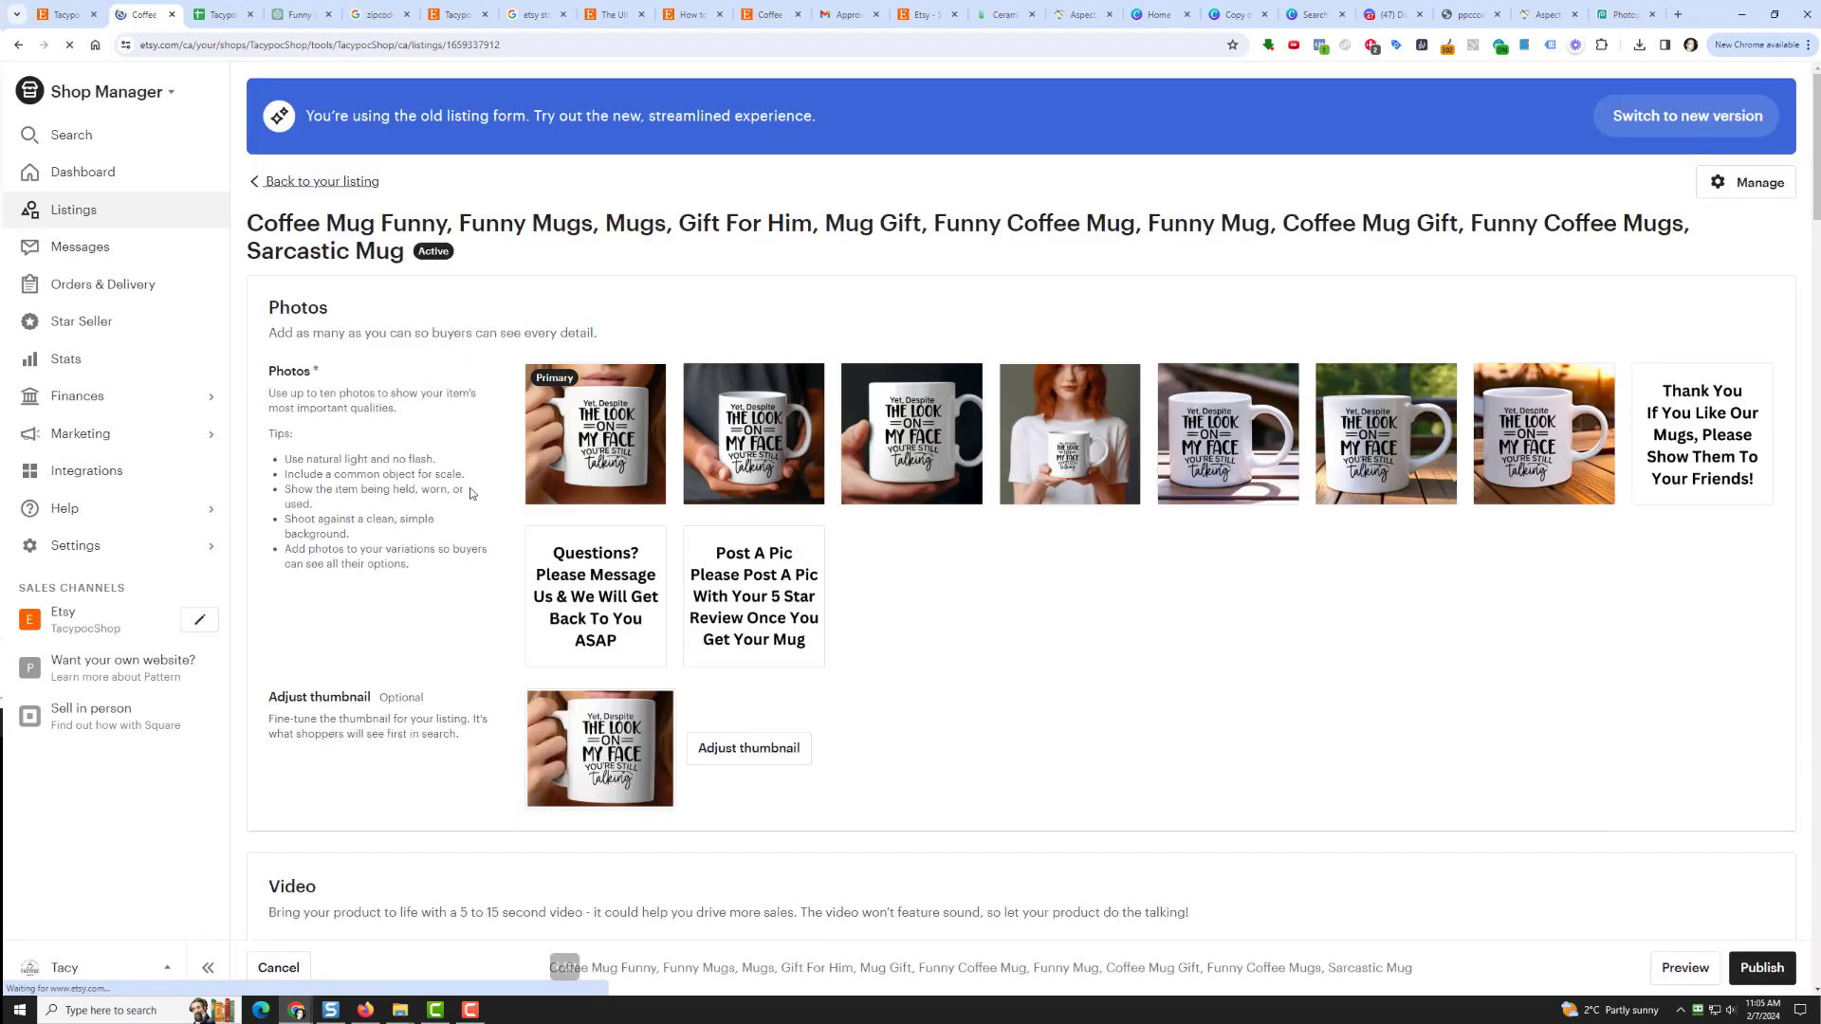
{"action": "scroll", "coordinate": [510, 377], "scroll_direction": "down", "scroll_amount": 5}
{"action": "scroll", "coordinate": [499, 379], "scroll_direction": "down", "scroll_amount": 5}
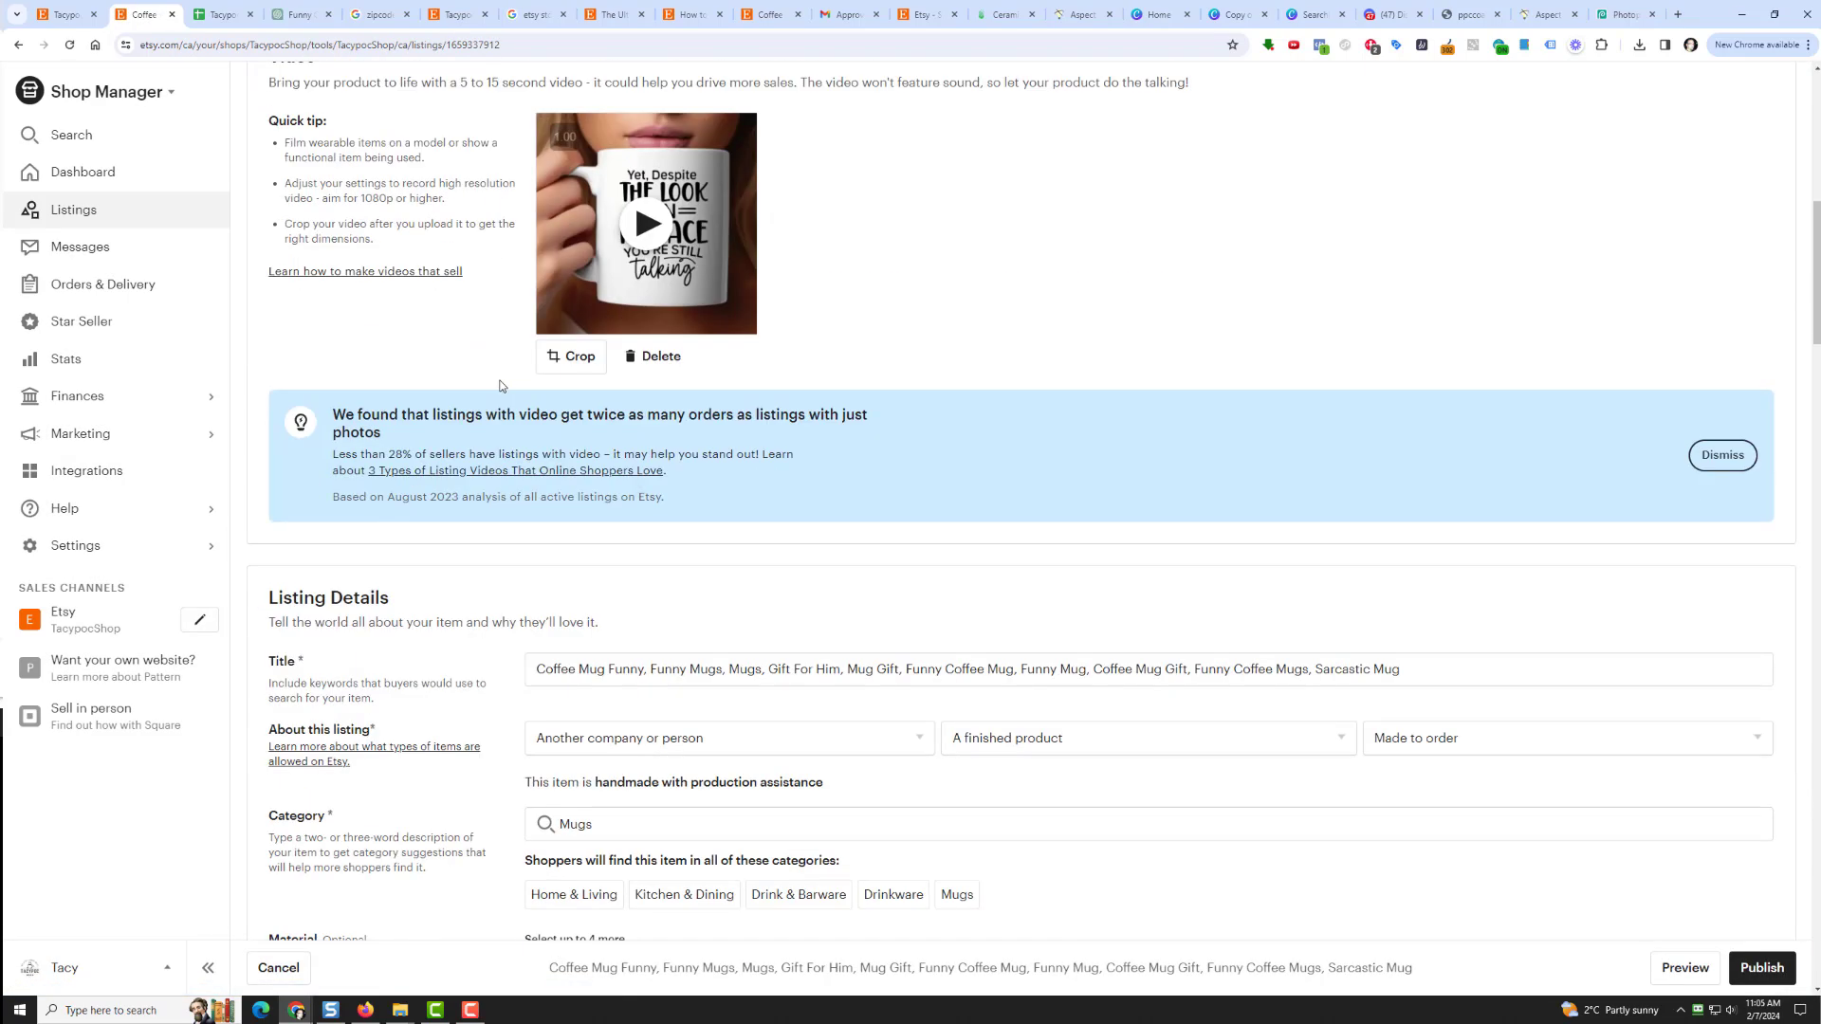
Insert "Yet Despite The Look On My Face, You're Still Talking, " at the start of the listing's title
{"action": "triple_click", "coordinate": [539, 503]}
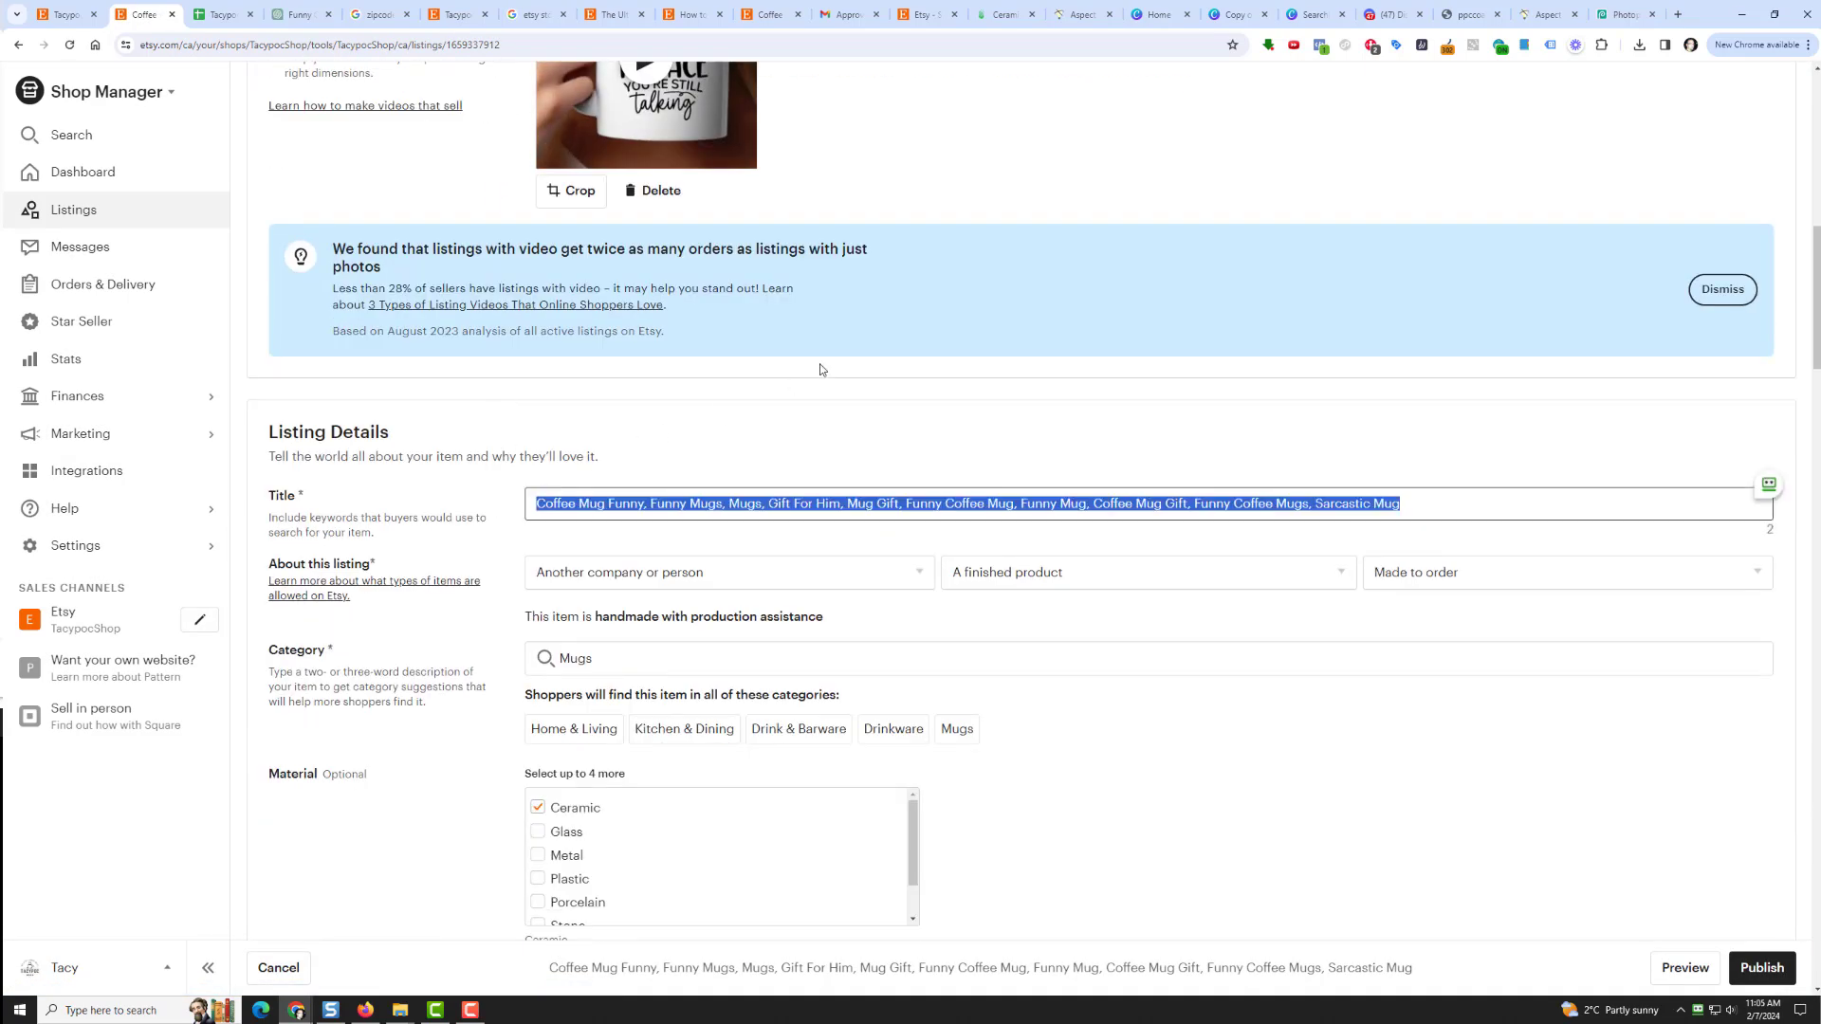
{"action": "scroll", "coordinate": [715, 438], "scroll_direction": "up", "scroll_amount": 2}
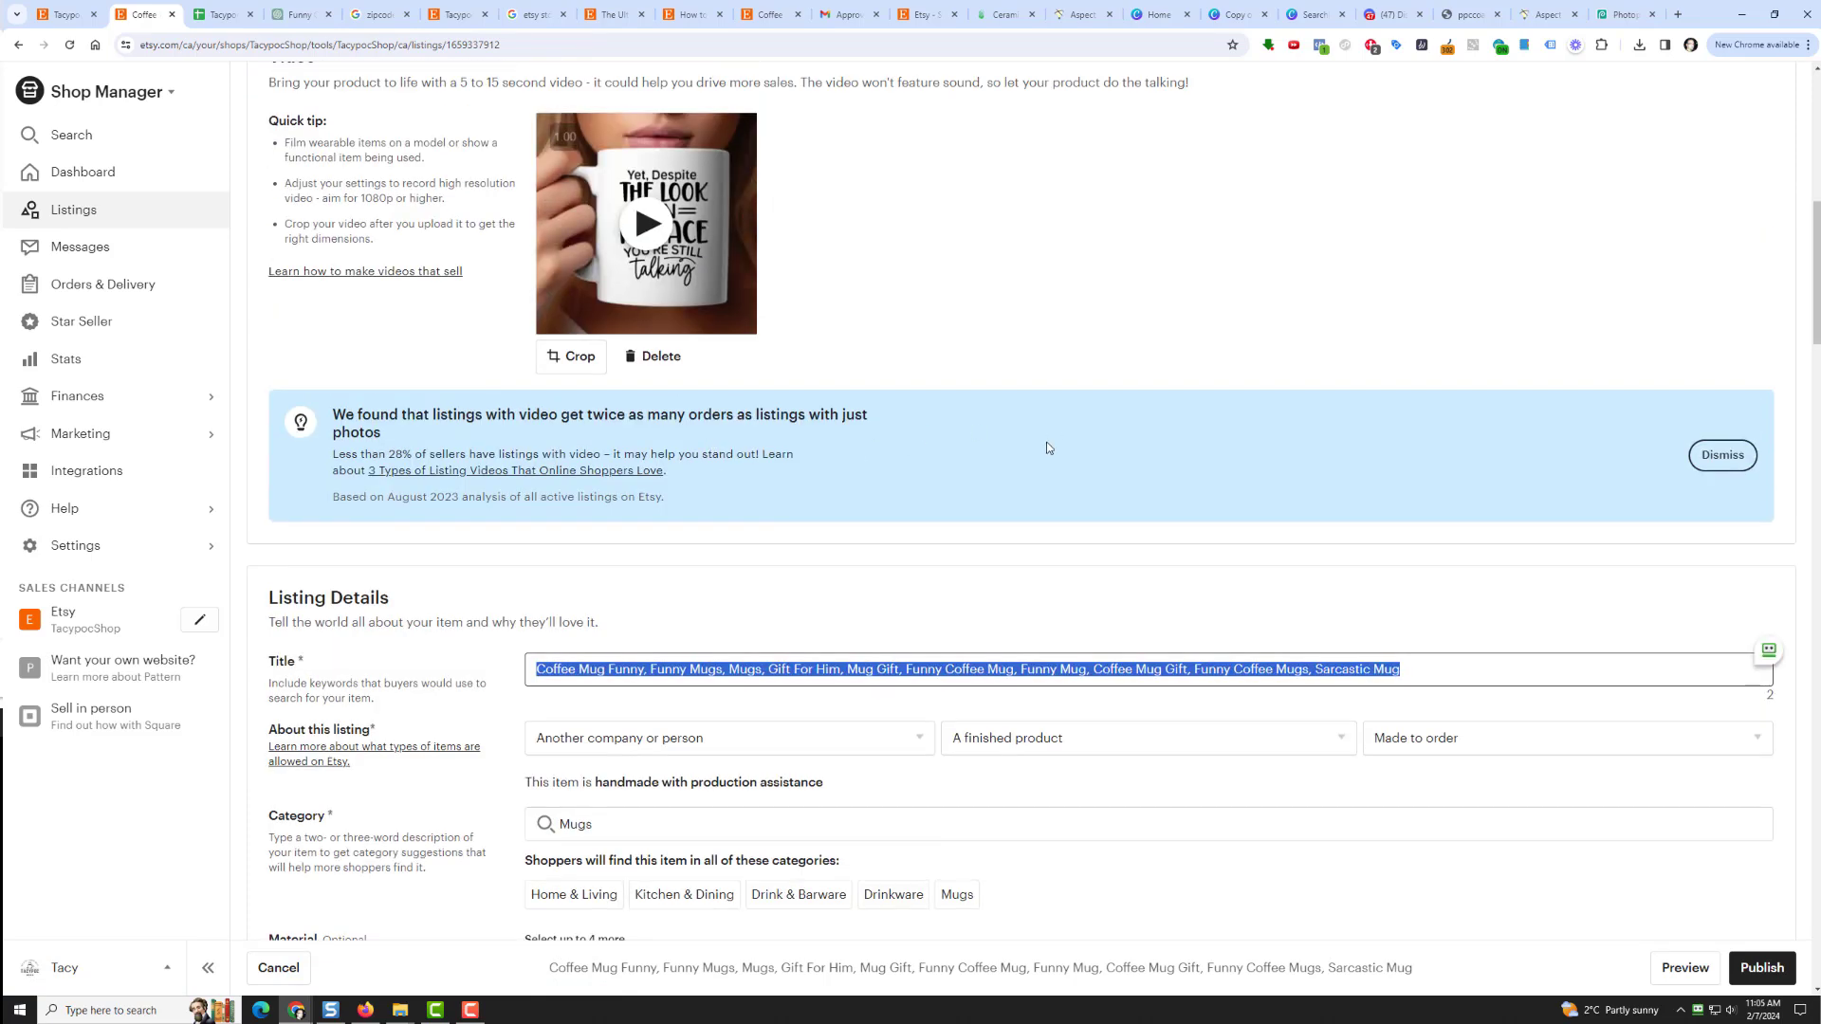
{"action": "key", "text": "Home"}
{"action": "type", "text": "Yet"}
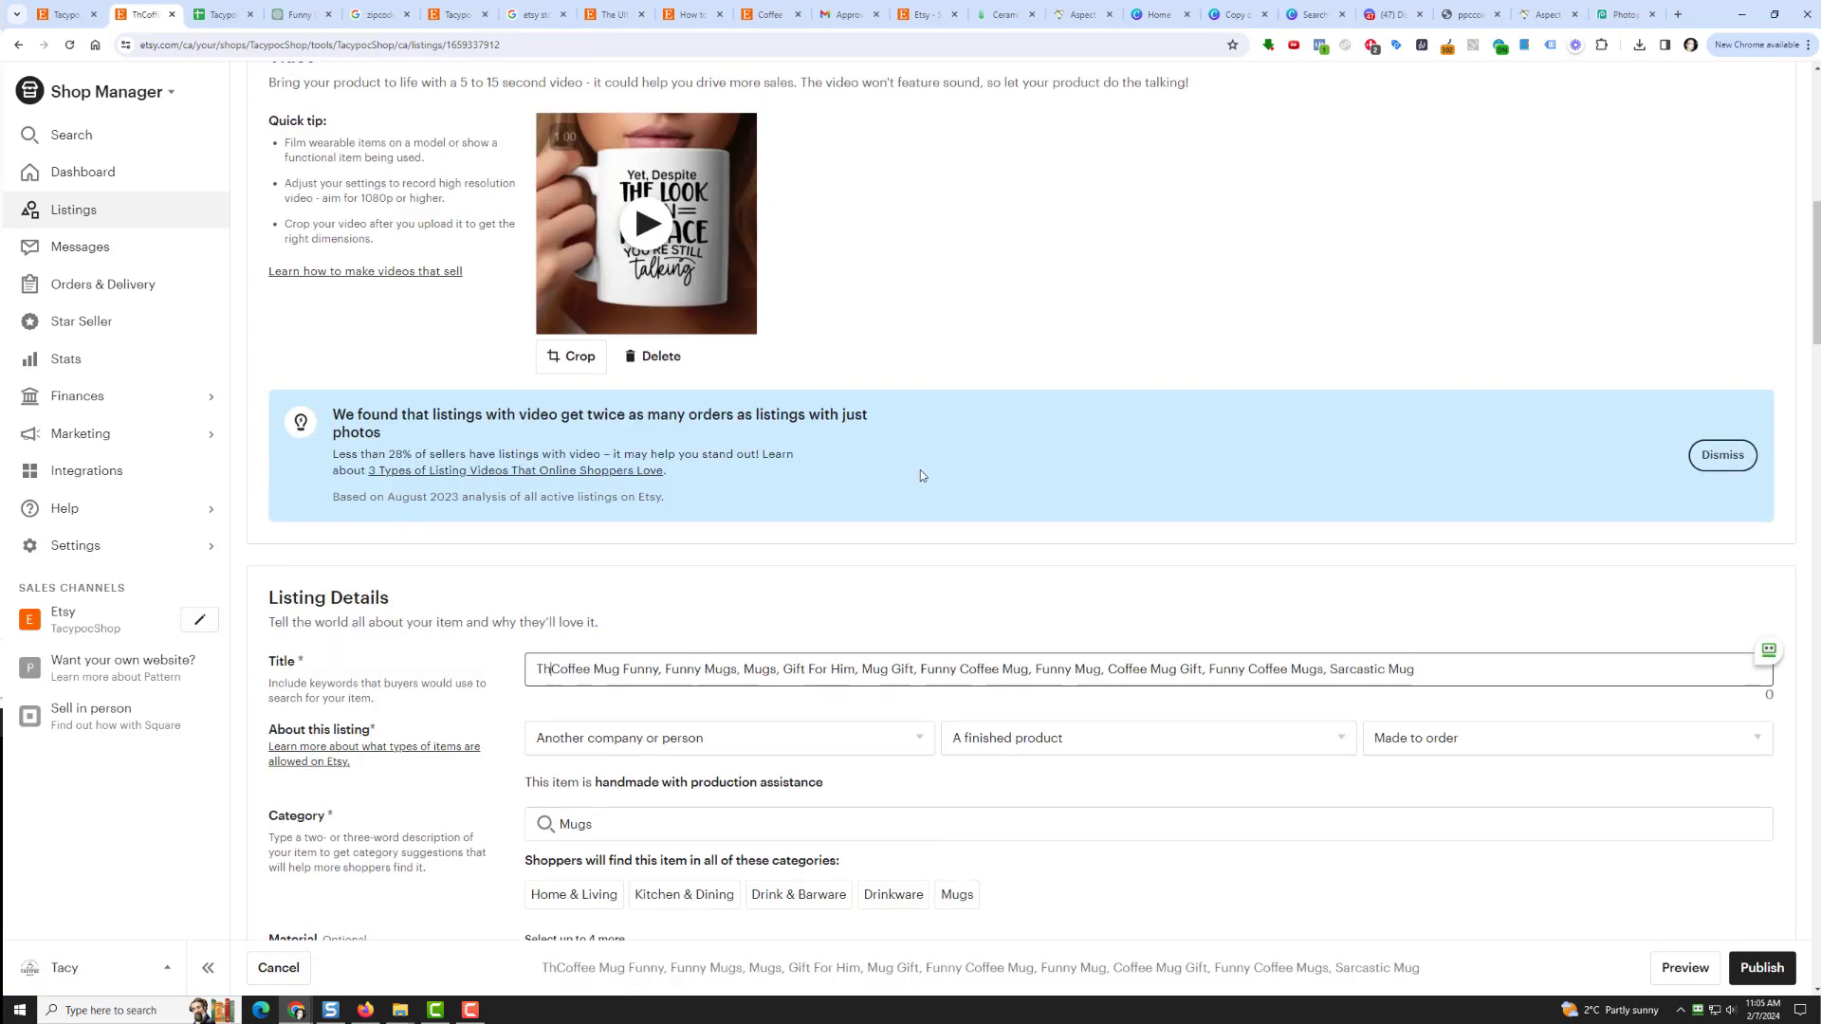
{"action": "type", "text": " Despite The L"}
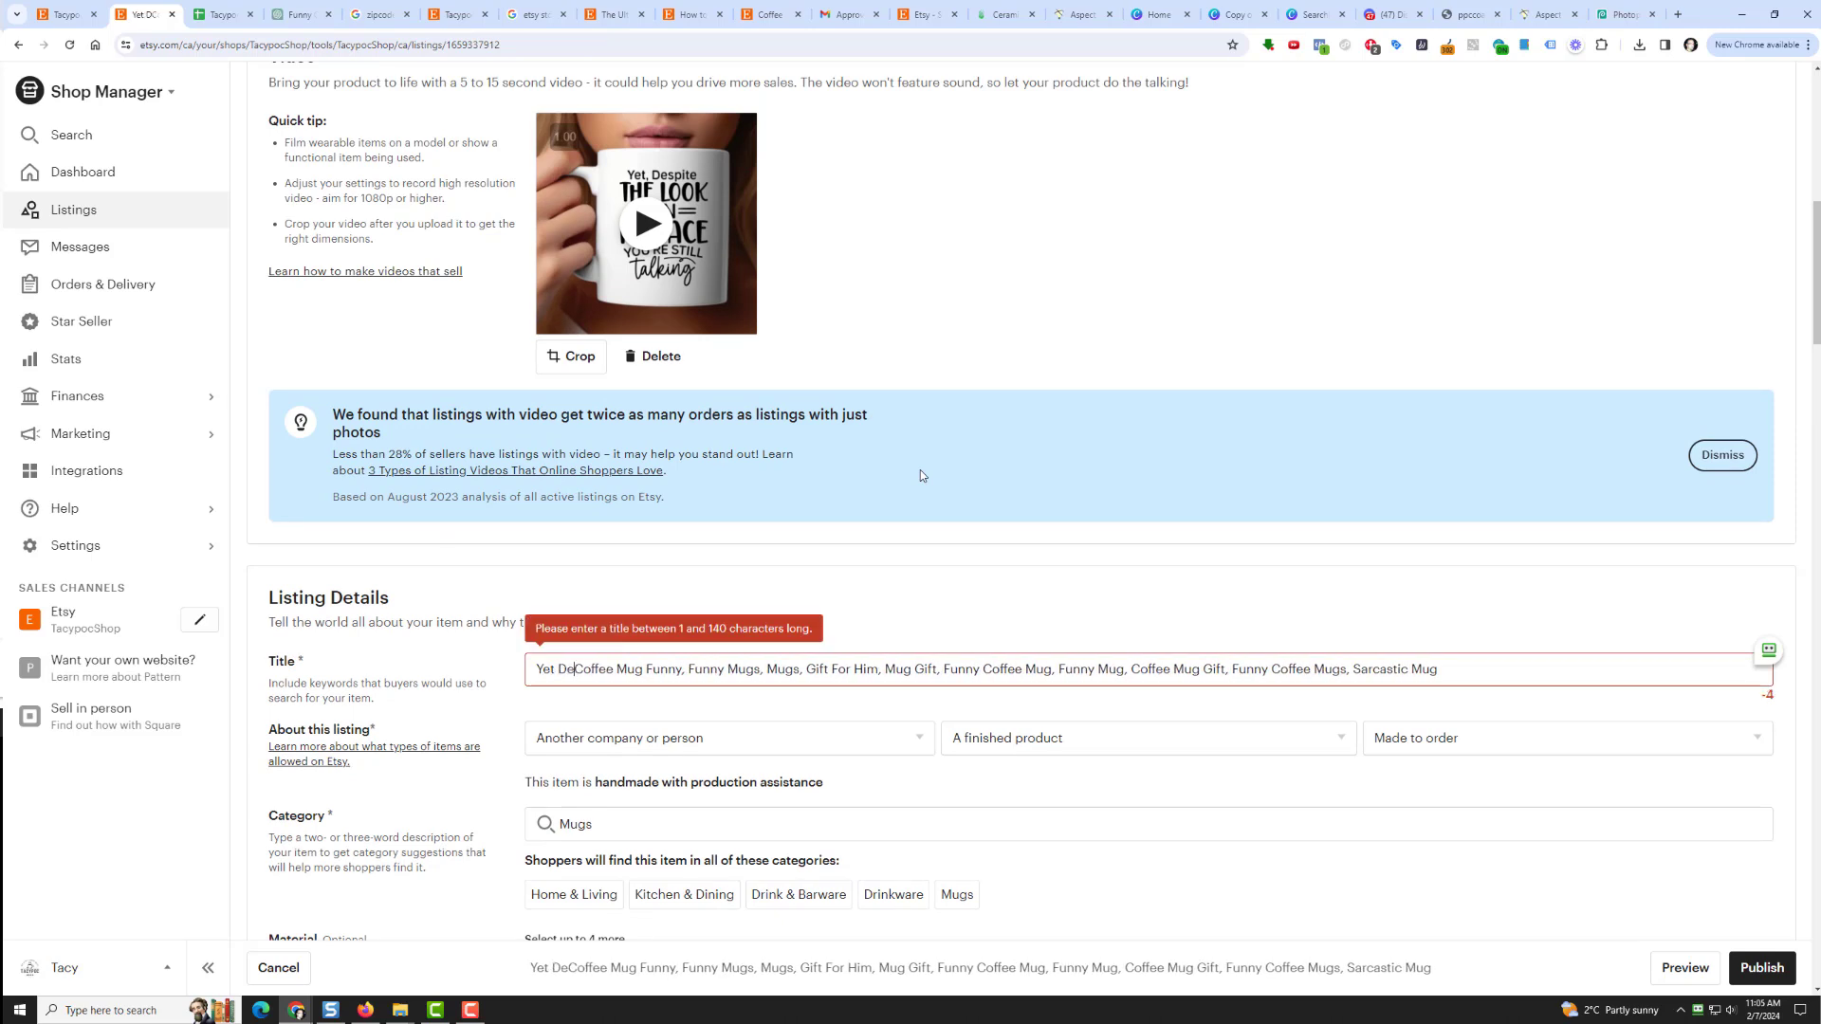
{"action": "type", "text": "ook On My face"}
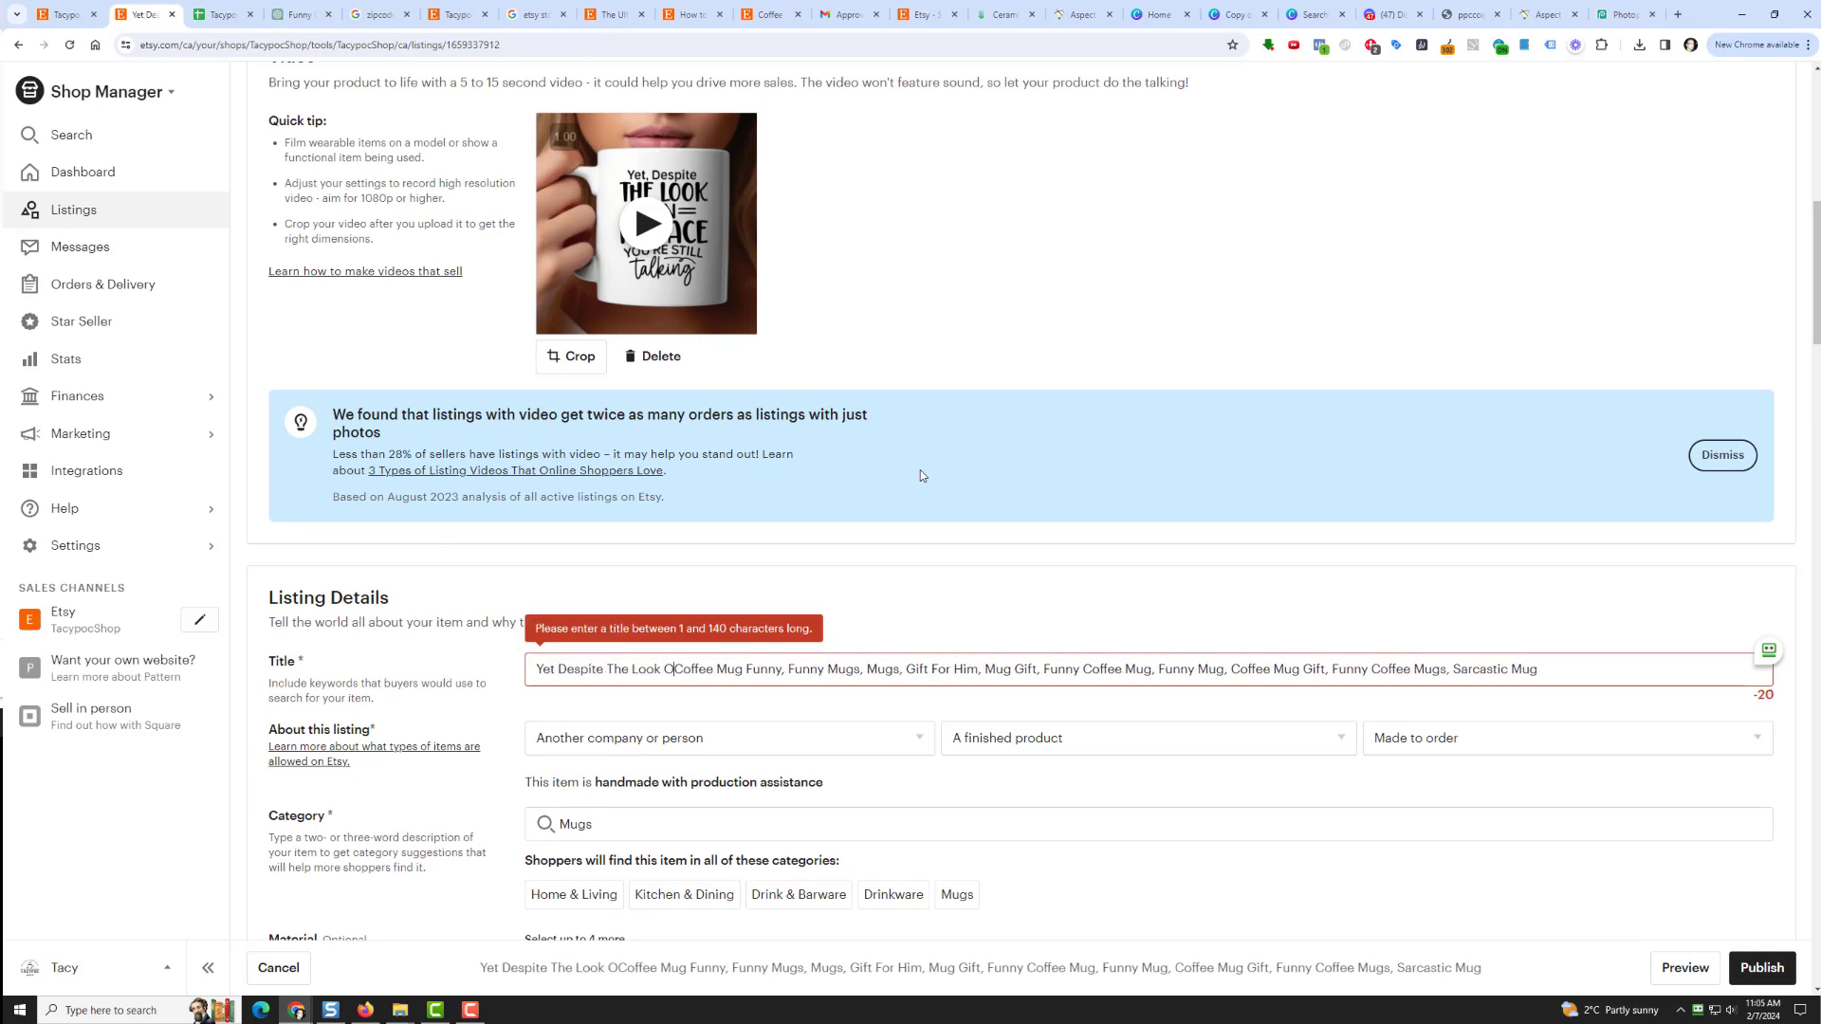
{"action": "key", "text": "BackSpace"}
{"action": "key", "text": "BackSpace"}
{"action": "key", "text": "BackSpace"}
{"action": "key", "text": "BackSpace"}
{"action": "type", "text": "Face"}
{"action": "key", "text": "BackSpace"}
{"action": "type", "text": ", You're "}
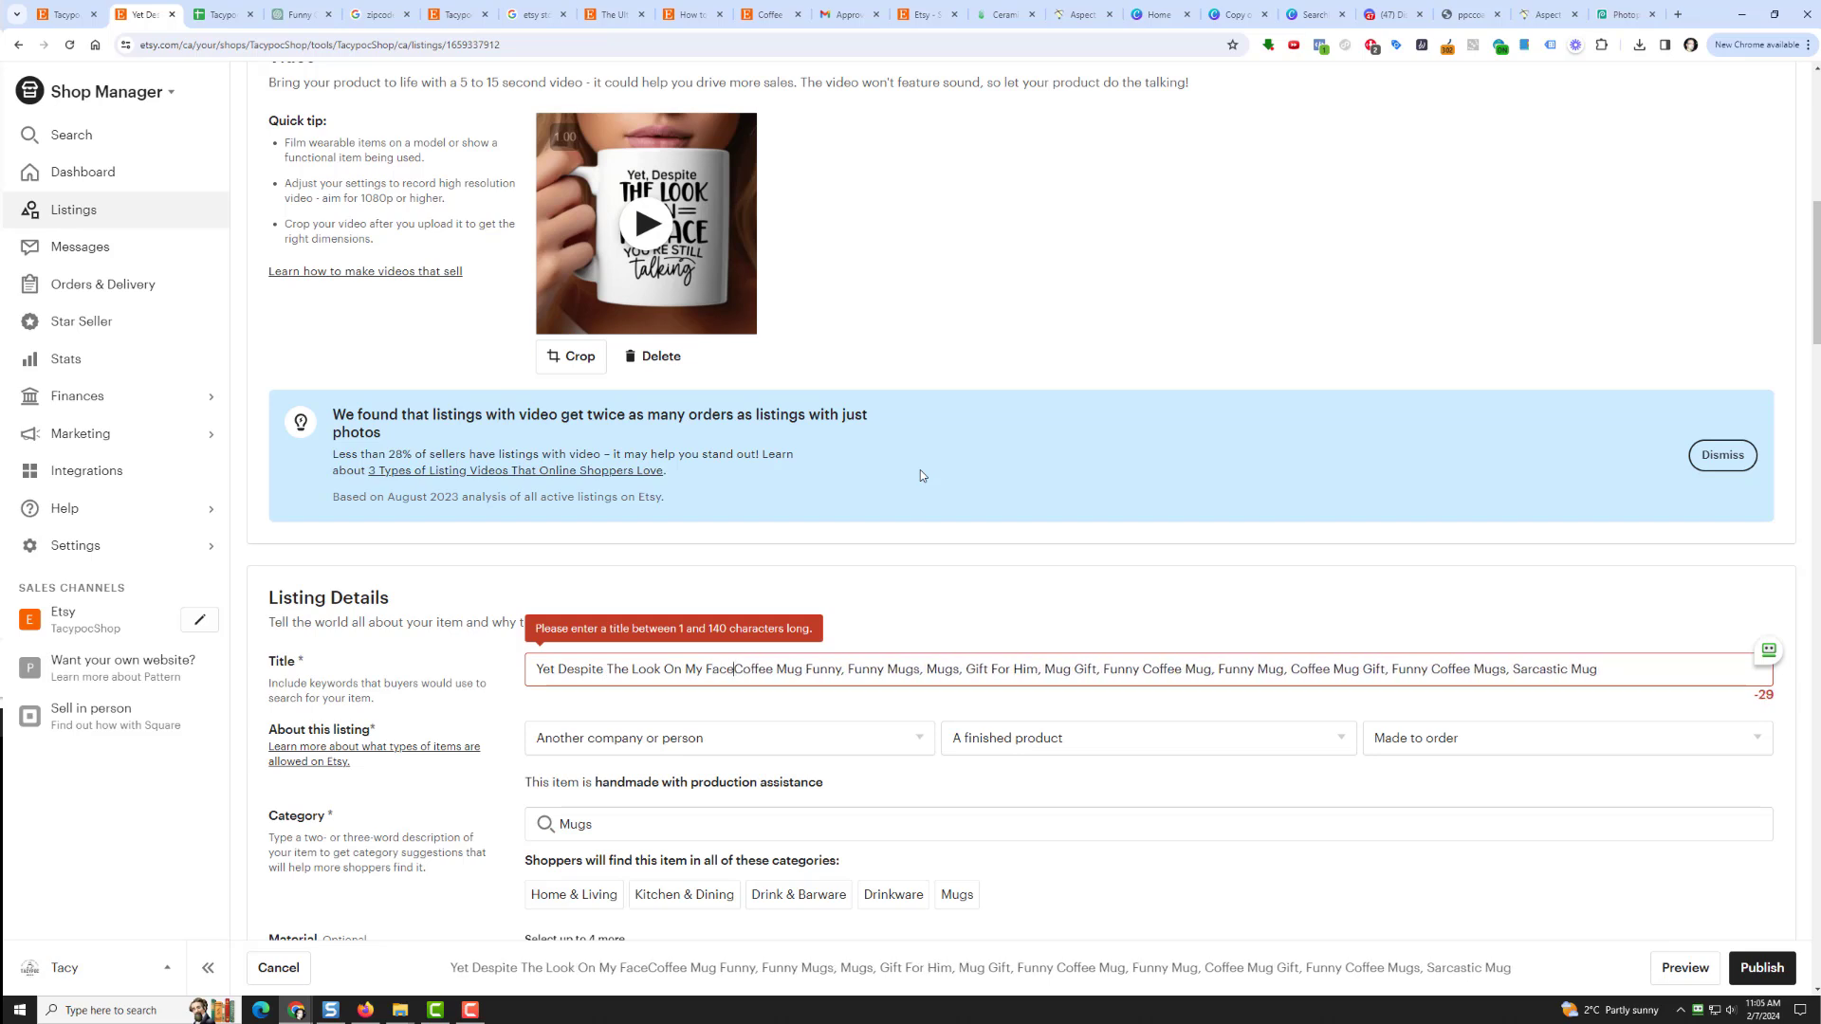
{"action": "type", "text": "Still Talking,"}
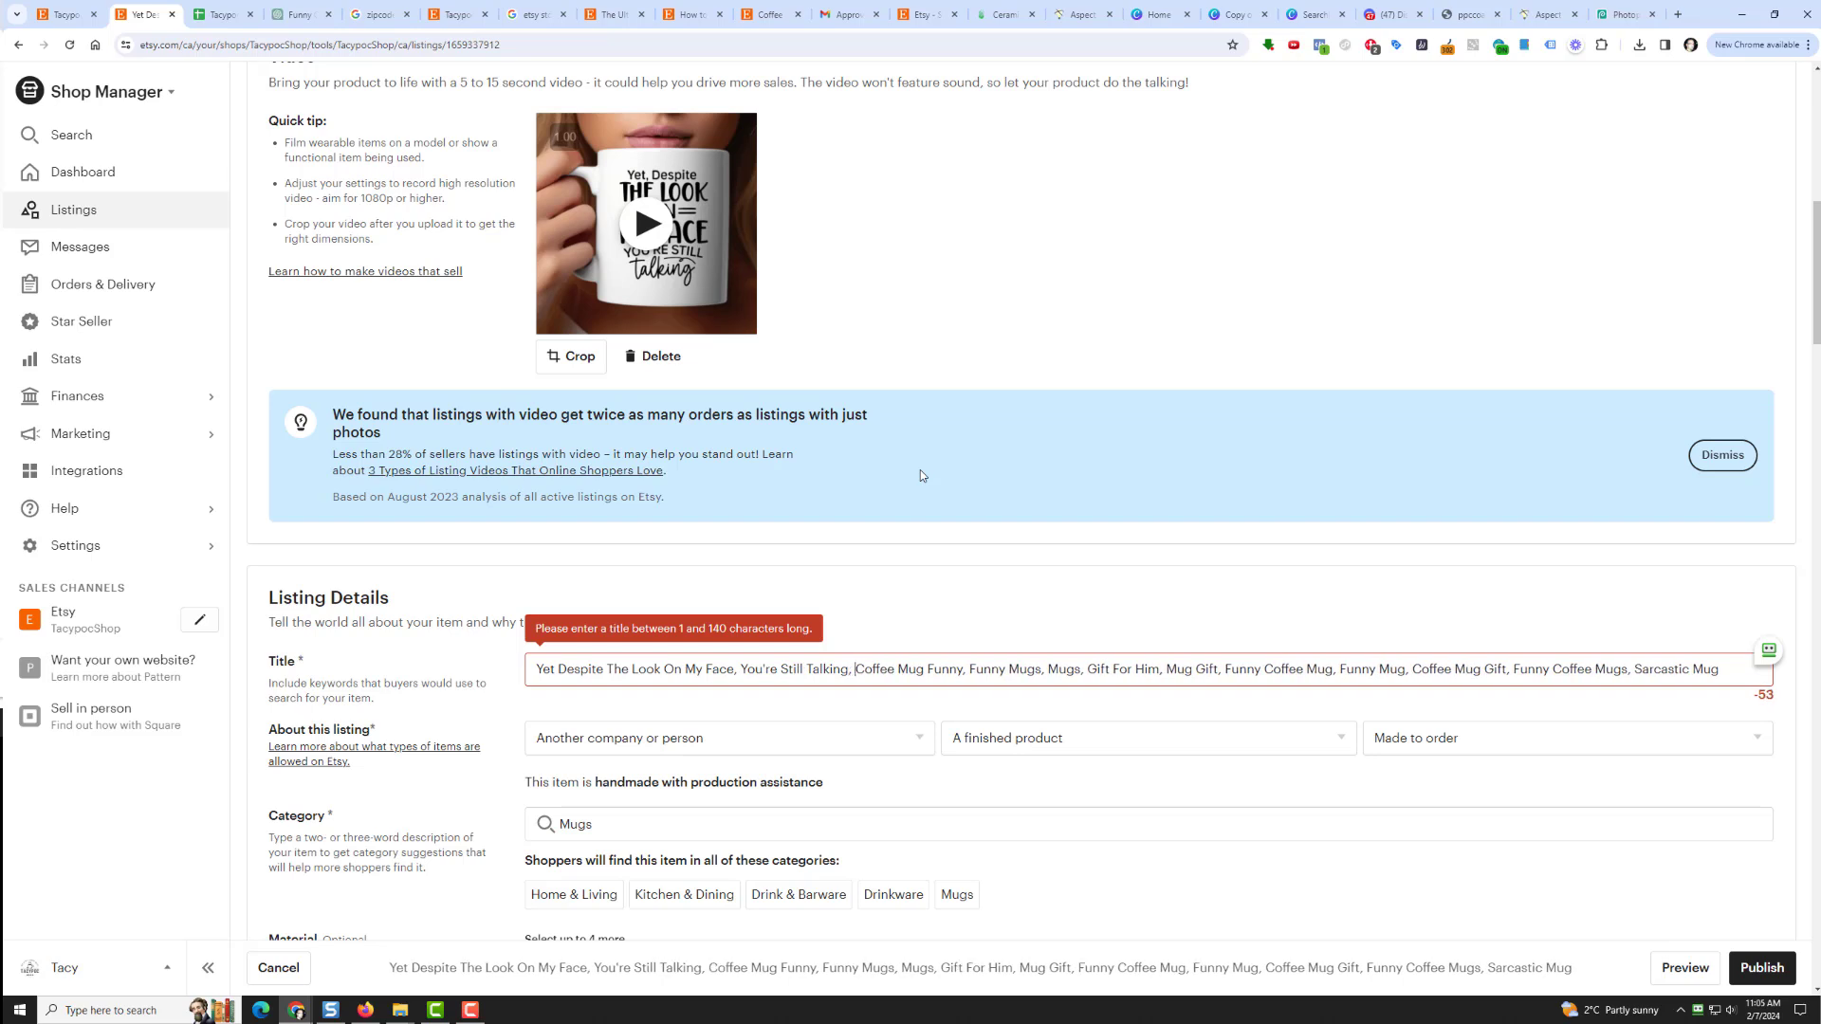
Trim the trailing keywords so the title ends with "Mug Gift, Funny Coffee Mug", and publish the listing
{"action": "key", "text": "BackSpace"}
{"action": "key", "text": "BackSpace"}
{"action": "key", "text": "BackSpace"}
{"action": "key", "text": "BackSpace"}
{"action": "key", "text": "BackSpace"}
{"action": "key", "text": "BackSpace"}
{"action": "key", "text": "BackSpace"}
{"action": "key", "text": "BackSpace"}
{"action": "key", "text": "BackSpace"}
{"action": "key", "text": "BackSpace"}
{"action": "key", "text": "BackSpace"}
{"action": "key", "text": "BackSpace"}
{"action": "key", "text": "BackSpace"}
{"action": "key", "text": "BackSpace"}
{"action": "key", "text": "BackSpace"}
{"action": "key", "text": "BackSpace"}
{"action": "key", "text": "BackSpace"}
{"action": "key", "text": "BackSpace"}
{"action": "key", "text": "BackSpace"}
{"action": "key", "text": "BackSpace"}
{"action": "key", "text": "BackSpace"}
{"action": "key", "text": "BackSpace"}
{"action": "key", "text": "BackSpace"}
{"action": "key", "text": "BackSpace"}
{"action": "key", "text": "BackSpace"}
{"action": "key", "text": "BackSpace"}
{"action": "key", "text": "BackSpace"}
{"action": "key", "text": "BackSpace"}
{"action": "key", "text": "BackSpace"}
{"action": "key", "text": "BackSpace"}
{"action": "key", "text": "BackSpace"}
{"action": "key", "text": "BackSpace"}
{"action": "key", "text": "BackSpace"}
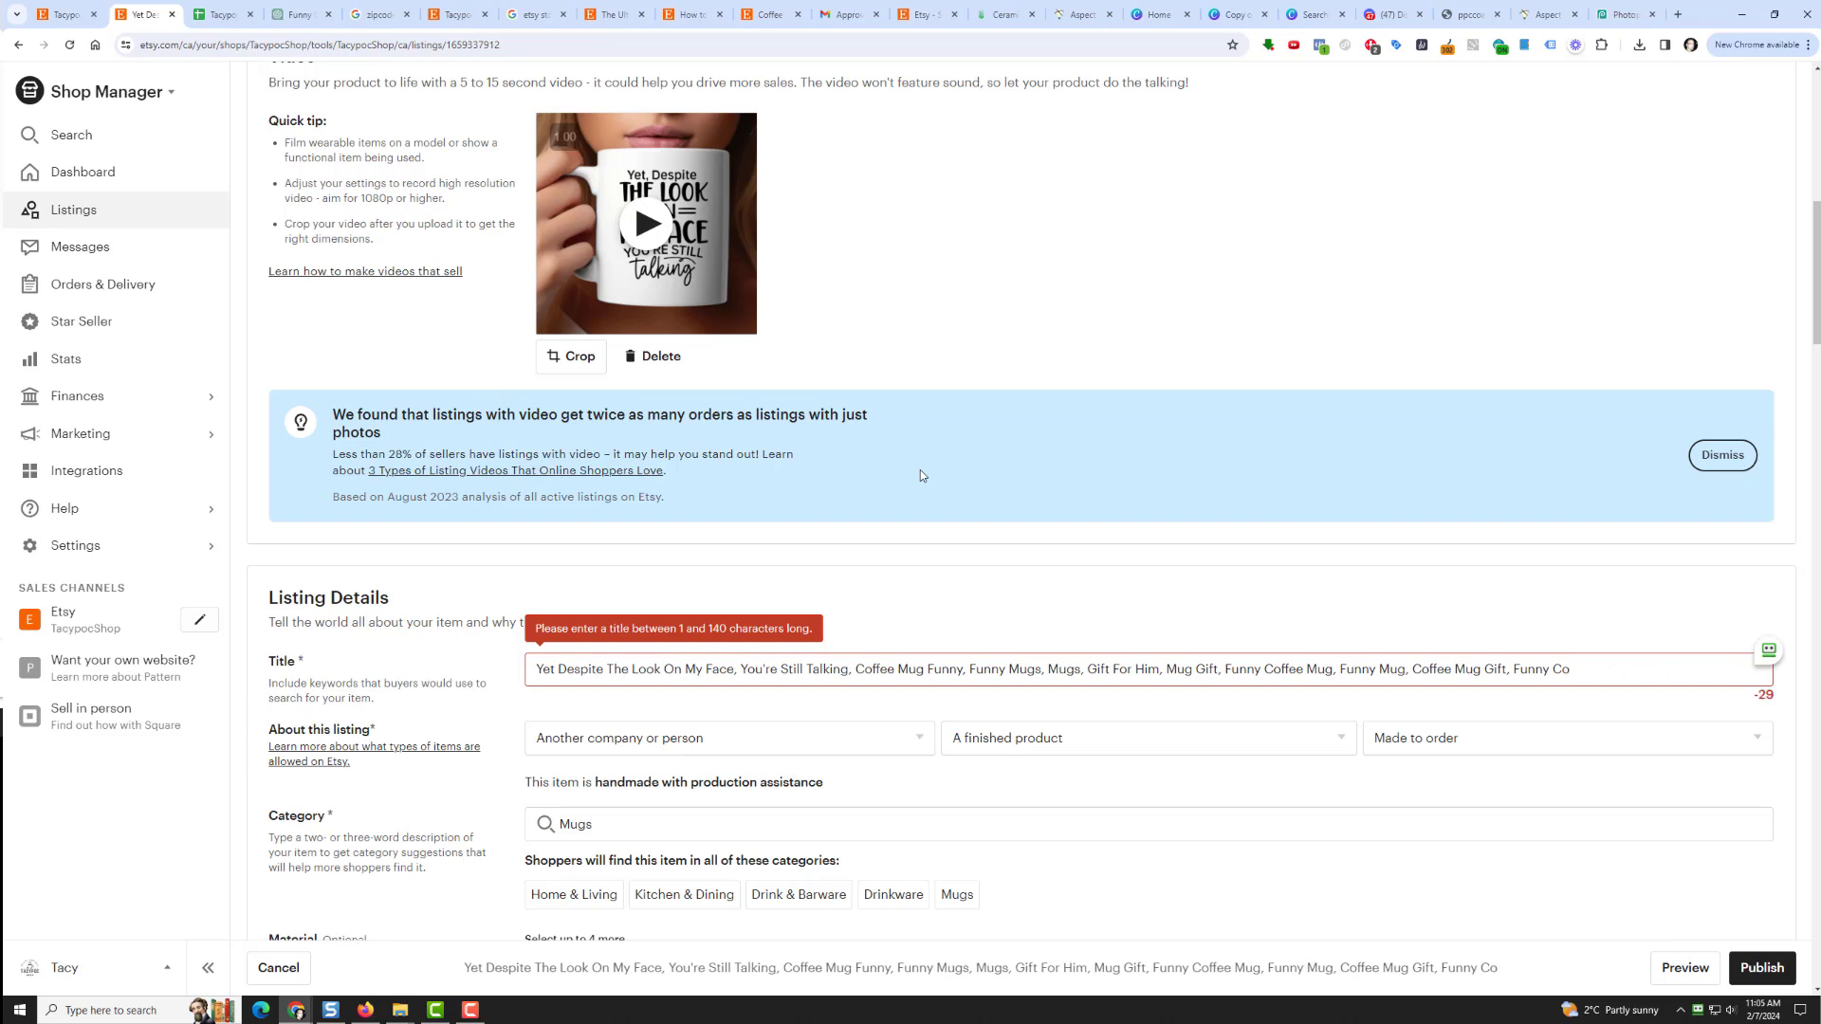
{"action": "key", "text": "BackSpace"}
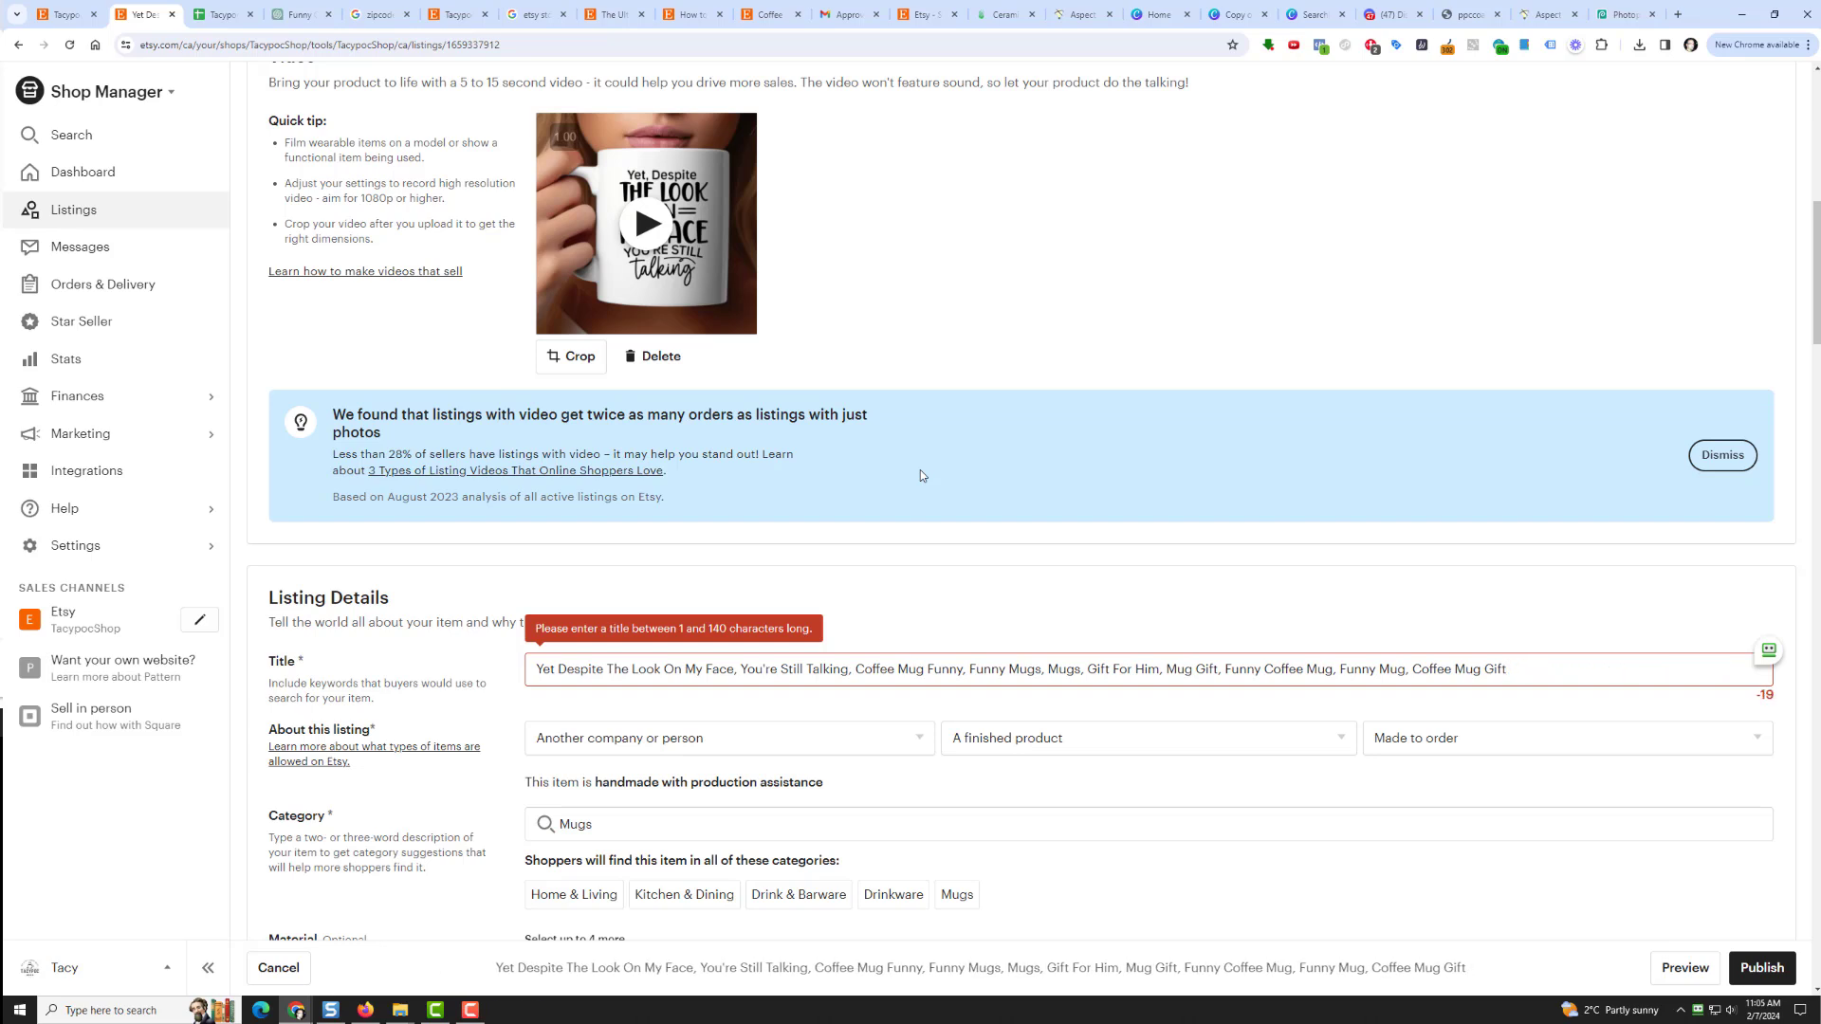
{"action": "key", "text": "BackSpace"}
{"action": "key", "text": "BackSpace"}
{"action": "key", "text": "BackSpace"}
{"action": "key", "text": "BackSpace"}
{"action": "key", "text": "BackSpace"}
{"action": "key", "text": "BackSpace"}
{"action": "key", "text": "BackSpace"}
{"action": "key", "text": "BackSpace"}
{"action": "key", "text": "BackSpace"}
{"action": "key", "text": "BackSpace"}
{"action": "key", "text": "BackSpace"}
{"action": "key", "text": "BackSpace"}
{"action": "key", "text": "BackSpace"}
{"action": "key", "text": "BackSpace"}
{"action": "key", "text": "BackSpace"}
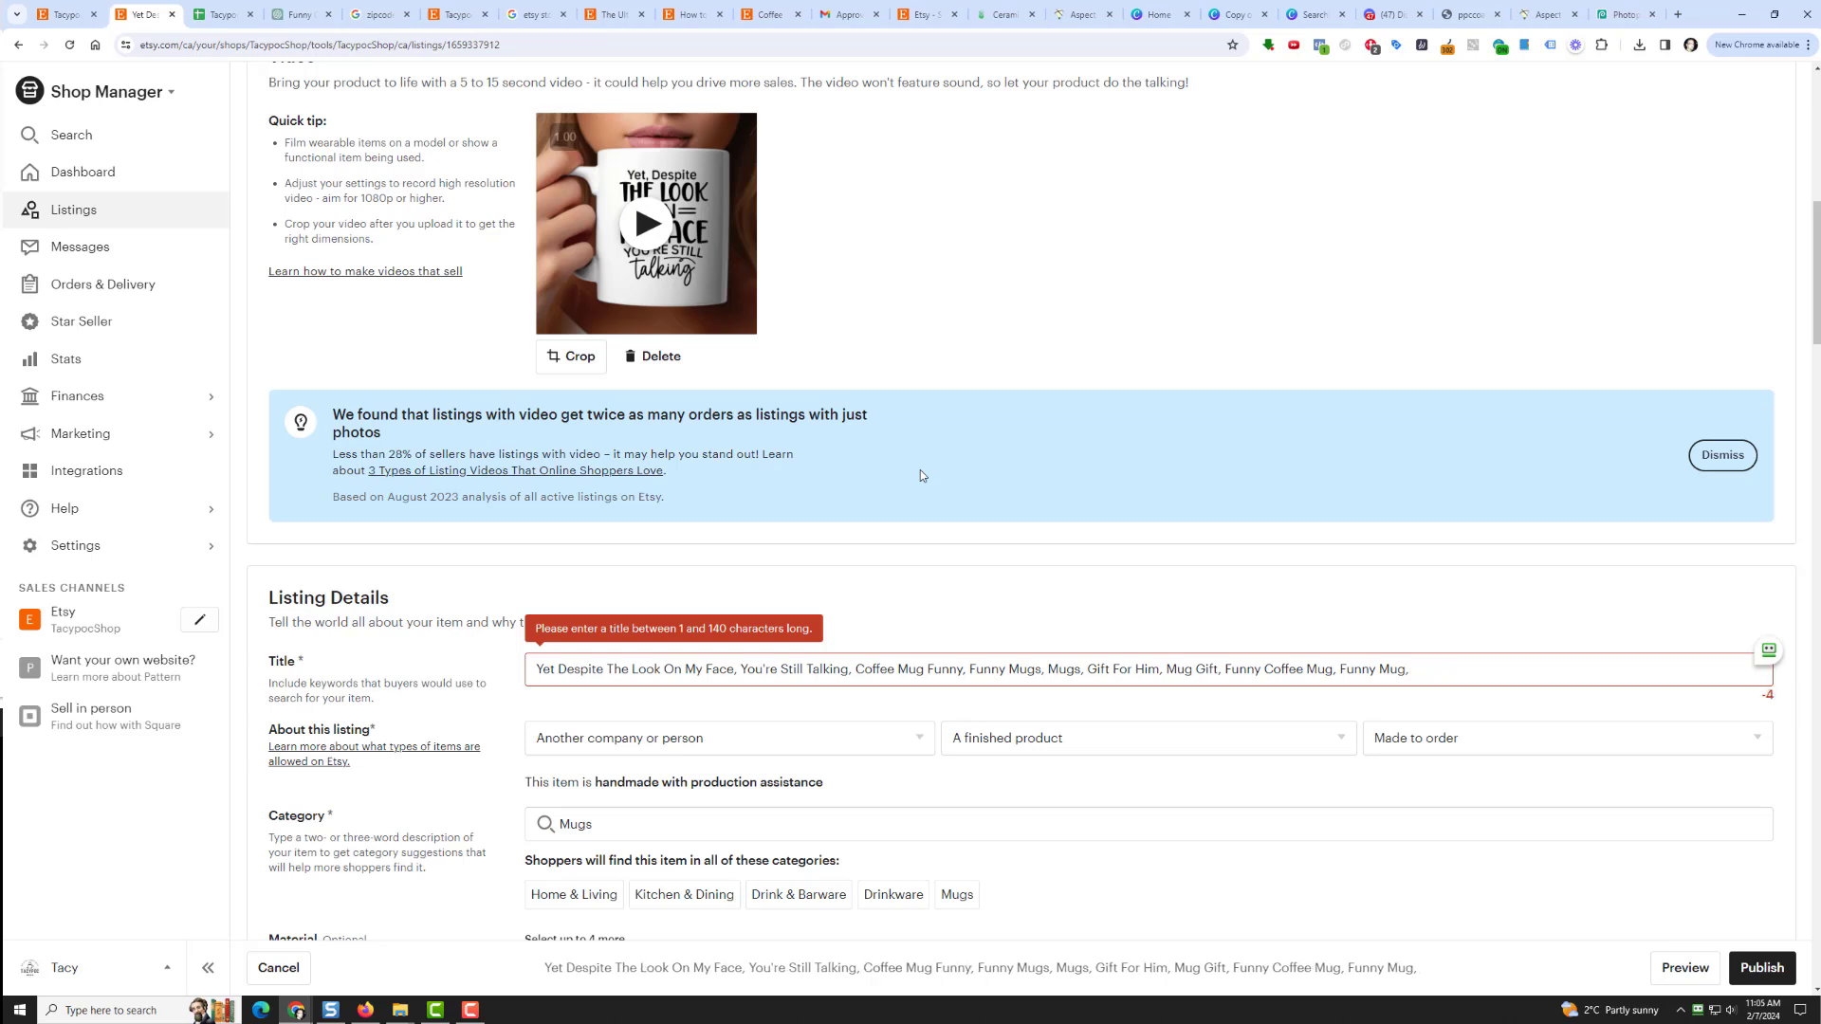
{"action": "key", "text": "BackSpace"}
{"action": "key", "text": "BackSpace"}
{"action": "key", "text": "BackSpace"}
{"action": "key", "text": "BackSpace"}
{"action": "key", "text": "BackSpace"}
{"action": "key", "text": "BackSpace"}
{"action": "key", "text": "BackSpace"}
{"action": "key", "text": "BackSpace"}
{"action": "key", "text": "BackSpace"}
{"action": "key", "text": "BackSpace"}
{"action": "key", "text": "BackSpace"}
{"action": "key", "text": "BackSpace"}
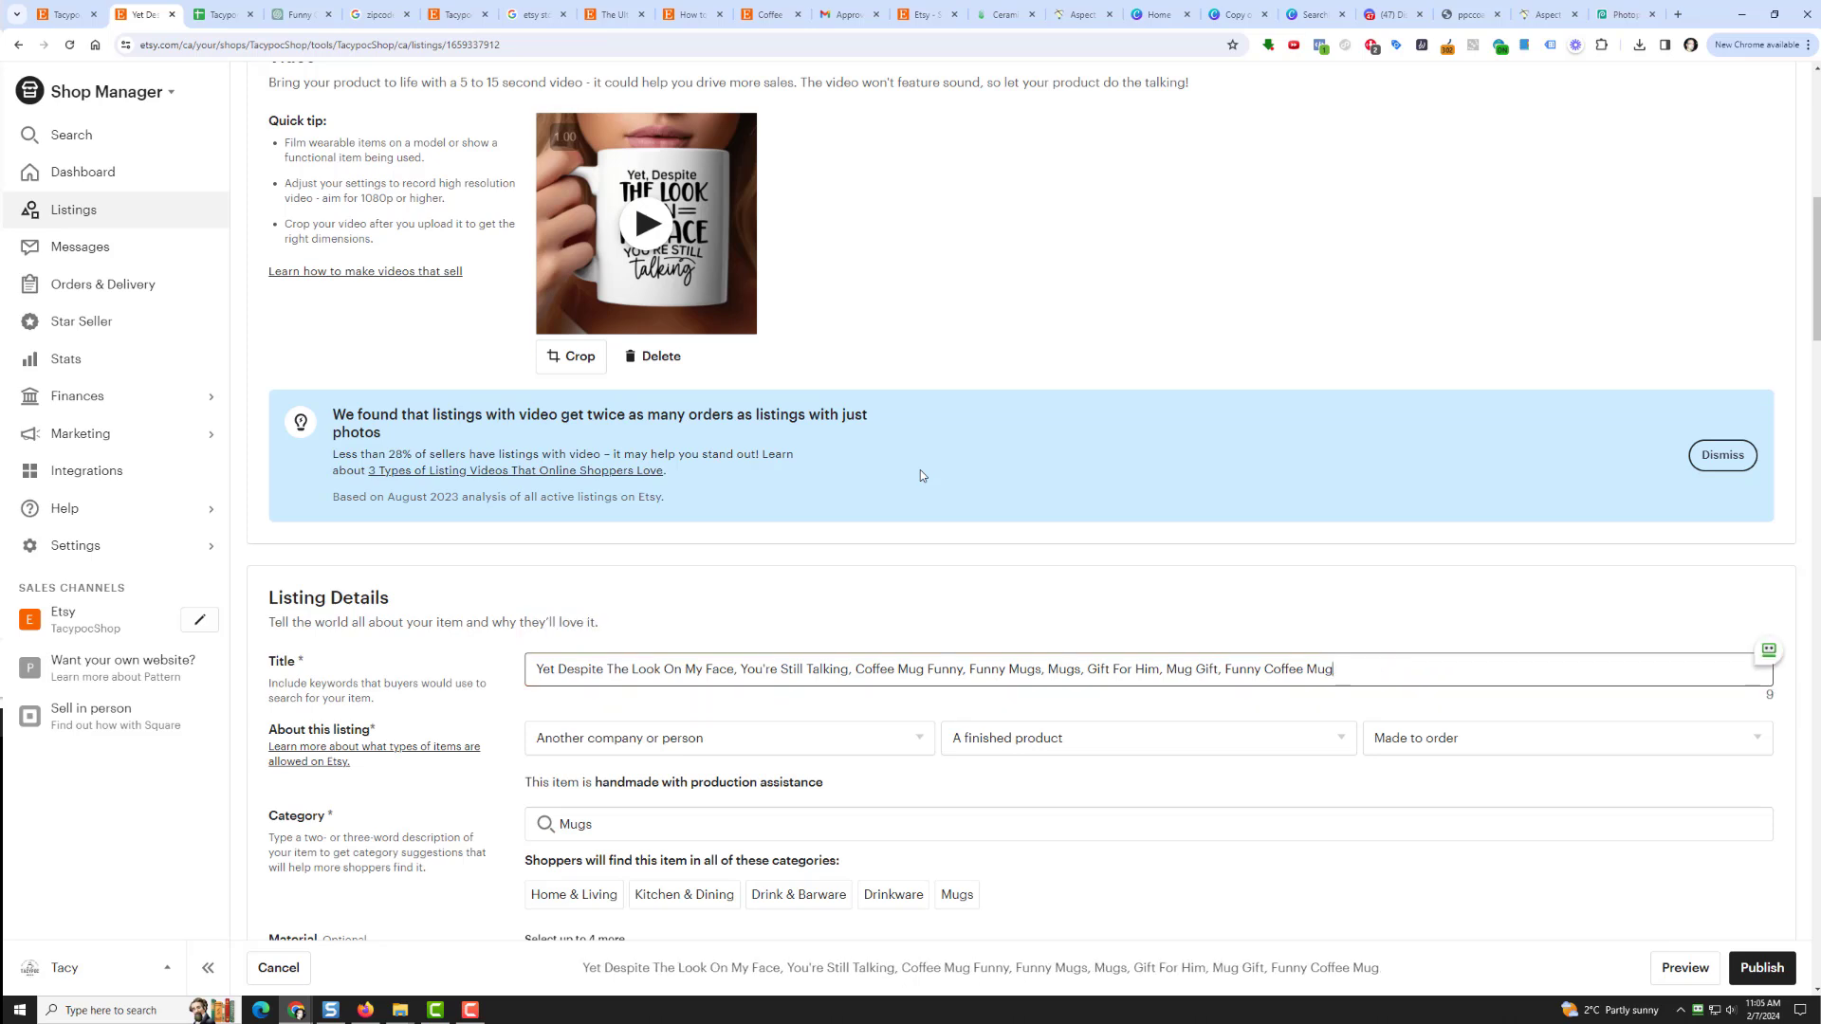
{"action": "left_click", "coordinate": [1781, 977]}
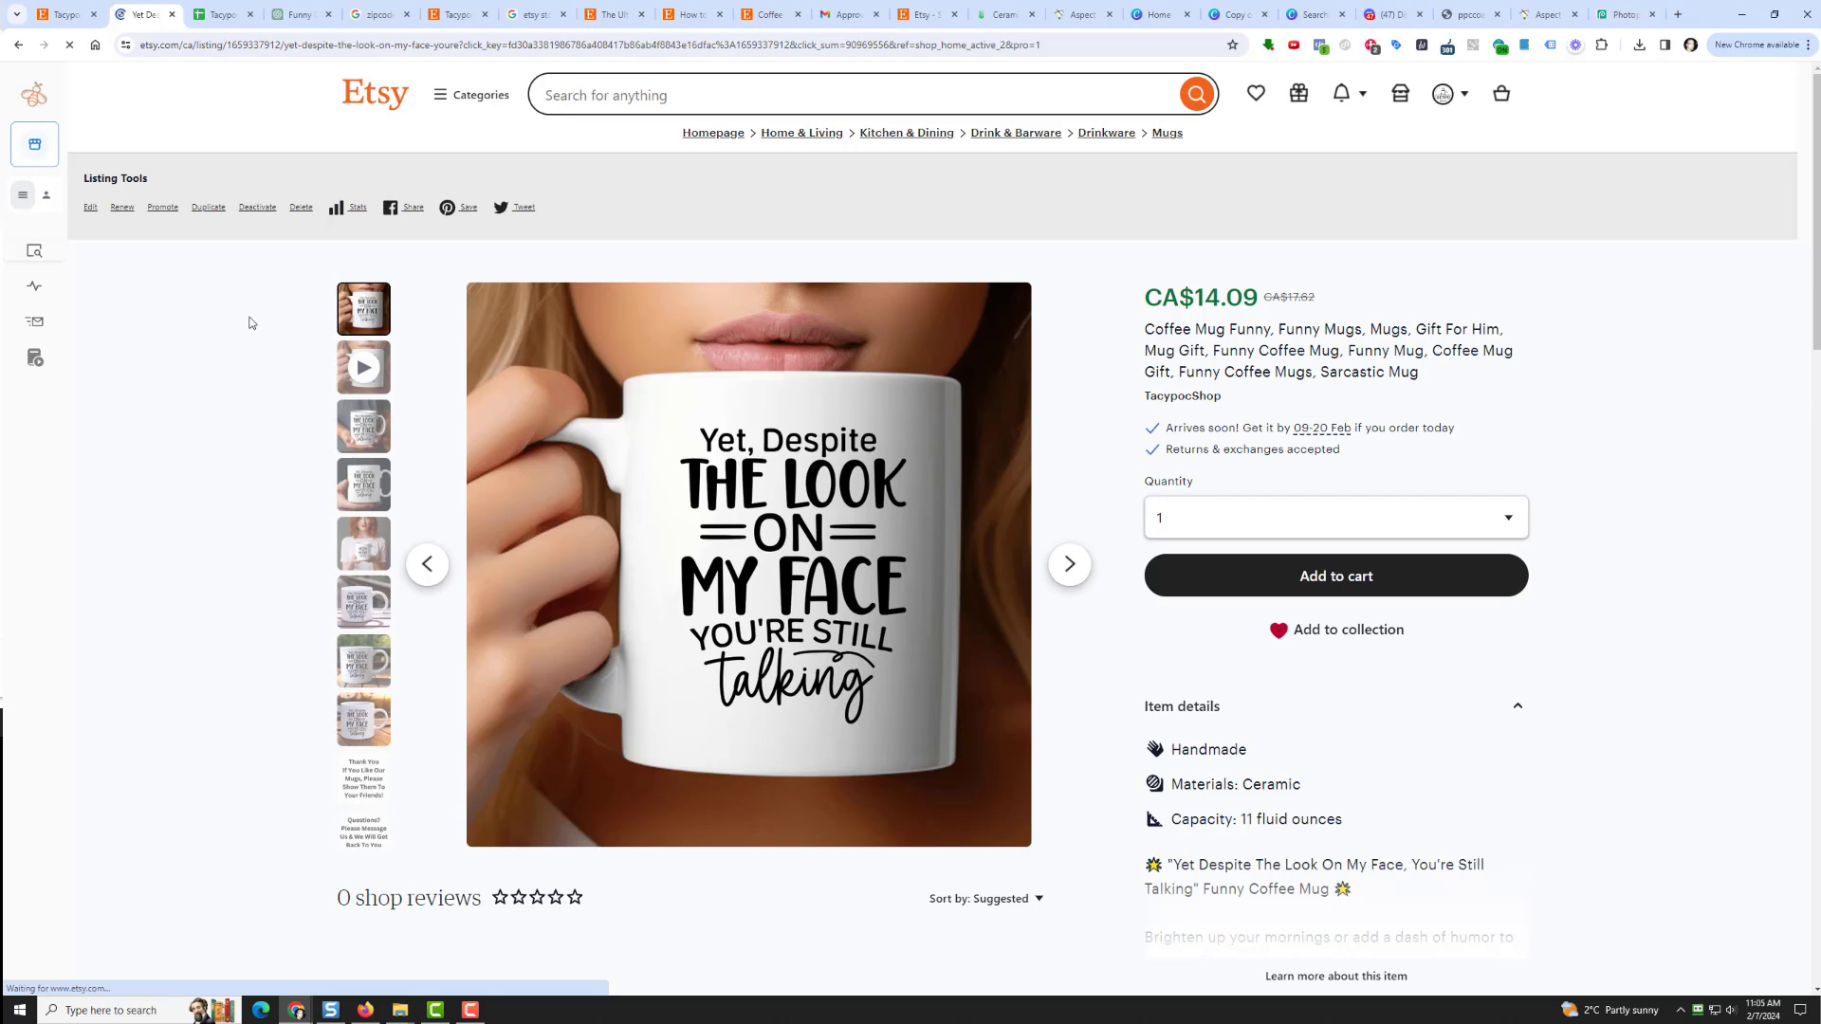
Reload the public mug listing page to check its title and go to the TacypocShop page
{"action": "right_click", "coordinate": [1135, 206]}
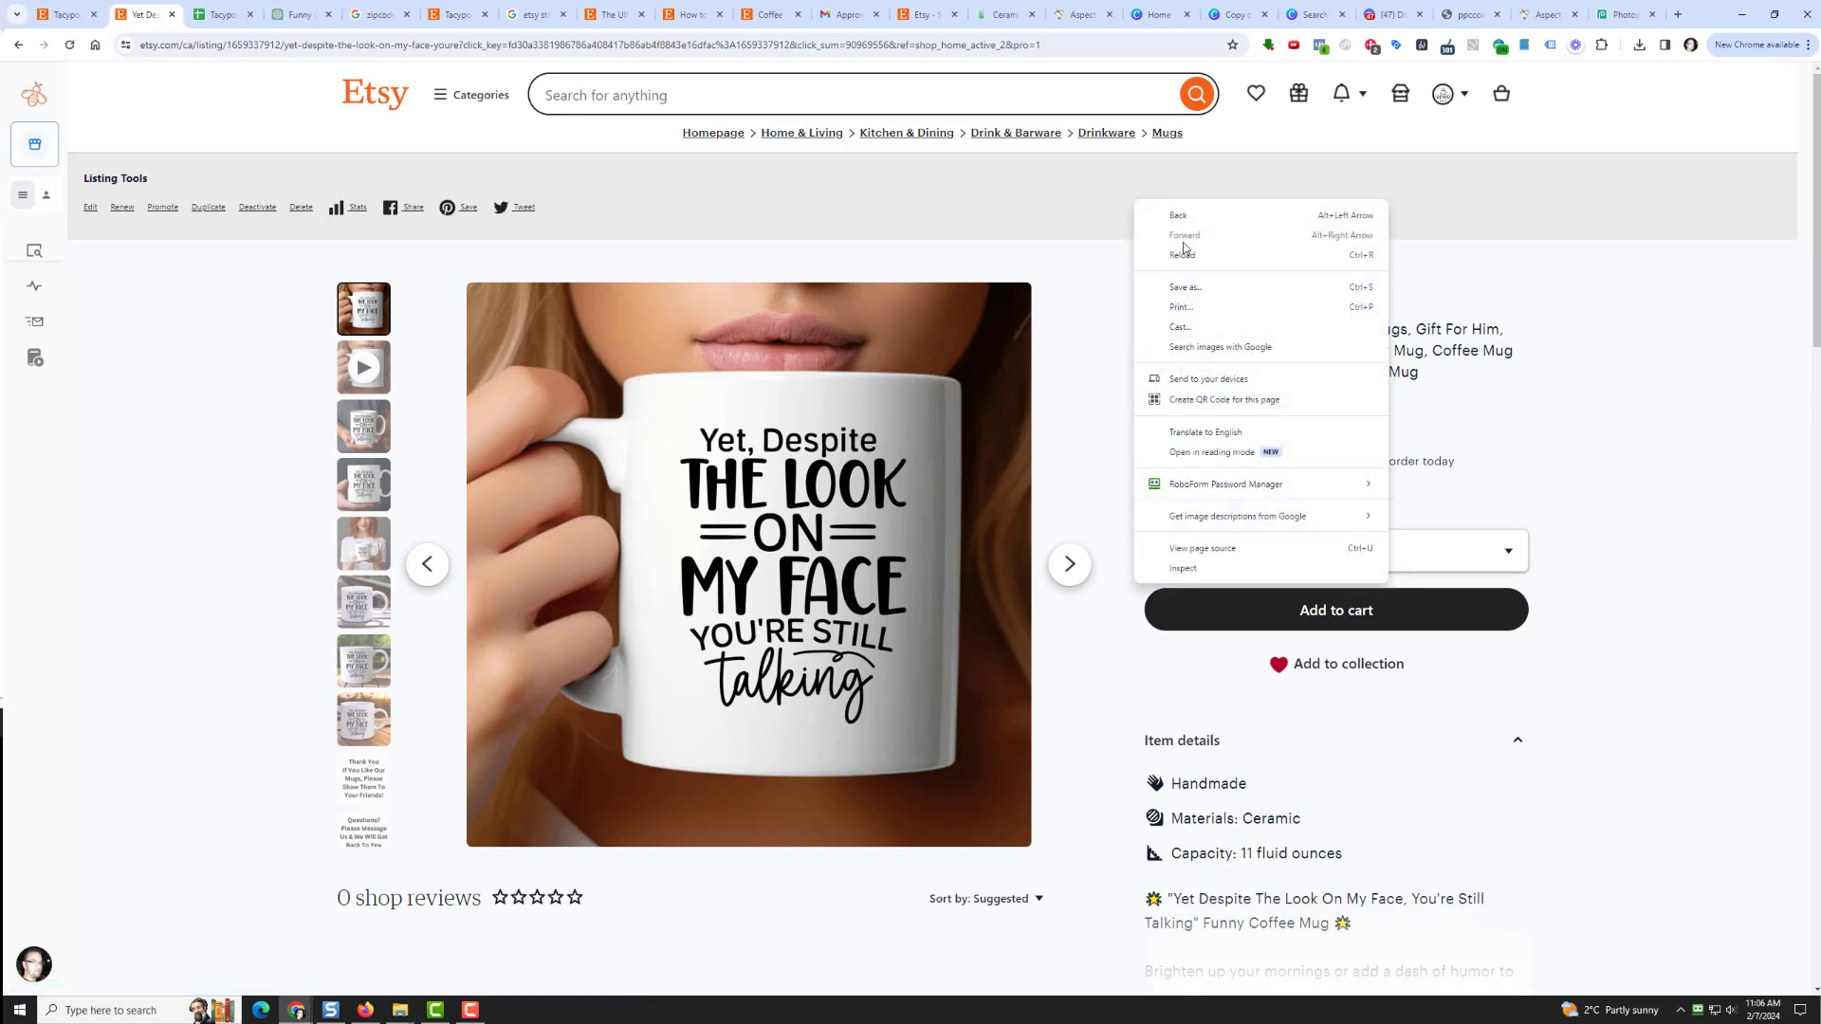
{"action": "left_click", "coordinate": [1172, 247]}
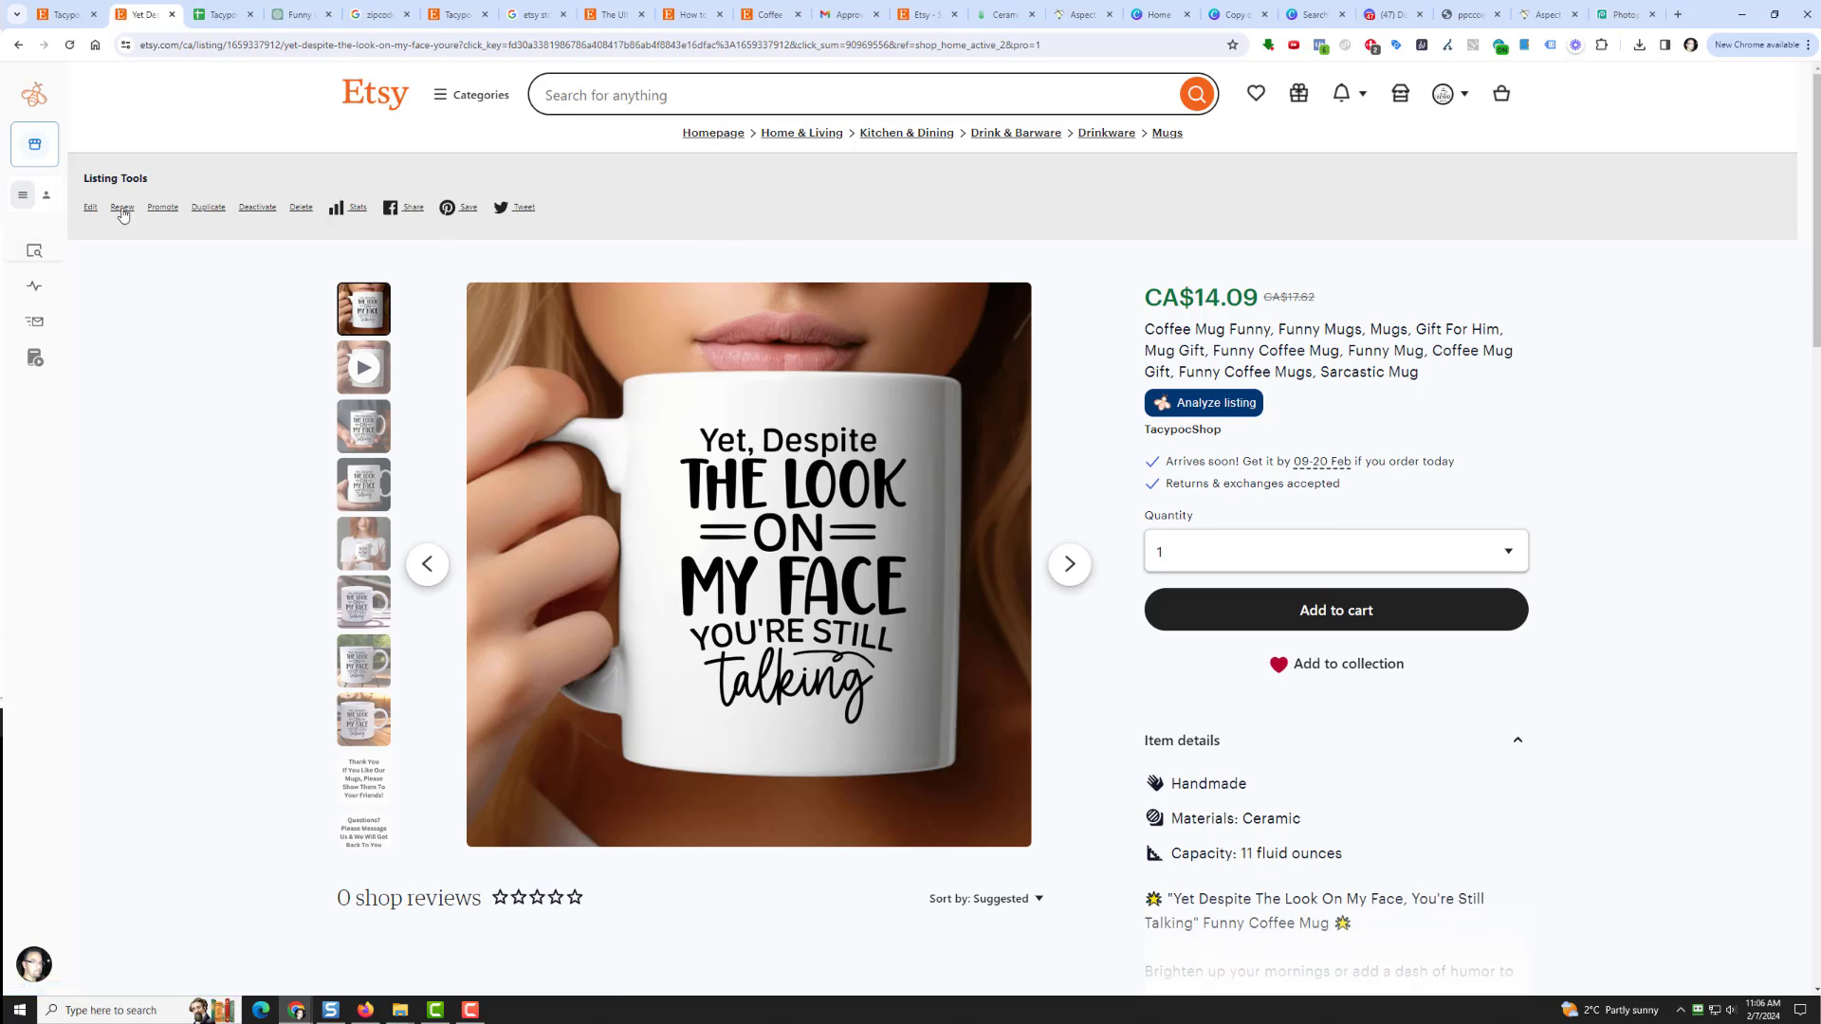
{"action": "left_click", "coordinate": [1182, 429]}
Review both mug listings' thumbnails, titles and prices and the rest of the shop page
{"action": "scroll", "coordinate": [1201, 596], "scroll_direction": "down", "scroll_amount": 3}
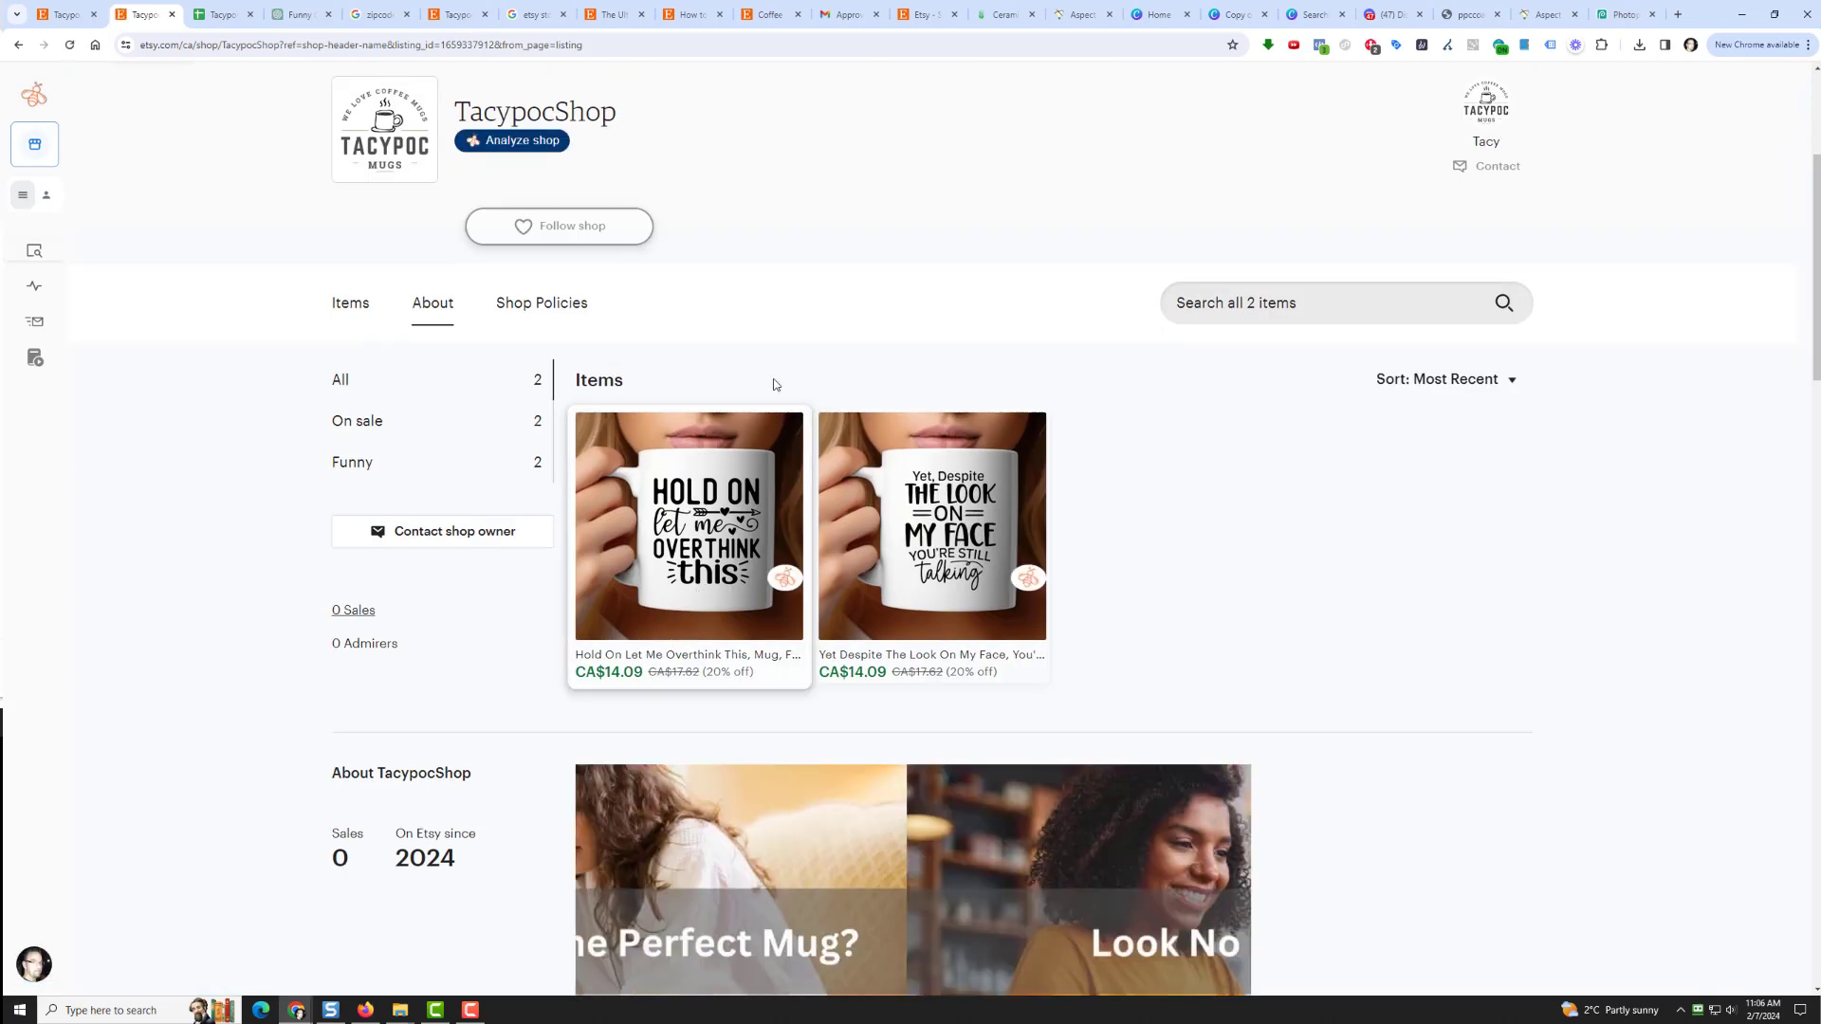
{"action": "scroll", "coordinate": [1498, 569], "scroll_direction": "down", "scroll_amount": 1}
{"action": "scroll", "coordinate": [1499, 569], "scroll_direction": "up", "scroll_amount": 5}
{"action": "scroll", "coordinate": [962, 575], "scroll_direction": "down", "scroll_amount": 4}
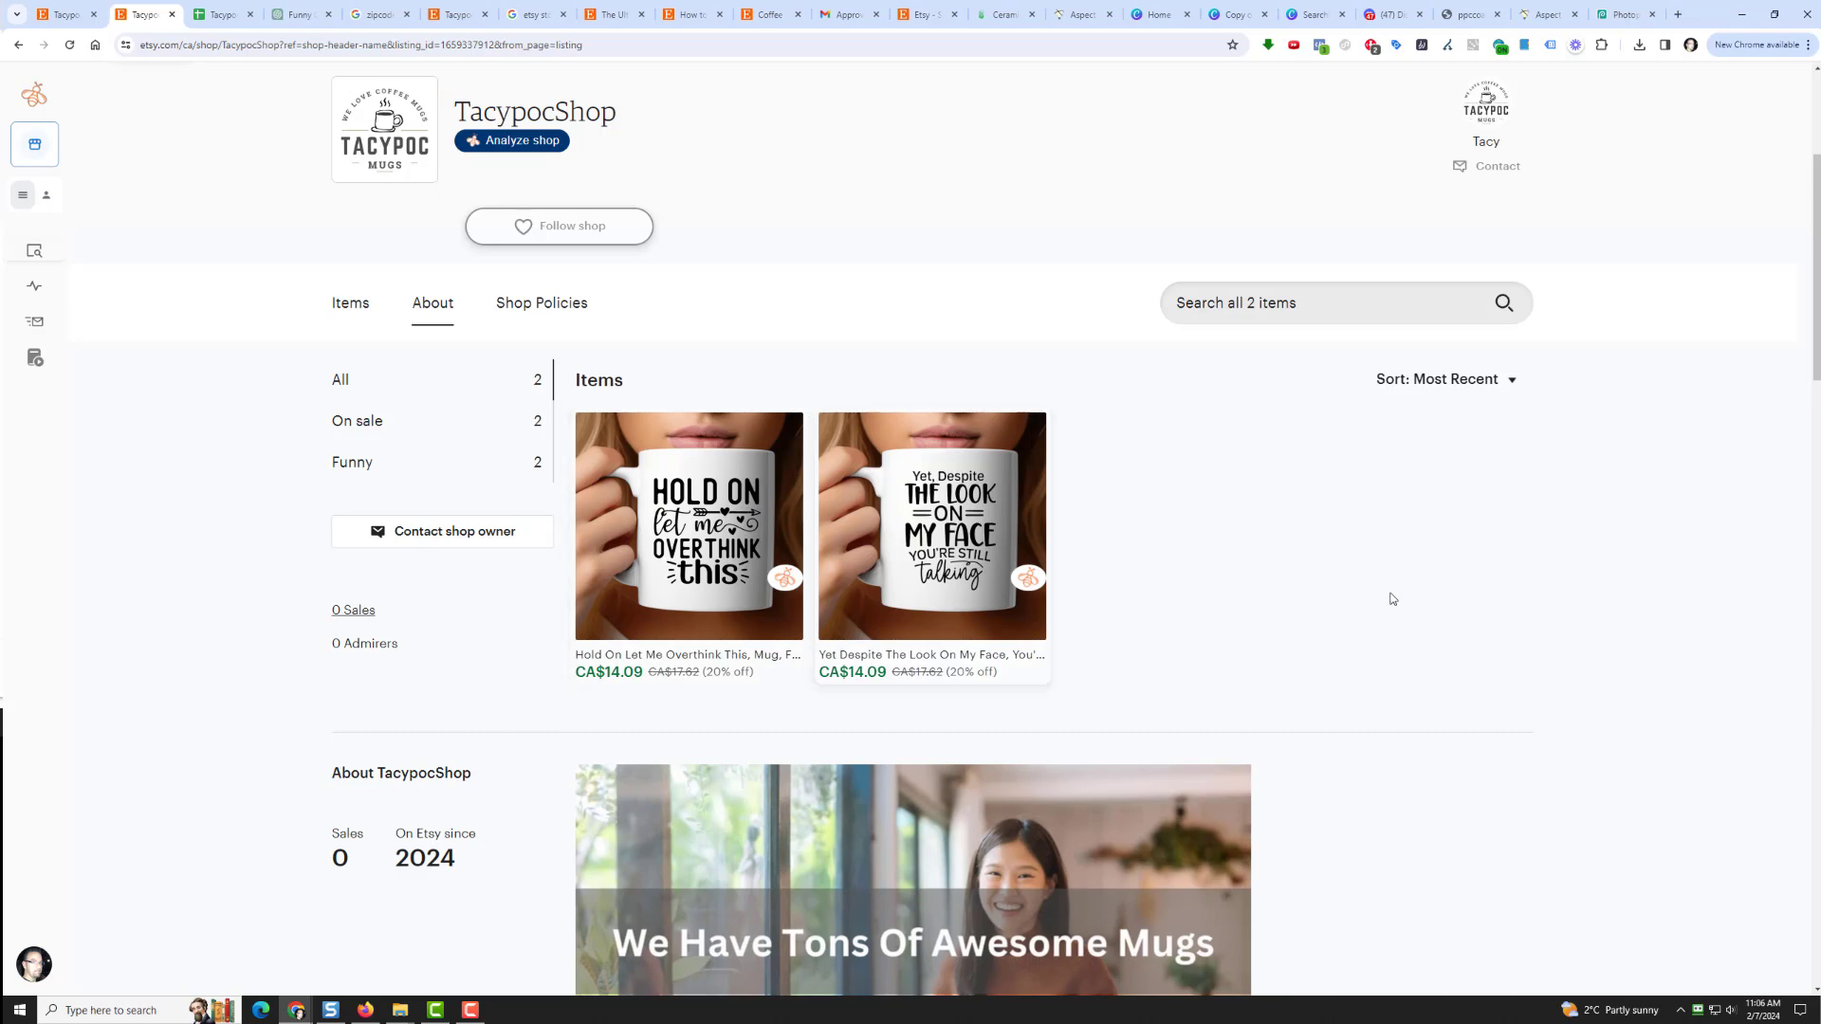
{"action": "scroll", "coordinate": [1432, 616], "scroll_direction": "down", "scroll_amount": 5}
{"action": "scroll", "coordinate": [1434, 617], "scroll_direction": "up", "scroll_amount": 10}
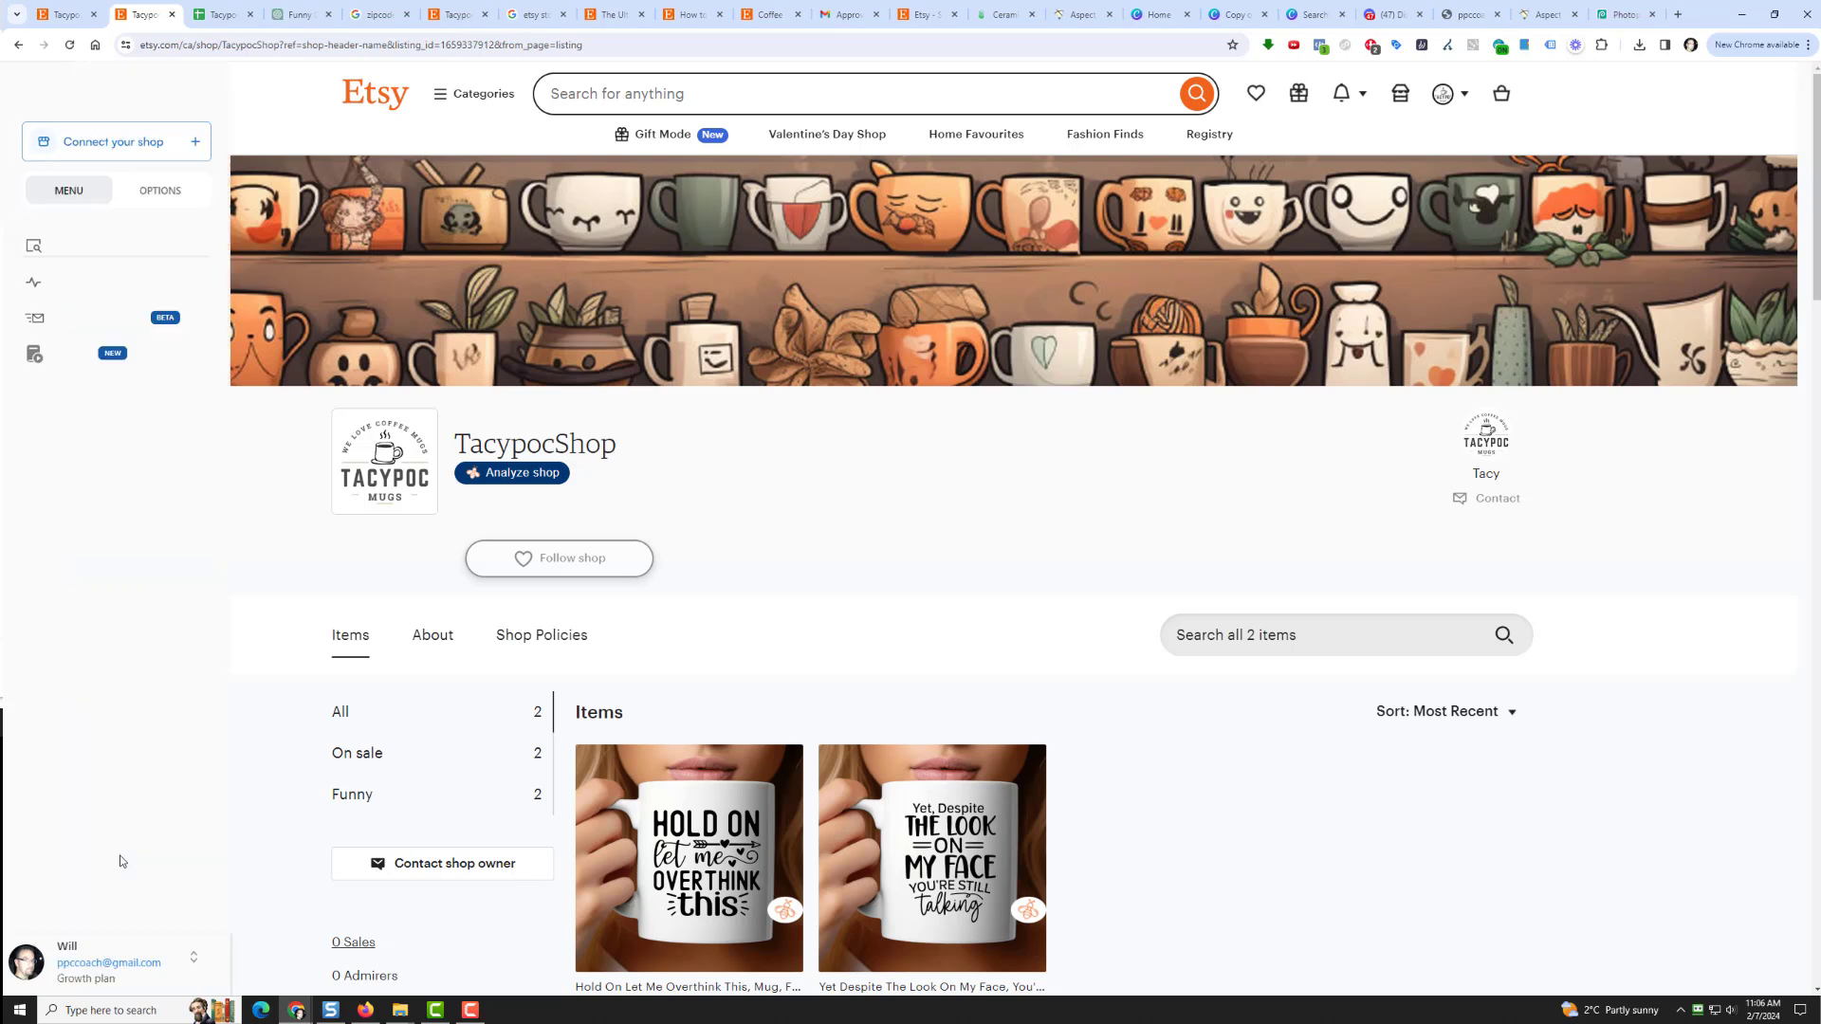
{"action": "scroll", "coordinate": [1203, 452], "scroll_direction": "down", "scroll_amount": 4}
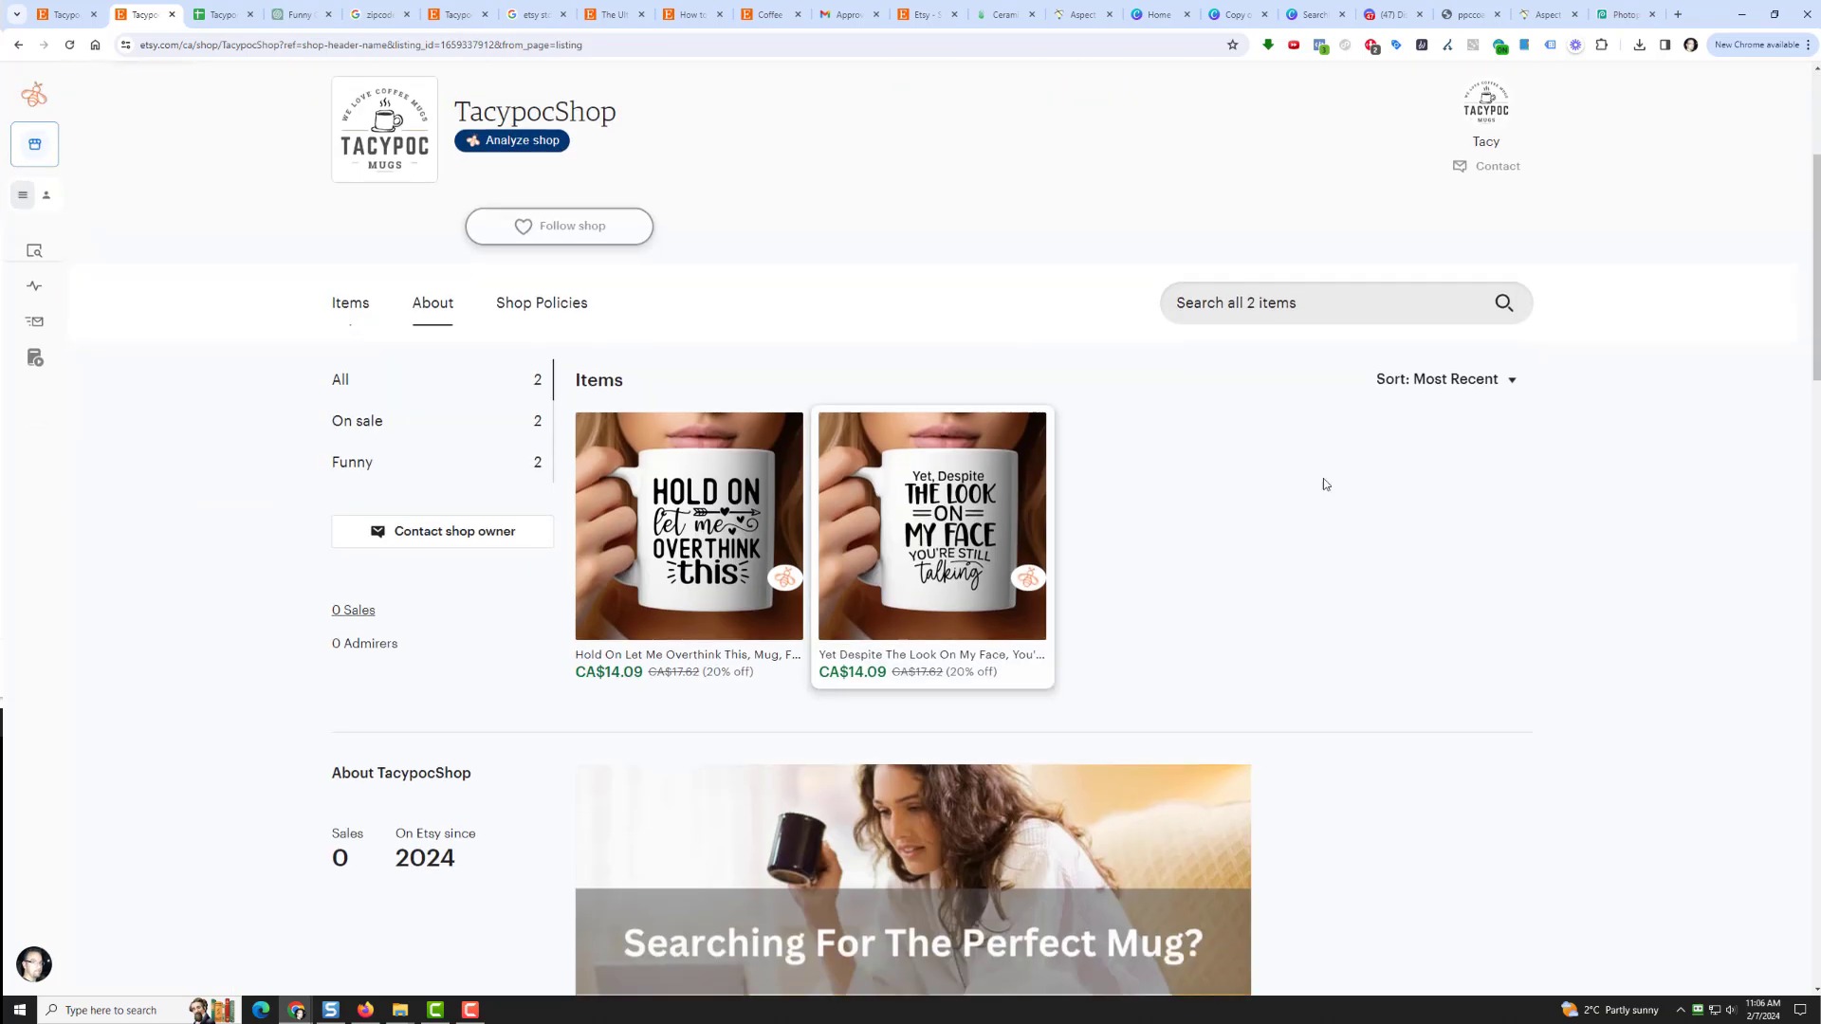
{"action": "scroll", "coordinate": [1338, 521], "scroll_direction": "up", "scroll_amount": 5}
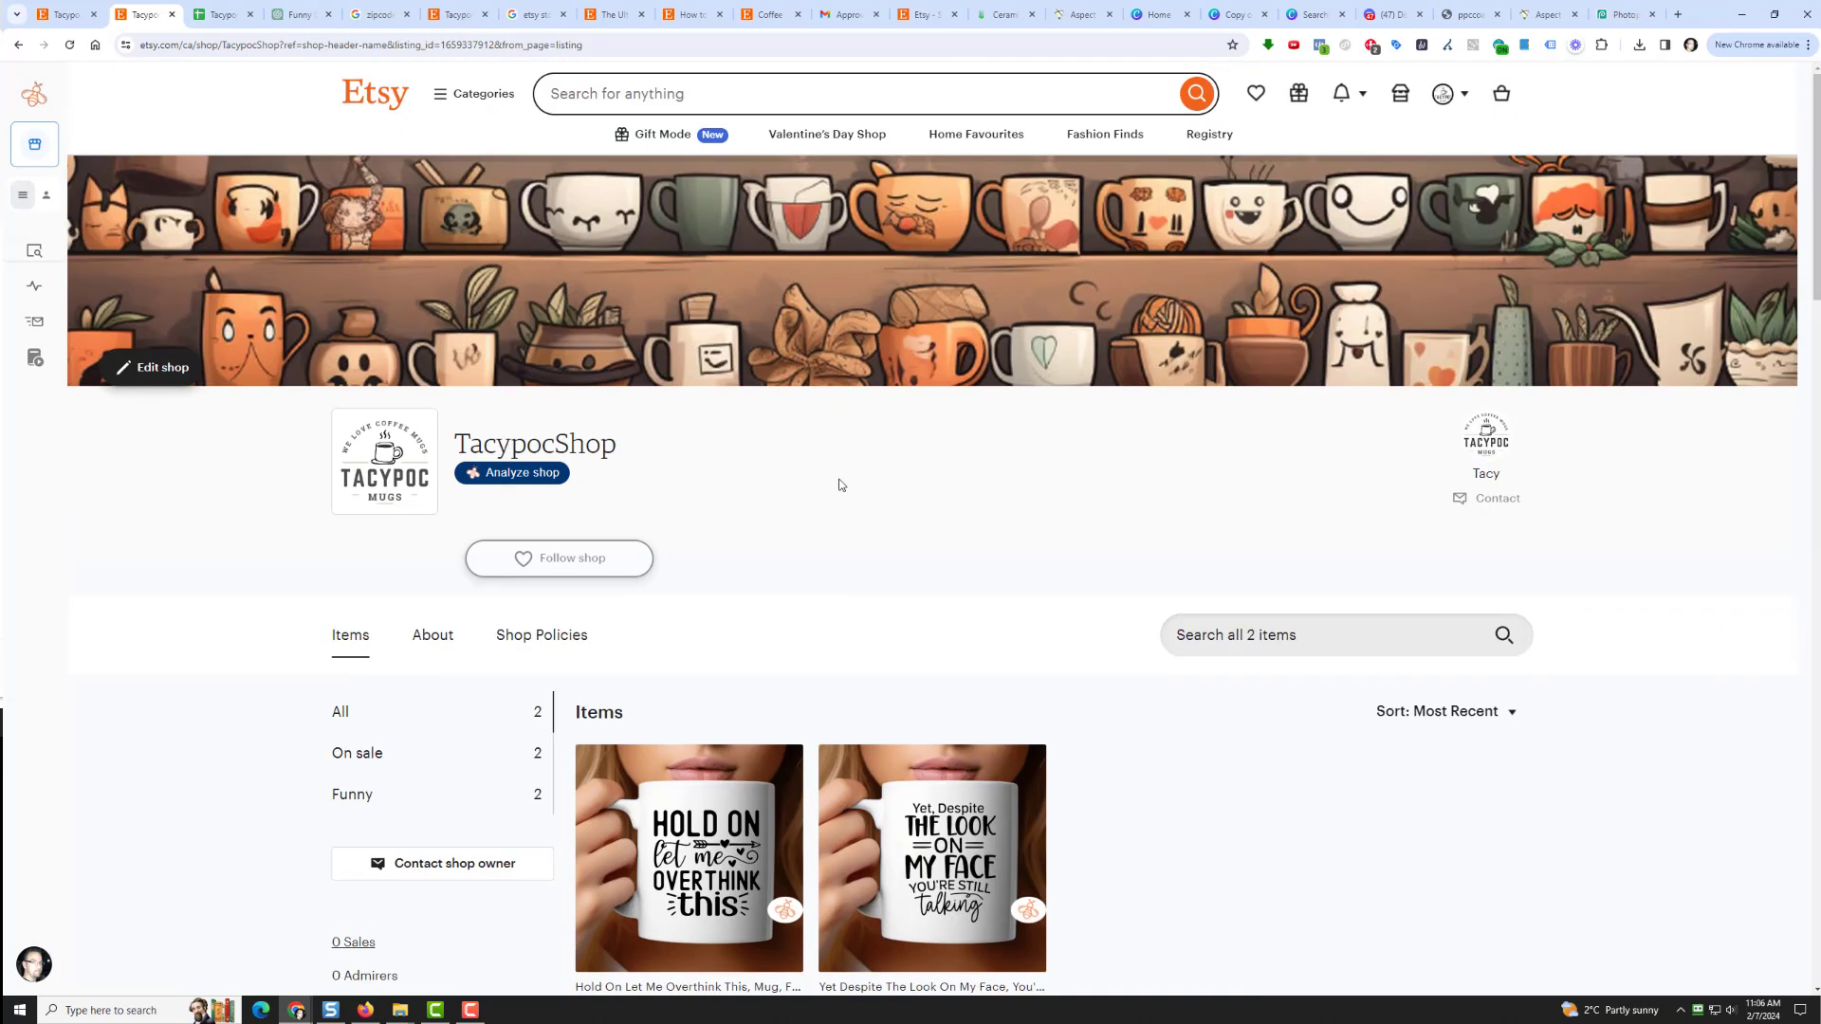